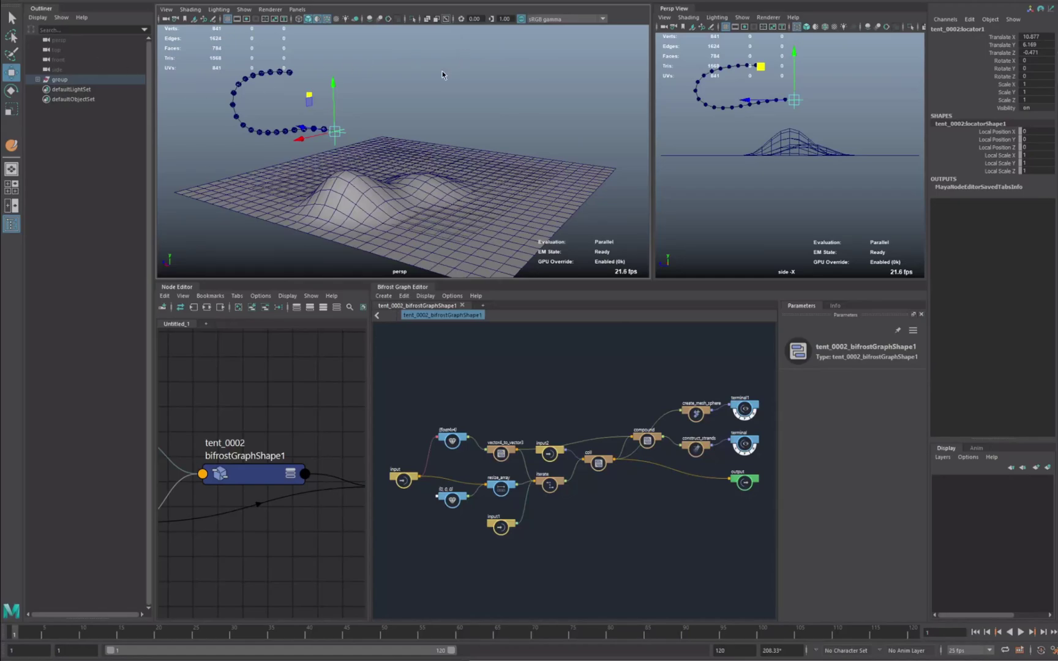
Move the tentacle's target locator away from the chain above the terrain, to about X 9.7, Y 6.1, Z -3.3.
{"action": "left_click", "coordinate": [470, 79]}
{"action": "left_click_drag", "start_coordinate": [411, 103], "coordinate": [342, 99], "text": "alt"}
{"action": "left_click", "coordinate": [371, 134]}
{"action": "left_click_drag", "start_coordinate": [372, 136], "coordinate": [430, 144]}
{"action": "left_click_drag", "start_coordinate": [483, 185], "coordinate": [456, 178], "text": "alt"}
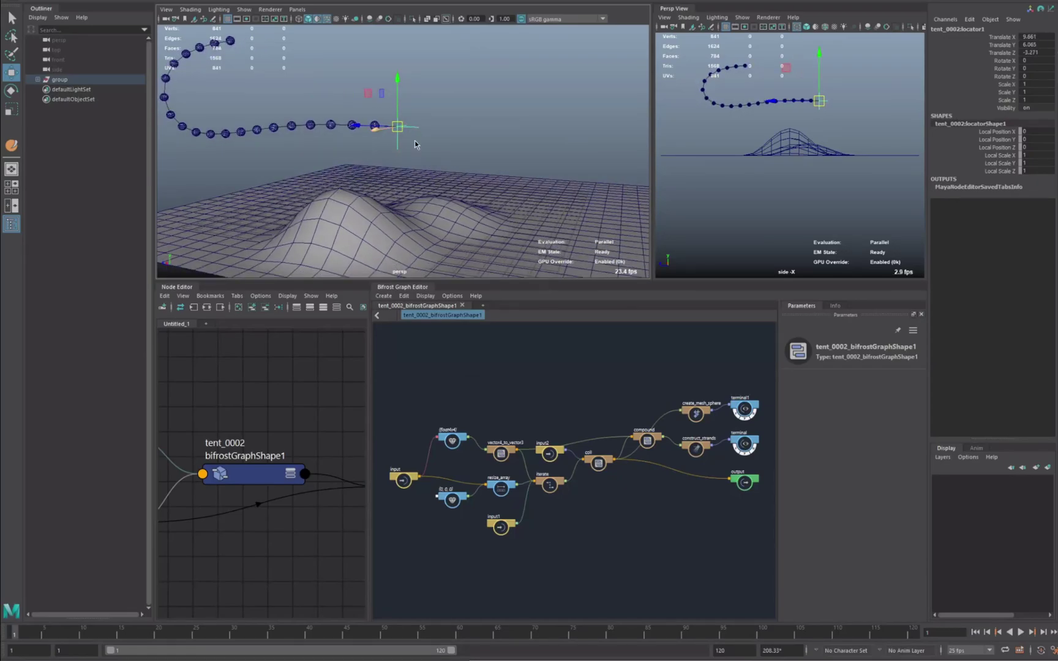
{"action": "left_click_drag", "start_coordinate": [368, 142], "coordinate": [307, 182], "text": "alt"}
Select the tent_0002 Bifrost graph node, then move the target locator across the terrain to its opposite side so the chain trails behind it.
{"action": "left_click_drag", "start_coordinate": [256, 467], "coordinate": [256, 448]}
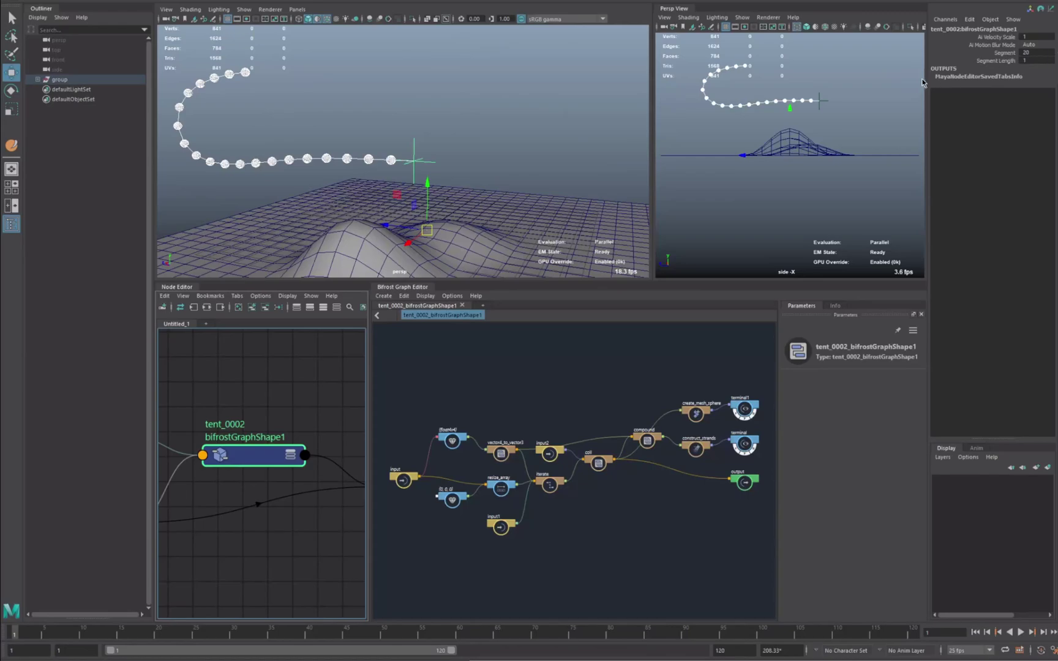
{"action": "left_click_drag", "start_coordinate": [405, 118], "coordinate": [434, 161]}
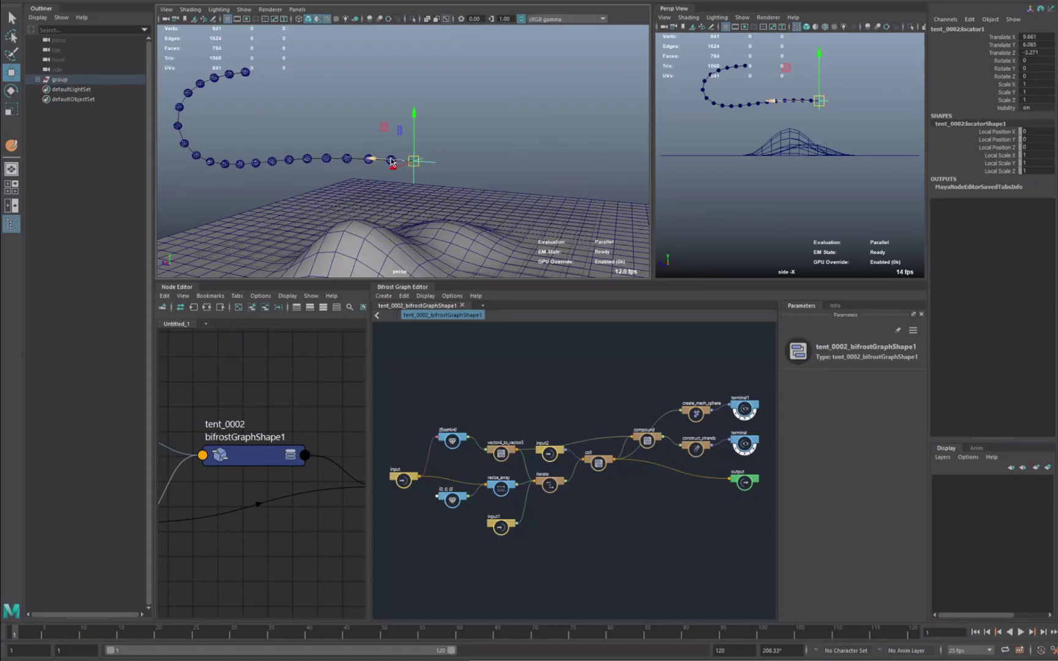
{"action": "left_click_drag", "start_coordinate": [416, 161], "coordinate": [288, 140]}
{"action": "scroll", "coordinate": [463, 145], "scroll_direction": "down", "scroll_amount": 6}
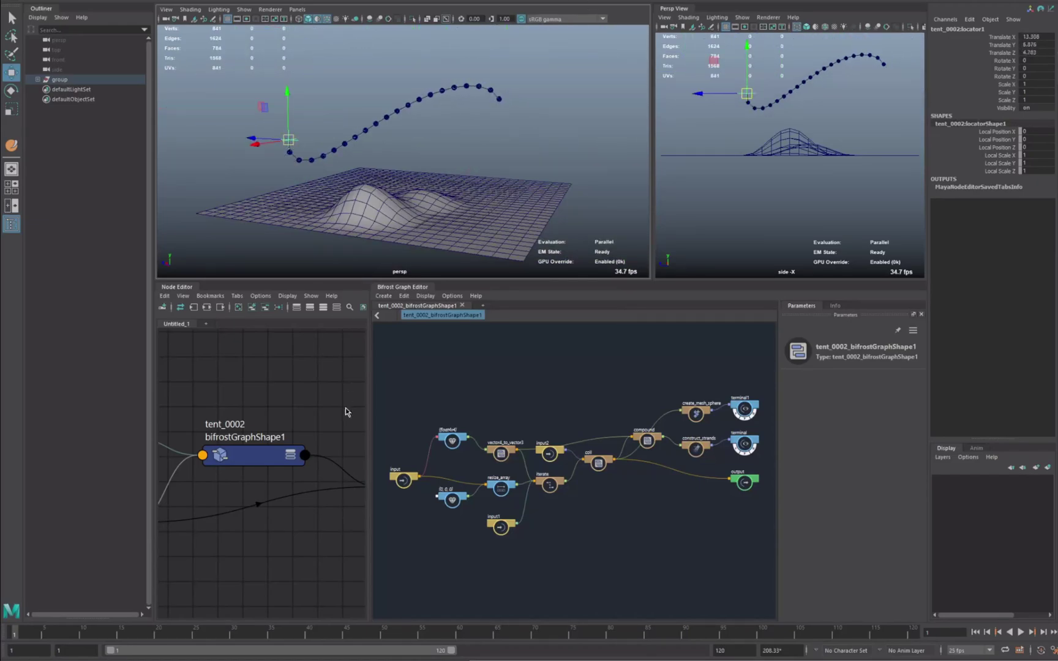
Set the graph's Segment to 10 and Segment Length to 2, and move the locator back across the terrain to test the chain.
{"action": "left_click", "coordinate": [268, 452]}
{"action": "left_click", "coordinate": [1027, 53]}
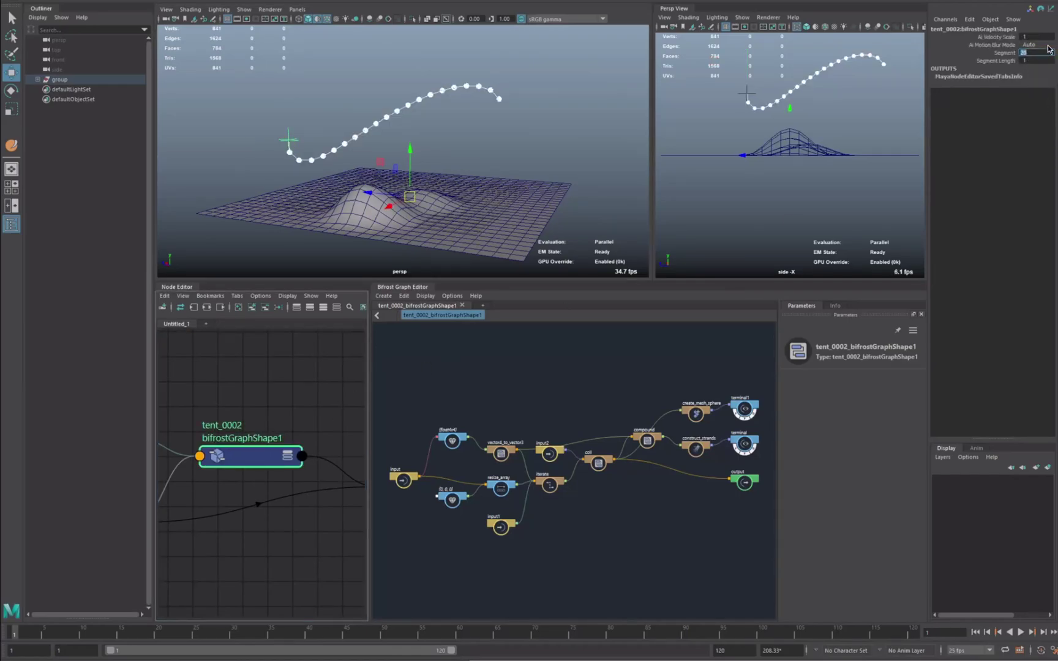
{"action": "key", "text": "Tab"}
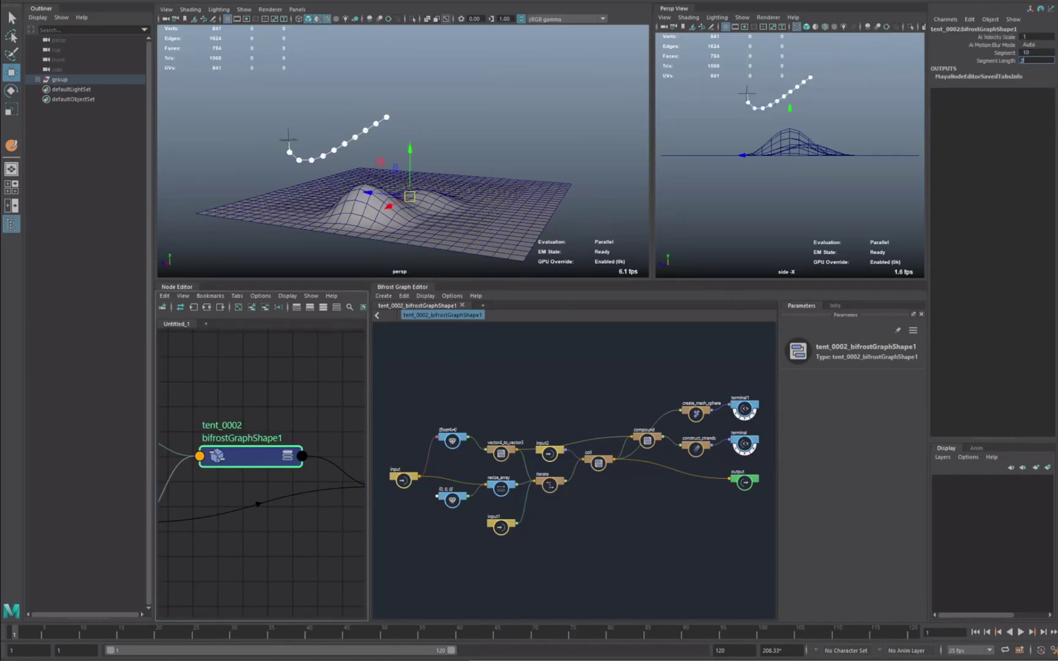
{"action": "key", "text": "Return"}
{"action": "left_click", "coordinate": [287, 138]}
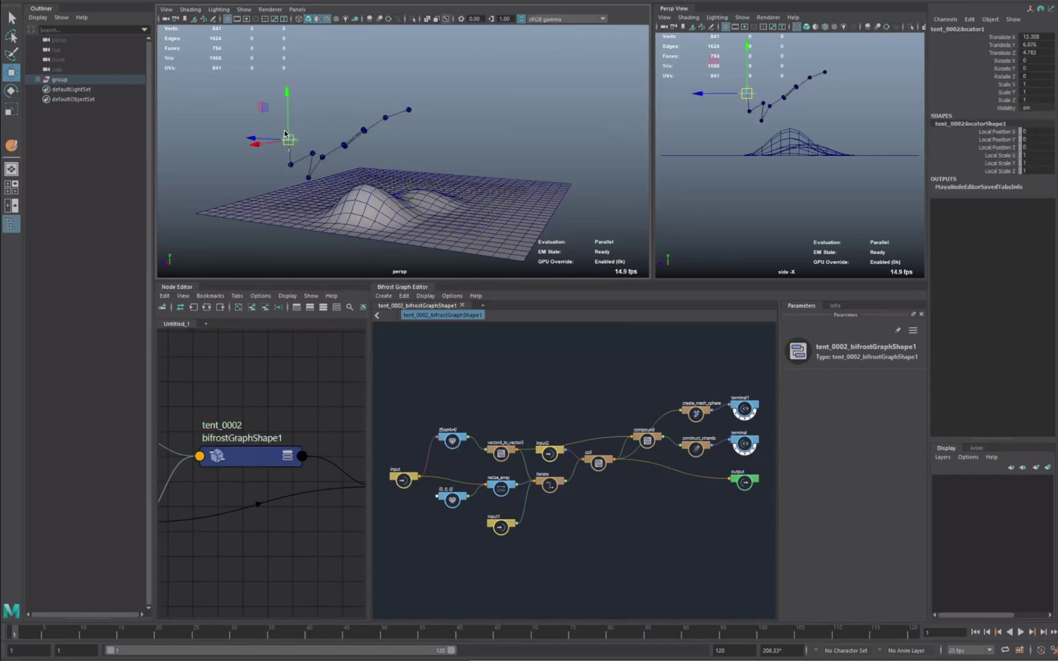
{"action": "left_click_drag", "start_coordinate": [261, 108], "coordinate": [561, 46]}
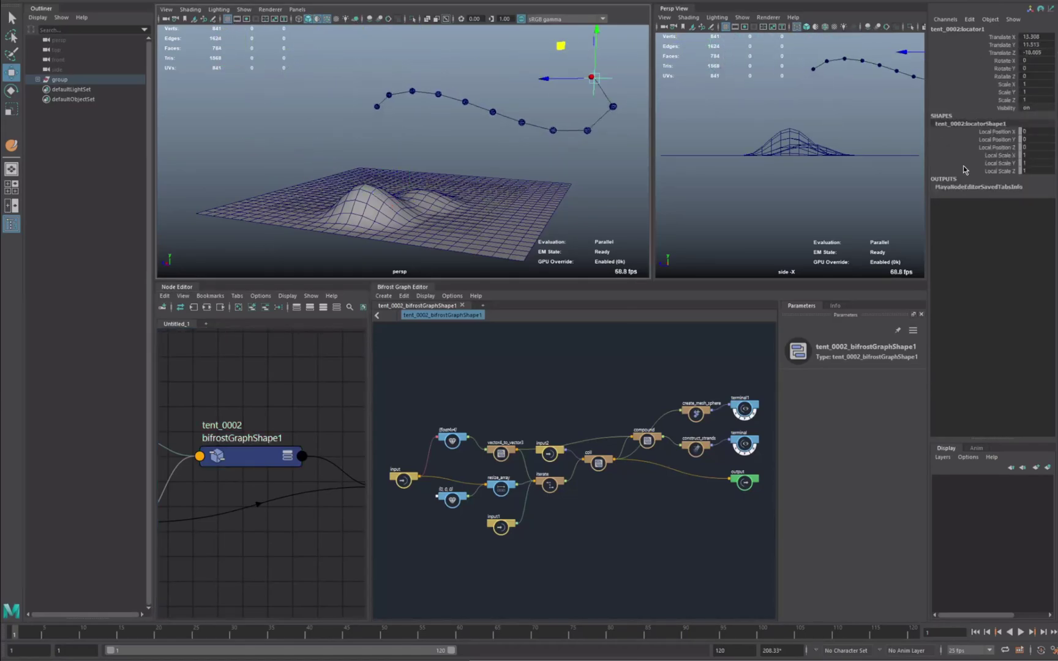
Set the Segment Length of the tent_0002 Bifrost graph to 1.
{"action": "left_click", "coordinate": [237, 463]}
{"action": "left_click", "coordinate": [1039, 60]}
{"action": "type", "text": "10"}
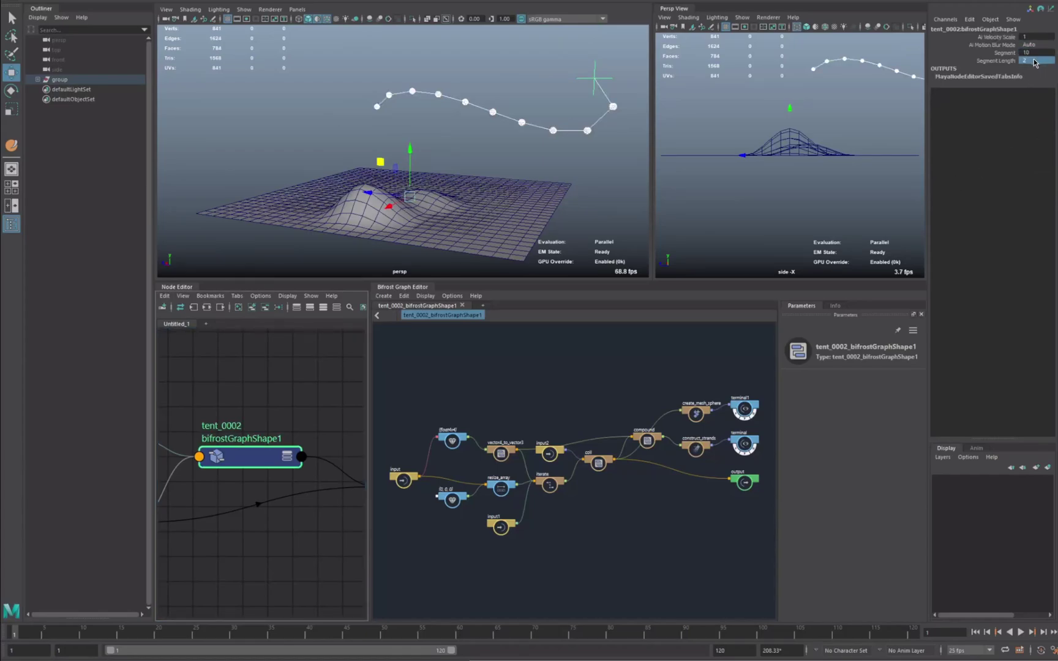
{"action": "key", "text": "Return"}
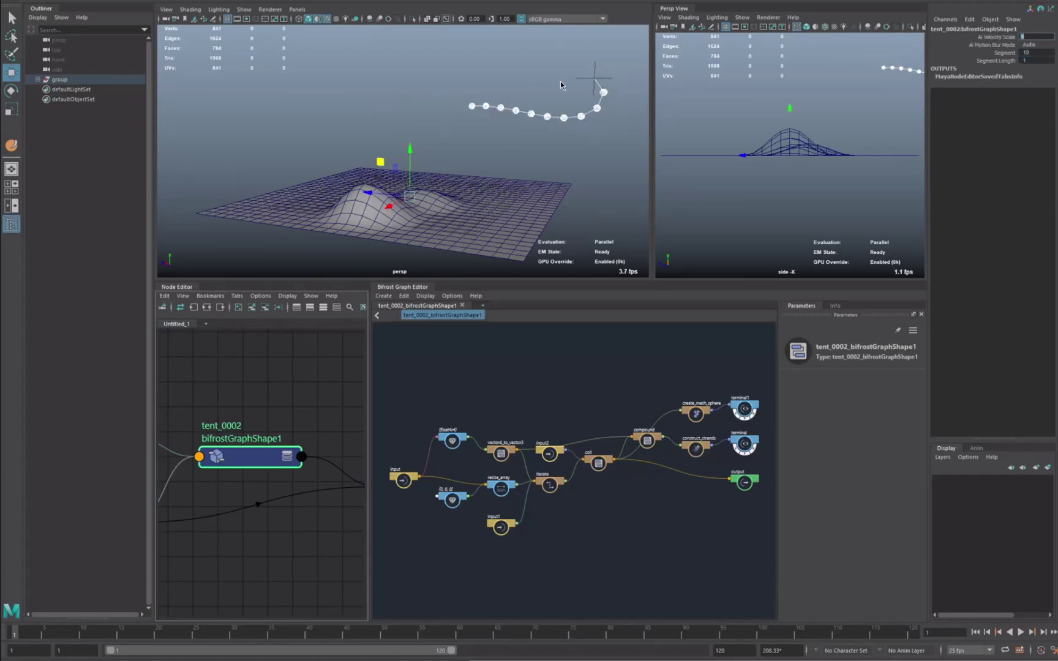
Move the target locator below the terrain surface and across it, to about X 12.3, Y -0.8, Z 8, to test the chain.
{"action": "left_click", "coordinate": [578, 69]}
{"action": "left_click", "coordinate": [594, 79]}
{"action": "left_click_drag", "start_coordinate": [589, 58], "coordinate": [571, 83], "text": "alt"}
{"action": "left_click_drag", "start_coordinate": [548, 190], "coordinate": [516, 174], "text": "alt"}
{"action": "left_click_drag", "start_coordinate": [547, 121], "coordinate": [475, 122]}
{"action": "left_click_drag", "start_coordinate": [495, 161], "coordinate": [470, 155], "text": "alt"}
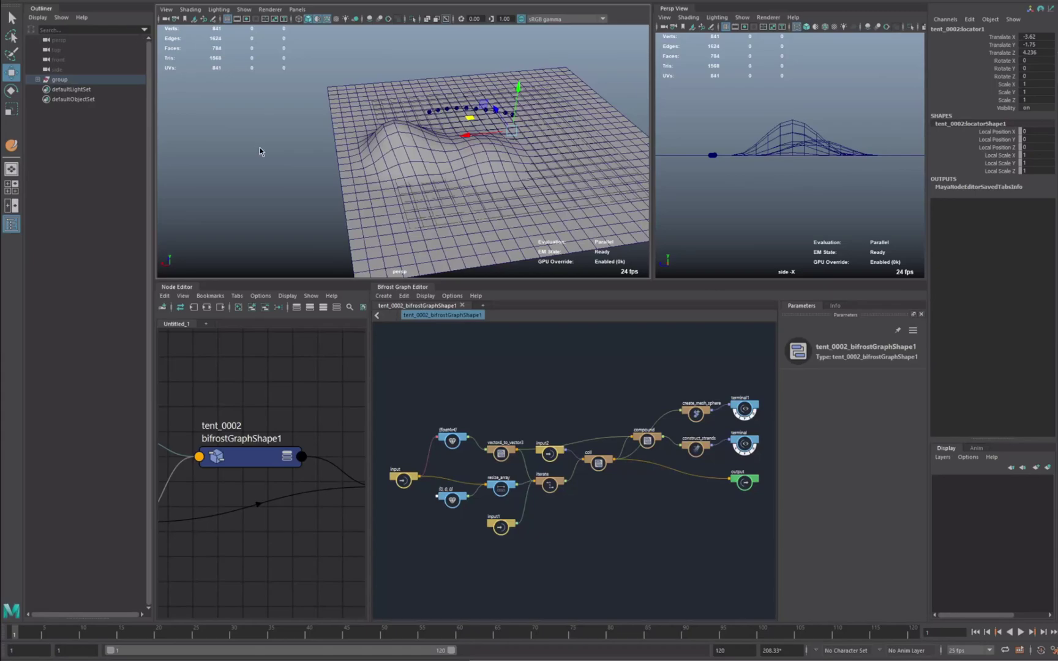
{"action": "left_click_drag", "start_coordinate": [508, 137], "coordinate": [352, 119]}
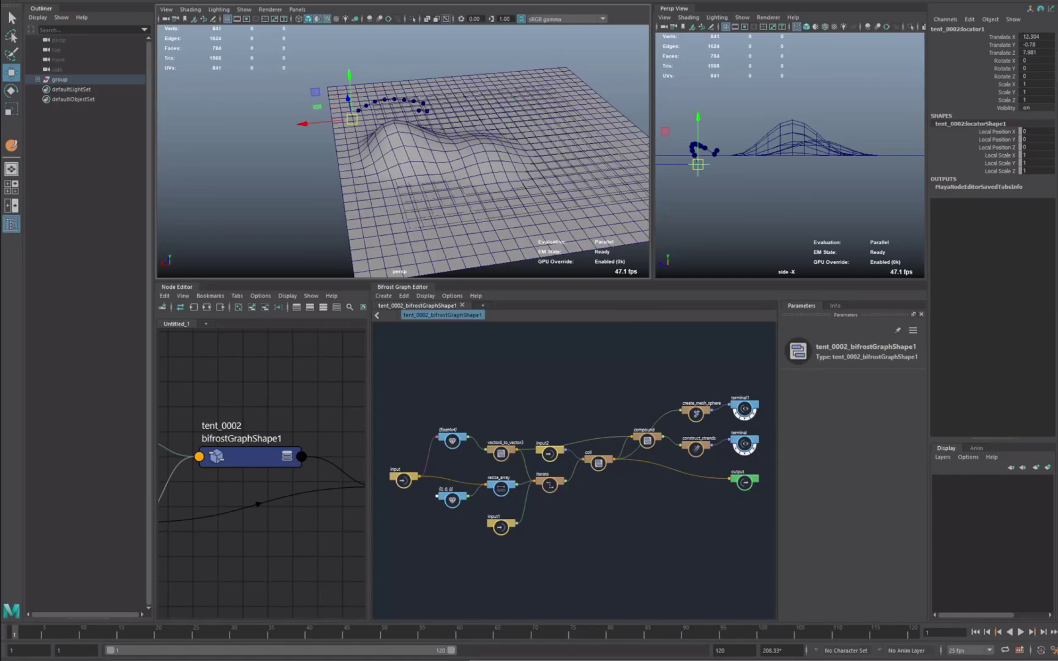
Start a new empty scene, discarding the changes to tent.0002.ma.
{"action": "left_click", "coordinate": [1048, 1]}
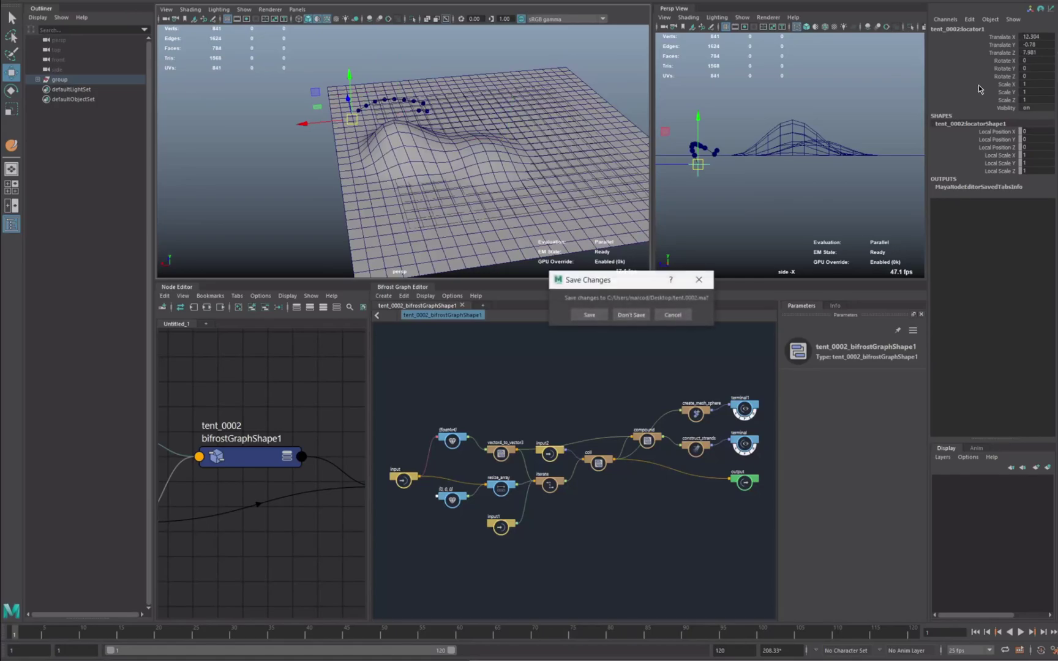
{"action": "left_click", "coordinate": [627, 316]}
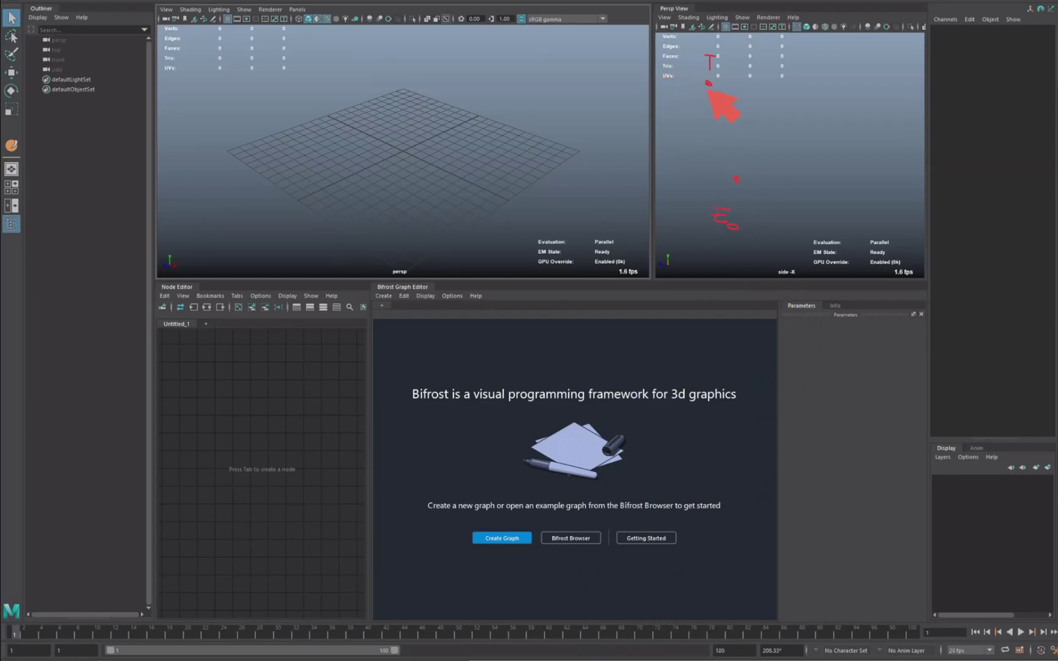
Sketch an arrow from target T to point E0 over the side view, tick off its unit lengths and label the shortened endpoint E0'.
{"action": "left_click_drag", "start_coordinate": [707, 82], "coordinate": [734, 166]}
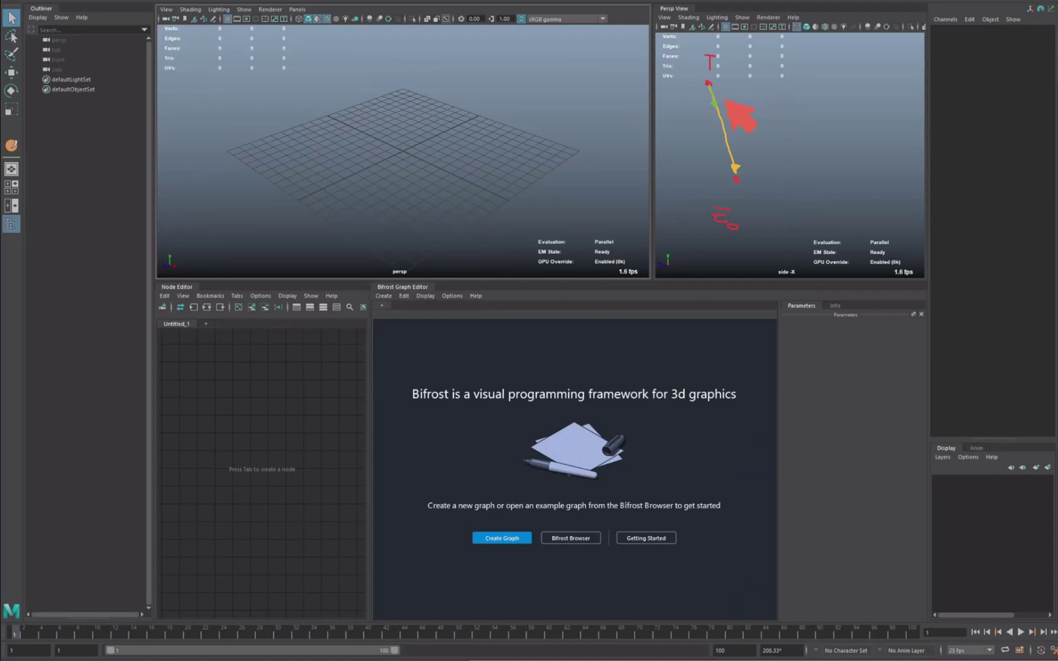
{"action": "mouse_move", "coordinate": [716, 124]}
{"action": "left_mouse_down"}
{"action": "mouse_move", "coordinate": [731, 119]}
{"action": "mouse_move", "coordinate": [730, 132]}
{"action": "left_mouse_up"}
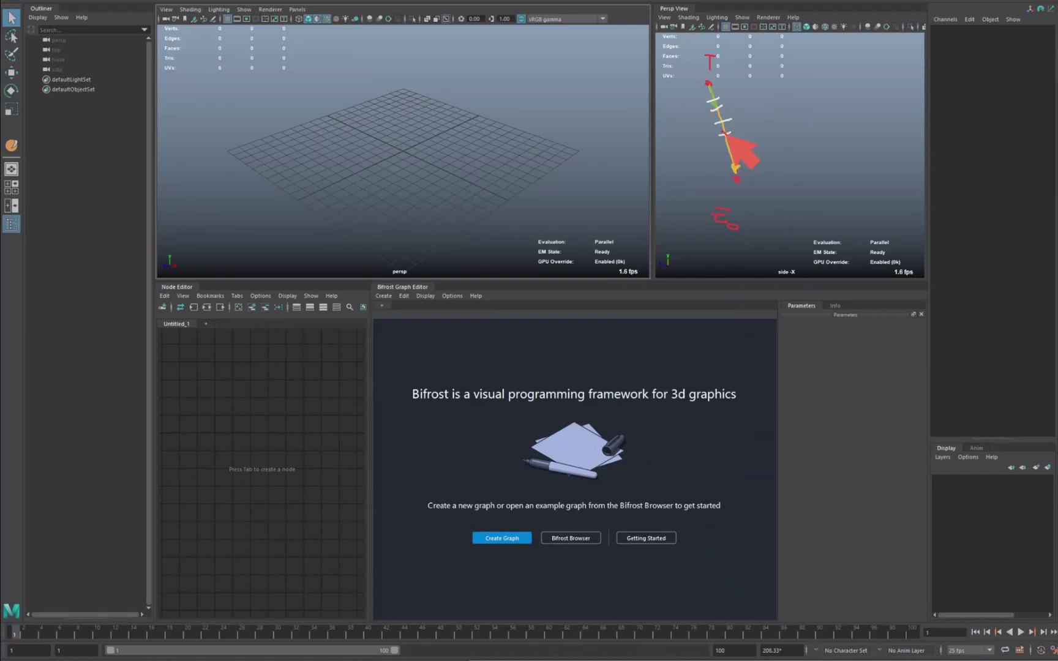
{"action": "left_click_drag", "start_coordinate": [760, 127], "coordinate": [759, 125]}
{"action": "left_click_drag", "start_coordinate": [757, 106], "coordinate": [758, 112]}
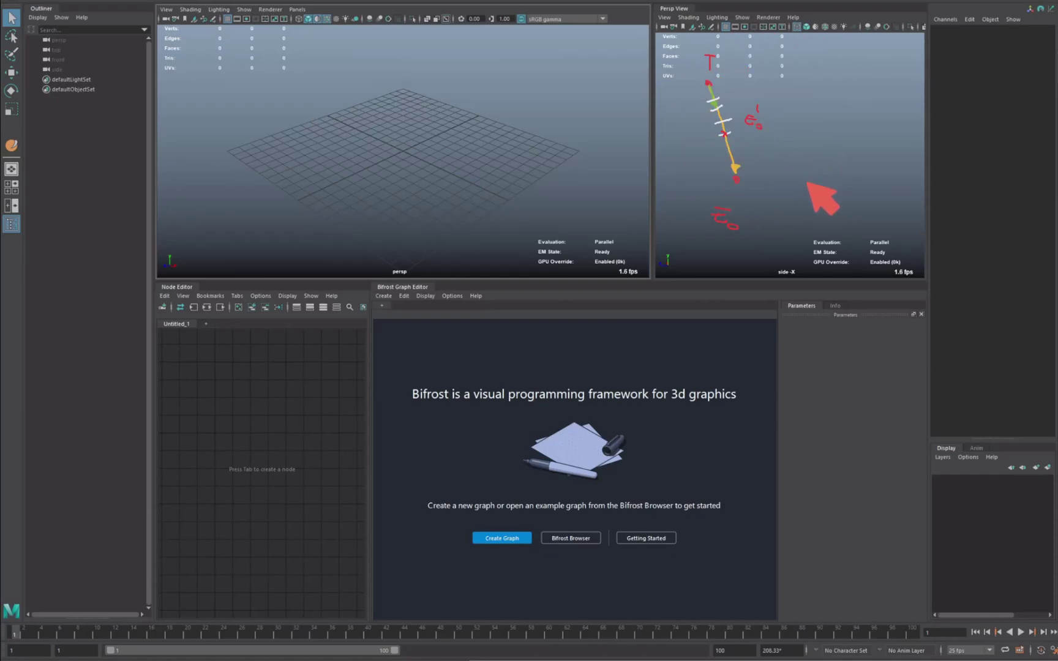
Sketch point E1, draw an arrow to it from E0', tick off the unit lengths and label the resulting endpoint E1'.
{"action": "mouse_move", "coordinate": [807, 178]}
{"action": "left_mouse_down"}
{"action": "mouse_move", "coordinate": [825, 198]}
{"action": "mouse_move", "coordinate": [825, 187]}
{"action": "left_mouse_up"}
{"action": "left_click_drag", "start_coordinate": [814, 193], "coordinate": [831, 208]}
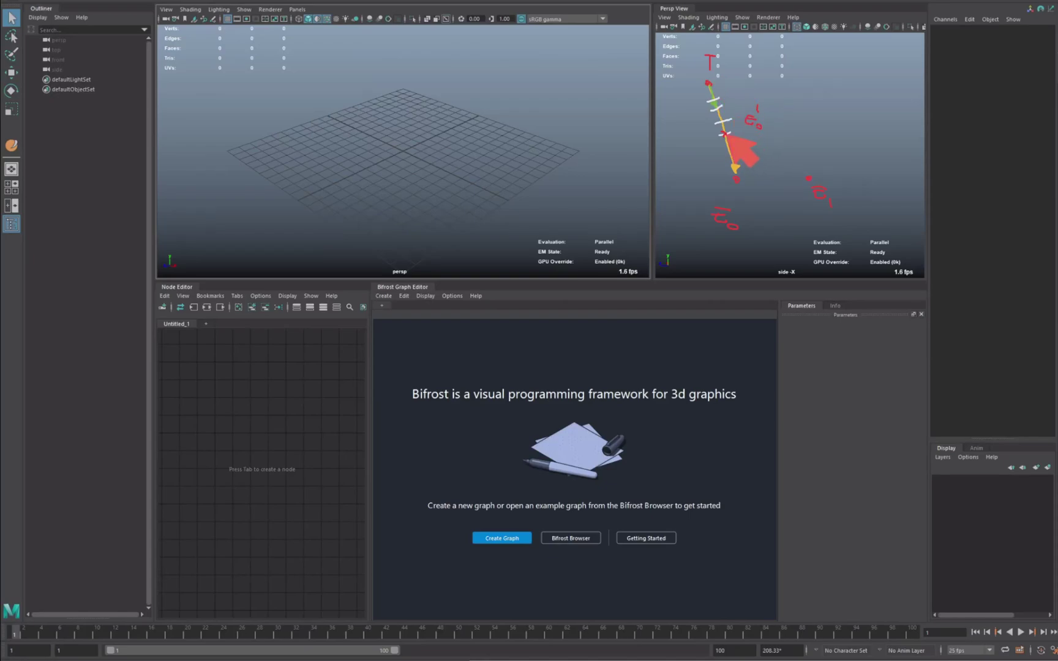
{"action": "left_click_drag", "start_coordinate": [726, 135], "coordinate": [798, 172]}
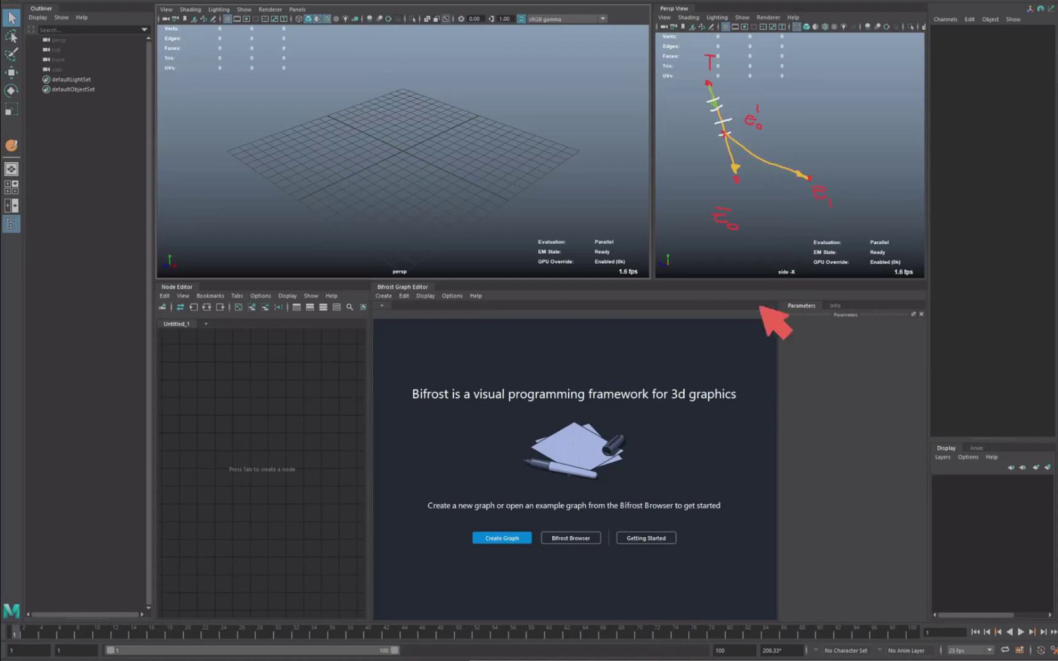
{"action": "left_click_drag", "start_coordinate": [724, 133], "coordinate": [756, 167]}
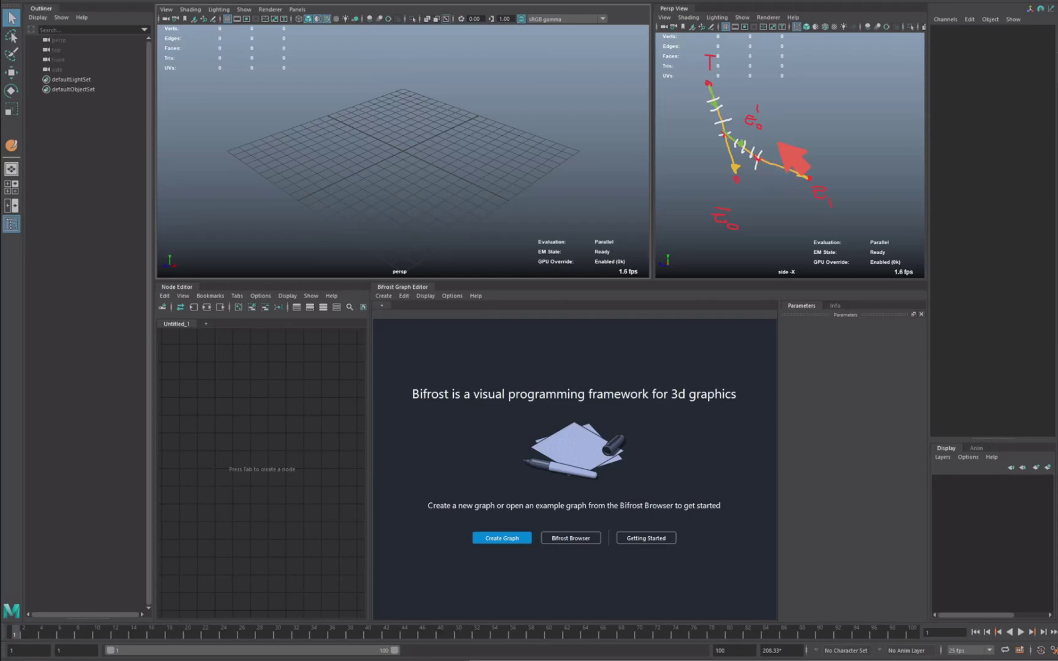
{"action": "mouse_move", "coordinate": [775, 145]}
{"action": "left_mouse_down"}
{"action": "mouse_move", "coordinate": [783, 154]}
{"action": "mouse_move", "coordinate": [788, 142]}
{"action": "left_mouse_up"}
{"action": "left_click_drag", "start_coordinate": [789, 149], "coordinate": [790, 158]}
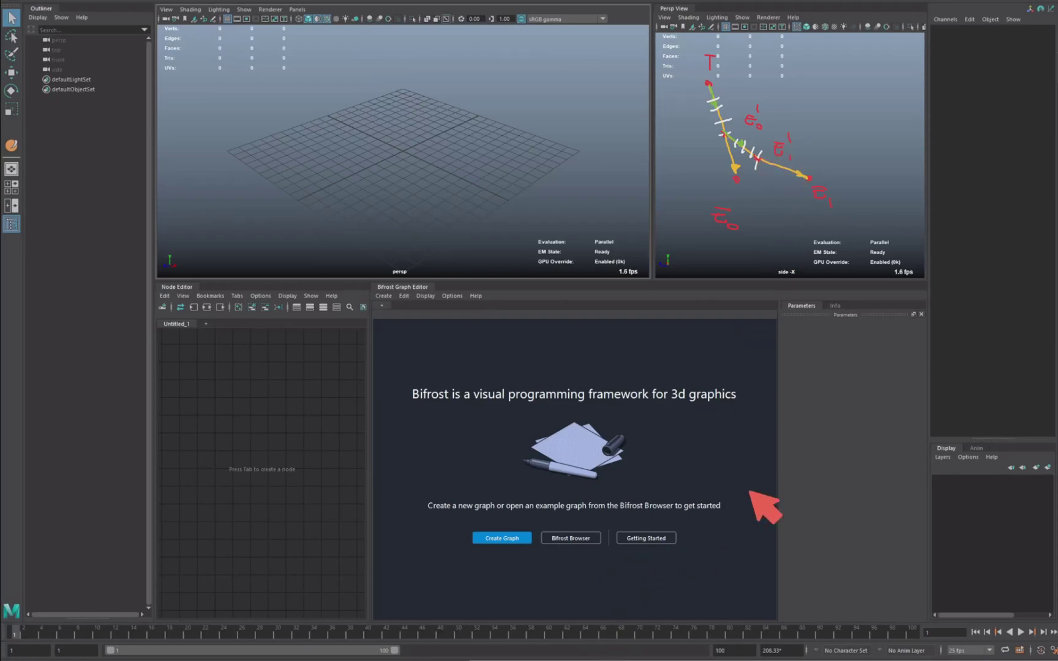
Reposition the finished vector sketch within the side view.
{"action": "mouse_move", "coordinate": [744, 128]}
{"action": "middle_mouse_down", "text": "alt"}
{"action": "mouse_move", "coordinate": [840, 110]}
{"action": "mouse_move", "coordinate": [867, 128]}
{"action": "middle_mouse_up", "text": "alt"}
{"action": "left_click_drag", "start_coordinate": [370, 145], "coordinate": [407, 166]}
{"action": "left_click_drag", "start_coordinate": [814, 175], "coordinate": [824, 169]}
{"action": "middle_click_drag", "start_coordinate": [824, 169], "coordinate": [823, 168], "text": "alt"}
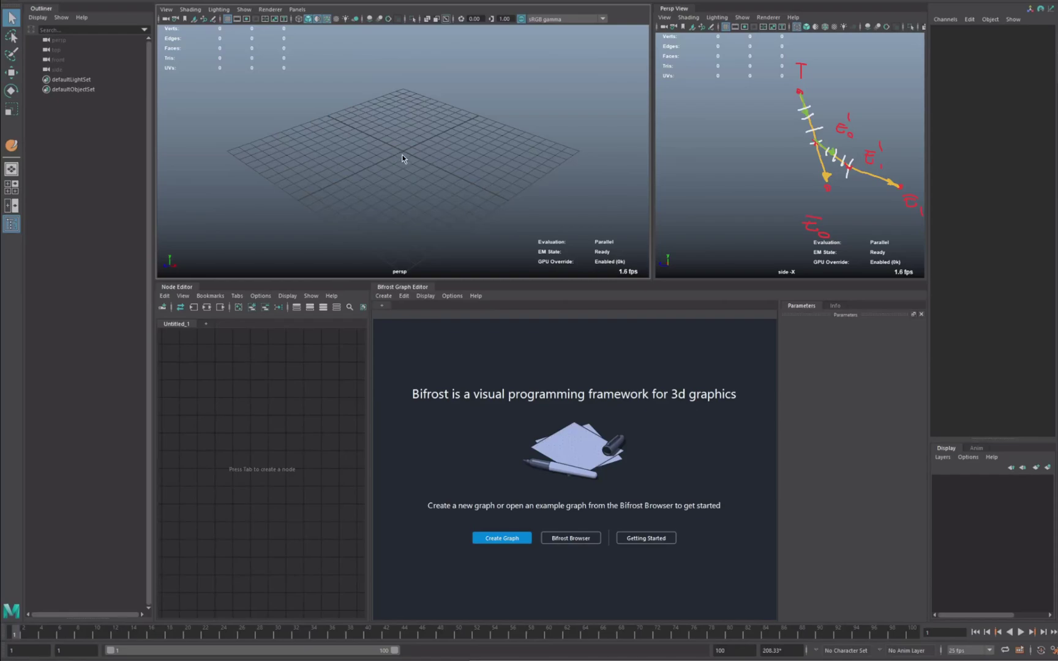
Create a locator at the origin of the scene and clear the selection.
{"action": "key", "text": "space"}
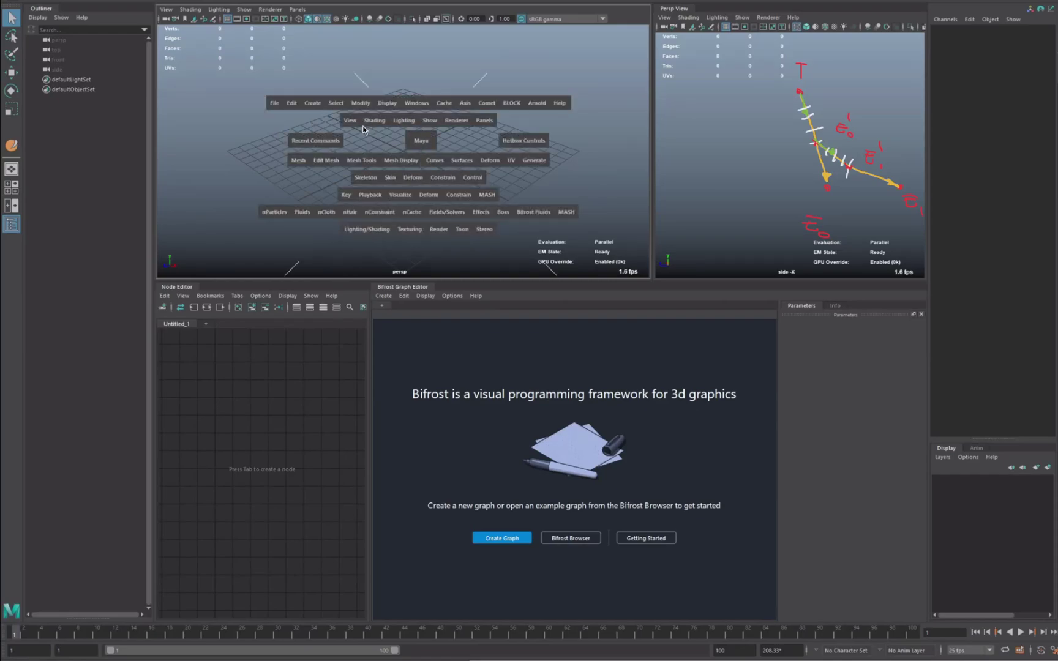
{"action": "left_click_drag", "start_coordinate": [313, 106], "coordinate": [346, 264]}
{"action": "key", "text": "w"}
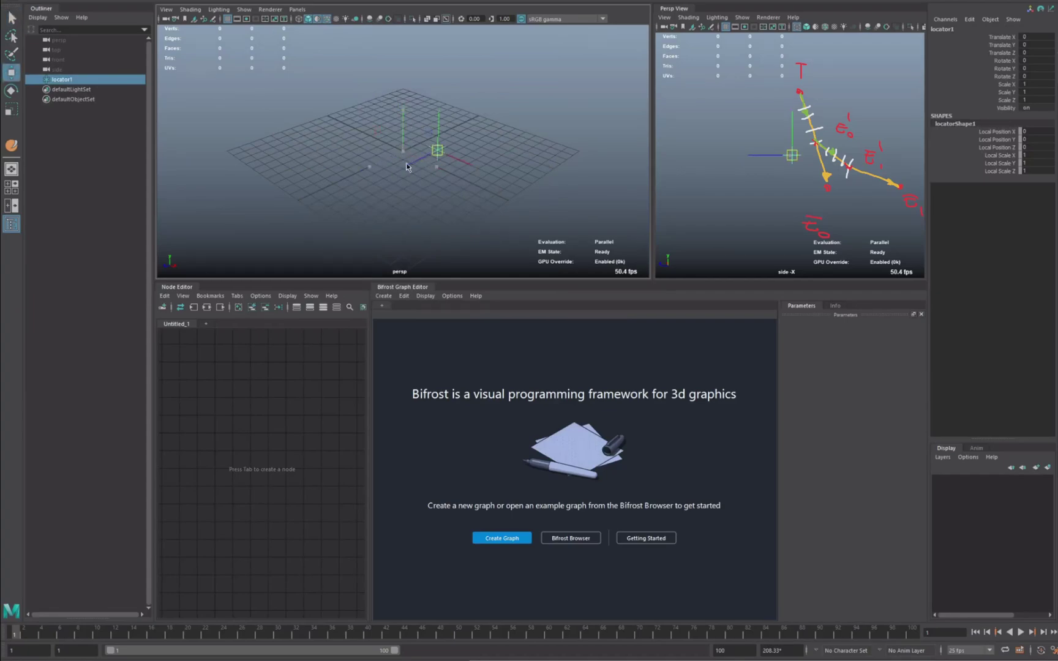
{"action": "left_click", "coordinate": [489, 273]}
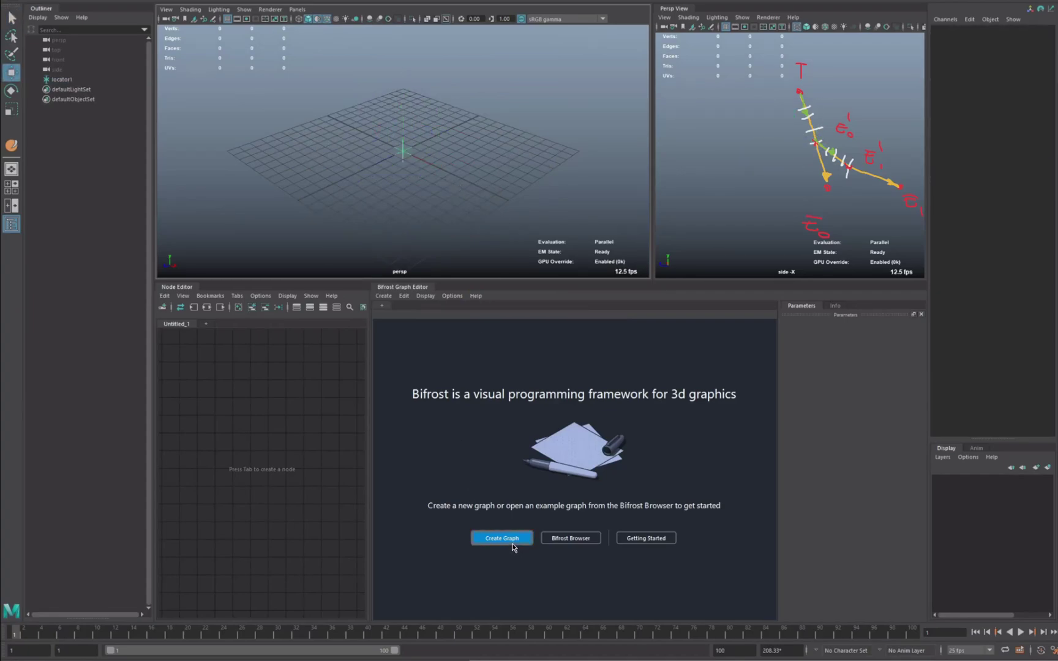
Create a new Bifrost graph and add a value node between its input and output nodes.
{"action": "left_click", "coordinate": [513, 544]}
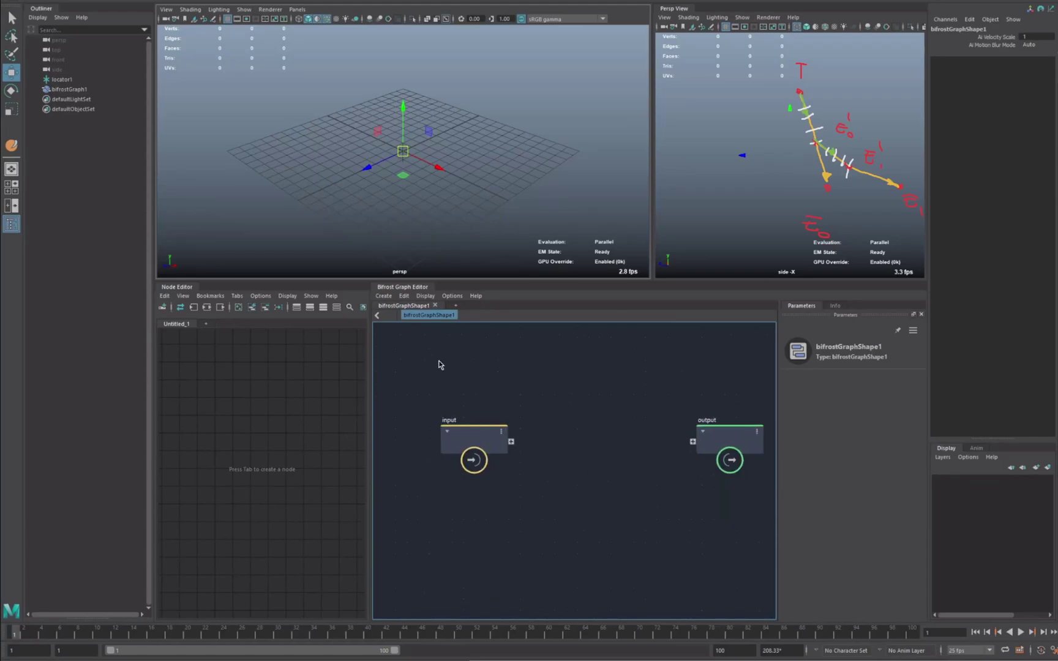
{"action": "key", "text": "Tab"}
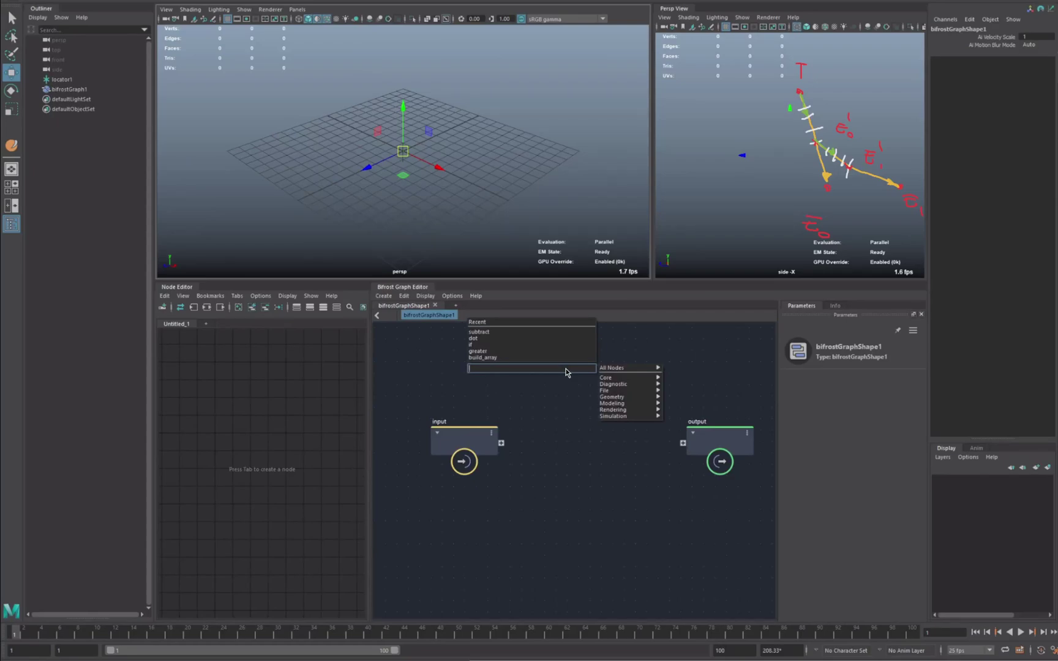
{"action": "type", "text": "val"}
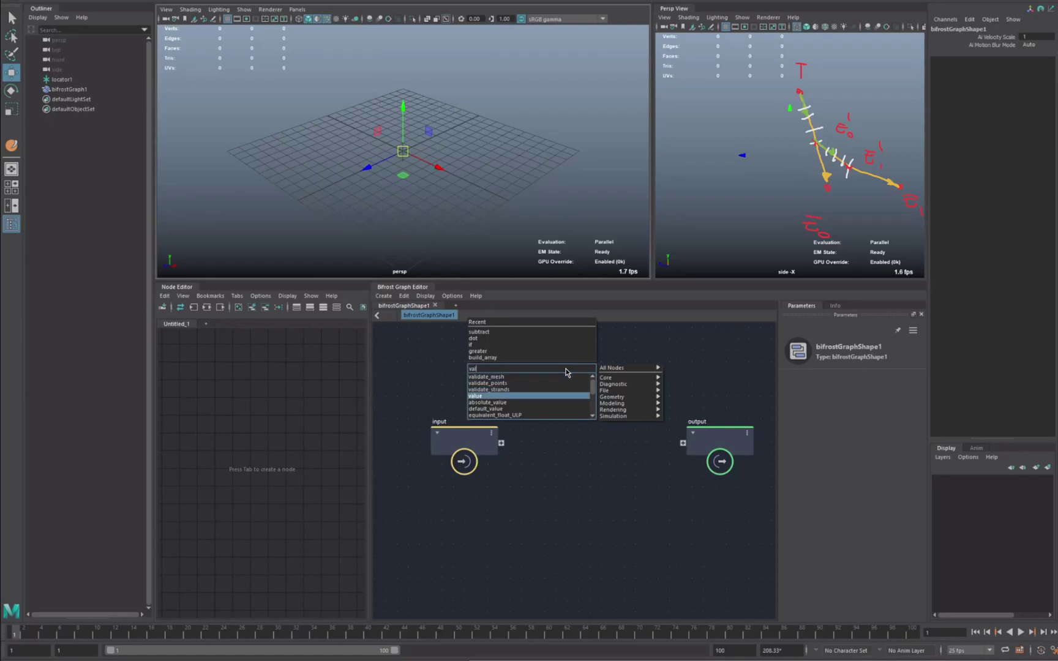
{"action": "key", "text": "Return"}
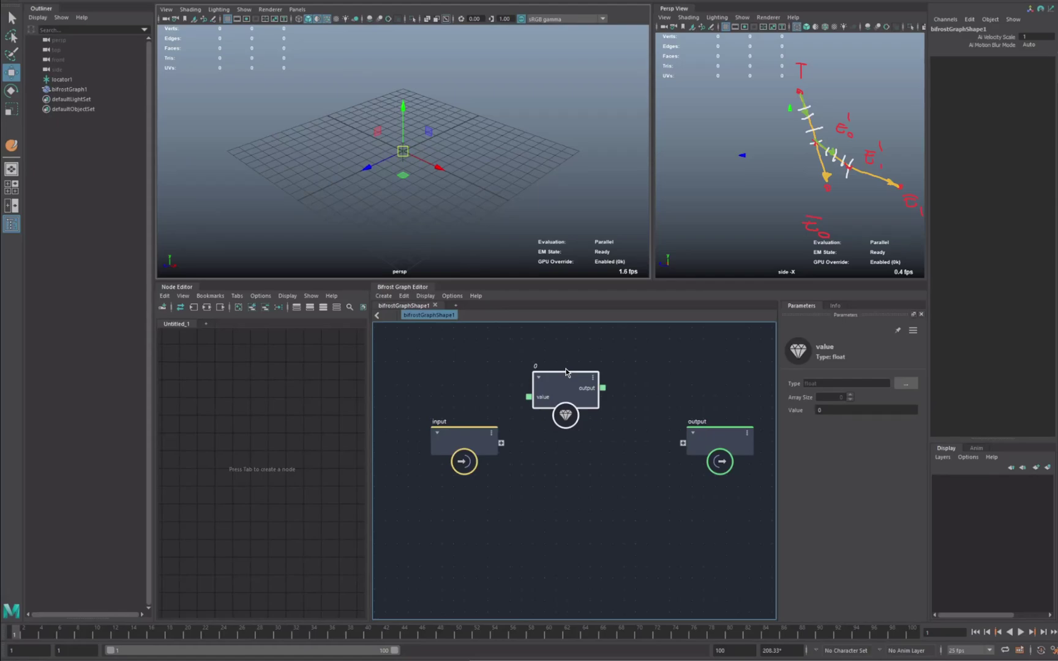
{"action": "left_click", "coordinate": [693, 382]}
{"action": "left_click_drag", "start_coordinate": [564, 380], "coordinate": [564, 377]}
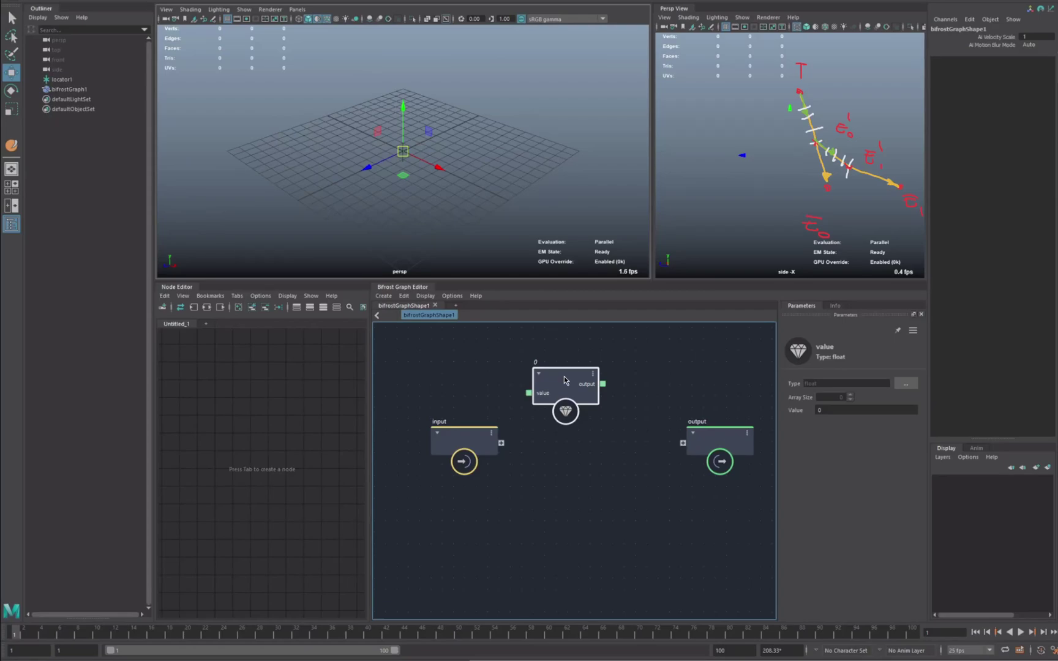
Set the value node's type to a 4x4 matrix of 32-bit floating-point components.
{"action": "left_click", "coordinate": [906, 383]}
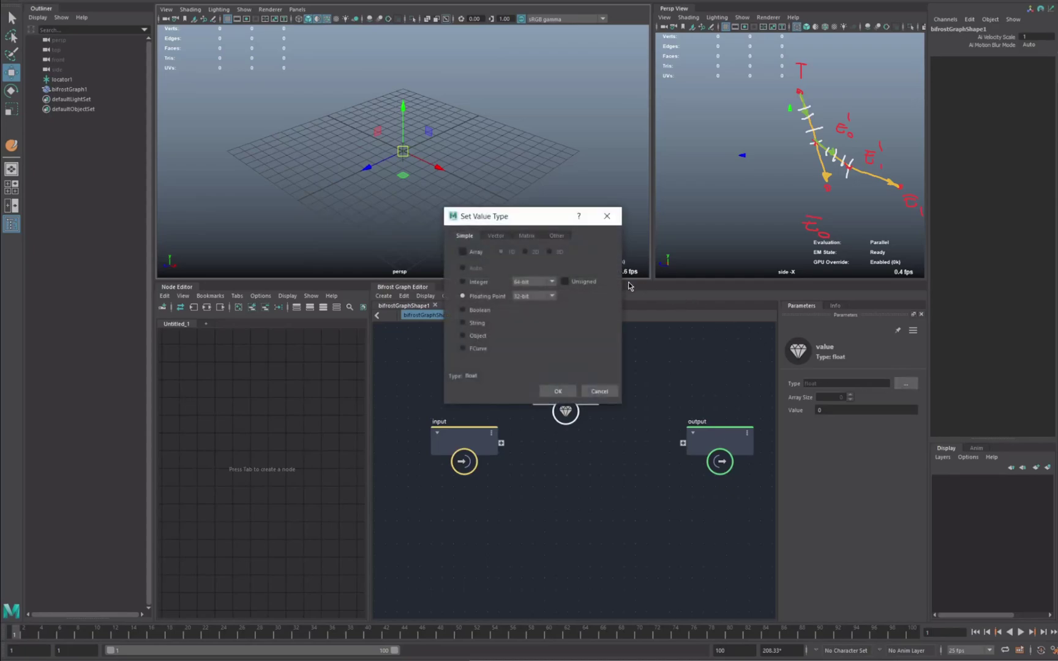
{"action": "left_click", "coordinate": [526, 235]}
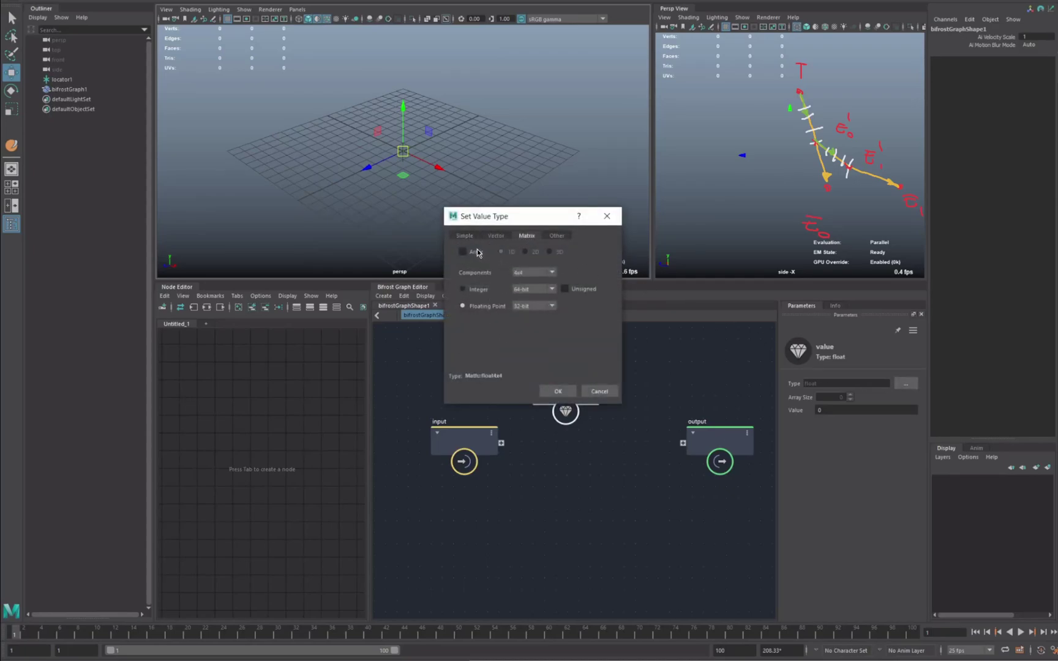
{"action": "left_click", "coordinate": [559, 391]}
Connect the value node to a new port named target on the graph's input node, and move the value node higher in the graph.
{"action": "left_click_drag", "start_coordinate": [498, 450], "coordinate": [500, 443]}
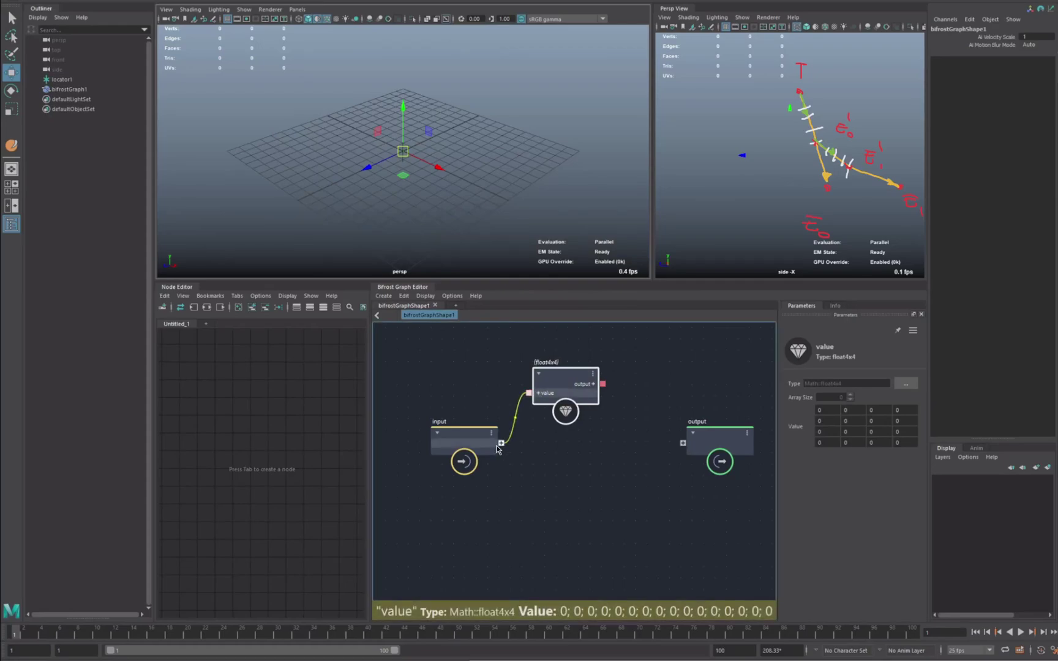
{"action": "right_click", "coordinate": [491, 444]}
{"action": "left_click", "coordinate": [517, 451]}
{"action": "type", "text": "target"}
{"action": "key", "text": "Return"}
{"action": "scroll", "coordinate": [606, 437], "scroll_direction": "up", "scroll_amount": 2}
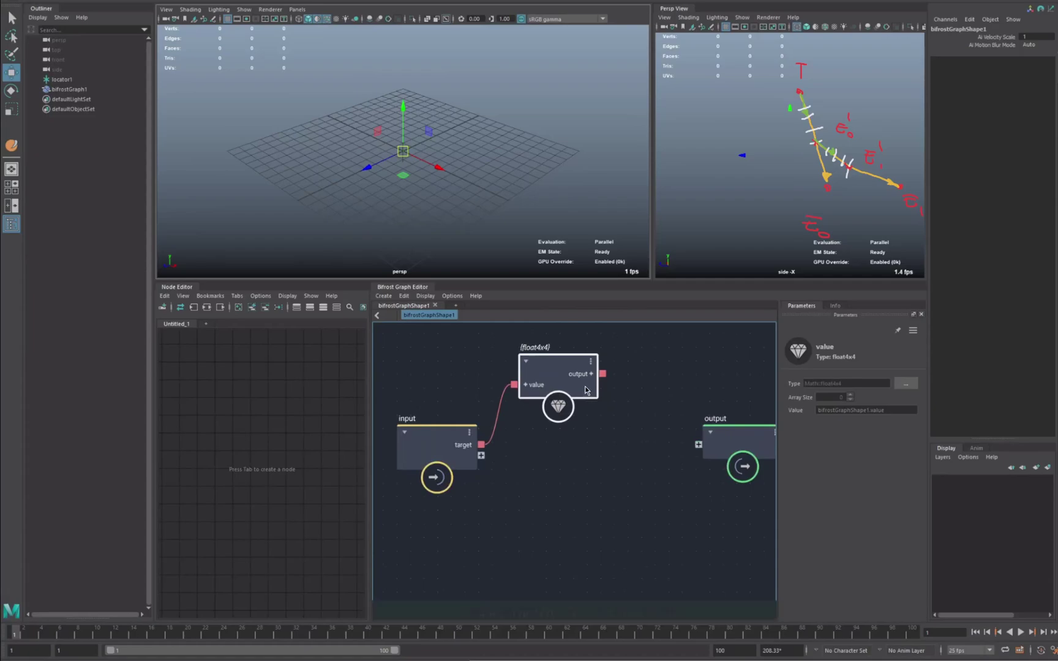
{"action": "mouse_move", "coordinate": [591, 376]}
{"action": "left_click_drag", "start_coordinate": [551, 365], "coordinate": [551, 324]}
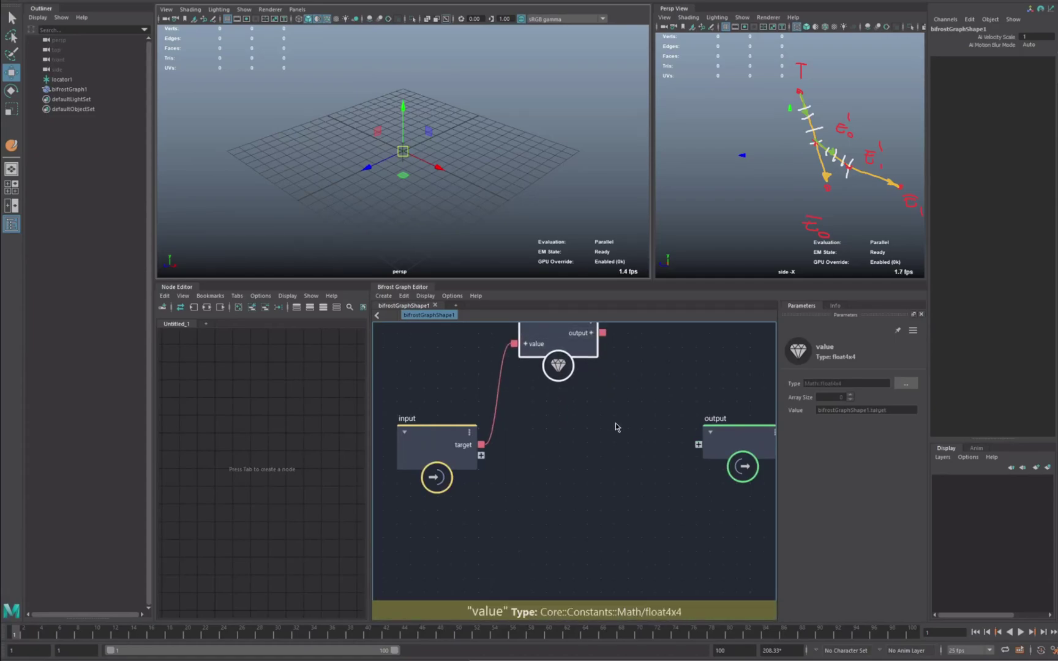
Expand the matrix value node's output down to the components of c3, and move the output node farther away.
{"action": "middle_click_drag", "start_coordinate": [615, 425], "coordinate": [600, 474], "text": "alt"}
{"action": "left_click", "coordinate": [576, 382]}
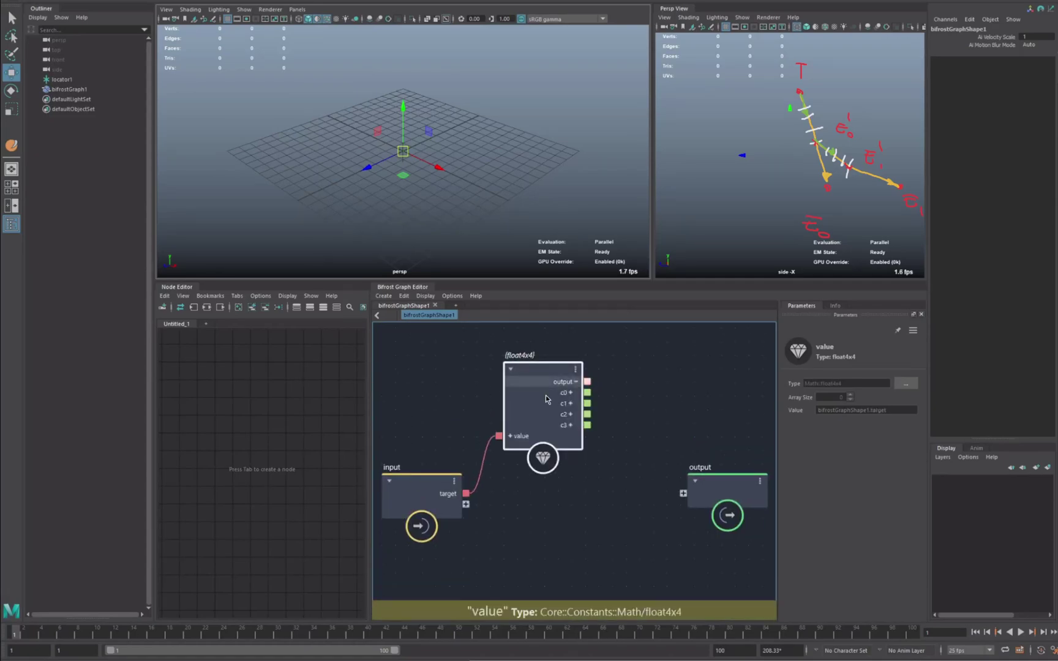
{"action": "left_click_drag", "start_coordinate": [707, 483], "coordinate": [760, 478]}
{"action": "left_click", "coordinate": [565, 428]}
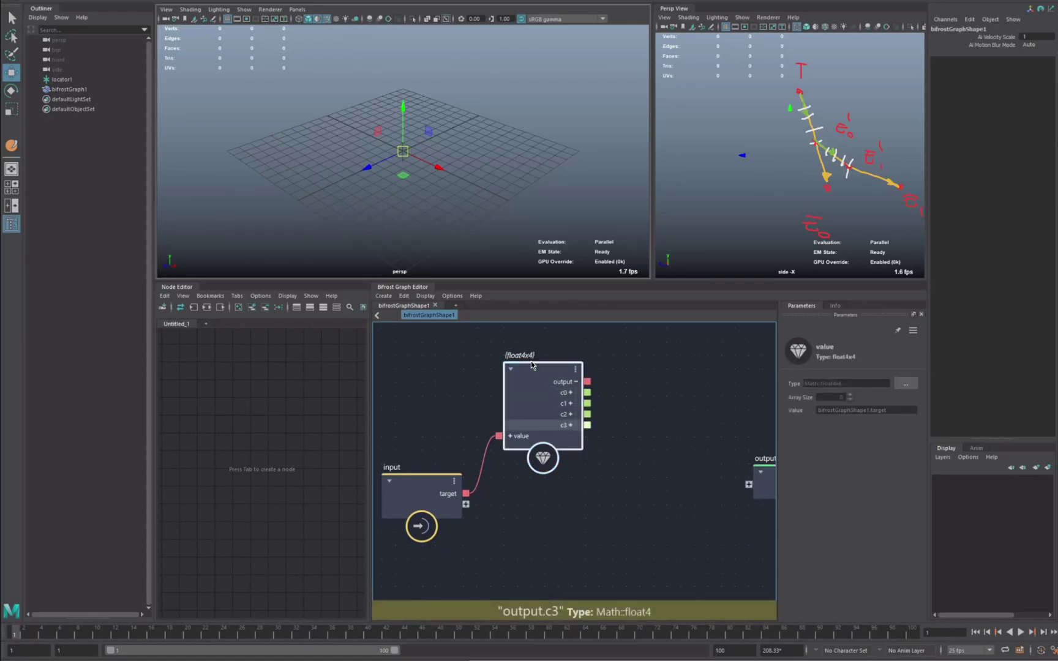
{"action": "left_click", "coordinate": [570, 426]}
{"action": "middle_click_drag", "start_coordinate": [634, 422], "coordinate": [621, 415], "text": "alt"}
{"action": "scroll", "coordinate": [621, 416], "scroll_direction": "up", "scroll_amount": 1}
{"action": "left_click_drag", "start_coordinate": [529, 376], "coordinate": [537, 358]}
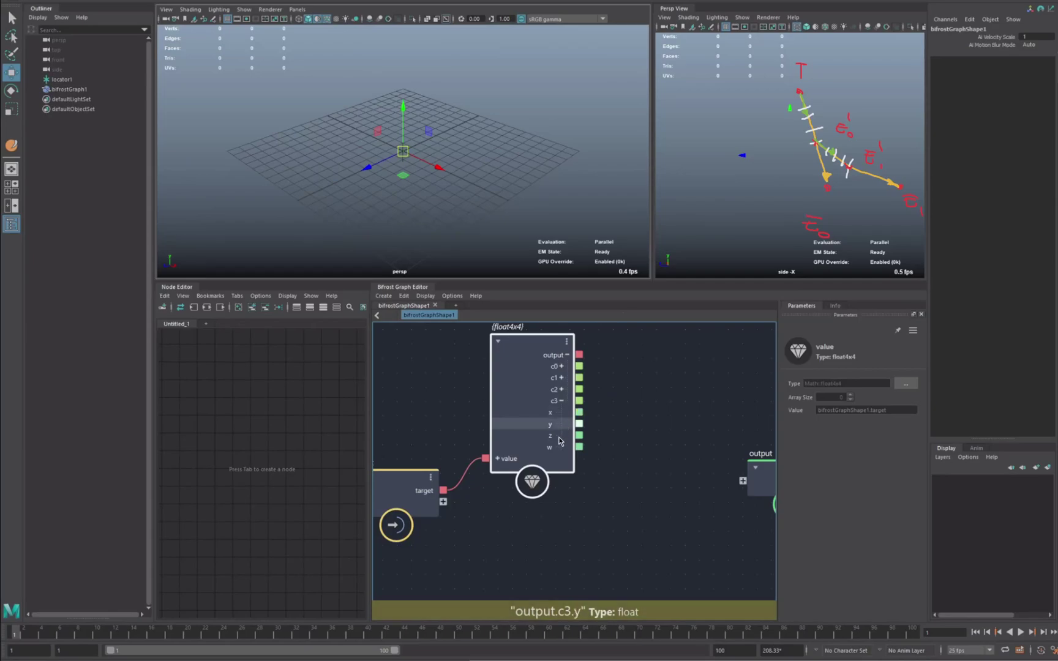
Add a vector4_to_vector3 node between the matrix value node and the output node.
{"action": "left_click", "coordinate": [678, 413]}
{"action": "key", "text": "Tab"}
{"action": "type", "text": "ve"}
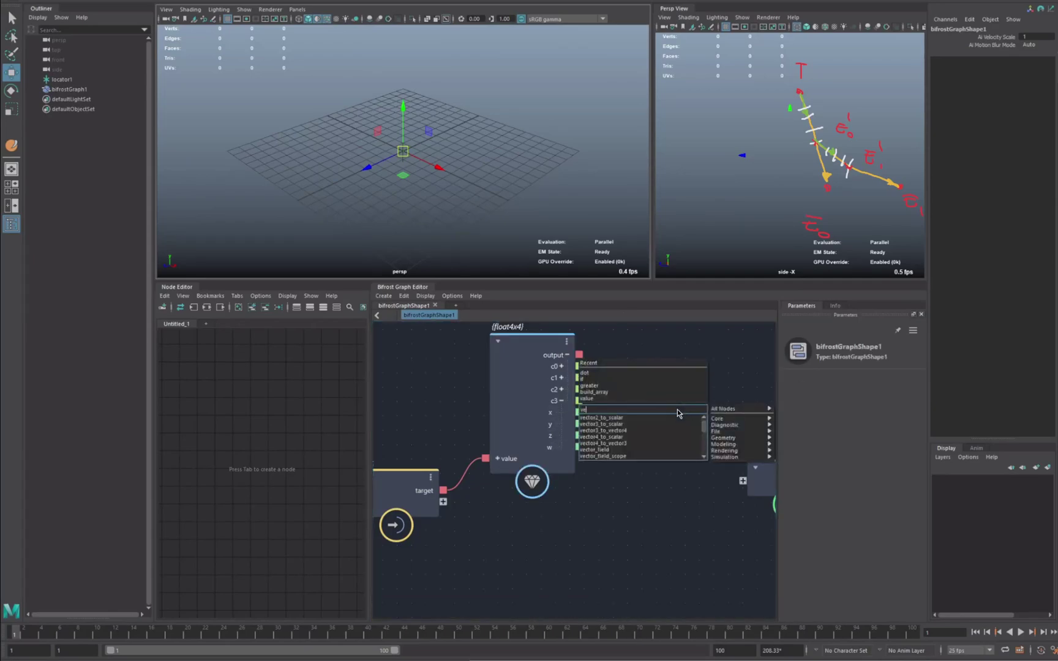
{"action": "key", "text": "Down"}
{"action": "key", "text": "Down"}
{"action": "key", "text": "Down"}
{"action": "key", "text": "Down"}
{"action": "key", "text": "Down"}
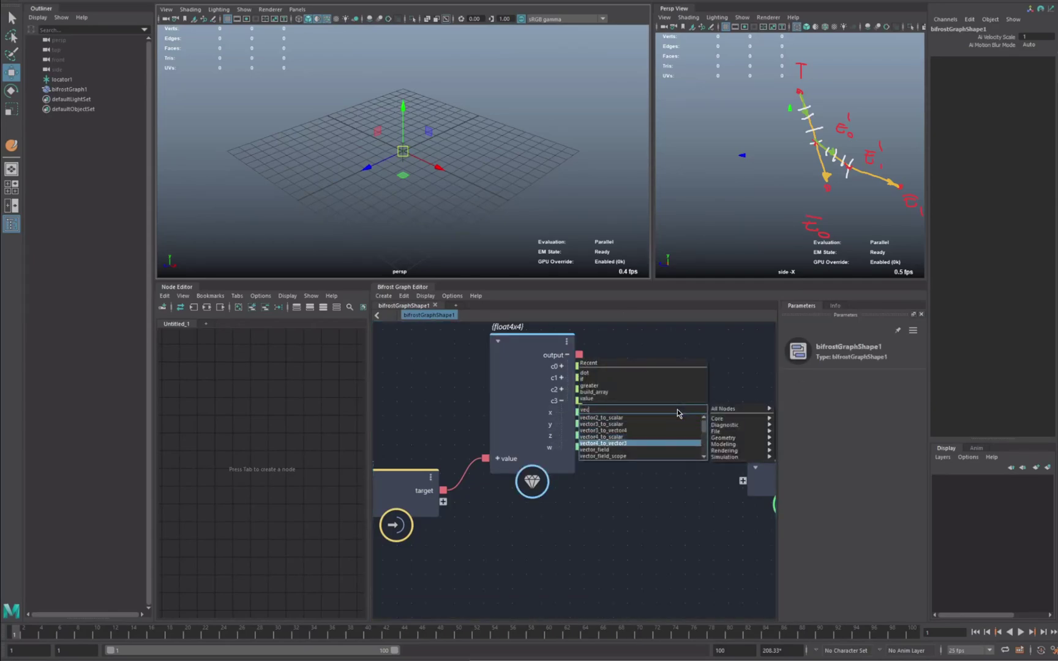
{"action": "key", "text": "Return"}
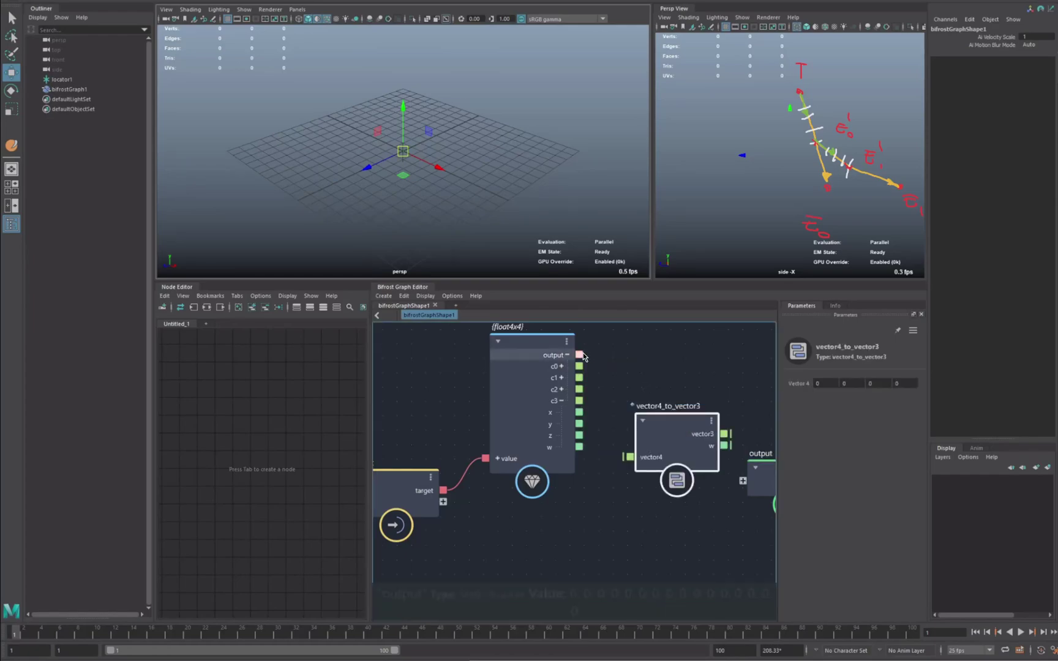
Connect the matrix's c3 output to the conversion node's vector4 input and rename that node T.
{"action": "left_click_drag", "start_coordinate": [579, 400], "coordinate": [628, 457]}
{"action": "double_click", "coordinate": [678, 409]}
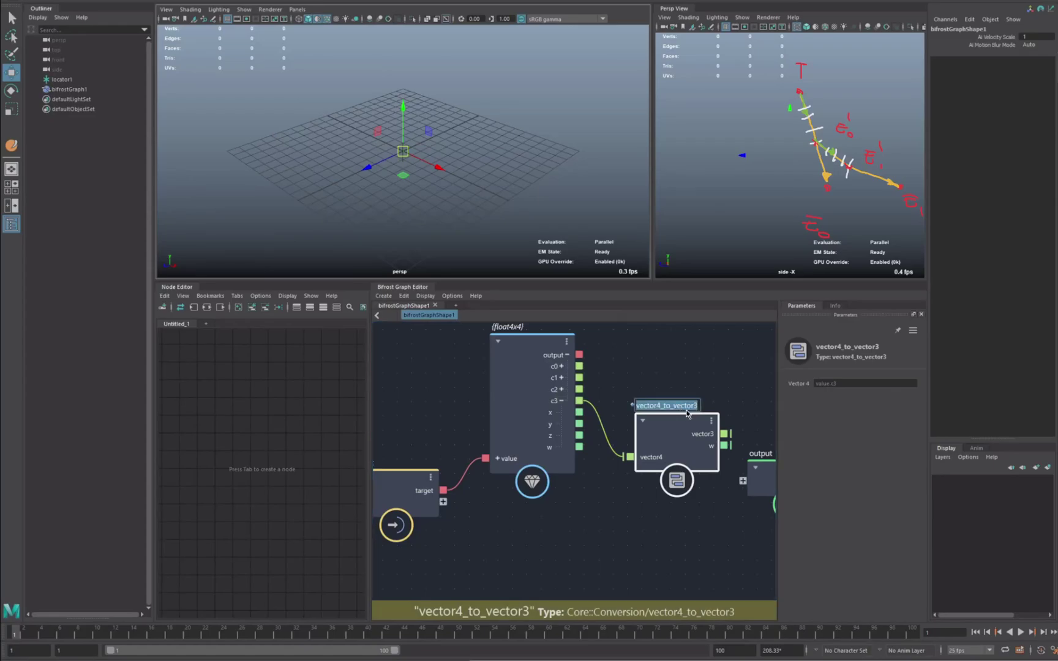
{"action": "type", "text": "T"}
{"action": "key", "text": "Return"}
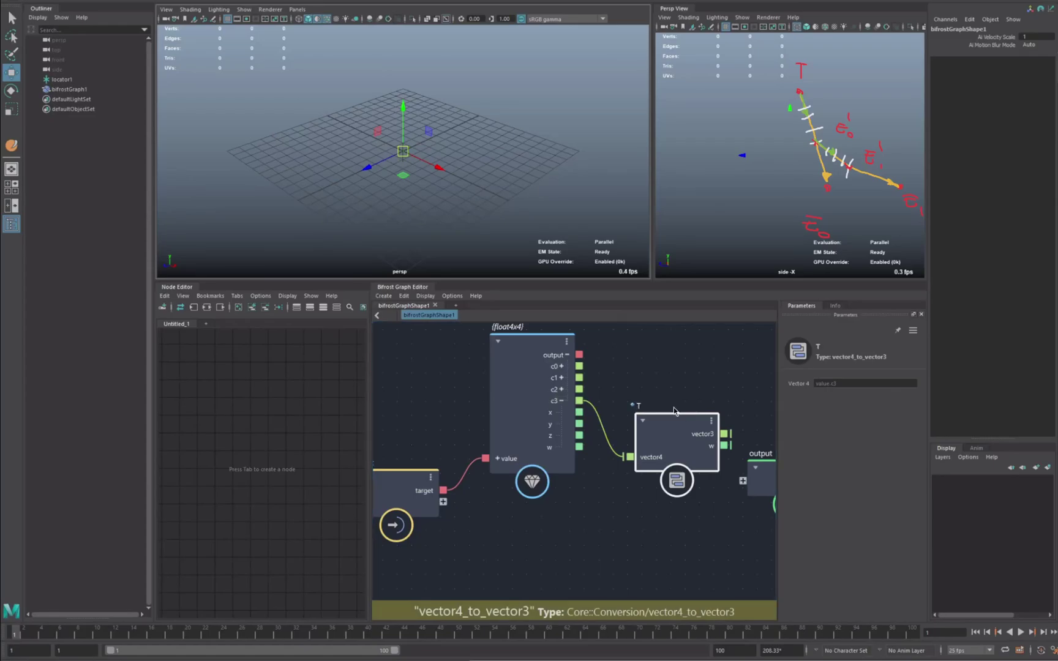
Collapse the c3 components, move the T node up beside the matrix node, and shift the output node farther away.
{"action": "left_click", "coordinate": [562, 401]}
{"action": "left_click_drag", "start_coordinate": [654, 435], "coordinate": [660, 373]}
{"action": "scroll", "coordinate": [655, 493], "scroll_direction": "down", "scroll_amount": 3}
{"action": "left_click_drag", "start_coordinate": [734, 484], "coordinate": [870, 485]}
{"action": "scroll", "coordinate": [563, 504], "scroll_direction": "up", "scroll_amount": 2}
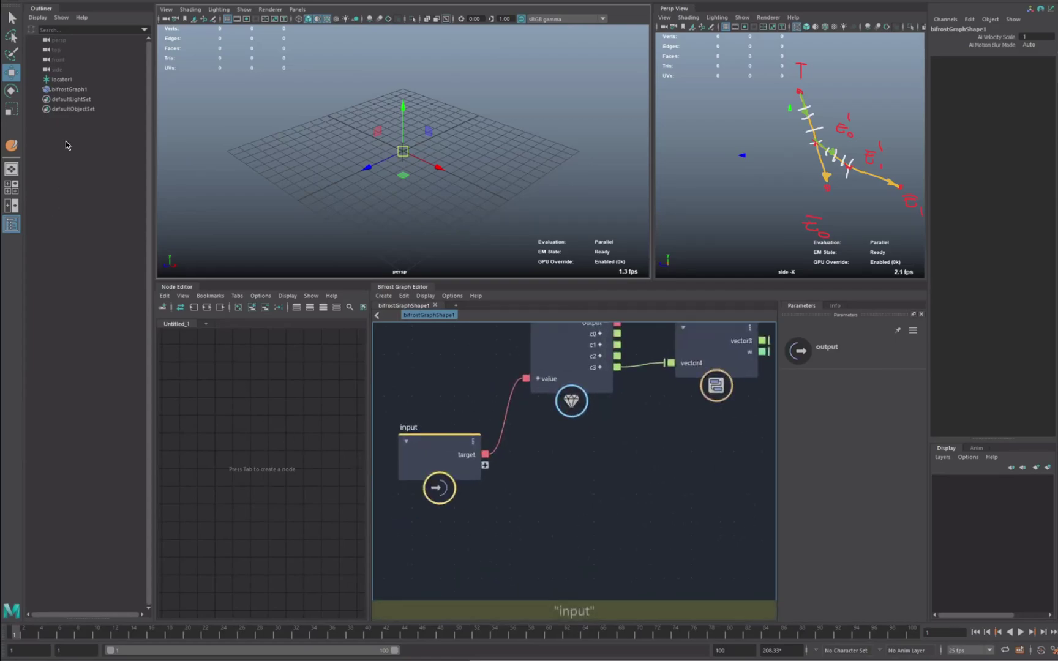
Graph bifrostGraph1 and its connections in the Node Editor.
{"action": "left_click", "coordinate": [74, 89]}
{"action": "left_click", "coordinate": [209, 309]}
Add a second value node below the matrix value node and set its type to long.
{"action": "left_click", "coordinate": [576, 502]}
{"action": "key", "text": "Tab"}
{"action": "type", "text": "val"}
{"action": "key", "text": "Down"}
{"action": "key", "text": "Down"}
{"action": "key", "text": "Down"}
{"action": "key", "text": "Down"}
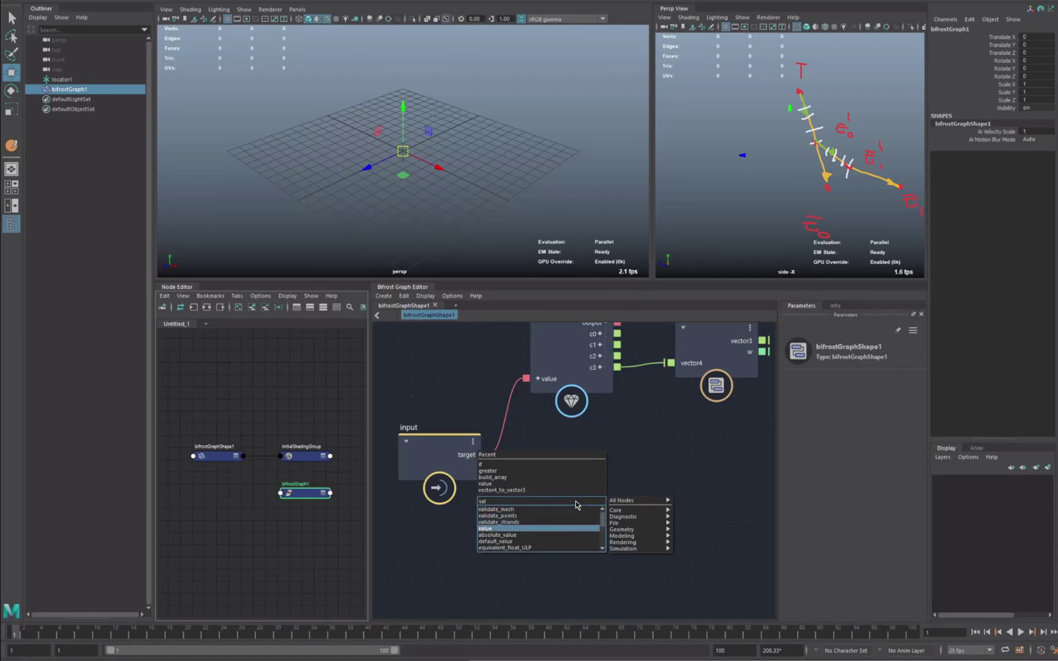
{"action": "key", "text": "Return"}
{"action": "left_click", "coordinate": [906, 383]}
{"action": "left_click", "coordinate": [484, 289]}
{"action": "left_click", "coordinate": [558, 391]}
Connect the long value node to a new port named num_seg on the graph's input node.
{"action": "left_click_drag", "start_coordinate": [487, 469], "coordinate": [485, 466]}
{"action": "right_click", "coordinate": [472, 465]}
{"action": "left_click", "coordinate": [497, 470]}
{"action": "type", "text": "num_seg"}
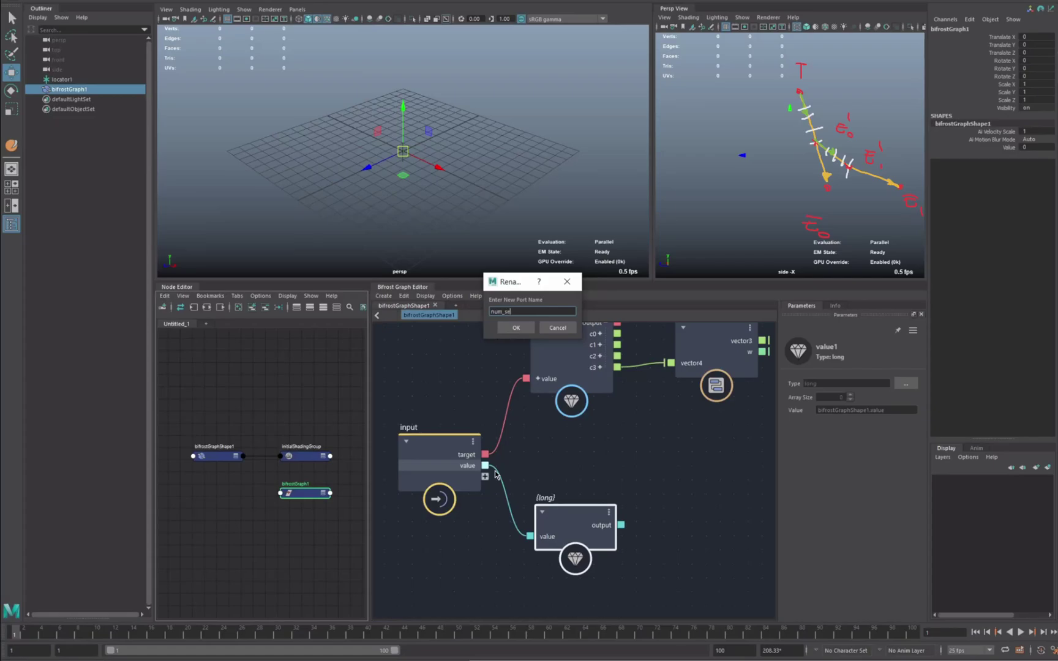
{"action": "key", "text": "Return"}
Rename the num_seg port on the input node to seg_num.
{"action": "right_click", "coordinate": [453, 475]}
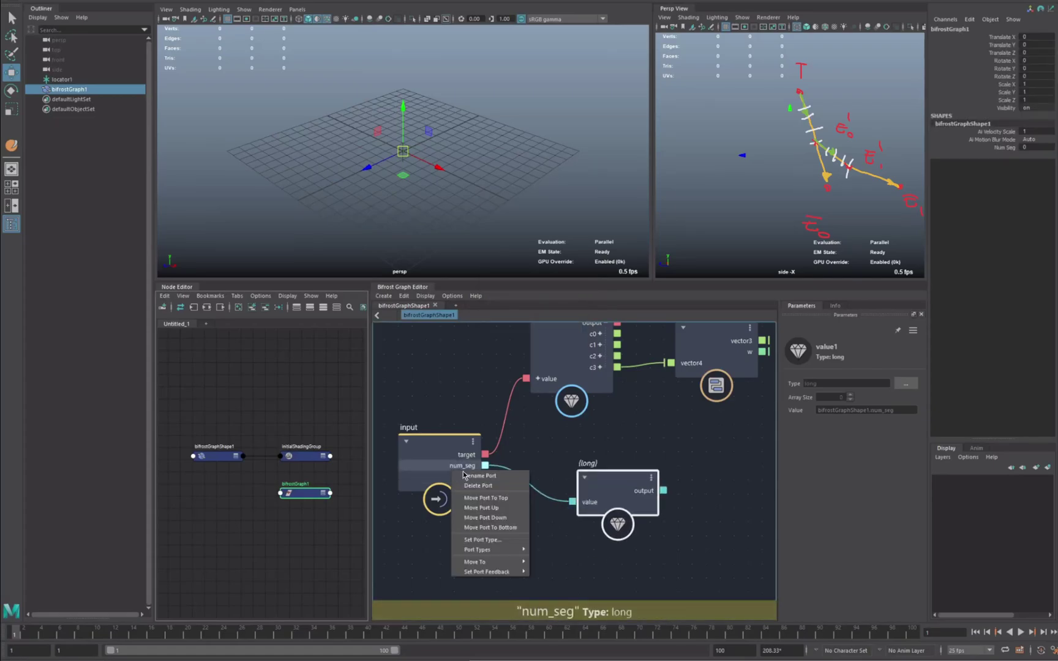
{"action": "left_click", "coordinate": [484, 482]}
{"action": "type", "text": "seg_num"}
{"action": "key", "text": "Return"}
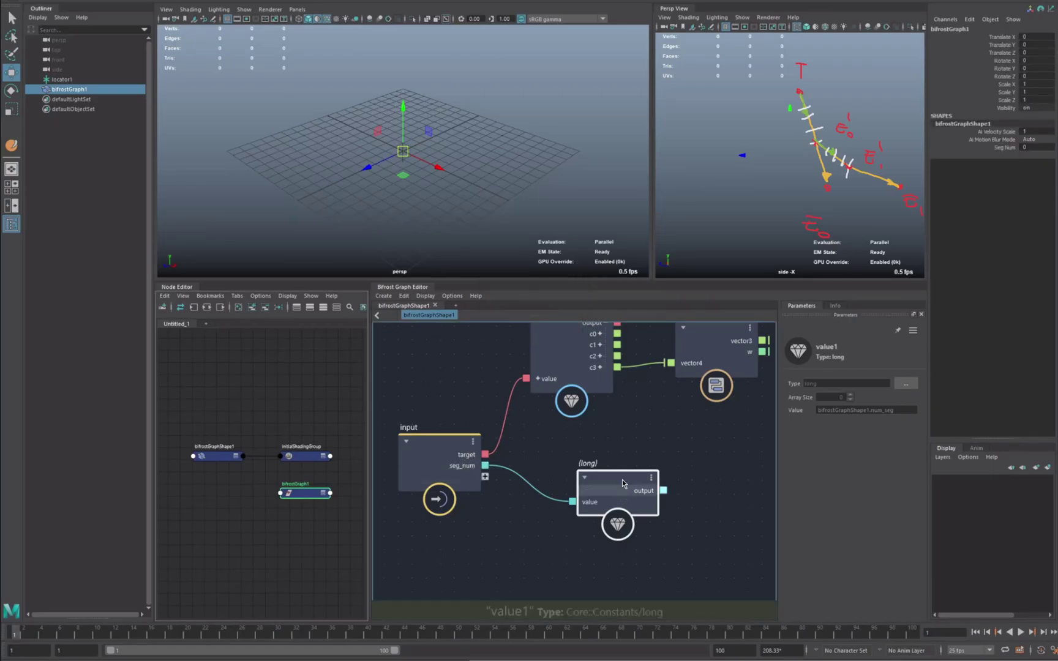
Add a third value node of the default float type and place it below the long value node.
{"action": "left_click", "coordinate": [588, 564]}
{"action": "key", "text": "Tab"}
{"action": "type", "text": "val"}
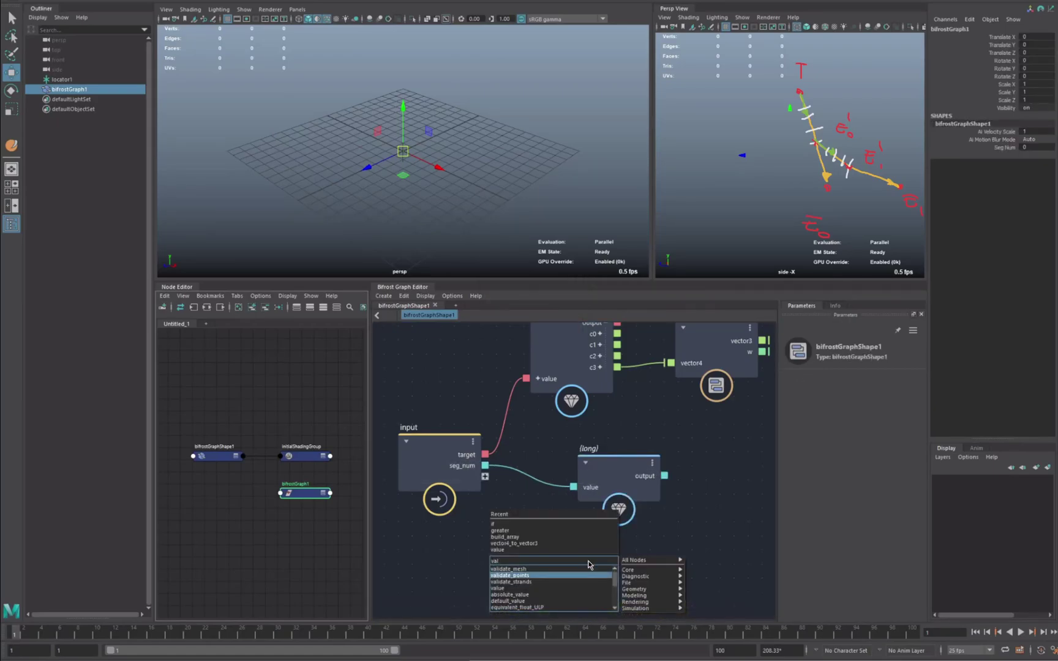
{"action": "key", "text": "Return"}
{"action": "left_click_drag", "start_coordinate": [618, 565], "coordinate": [629, 545]}
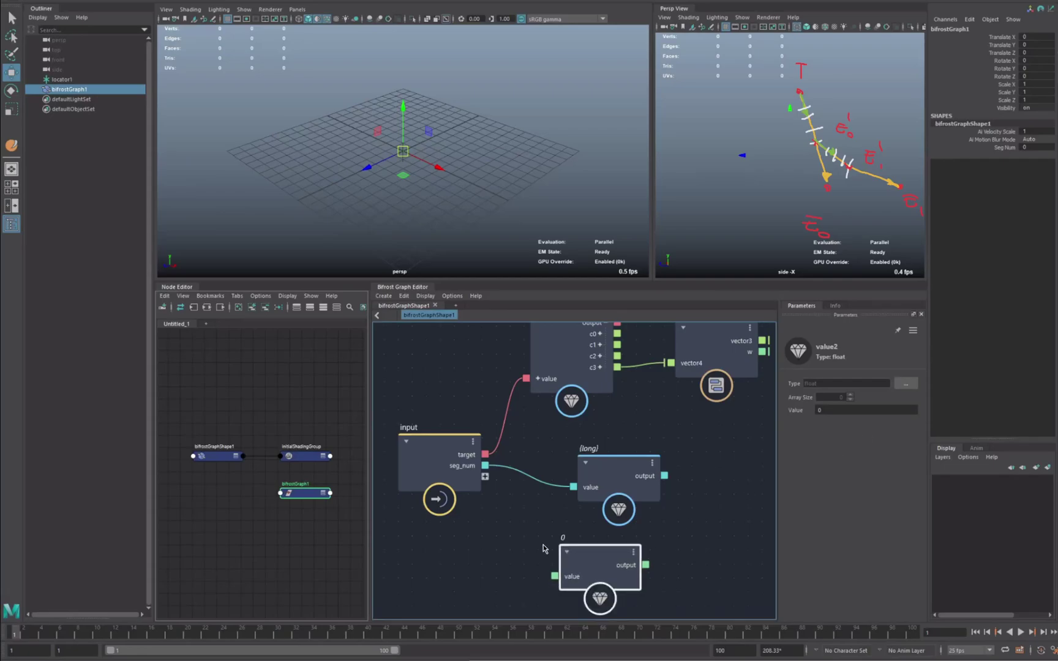
Connect the float value node to a new port named seg_len on the graph's input node.
{"action": "left_click_drag", "start_coordinate": [555, 577], "coordinate": [477, 477]}
{"action": "right_click", "coordinate": [467, 477]}
{"action": "left_click", "coordinate": [506, 484]}
{"action": "type", "text": "seg"}
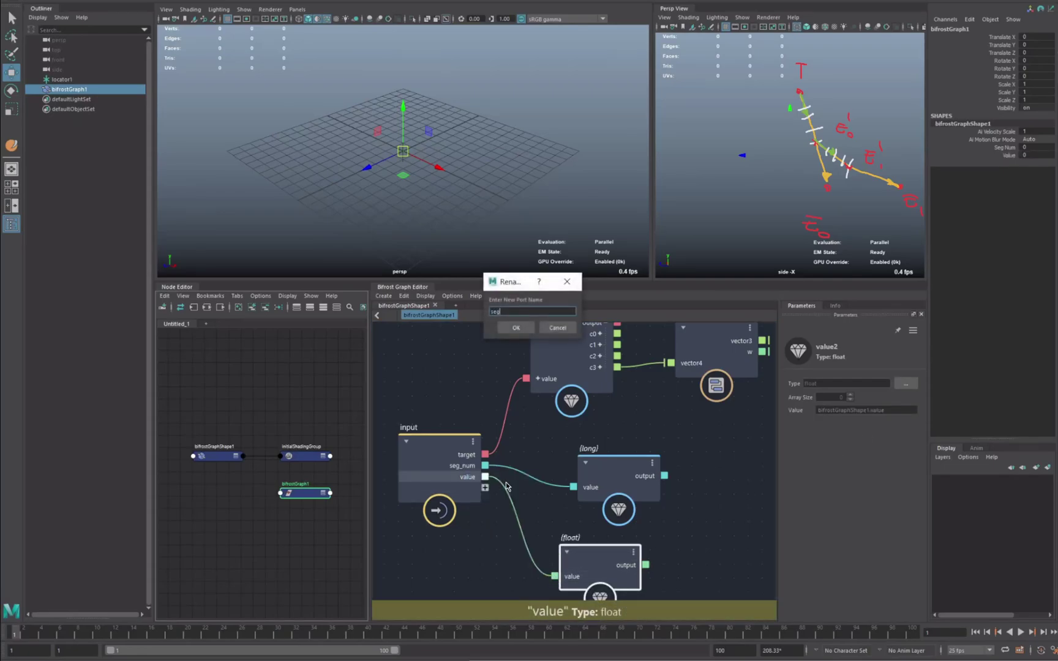
{"action": "type", "text": "_len"}
{"action": "key", "text": "Return"}
Set both Seg Num and Seg Len of bifrostGraphShape1 to 1.
{"action": "left_click", "coordinate": [192, 462]}
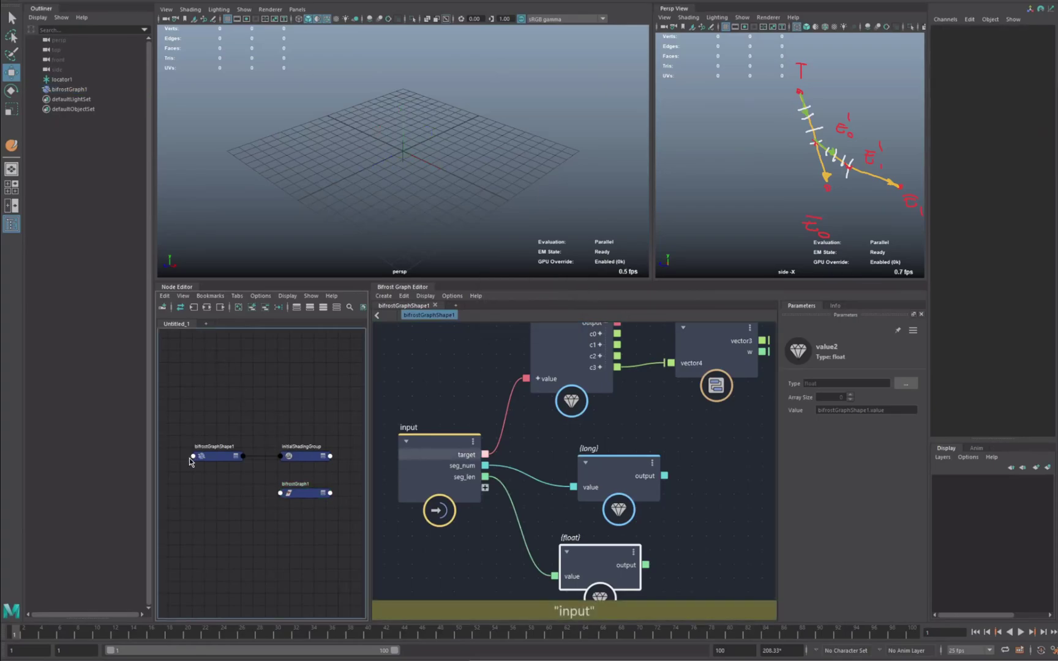
{"action": "left_click", "coordinate": [226, 456]}
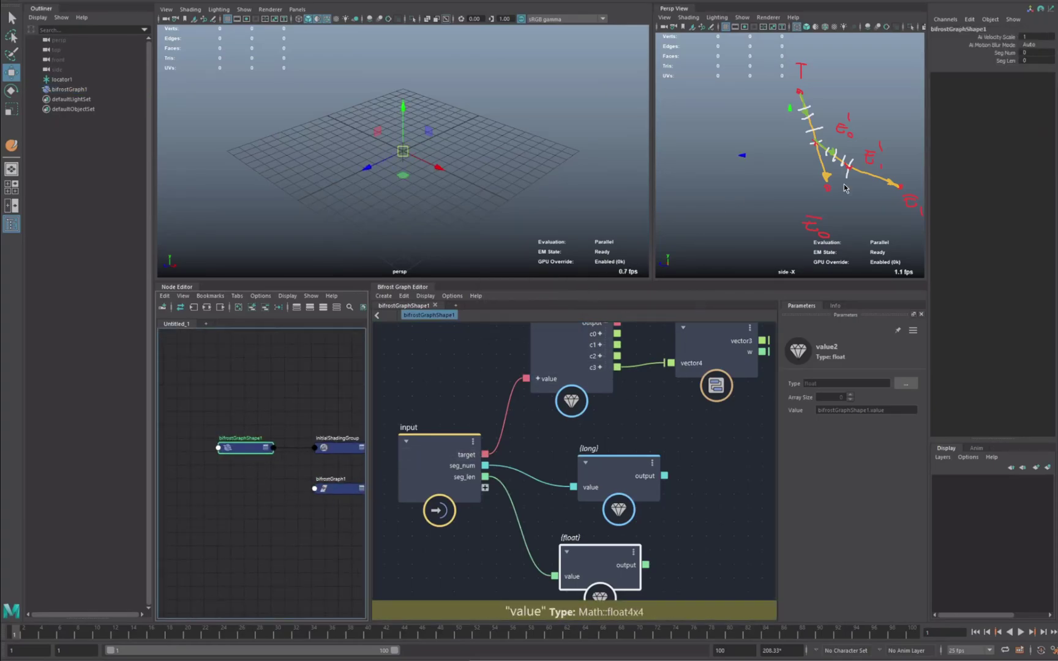
{"action": "left_click_drag", "start_coordinate": [1034, 53], "coordinate": [1035, 62]}
{"action": "type", "text": "1"}
{"action": "key", "text": "Return"}
{"action": "left_click", "coordinate": [475, 424]}
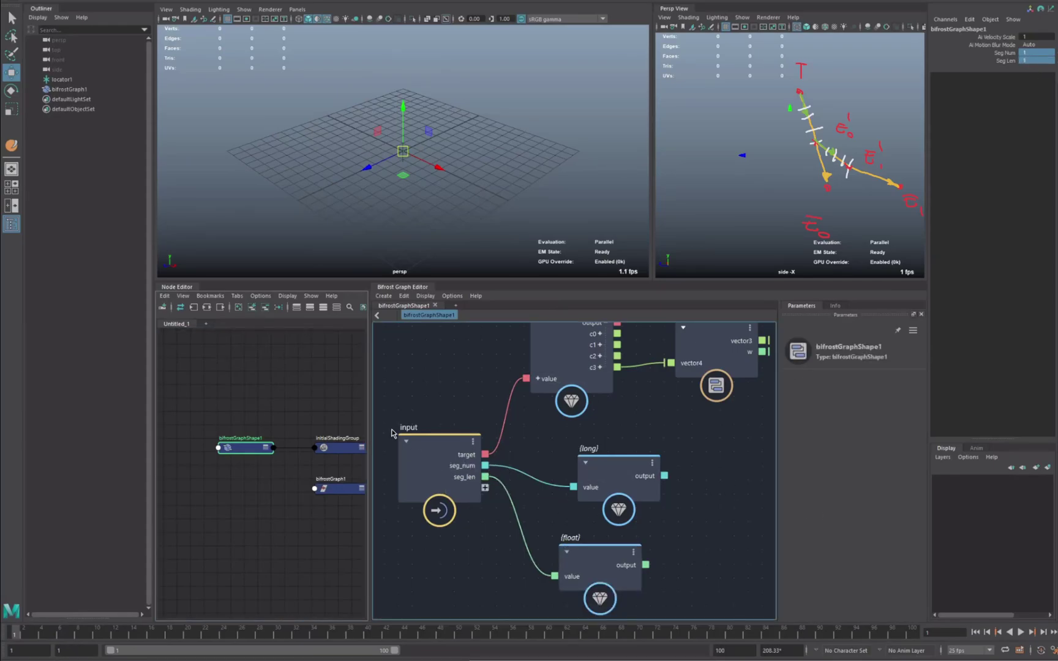
Add locator1 to the Node Editor alongside the Bifrost graph nodes.
{"action": "middle_click_drag", "start_coordinate": [278, 388], "coordinate": [315, 380], "text": "alt"}
{"action": "scroll", "coordinate": [314, 380], "scroll_direction": "up", "scroll_amount": 1}
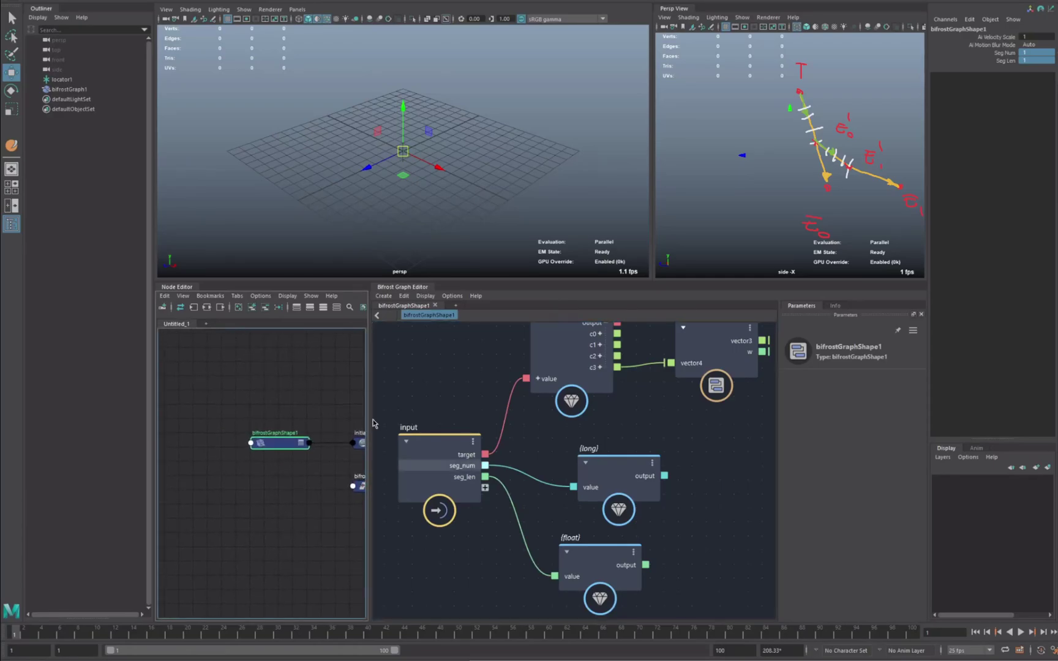
{"action": "left_click", "coordinate": [62, 81]}
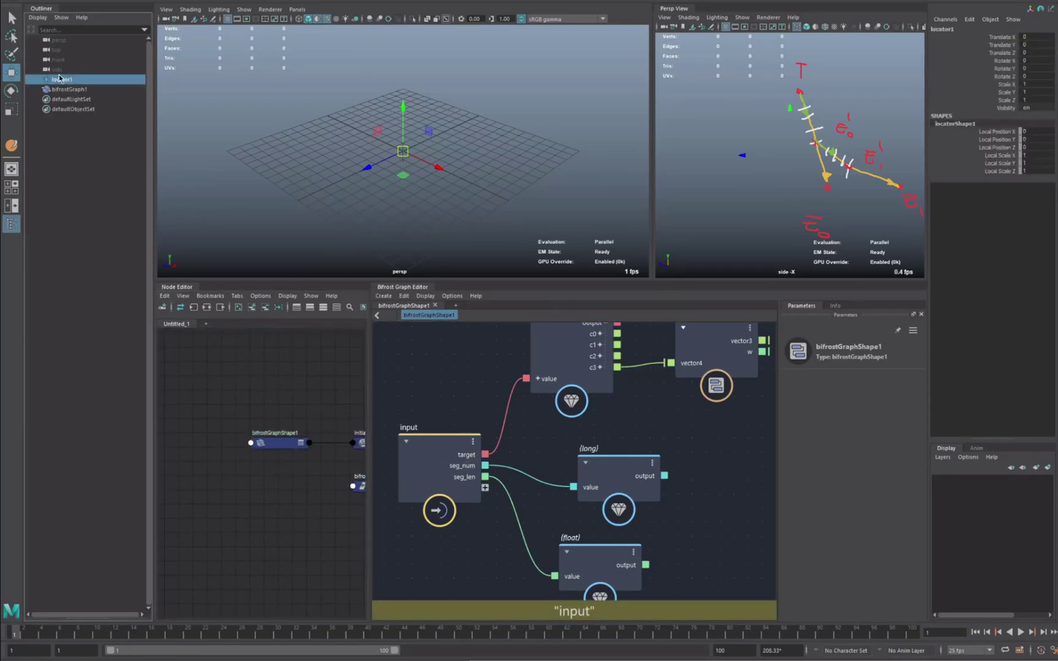
{"action": "left_click_drag", "start_coordinate": [59, 81], "coordinate": [240, 417]}
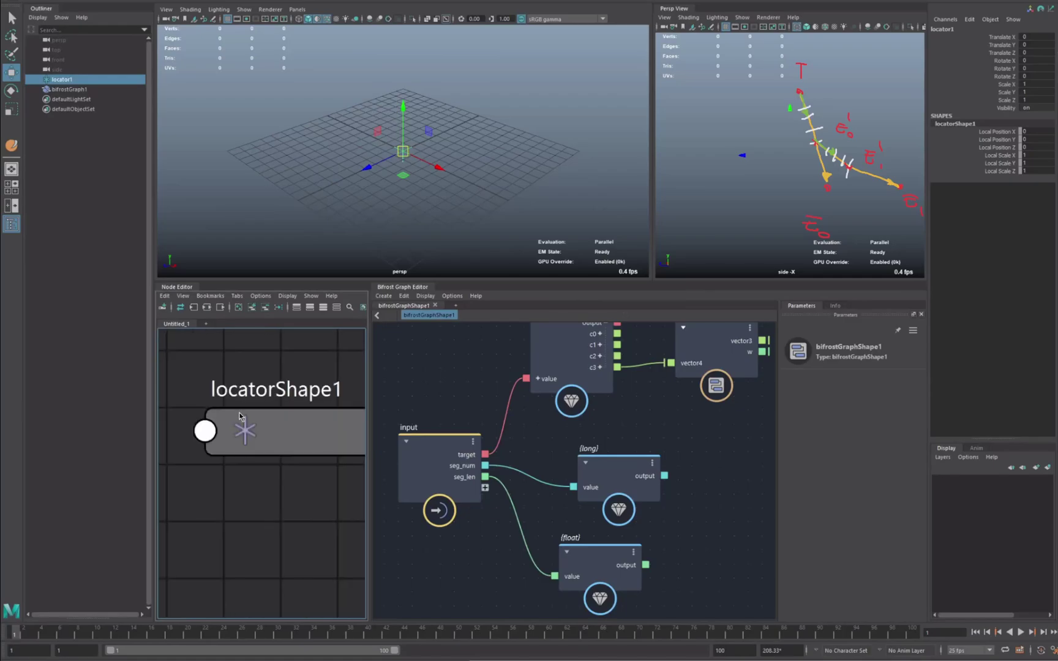
{"action": "scroll", "coordinate": [253, 384], "scroll_direction": "down", "scroll_amount": 6}
{"action": "middle_click_drag", "start_coordinate": [359, 406], "coordinate": [274, 411], "text": "alt"}
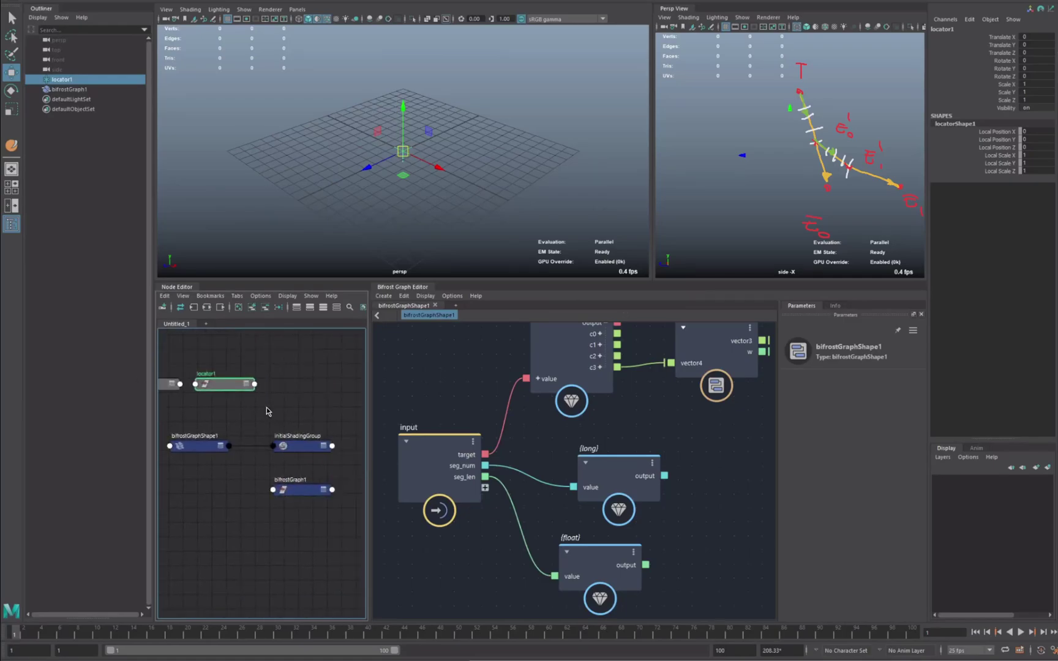
Connect locator1's World Matrix to the target input of bifrostGraphShape1, and regraph the shape's connections in the Node Editor.
{"action": "left_click", "coordinate": [254, 386]}
{"action": "left_click", "coordinate": [254, 386]}
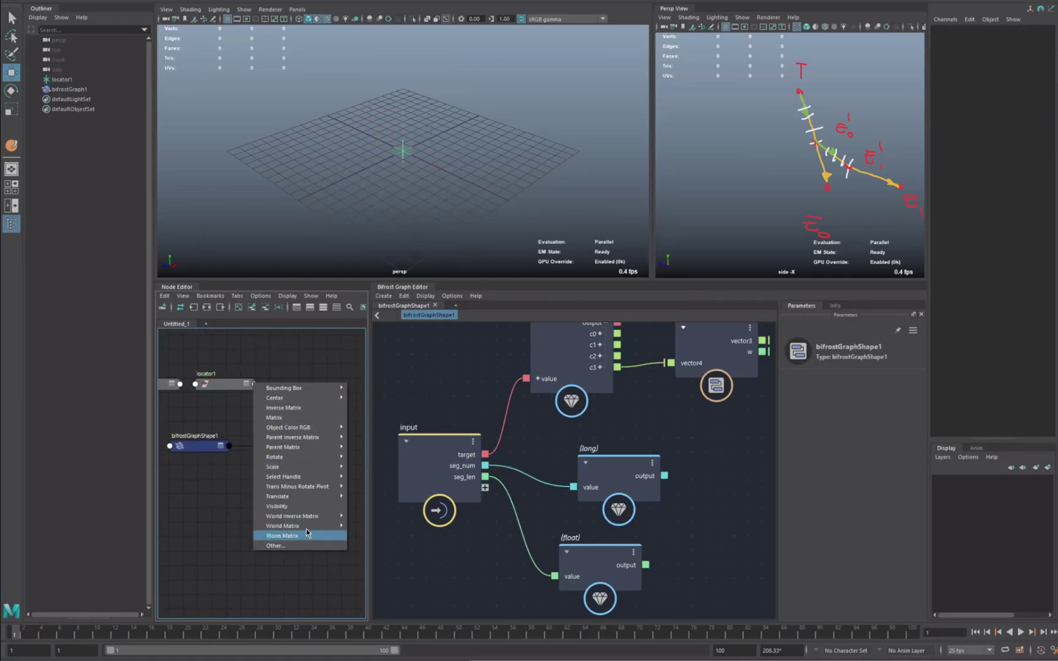
{"action": "left_click", "coordinate": [373, 527]}
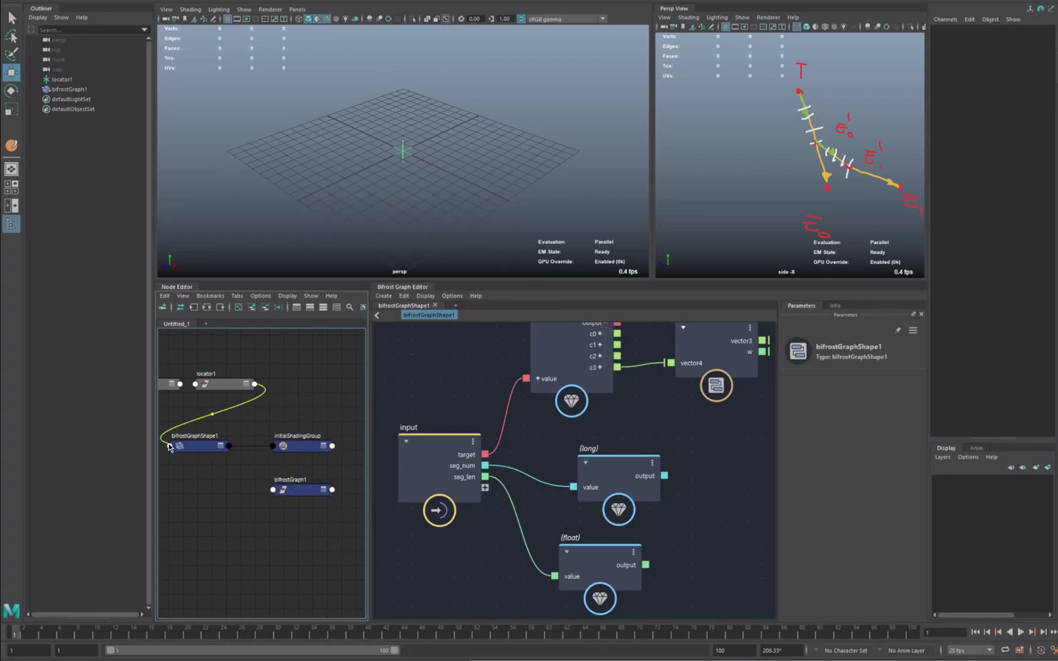
{"action": "left_click", "coordinate": [170, 450]}
{"action": "left_click", "coordinate": [196, 464]}
{"action": "left_click", "coordinate": [206, 450]}
{"action": "left_click", "coordinate": [206, 306]}
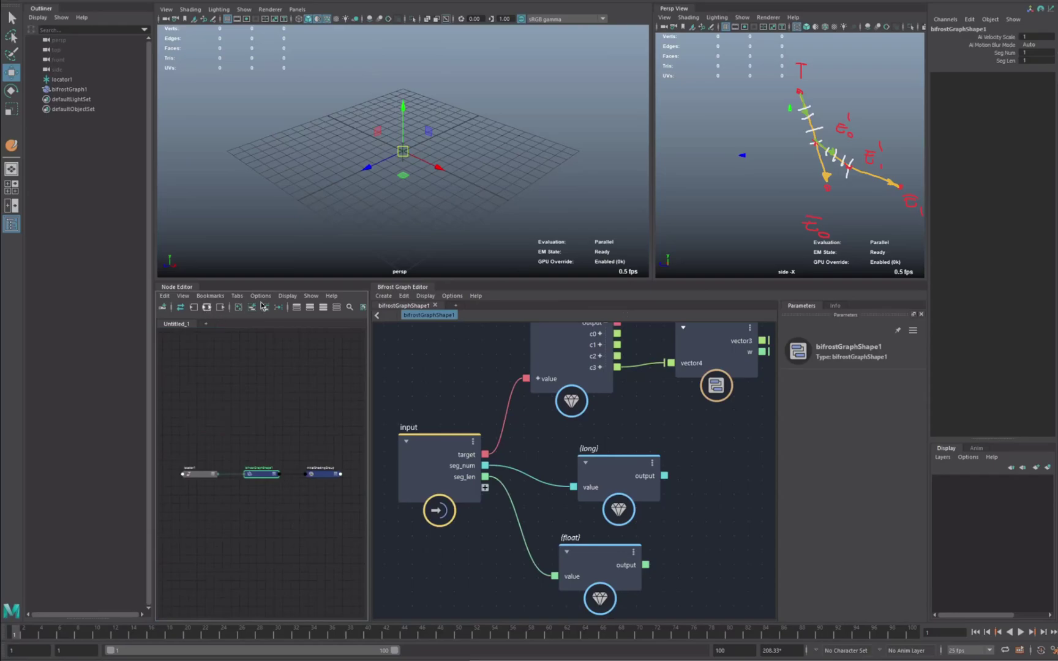
Try moving locator1 around in the perspective view, and undo the moves.
{"action": "left_click", "coordinate": [474, 146]}
{"action": "left_click_drag", "start_coordinate": [378, 106], "coordinate": [442, 166]}
{"action": "left_click_drag", "start_coordinate": [380, 161], "coordinate": [125, 119]}
{"action": "key", "text": "ctrl+z"}
{"action": "key", "text": "ctrl+z"}
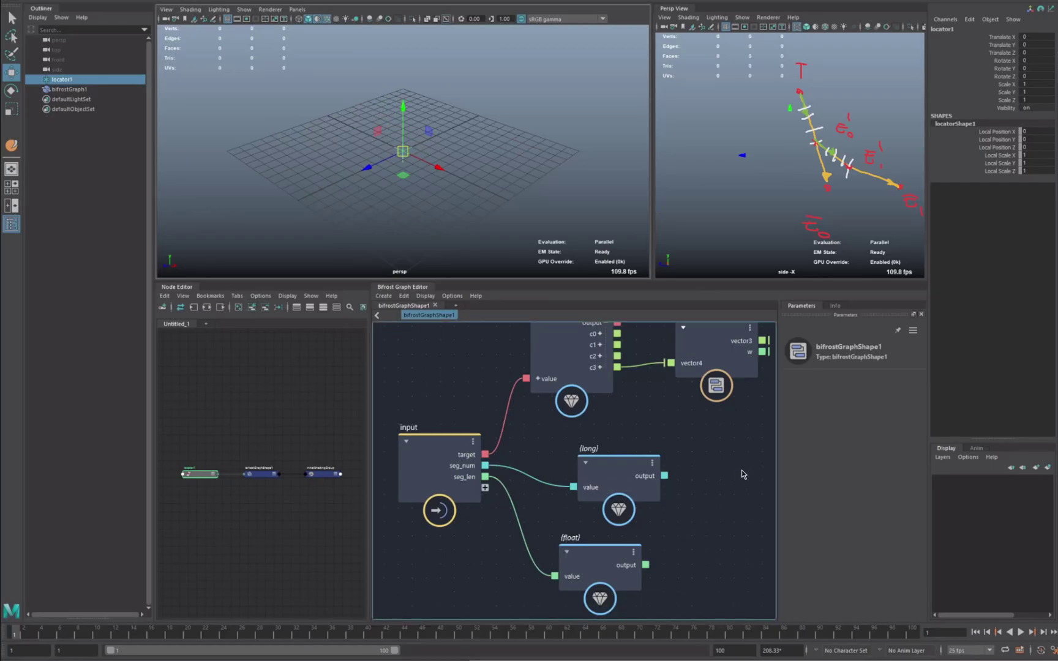
Move the Bifrost graph's output node farther from the T node to make room for new nodes.
{"action": "middle_click_drag", "start_coordinate": [742, 472], "coordinate": [514, 499], "text": "alt"}
{"action": "scroll", "coordinate": [530, 498], "scroll_direction": "down", "scroll_amount": 3}
{"action": "left_click_drag", "start_coordinate": [658, 478], "coordinate": [753, 463]}
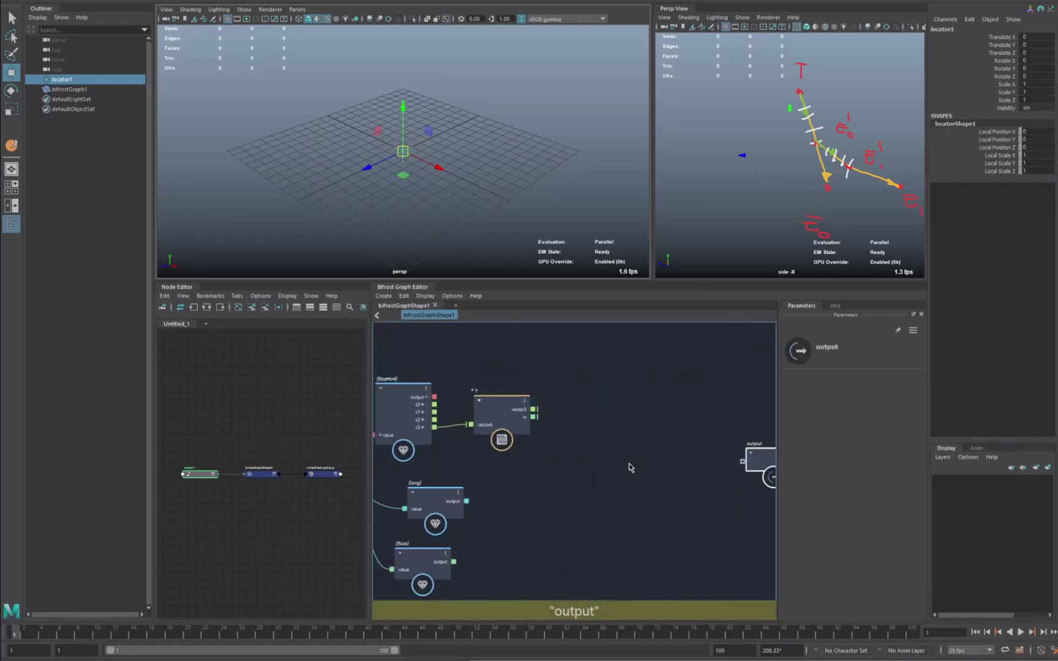
{"action": "scroll", "coordinate": [625, 463], "scroll_direction": "down", "scroll_amount": 1}
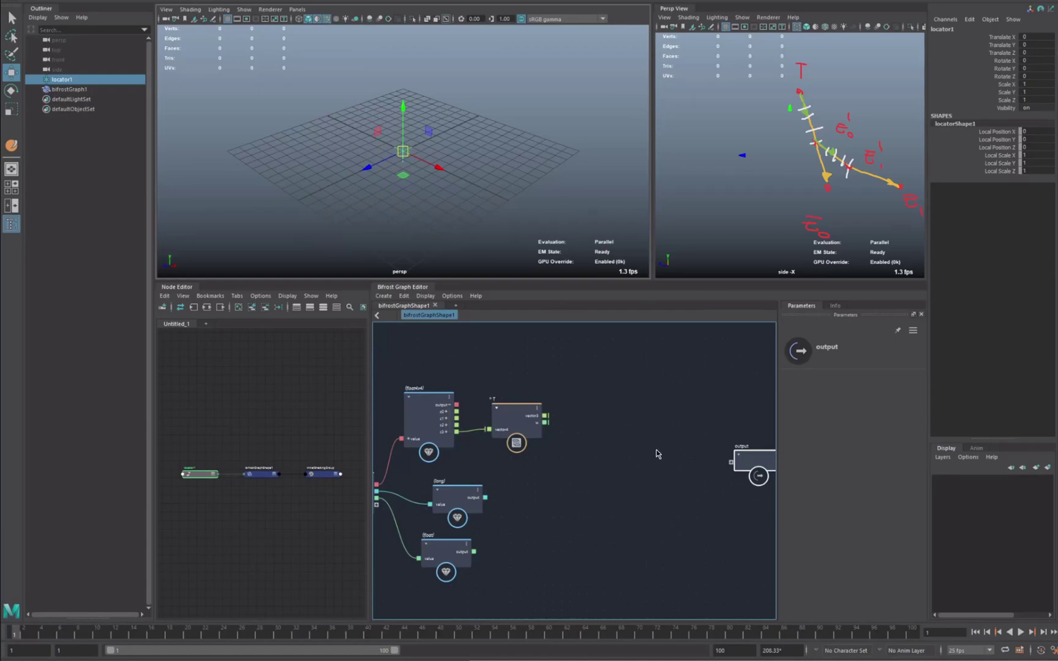
{"action": "middle_click_drag", "start_coordinate": [656, 462], "coordinate": [702, 454], "text": "alt"}
{"action": "middle_click_drag", "start_coordinate": [655, 494], "coordinate": [610, 500], "text": "alt"}
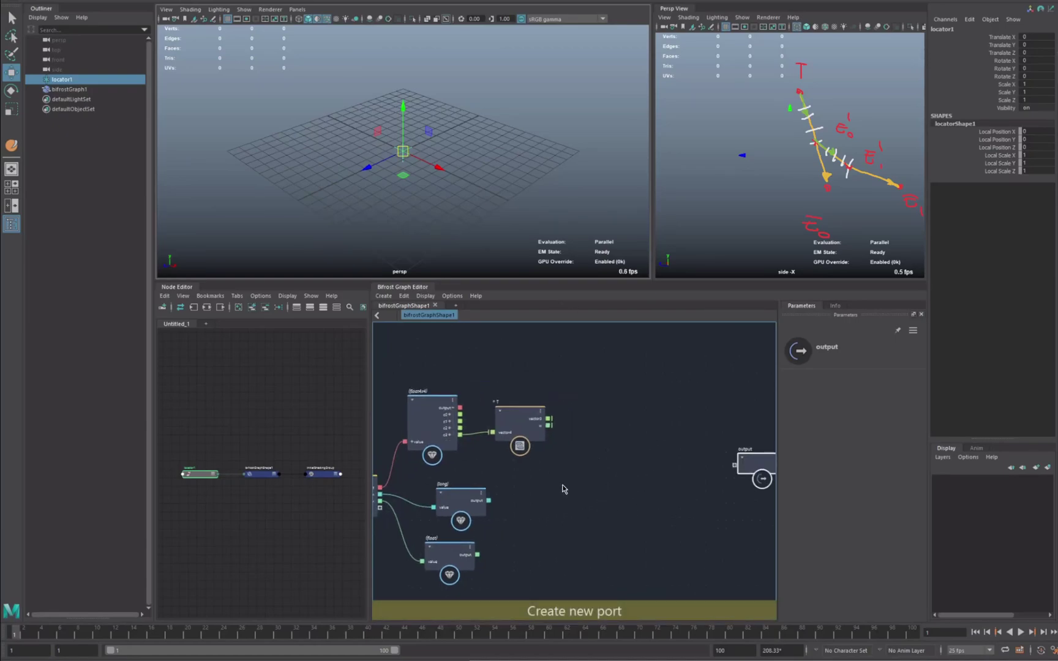
{"action": "scroll", "coordinate": [606, 498], "scroll_direction": "down", "scroll_amount": 1}
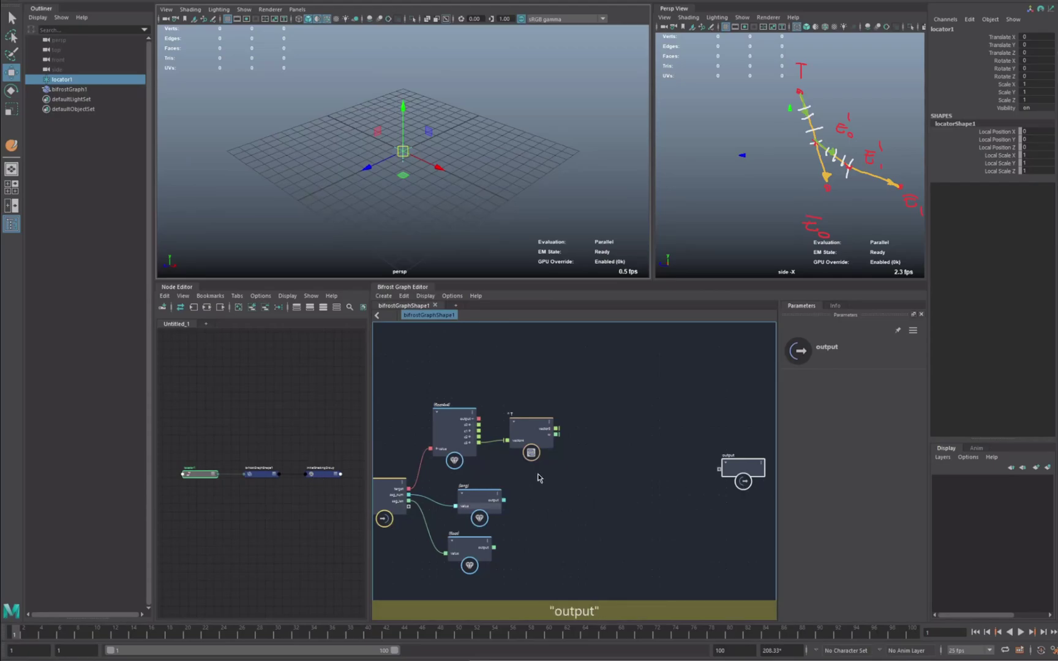
{"action": "middle_click_drag", "start_coordinate": [532, 520], "coordinate": [562, 505], "text": "alt"}
{"action": "scroll", "coordinate": [547, 499], "scroll_direction": "down", "scroll_amount": 1}
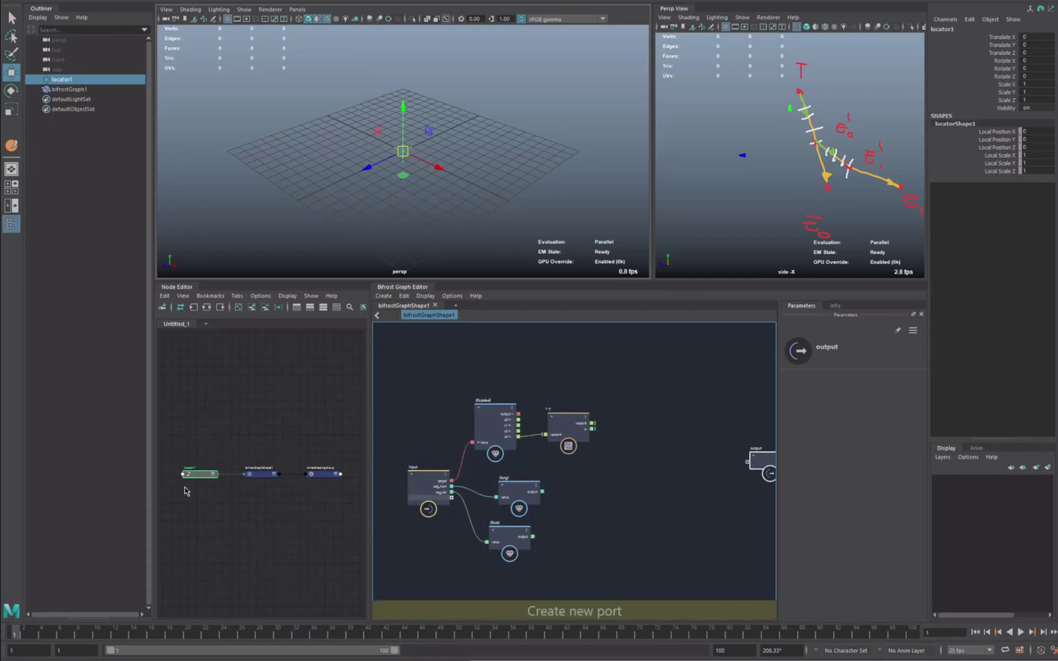
{"action": "scroll", "coordinate": [710, 499], "scroll_direction": "up", "scroll_amount": 1}
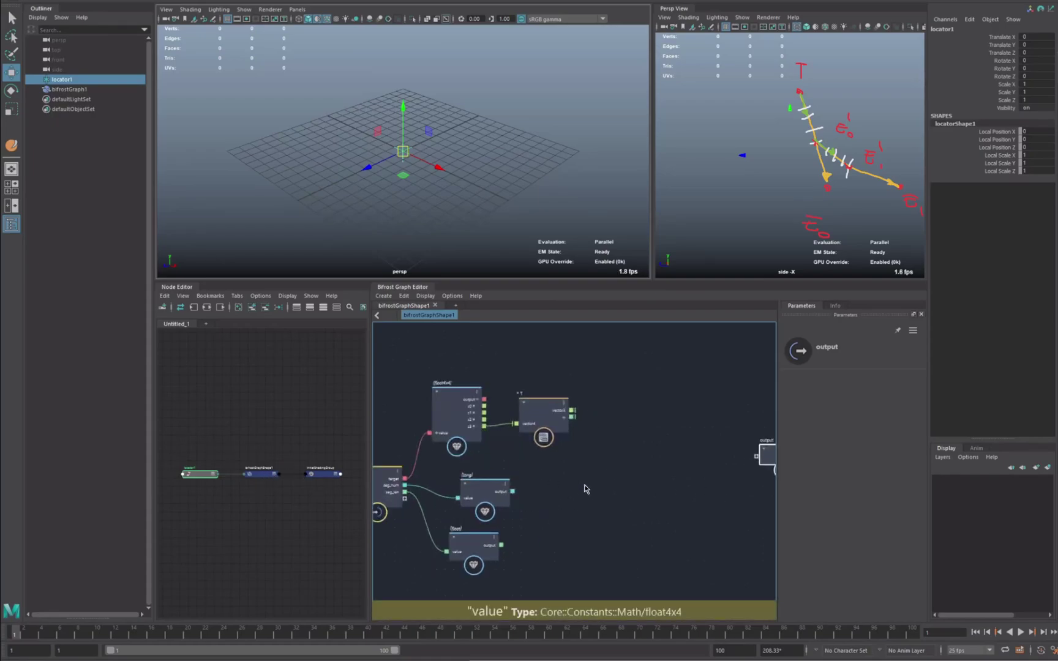
Widen the gap before the output node by moving it even farther from the value nodes.
{"action": "middle_click_drag", "start_coordinate": [610, 477], "coordinate": [473, 472], "text": "alt"}
{"action": "left_click_drag", "start_coordinate": [661, 457], "coordinate": [748, 460]}
{"action": "middle_click_drag", "start_coordinate": [534, 465], "coordinate": [670, 477], "text": "alt"}
{"action": "scroll", "coordinate": [643, 470], "scroll_direction": "down", "scroll_amount": 1}
Create an empty compound in the space after the T node and name it solver.
{"action": "left_click", "coordinate": [674, 471]}
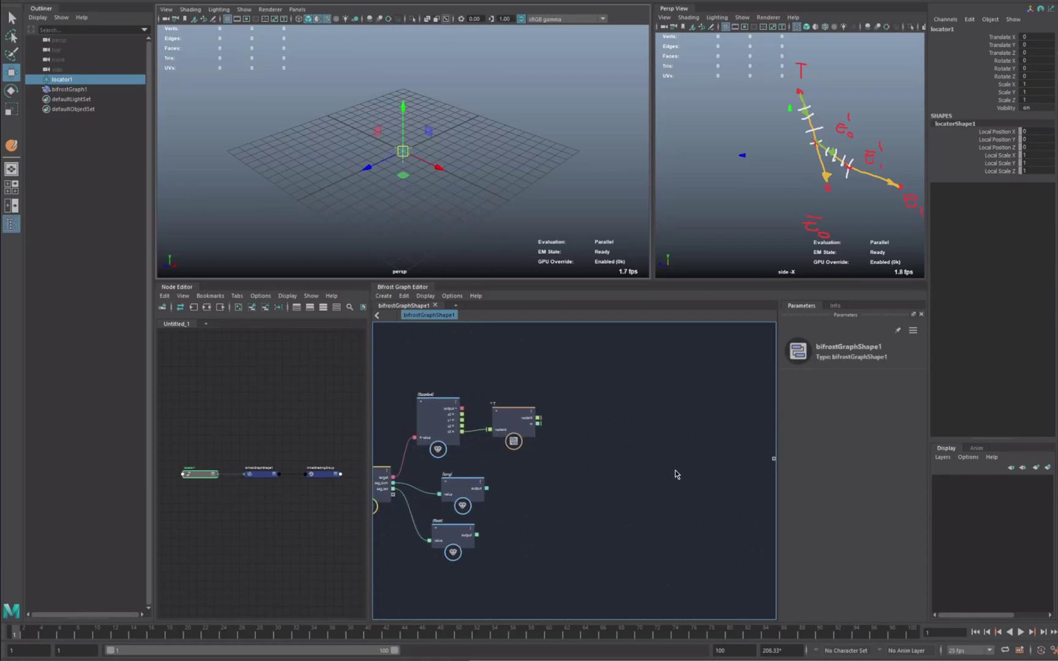
{"action": "key", "text": "ctrl+g"}
{"action": "left_click_drag", "start_coordinate": [674, 470], "coordinate": [644, 459]}
{"action": "right_click_drag", "start_coordinate": [700, 481], "coordinate": [754, 502], "text": "alt"}
{"action": "double_click", "coordinate": [616, 432]}
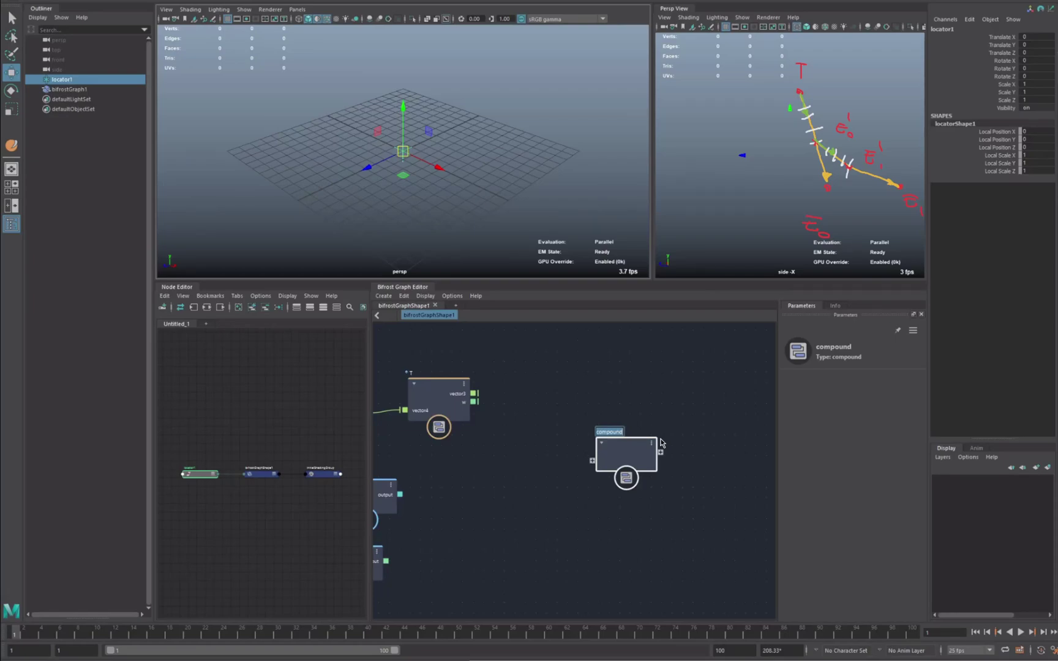
{"action": "type", "text": "solver"}
{"action": "key", "text": "Return"}
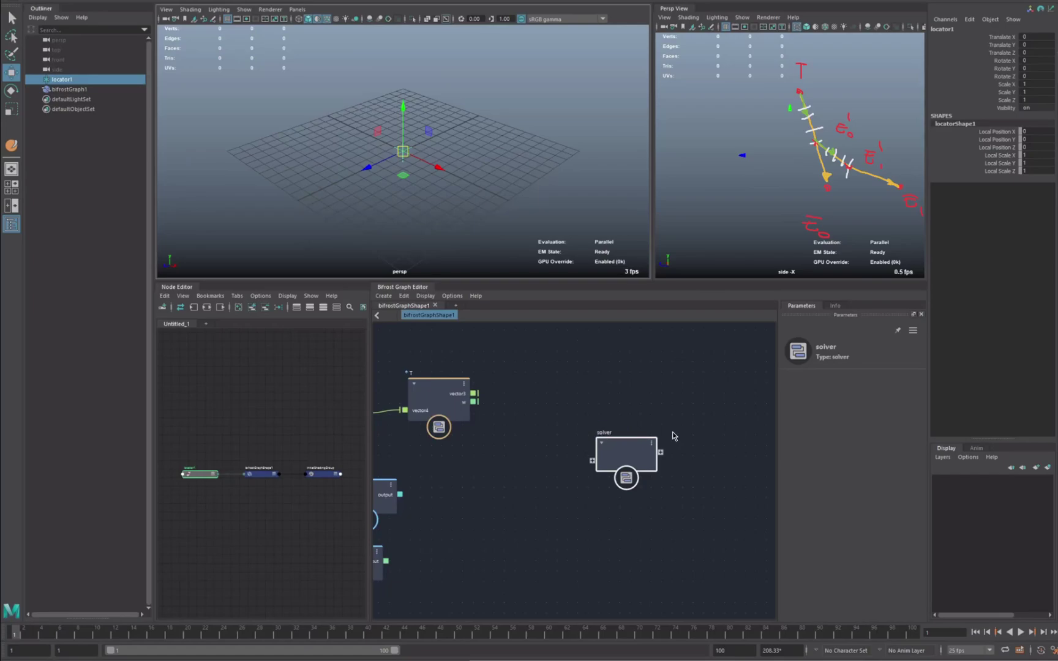
Connect T's vector3 output to a new input port on the solver compound and rename that port target.
{"action": "middle_click_drag", "start_coordinate": [601, 395], "coordinate": [673, 385], "text": "alt"}
{"action": "right_click_drag", "start_coordinate": [673, 386], "coordinate": [712, 401], "text": "alt"}
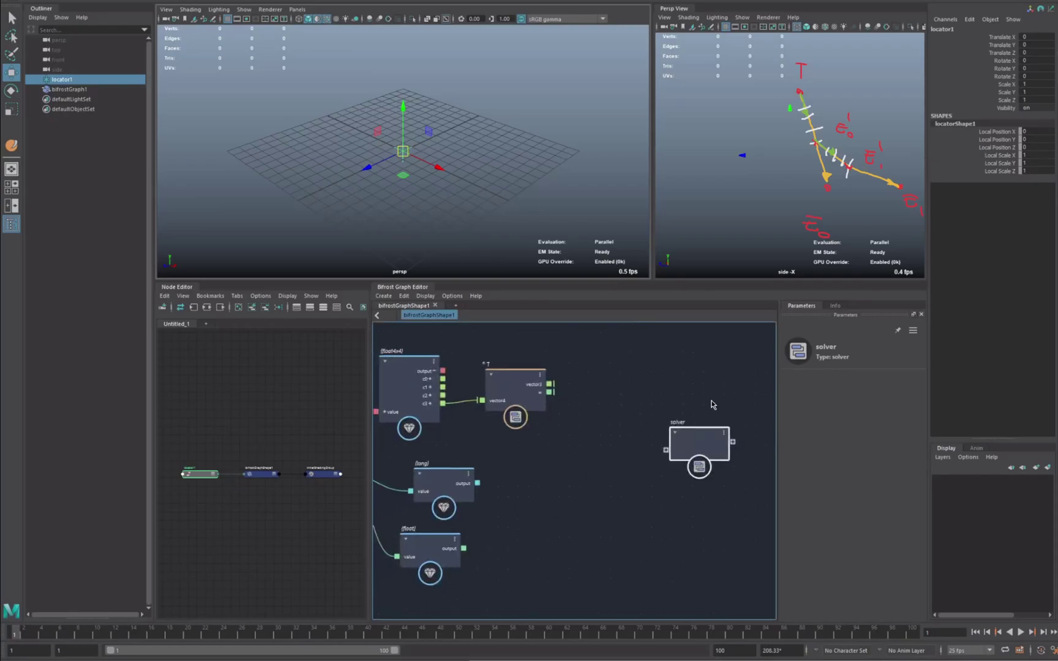
{"action": "middle_click_drag", "start_coordinate": [680, 448], "coordinate": [663, 453], "text": "alt"}
{"action": "left_click_drag", "start_coordinate": [660, 435], "coordinate": [634, 406]}
{"action": "left_click_drag", "start_coordinate": [532, 389], "coordinate": [623, 424]}
{"action": "right_click", "coordinate": [649, 424]}
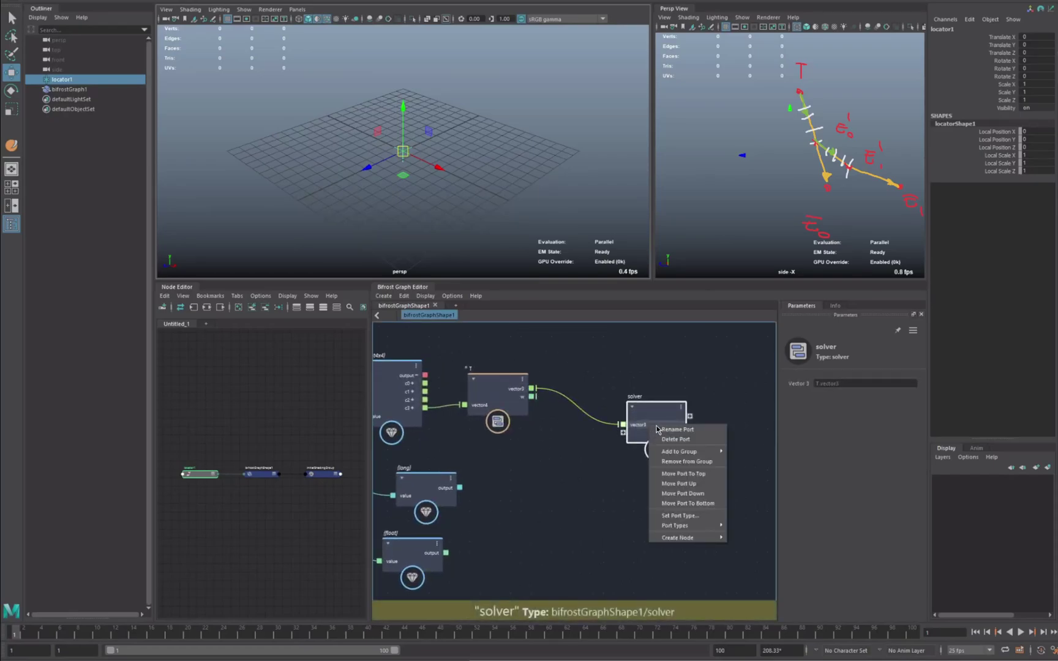
{"action": "left_click", "coordinate": [658, 428]}
{"action": "type", "text": "target"}
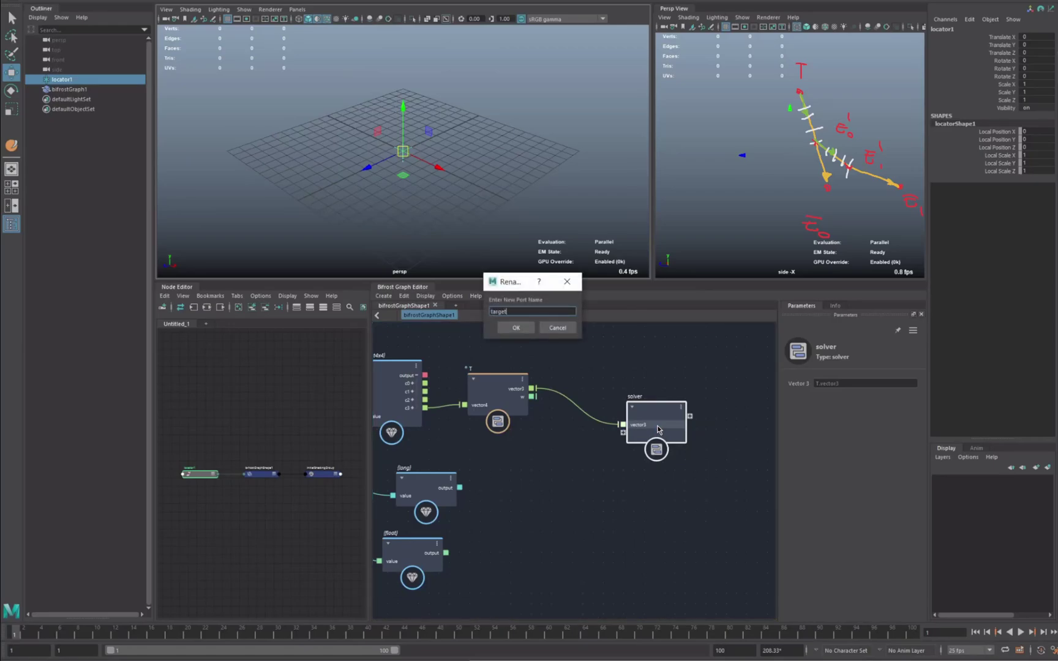
{"action": "key", "text": "Return"}
Connect the graph input's seg_num and seg_len directly to new input ports on the solver compound.
{"action": "right_click_drag", "start_coordinate": [711, 443], "coordinate": [574, 471], "text": "alt"}
{"action": "left_click_drag", "start_coordinate": [427, 471], "coordinate": [669, 436]}
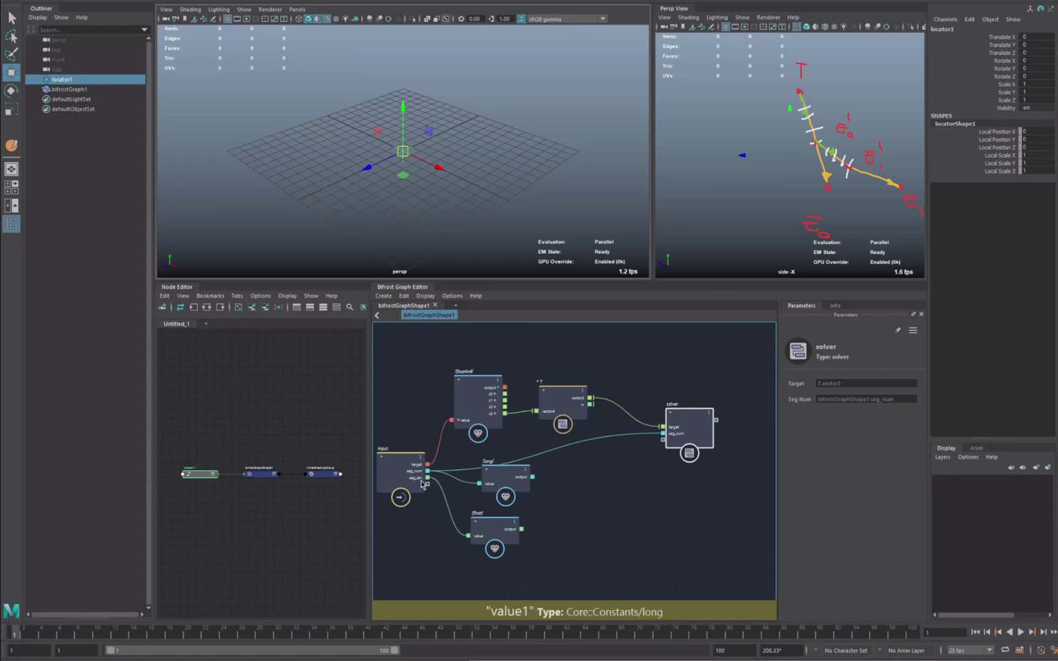
{"action": "left_click_drag", "start_coordinate": [428, 478], "coordinate": [664, 439]}
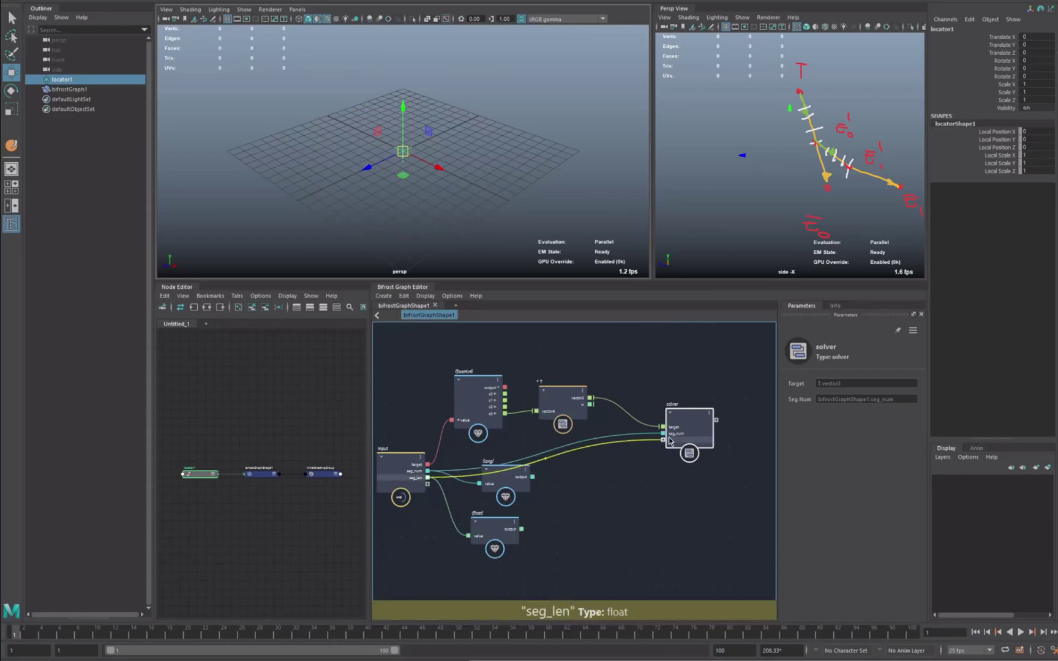
Delete the unused long and float value nodes attached to seg_num and seg_len.
{"action": "left_click_drag", "start_coordinate": [520, 476], "coordinate": [527, 492]}
{"action": "key", "text": "Delete"}
{"action": "left_click", "coordinate": [487, 528]}
{"action": "key", "text": "Delete"}
Open the solver compound for editing and move its output node farther from the input node.
{"action": "scroll", "coordinate": [710, 468], "scroll_direction": "up", "scroll_amount": 2}
{"action": "middle_click_drag", "start_coordinate": [710, 468], "coordinate": [598, 502], "text": "alt"}
{"action": "left_click", "coordinate": [556, 453]}
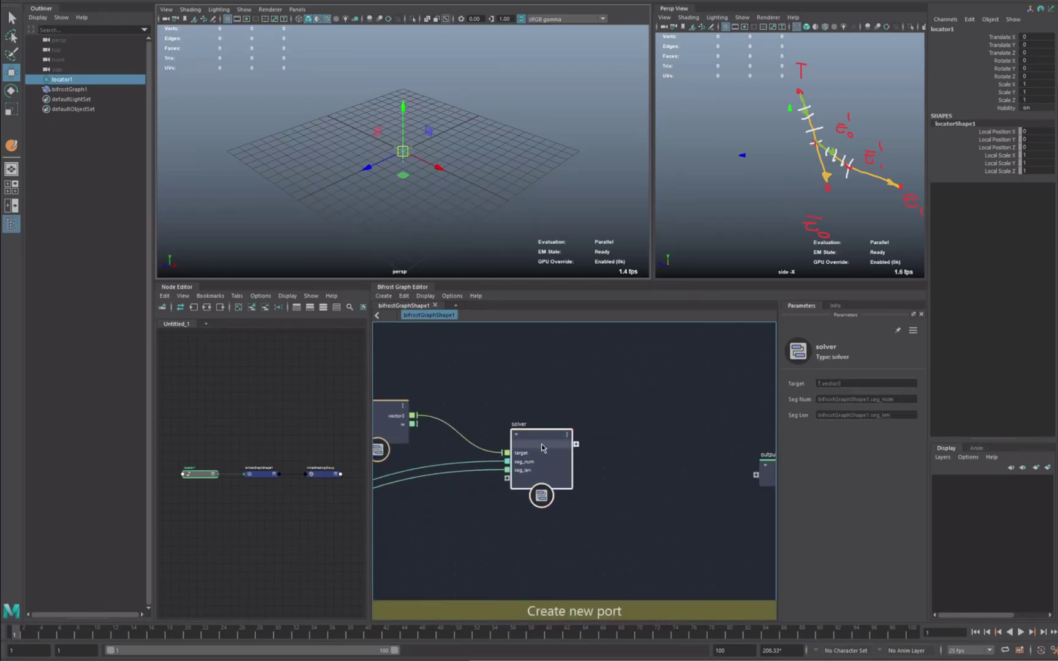
{"action": "double_click", "coordinate": [540, 441]}
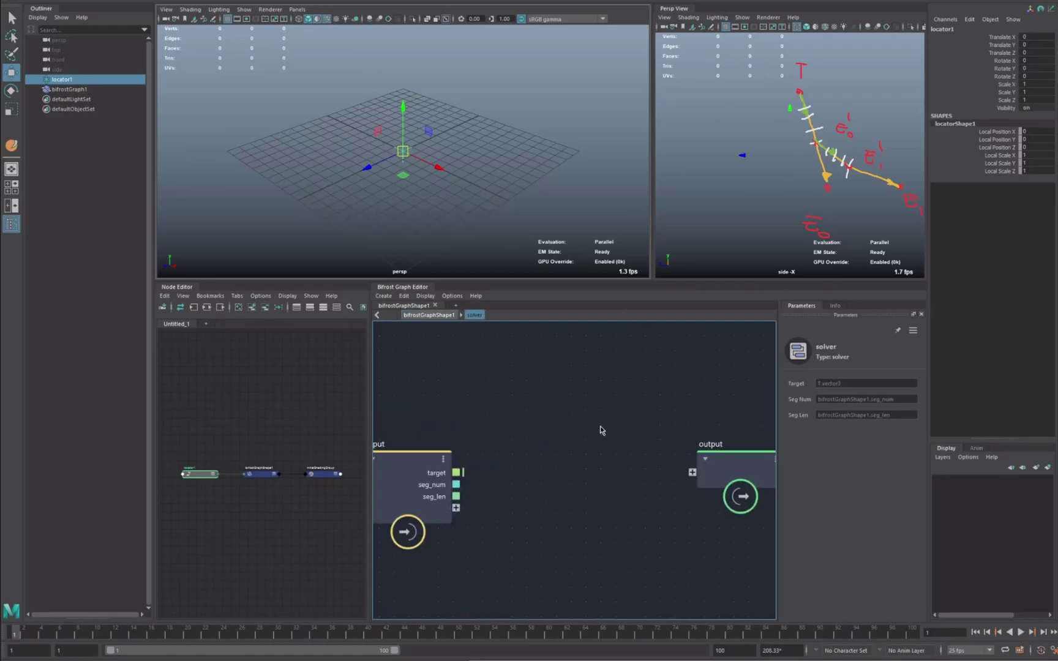
{"action": "scroll", "coordinate": [632, 465], "scroll_direction": "down", "scroll_amount": 3}
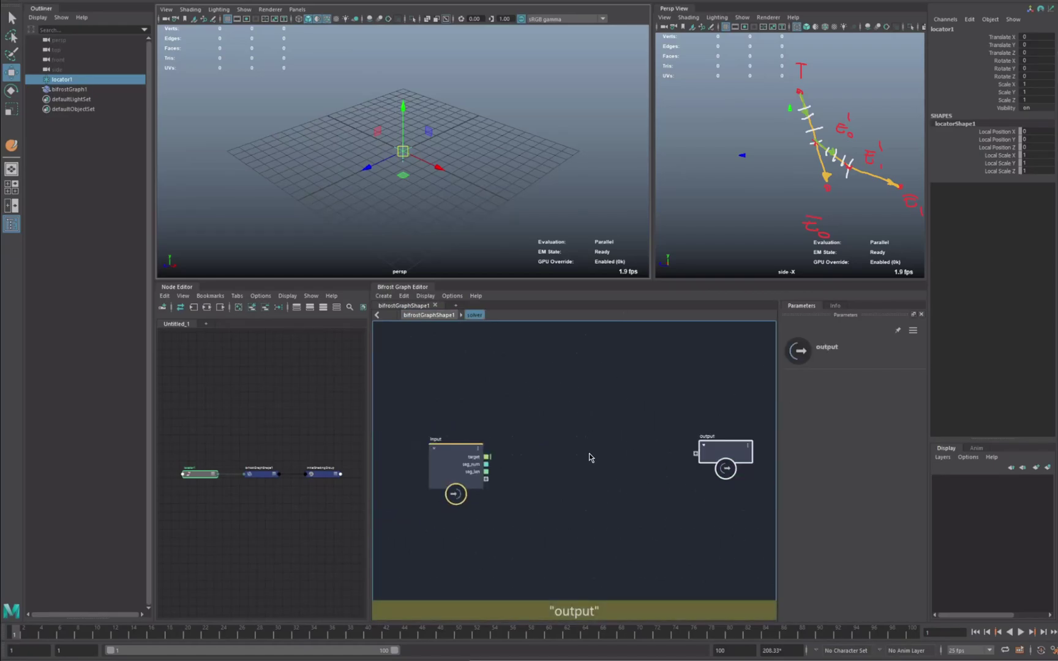
{"action": "scroll", "coordinate": [569, 472], "scroll_direction": "up", "scroll_amount": 2}
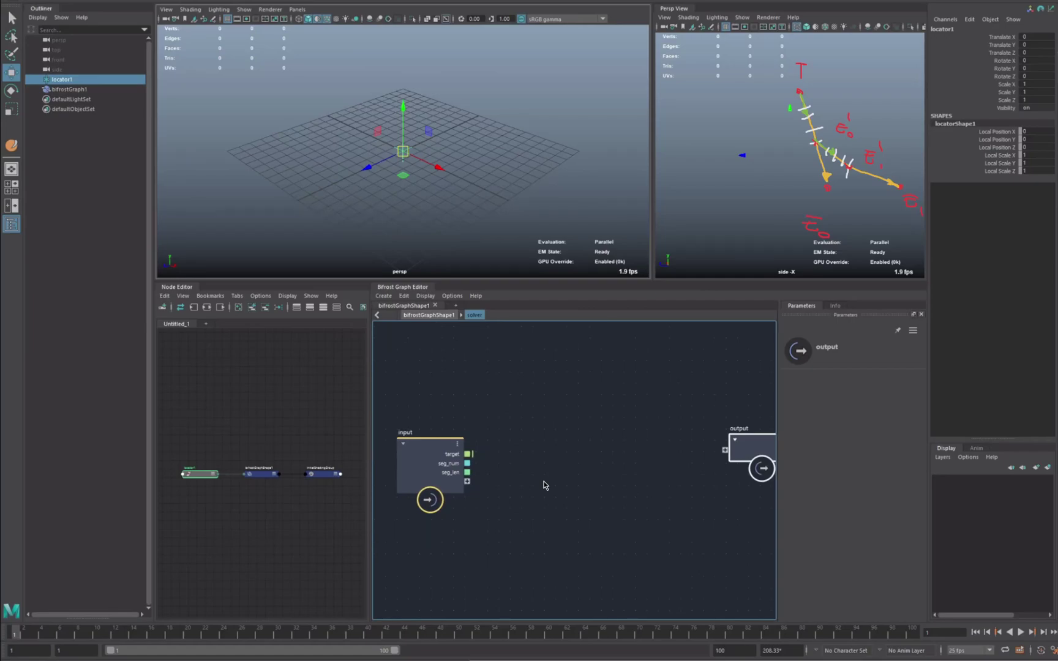
Add a resize_array node between the input and output nodes inside the solver compound.
{"action": "left_click", "coordinate": [499, 418]}
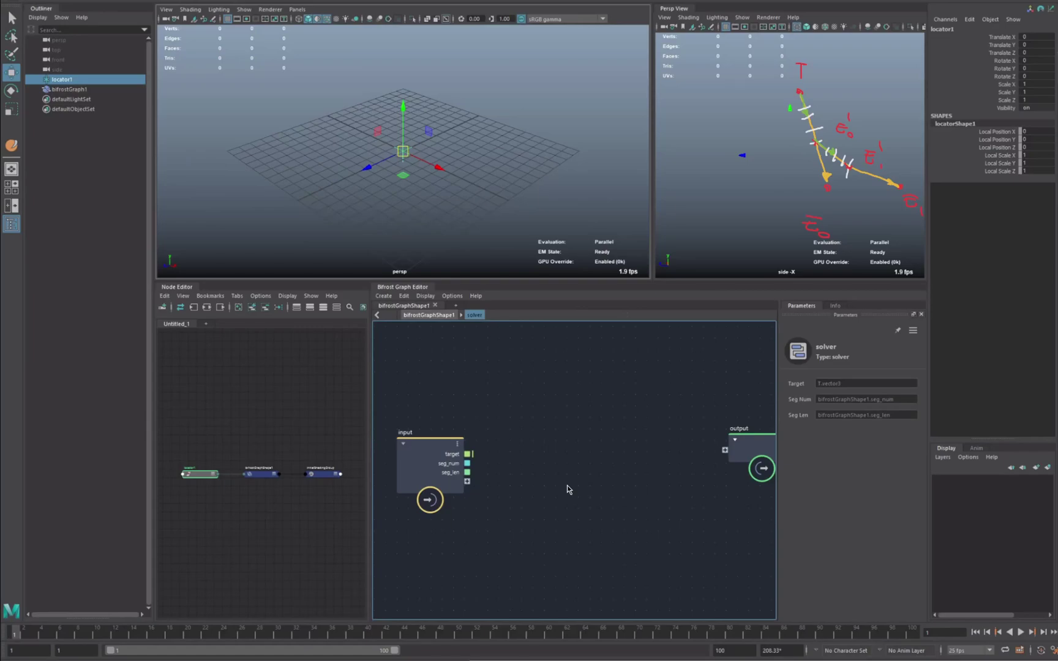
{"action": "key", "text": "Tab"}
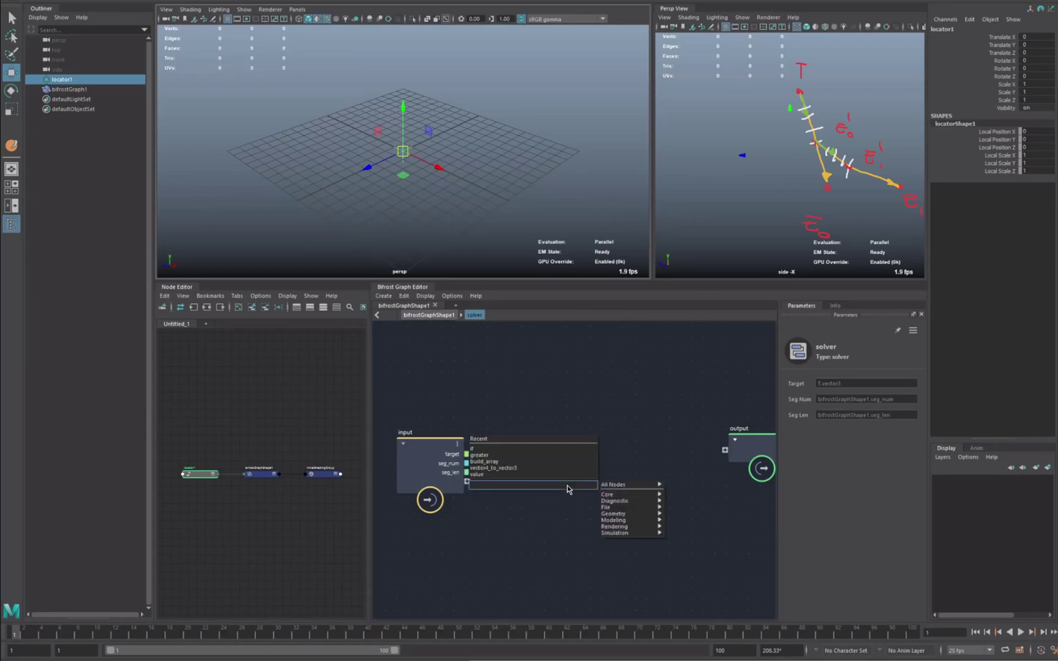
{"action": "type", "text": "res"}
{"action": "key", "text": "Down"}
{"action": "key", "text": "Down"}
{"action": "key", "text": "Down"}
{"action": "key", "text": "Return"}
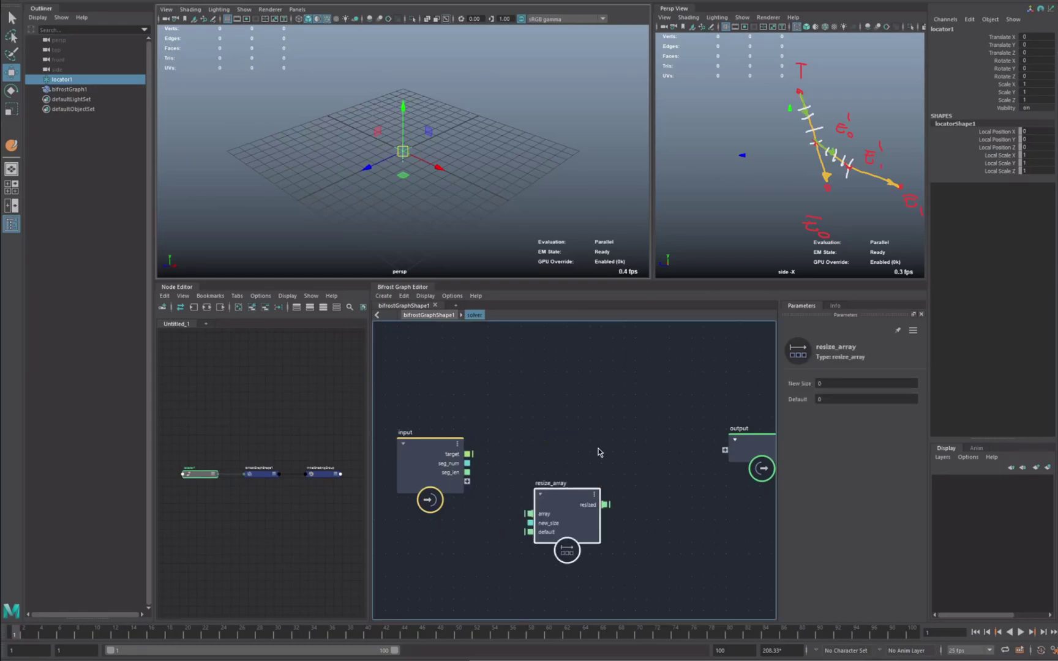
Space out the output and resize_array nodes, and connect seg_num to resize_array's new_size.
{"action": "middle_click_drag", "start_coordinate": [600, 459], "coordinate": [597, 442], "text": "alt"}
{"action": "left_click", "coordinate": [749, 433]}
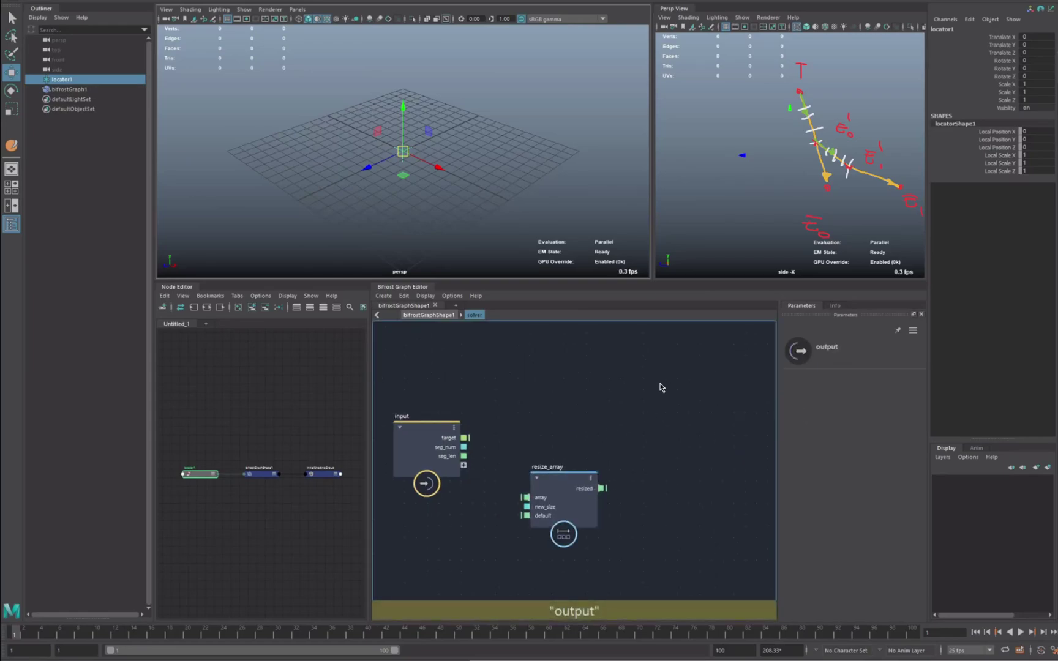
{"action": "left_click_drag", "start_coordinate": [579, 475], "coordinate": [646, 467]}
{"action": "left_click", "coordinate": [548, 404]}
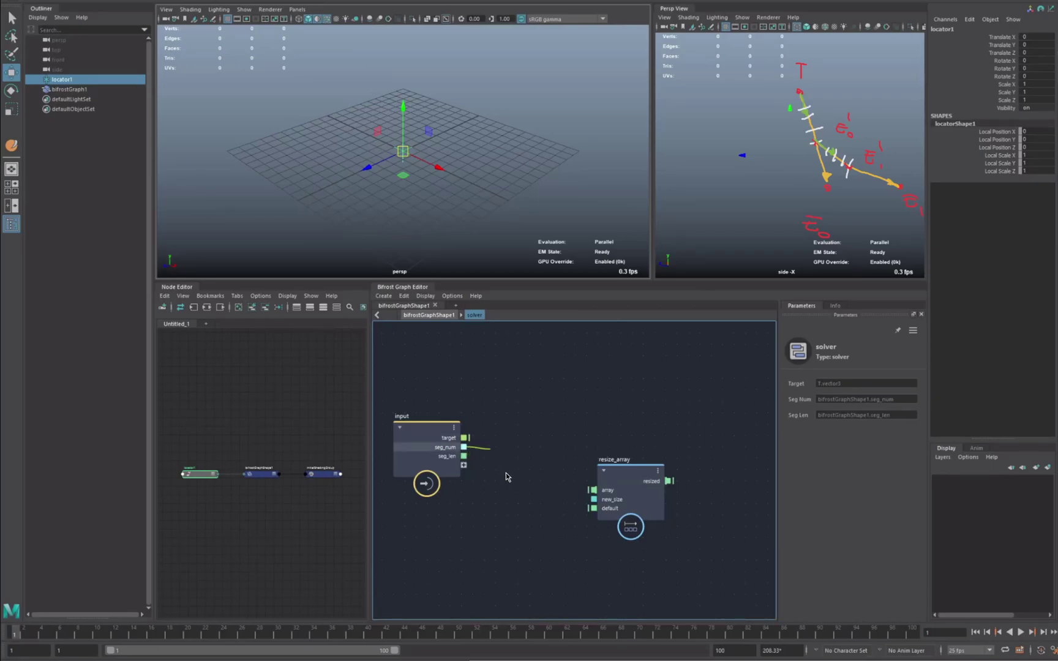
{"action": "left_click_drag", "start_coordinate": [592, 498], "coordinate": [593, 499]}
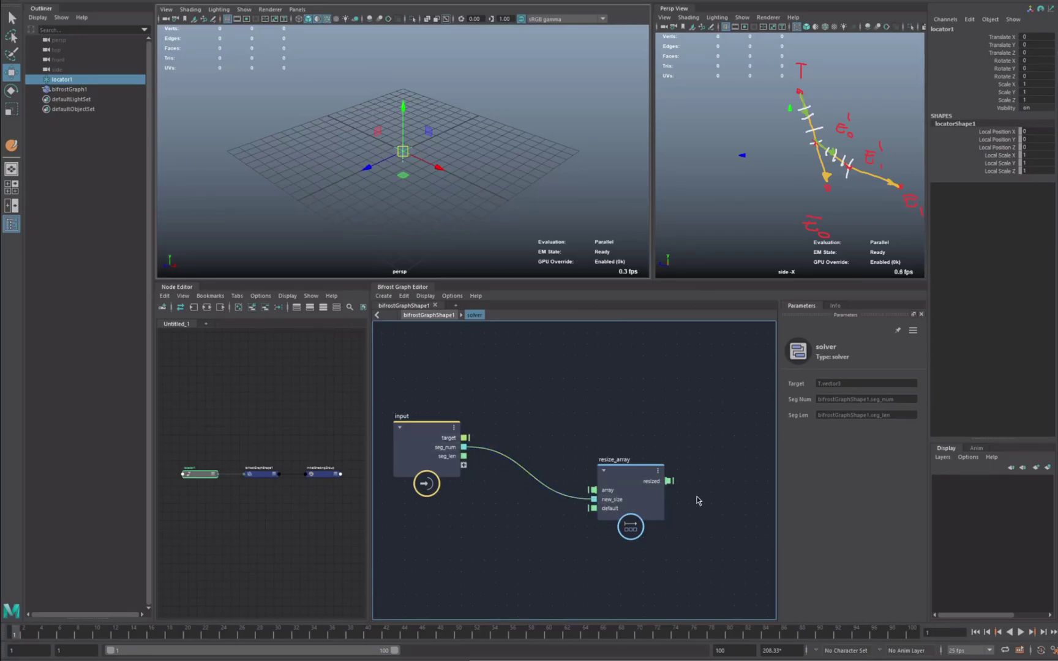
Set the value type of resize_array's default port to a three-component 32-bit floating point vector.
{"action": "middle_click_drag", "start_coordinate": [619, 539], "coordinate": [622, 528], "text": "alt"}
{"action": "scroll", "coordinate": [622, 528], "scroll_direction": "up", "scroll_amount": 1}
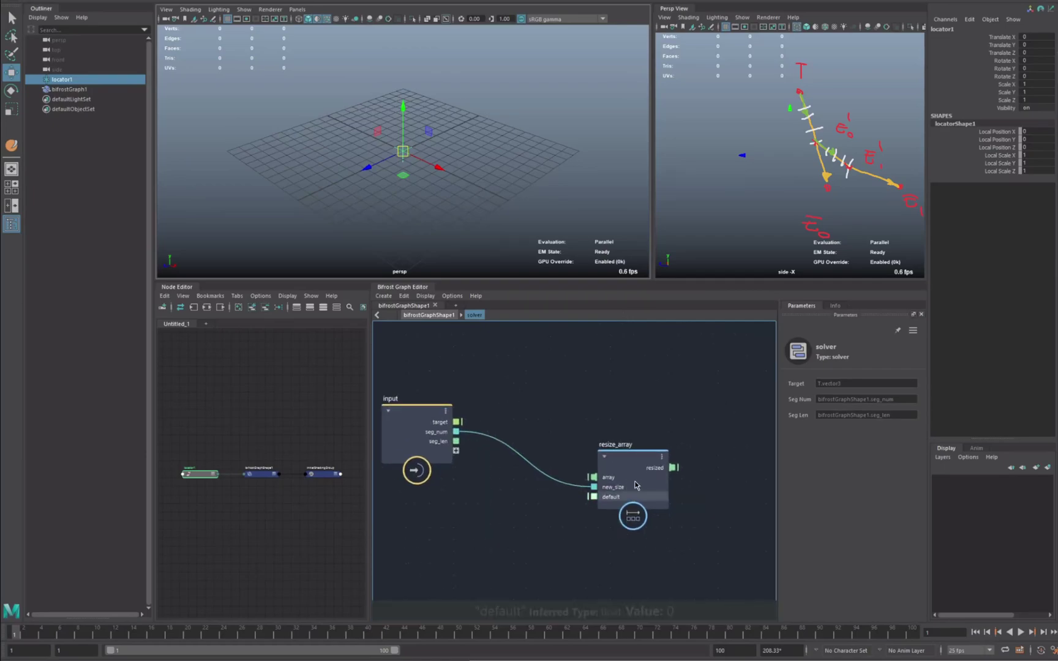
{"action": "left_click_drag", "start_coordinate": [609, 467], "coordinate": [588, 459]}
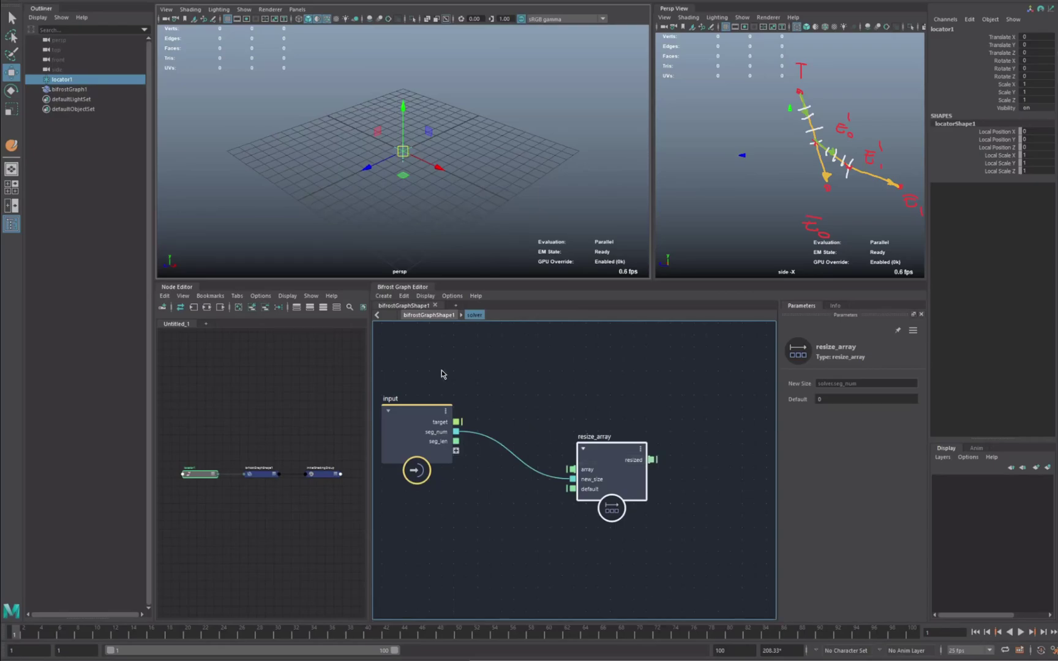
{"action": "right_click", "coordinate": [598, 489]}
{"action": "left_click", "coordinate": [630, 493]}
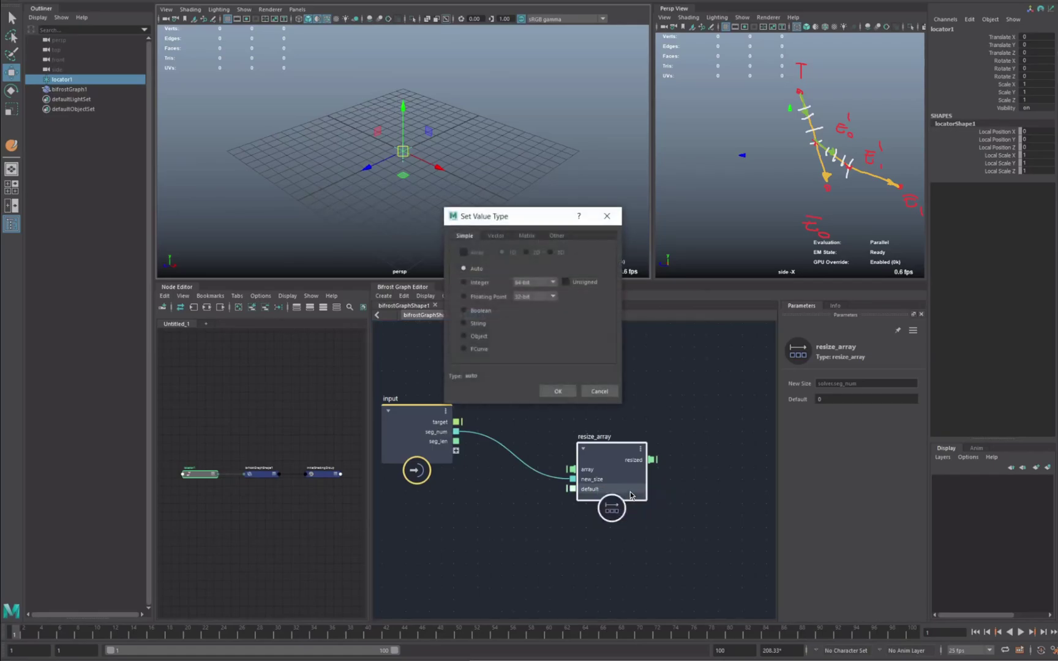
{"action": "left_click", "coordinate": [493, 236]}
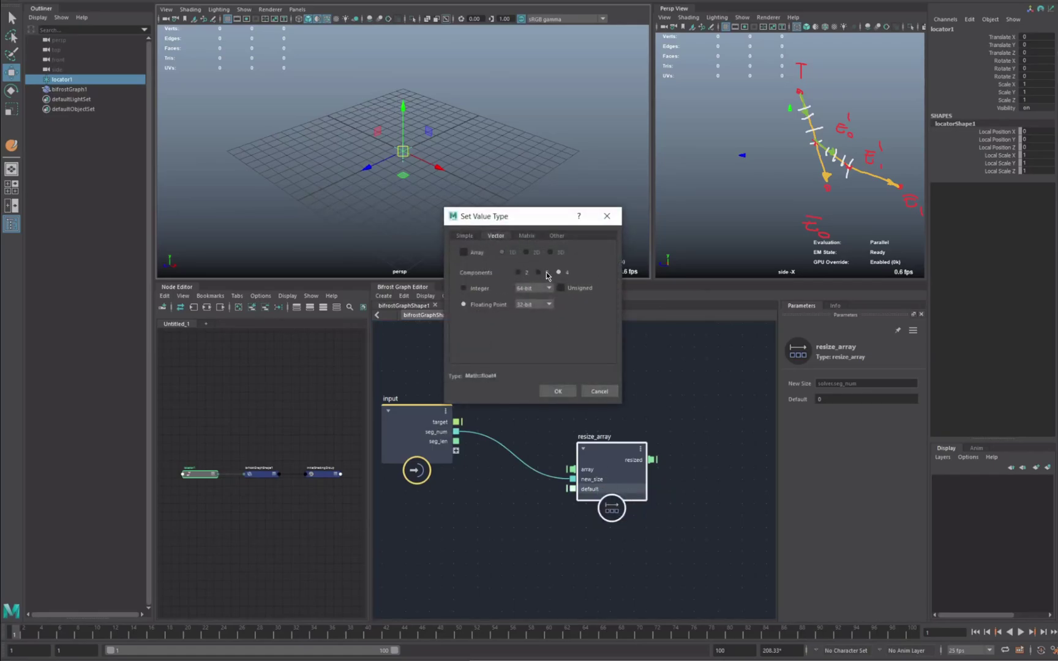
{"action": "left_click", "coordinate": [568, 390]}
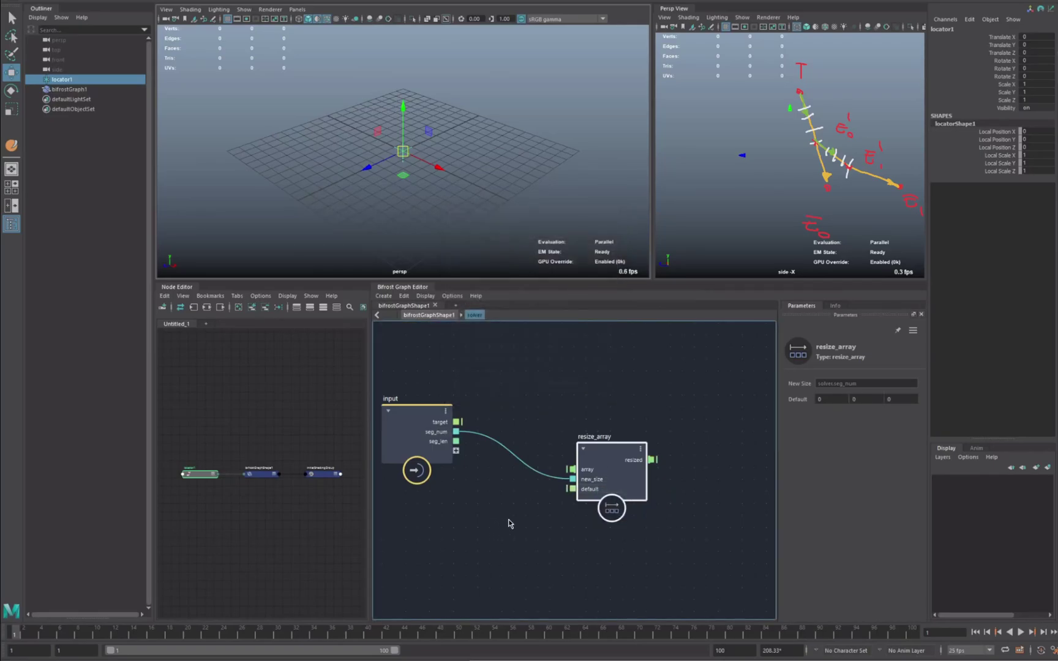
Create a value node for resize_array's default port and place it below the input node.
{"action": "right_click", "coordinate": [640, 478]}
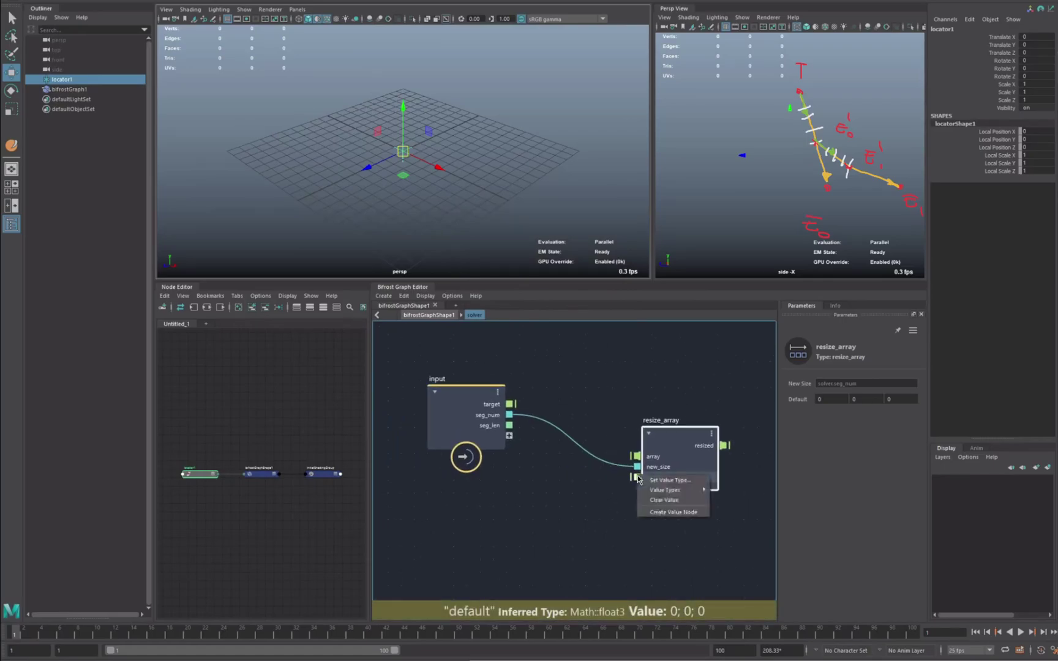
{"action": "left_click", "coordinate": [673, 511]}
{"action": "left_click_drag", "start_coordinate": [516, 541], "coordinate": [514, 527]}
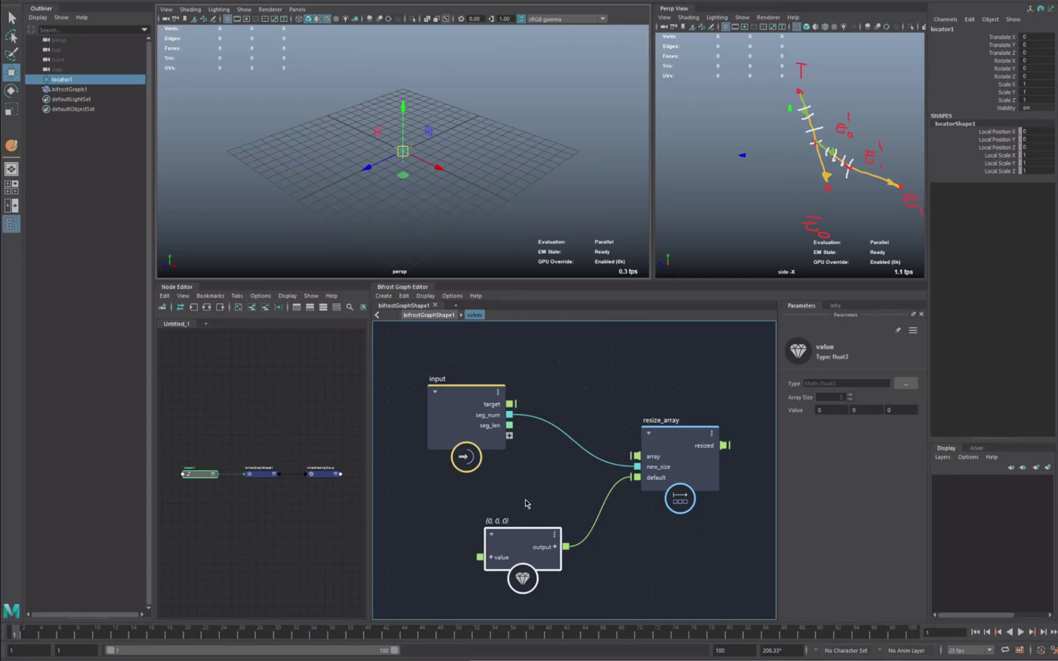
Connect resize_array's resized output to a new port on the solver's output node and rename that port element_out_position.
{"action": "middle_click_drag", "start_coordinate": [711, 509], "coordinate": [564, 531], "text": "alt"}
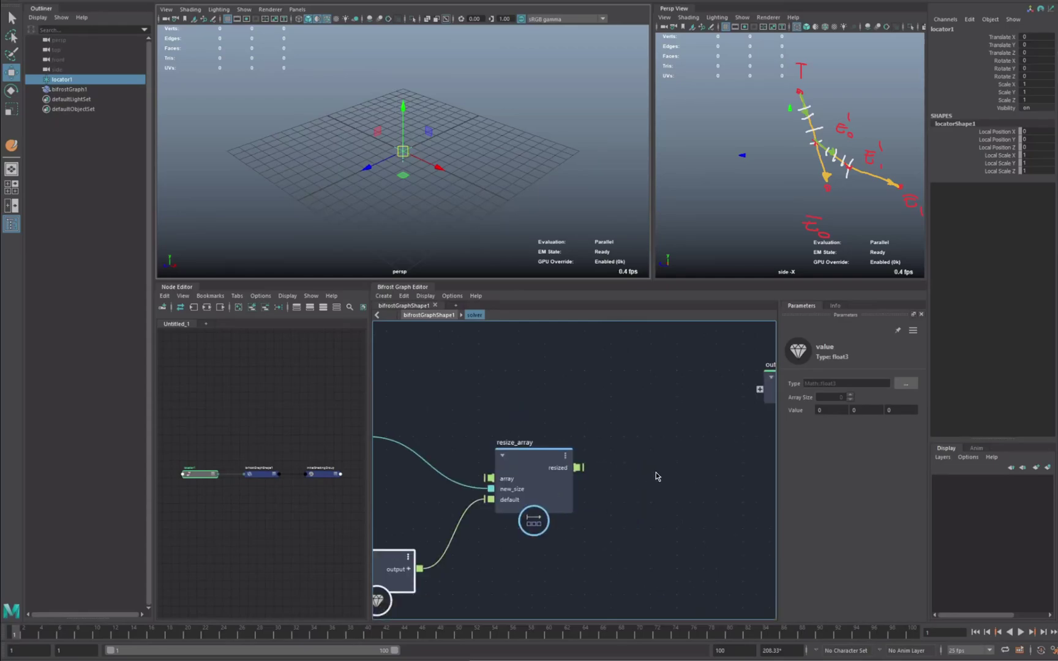
{"action": "scroll", "coordinate": [620, 467], "scroll_direction": "down", "scroll_amount": 1}
{"action": "left_click_drag", "start_coordinate": [589, 468], "coordinate": [745, 400]}
{"action": "middle_click_drag", "start_coordinate": [727, 457], "coordinate": [662, 486], "text": "alt"}
{"action": "scroll", "coordinate": [707, 416], "scroll_direction": "up", "scroll_amount": 2}
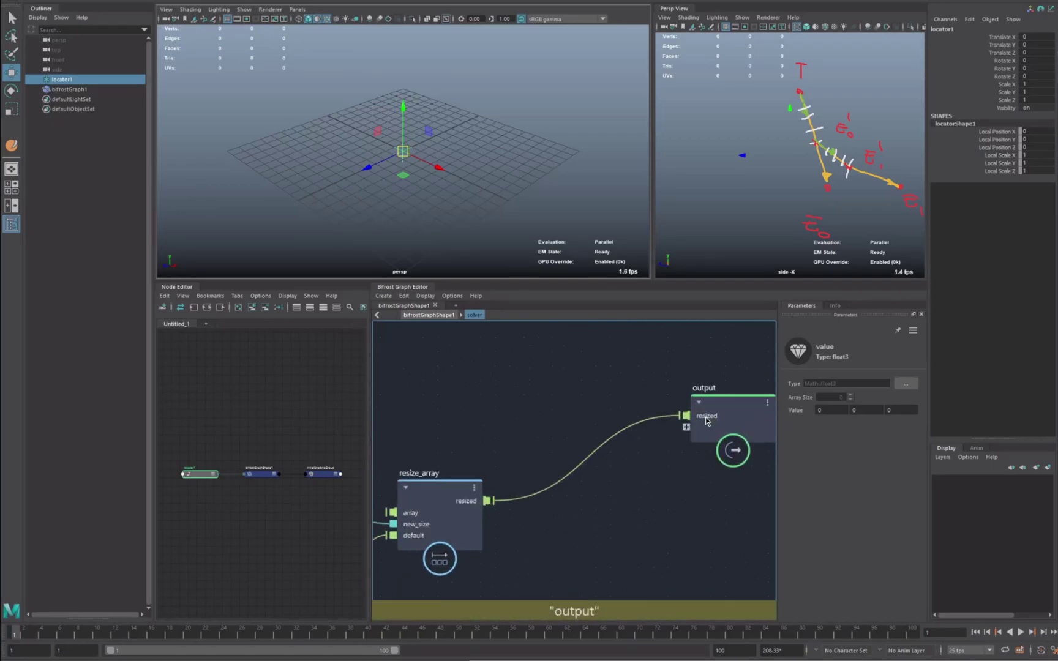
{"action": "right_click", "coordinate": [709, 416]}
{"action": "left_click", "coordinate": [745, 422]}
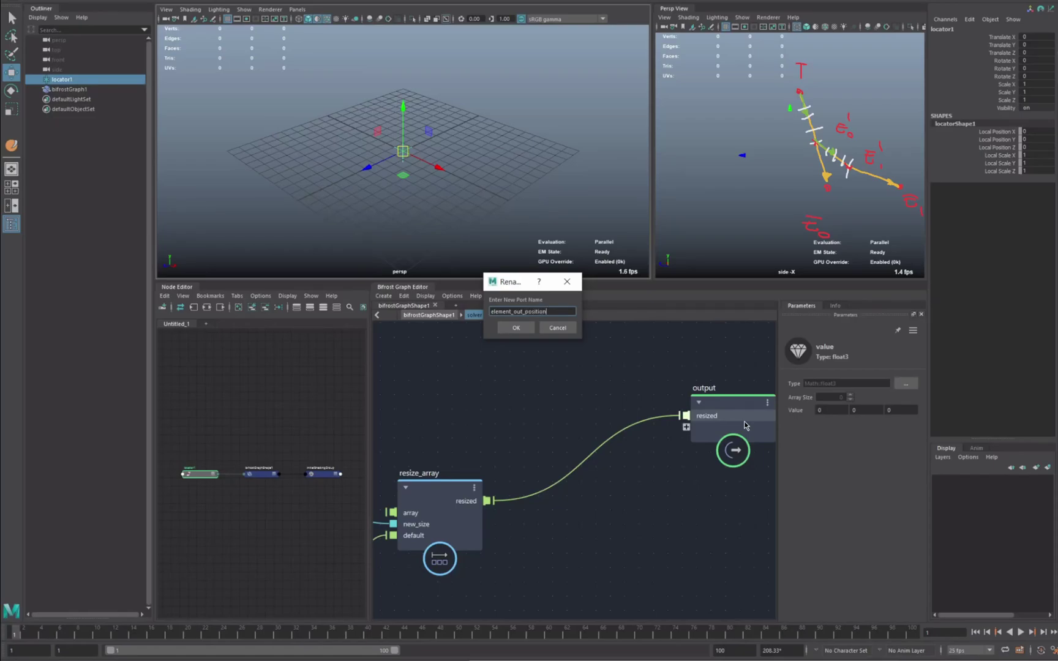
{"action": "left_click", "coordinate": [518, 331]}
Move the resize_array and input nodes farther from the output node to make room inside the solver.
{"action": "middle_click_drag", "start_coordinate": [576, 399], "coordinate": [667, 402], "text": "alt"}
{"action": "scroll", "coordinate": [600, 392], "scroll_direction": "down", "scroll_amount": 1}
{"action": "left_click_drag", "start_coordinate": [534, 487], "coordinate": [505, 482]}
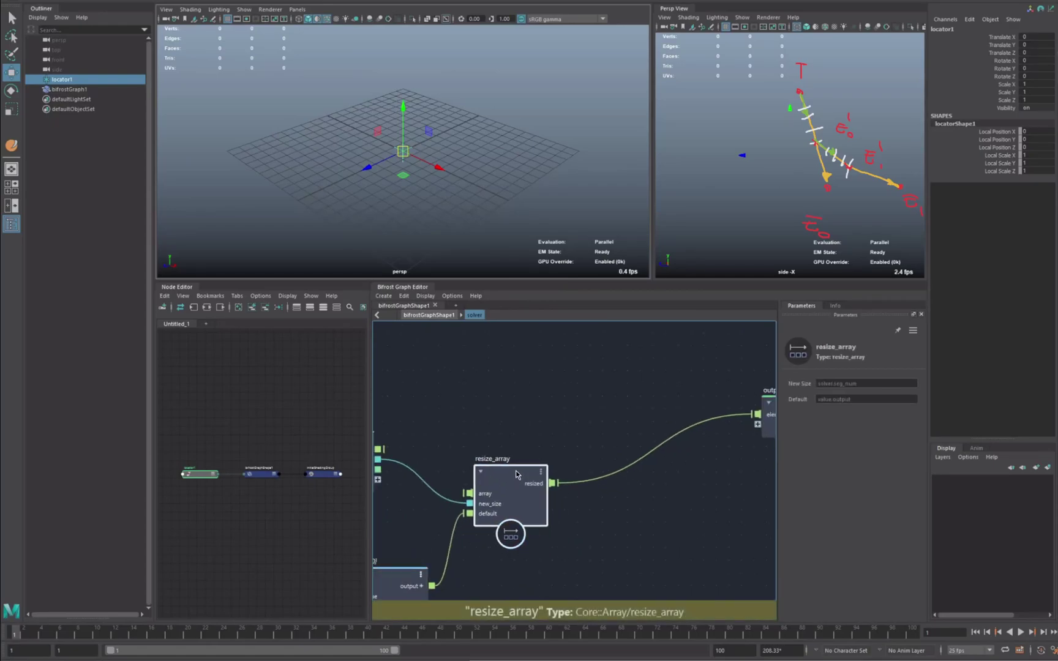
{"action": "middle_click_drag", "start_coordinate": [518, 475], "coordinate": [595, 467], "text": "alt"}
{"action": "left_click_drag", "start_coordinate": [422, 444], "coordinate": [387, 440]}
{"action": "scroll", "coordinate": [559, 452], "scroll_direction": "down", "scroll_amount": 1}
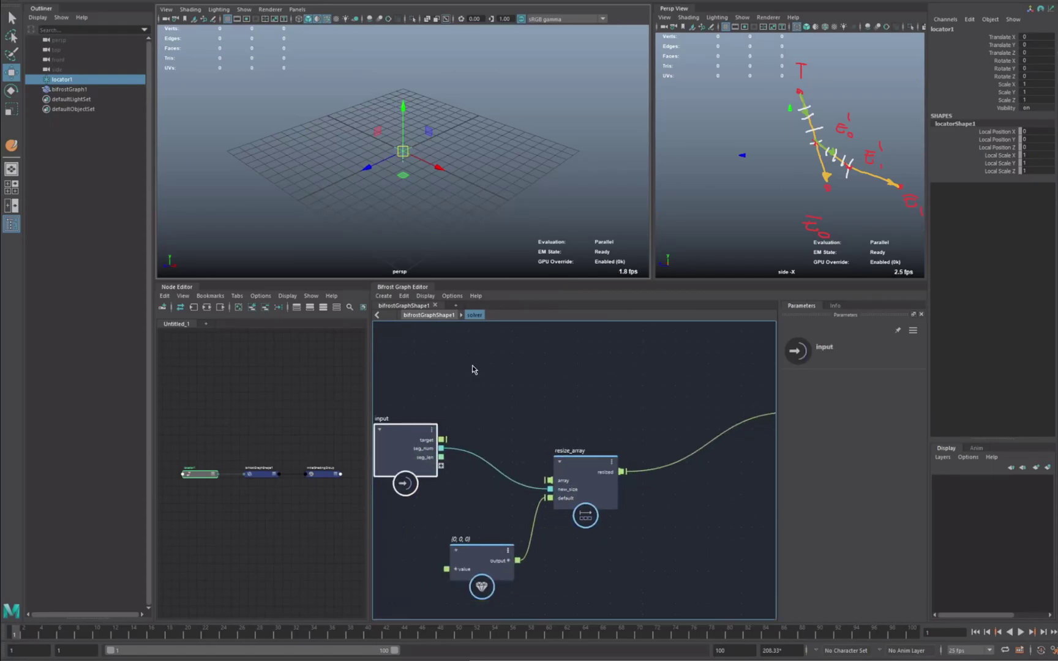
{"action": "middle_click_drag", "start_coordinate": [599, 371], "coordinate": [513, 380], "text": "alt"}
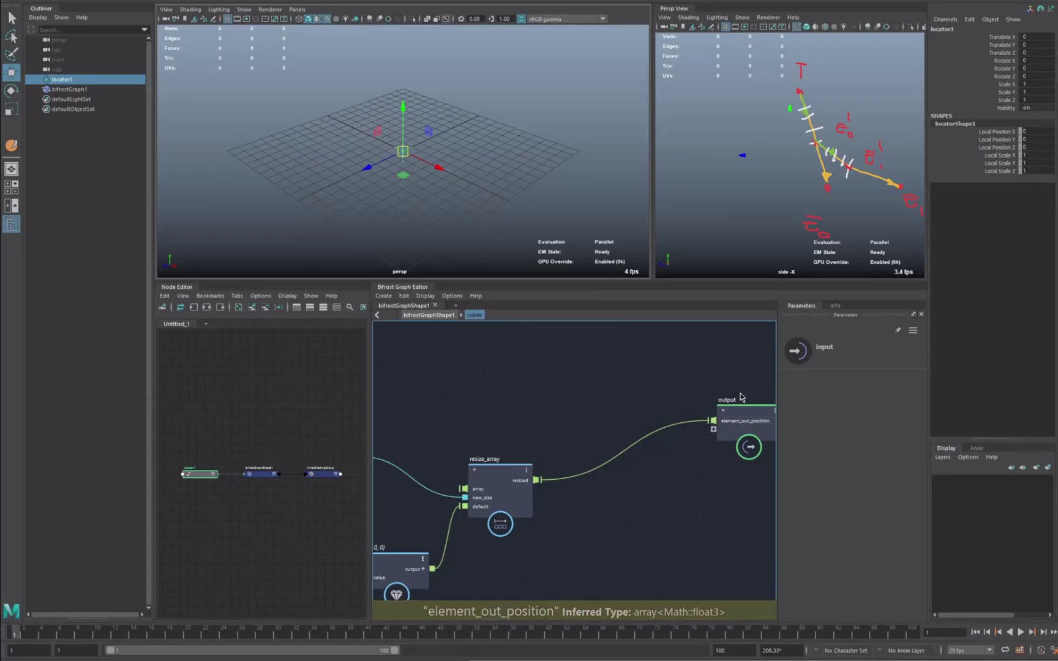
{"action": "middle_click_drag", "start_coordinate": [692, 468], "coordinate": [811, 466], "text": "alt"}
{"action": "left_click", "coordinate": [534, 520]}
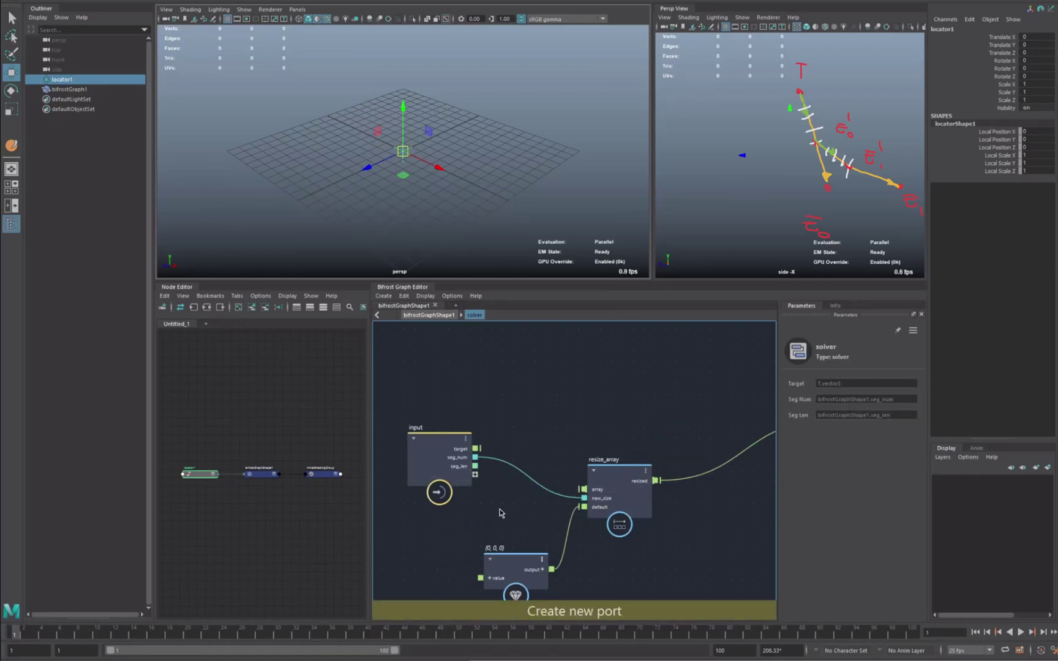
{"action": "left_click_drag", "start_coordinate": [582, 489], "coordinate": [476, 475]}
{"action": "scroll", "coordinate": [508, 493], "scroll_direction": "up", "scroll_amount": 3}
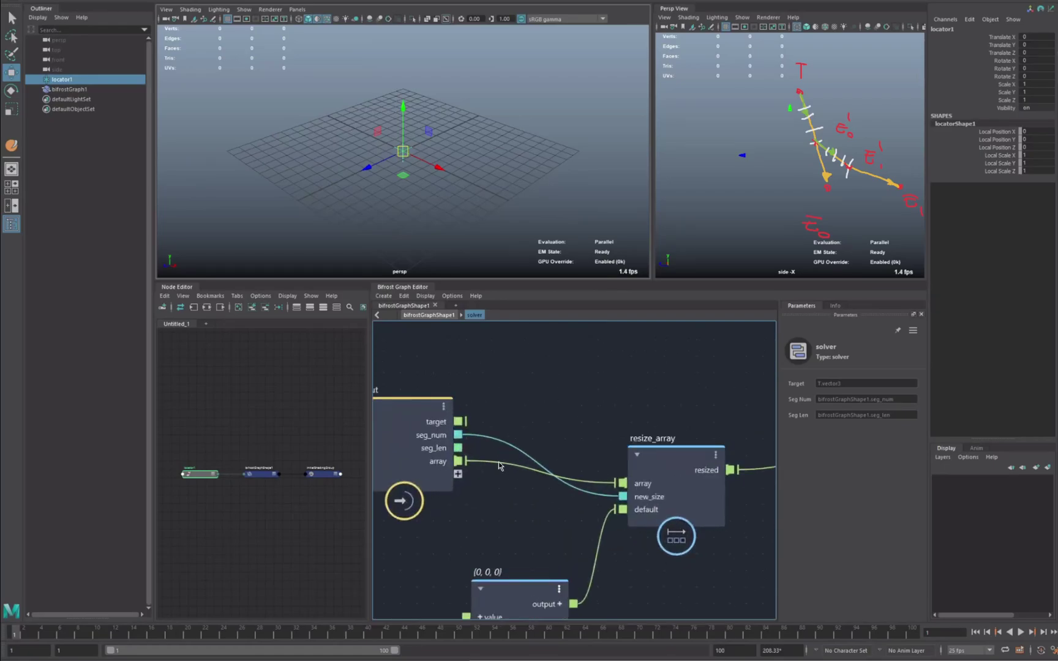
{"action": "key", "text": "Delete"}
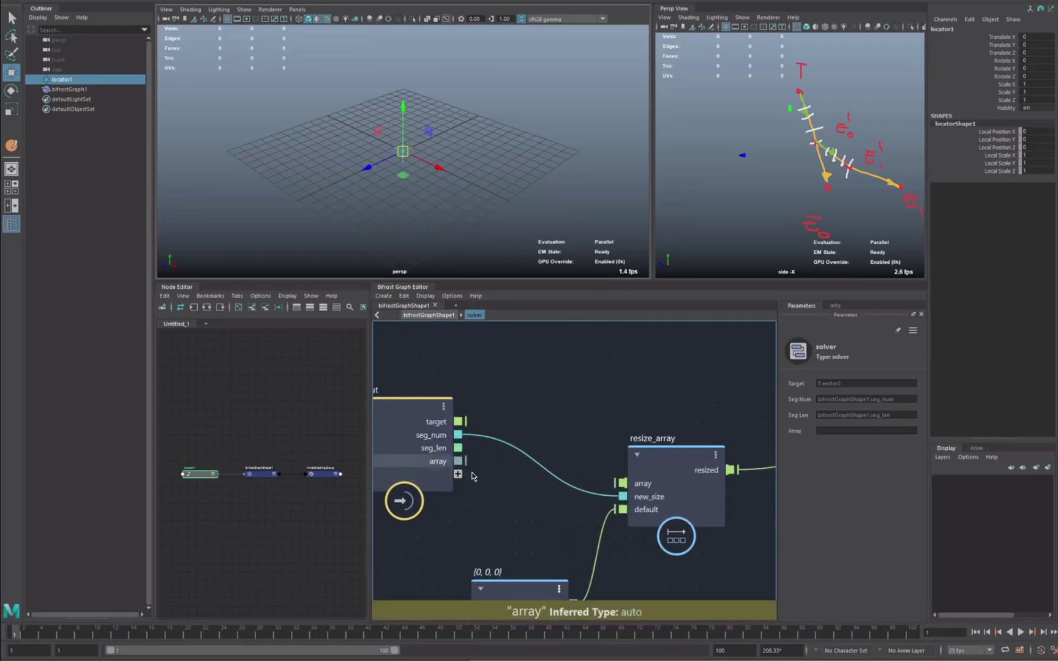
{"action": "right_click", "coordinate": [468, 463]}
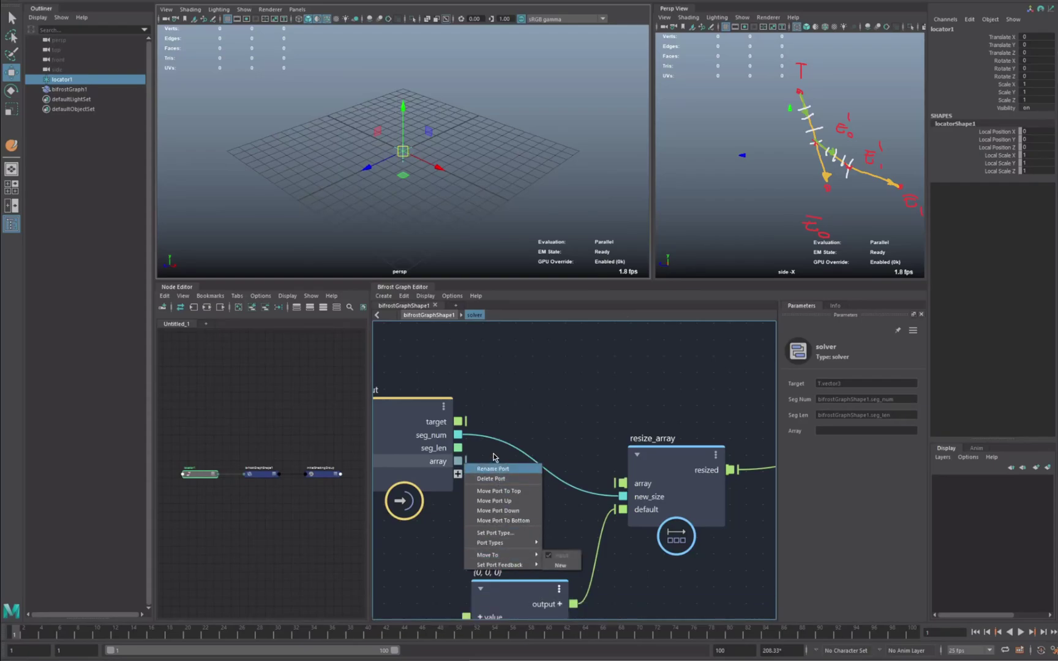
{"action": "left_click", "coordinate": [468, 462]}
{"action": "right_click", "coordinate": [468, 463]}
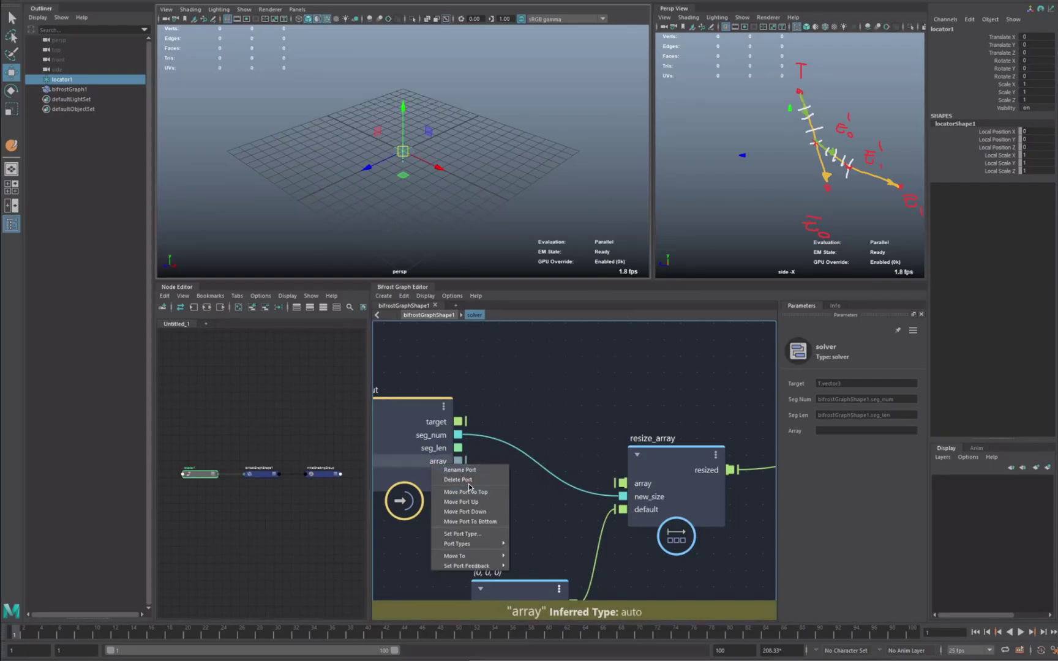
{"action": "left_click", "coordinate": [481, 480]}
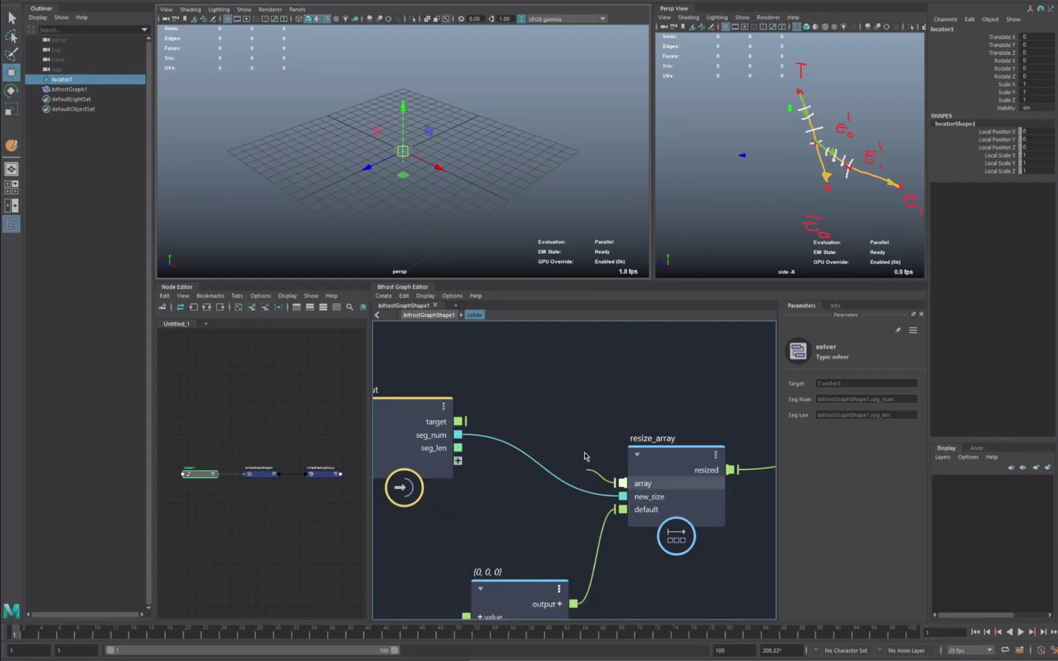
Create a value node typed as an array of three-component 32-bit floating point vectors.
{"action": "middle_click_drag", "start_coordinate": [498, 515], "coordinate": [517, 479], "text": "alt"}
{"action": "key", "text": "Tab"}
{"action": "type", "text": "value"}
{"action": "key", "text": "Down"}
{"action": "key", "text": "Return"}
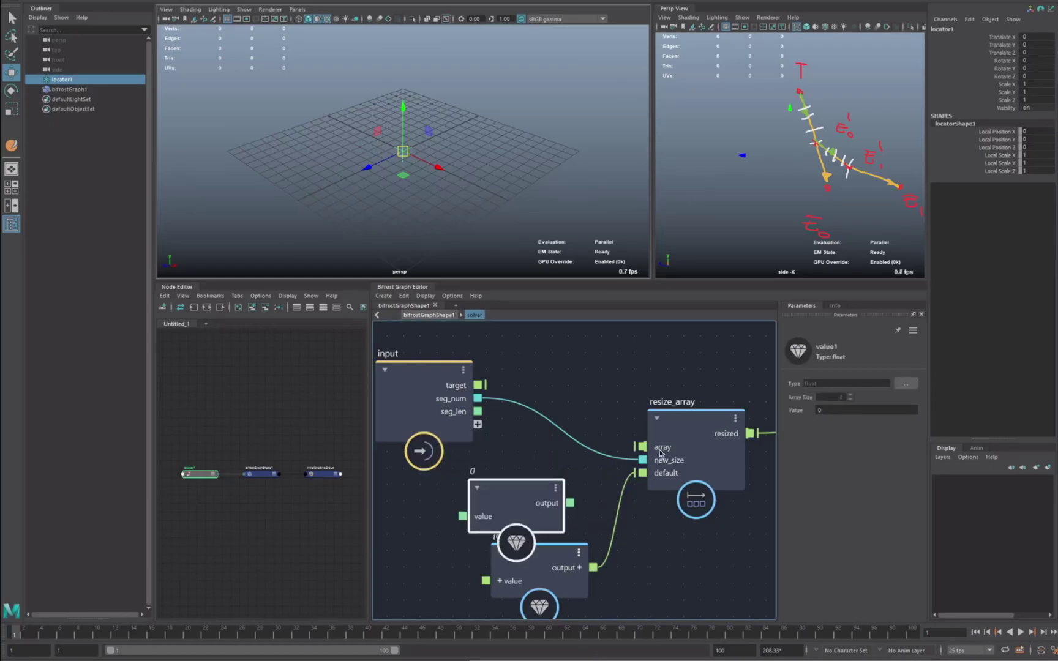
{"action": "left_click", "coordinate": [900, 384]}
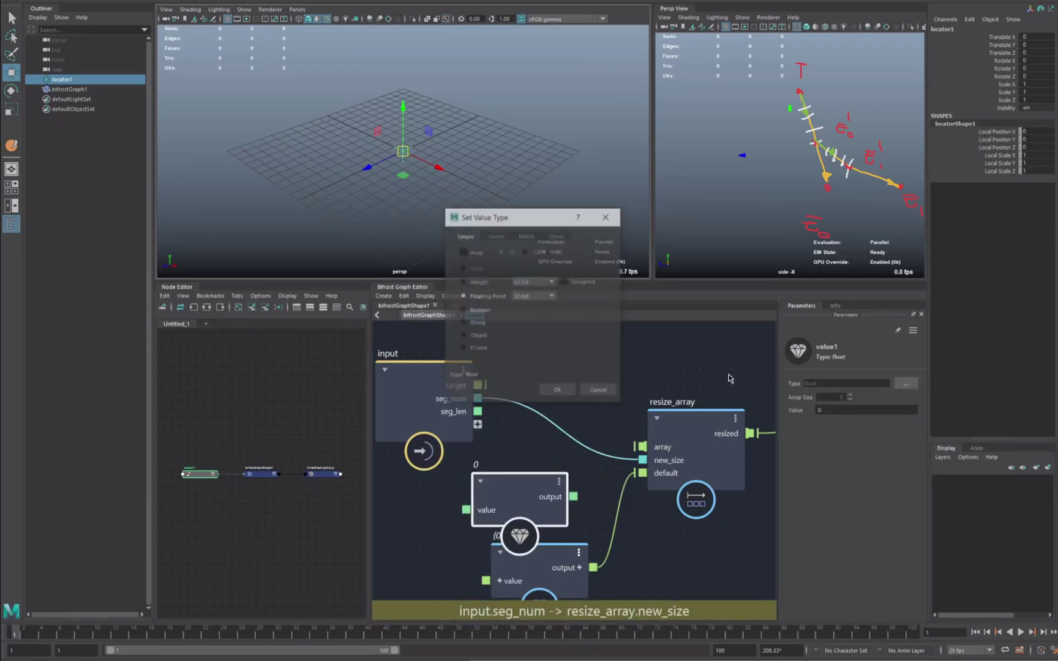
{"action": "left_click", "coordinate": [495, 236]}
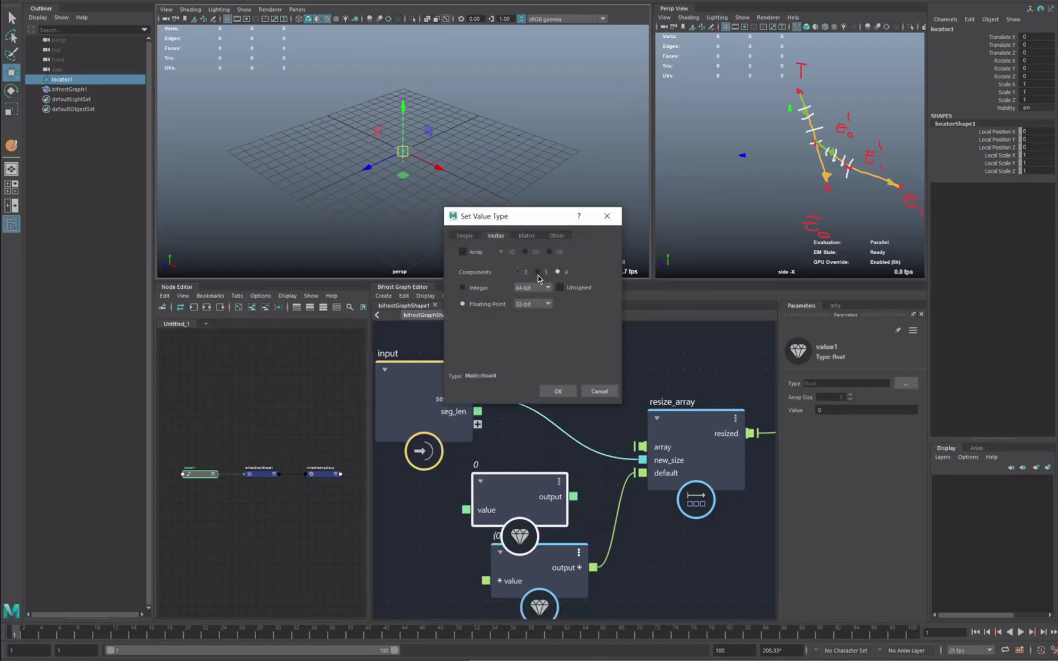
{"action": "left_click", "coordinate": [562, 392]}
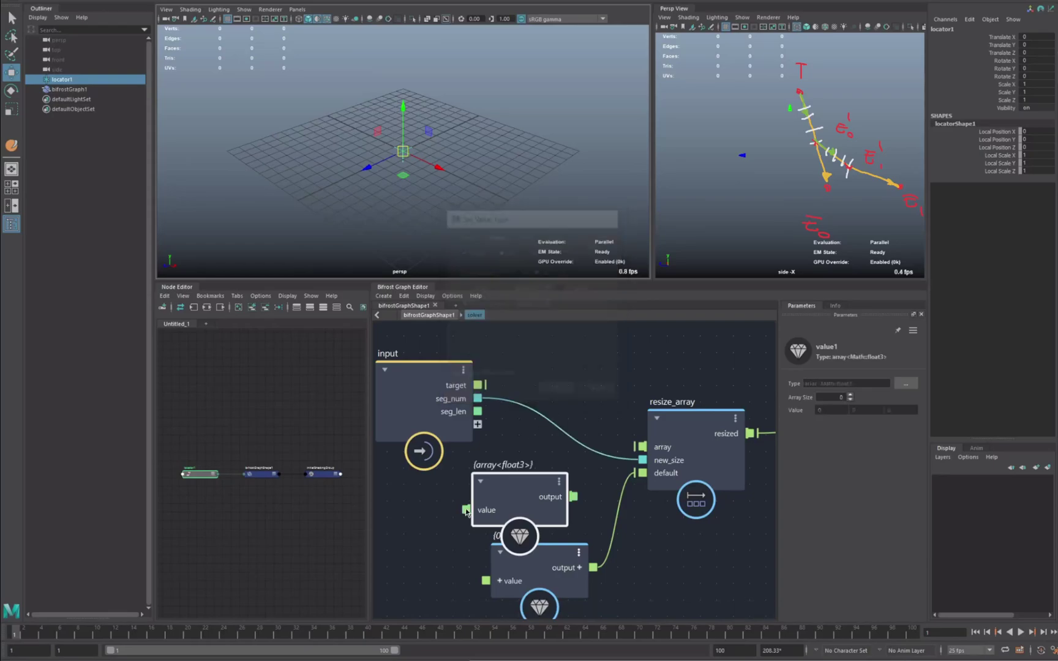
Use the array value node to create a matching port on the solver's input node, and delete the connection and that value node.
{"action": "left_click", "coordinate": [487, 420]}
{"action": "left_click_drag", "start_coordinate": [510, 495], "coordinate": [587, 501]}
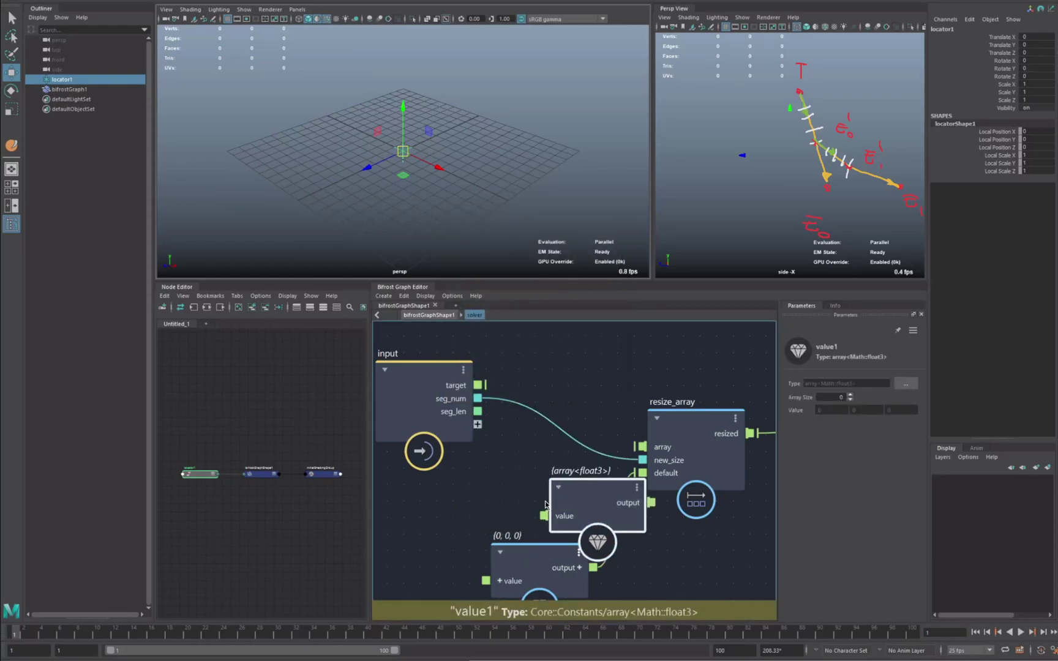
{"action": "left_click_drag", "start_coordinate": [485, 441], "coordinate": [477, 425]}
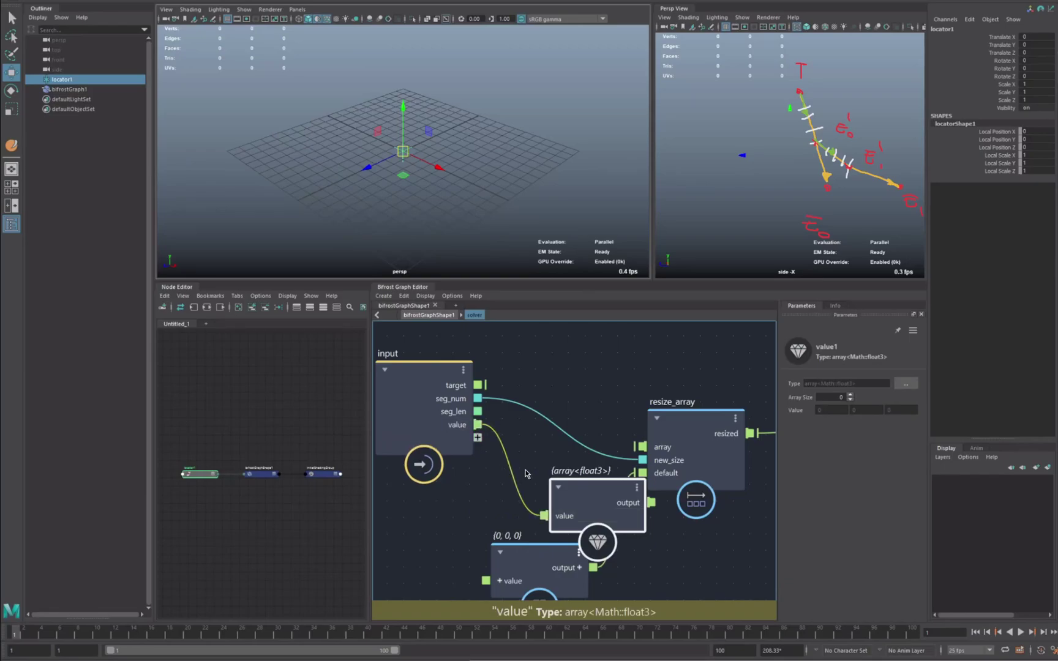
{"action": "left_click_drag", "start_coordinate": [531, 467], "coordinate": [493, 503]}
{"action": "key", "text": "Delete"}
{"action": "left_click_drag", "start_coordinate": [603, 497], "coordinate": [549, 493]}
{"action": "key", "text": "Delete"}
Rename the input node's new array port element_prev_pos.
{"action": "right_click", "coordinate": [453, 424]}
{"action": "left_click", "coordinate": [490, 433]}
{"action": "type", "text": "element_prev_pos"}
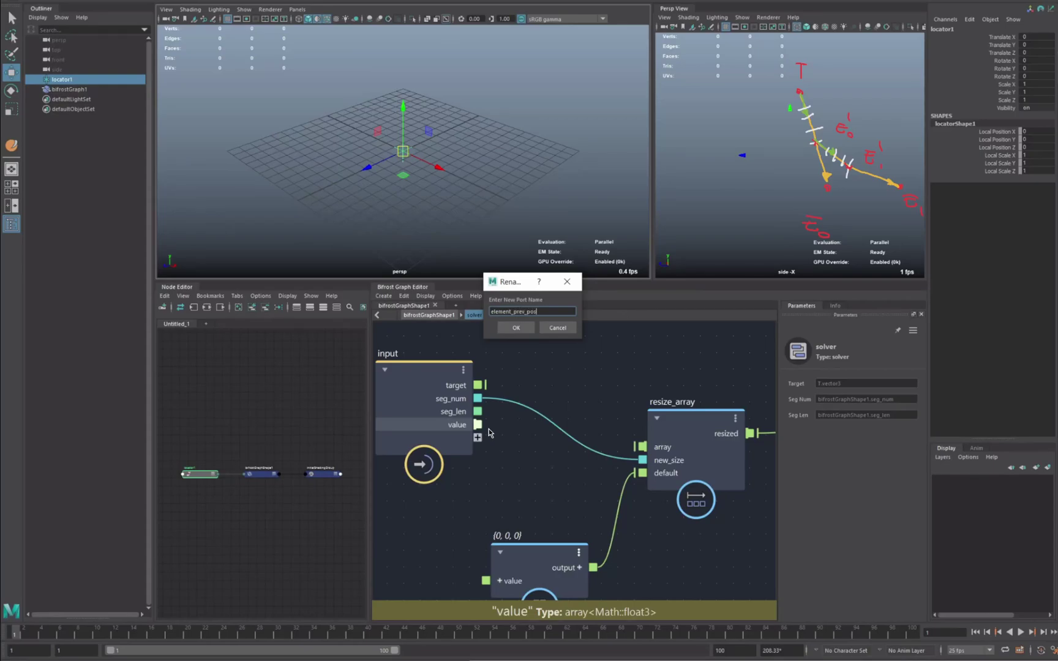
{"action": "key", "text": "Return"}
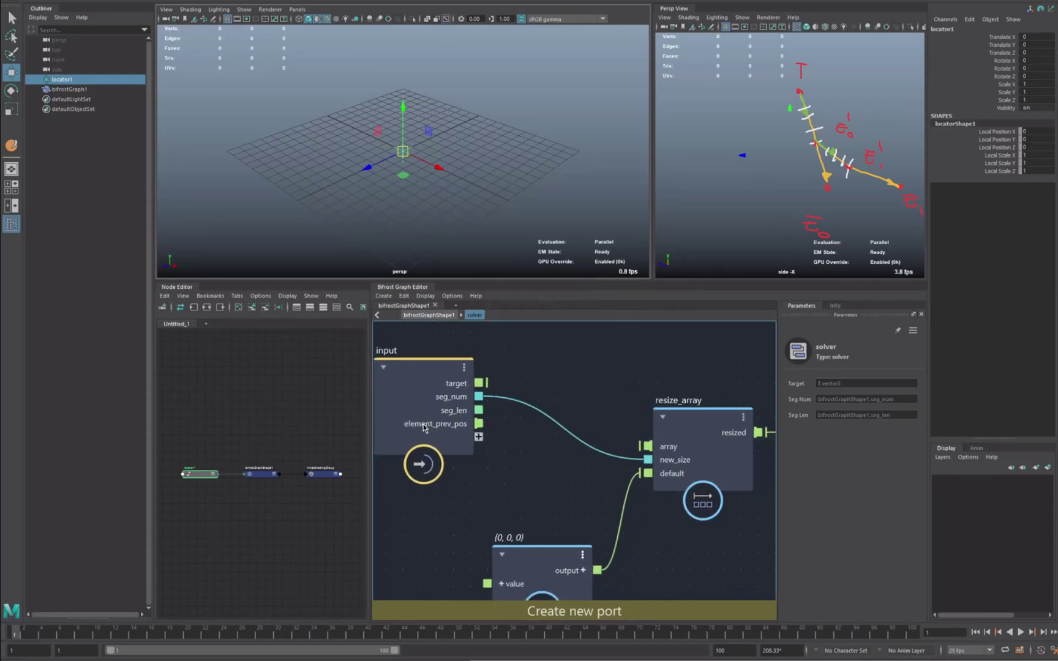
Set the port feedback of element_prev_pos to element_out_position.
{"action": "middle_click_drag", "start_coordinate": [582, 475], "coordinate": [526, 488], "text": "alt"}
{"action": "scroll", "coordinate": [533, 483], "scroll_direction": "down", "scroll_amount": 2}
{"action": "middle_click_drag", "start_coordinate": [757, 456], "coordinate": [616, 471], "text": "alt"}
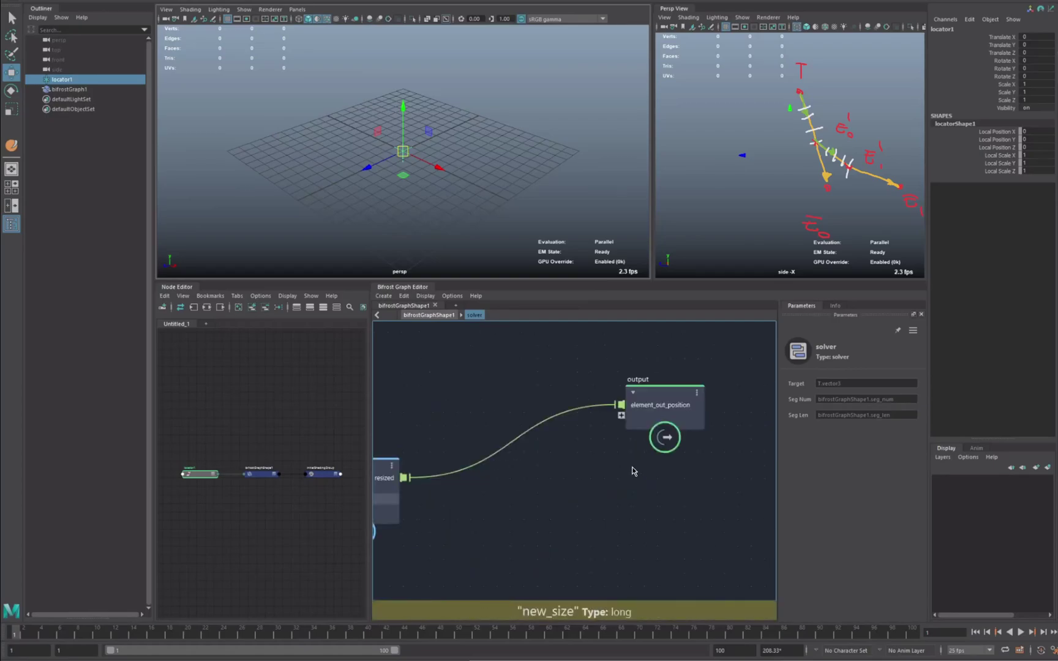
{"action": "middle_click_drag", "start_coordinate": [508, 471], "coordinate": [782, 467], "text": "alt"}
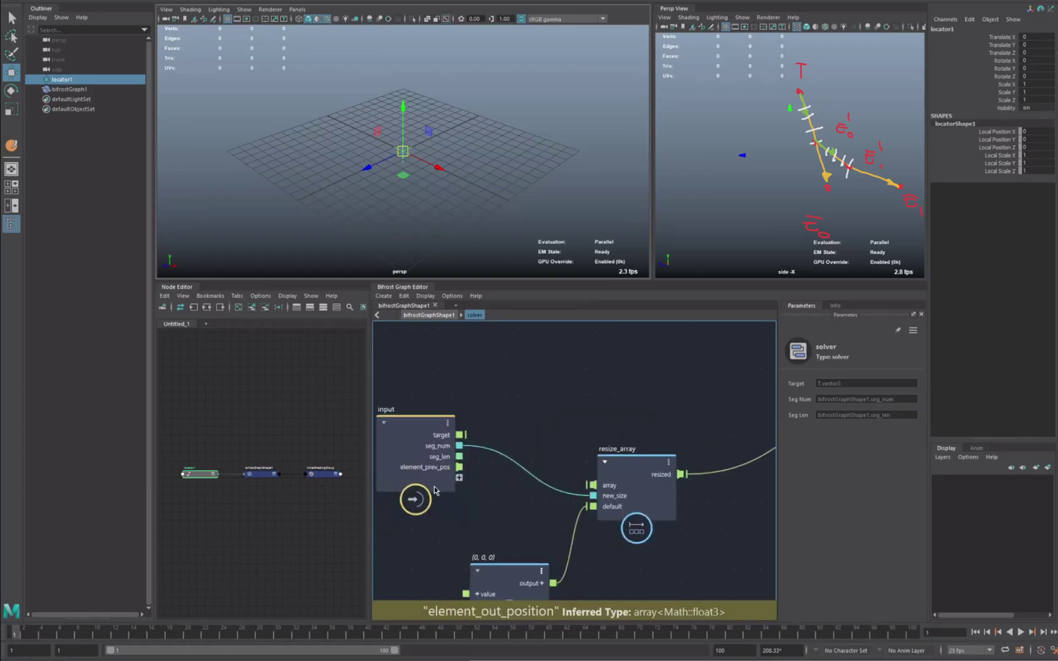
{"action": "scroll", "coordinate": [445, 482], "scroll_direction": "up", "scroll_amount": 2}
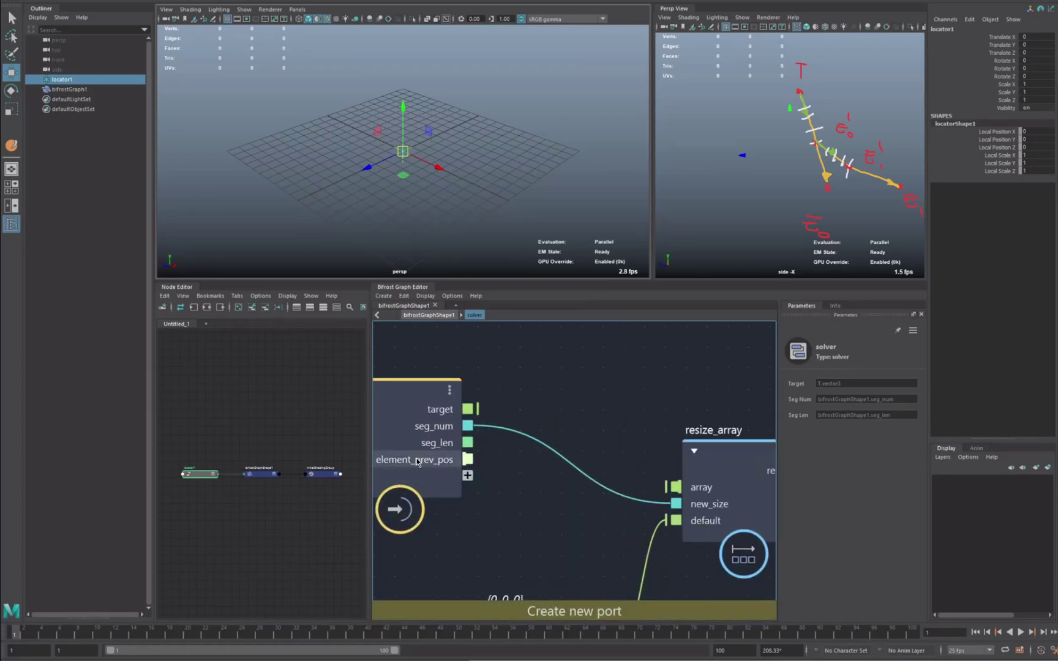
{"action": "right_click", "coordinate": [417, 461]}
{"action": "mouse_move", "coordinate": [467, 562]}
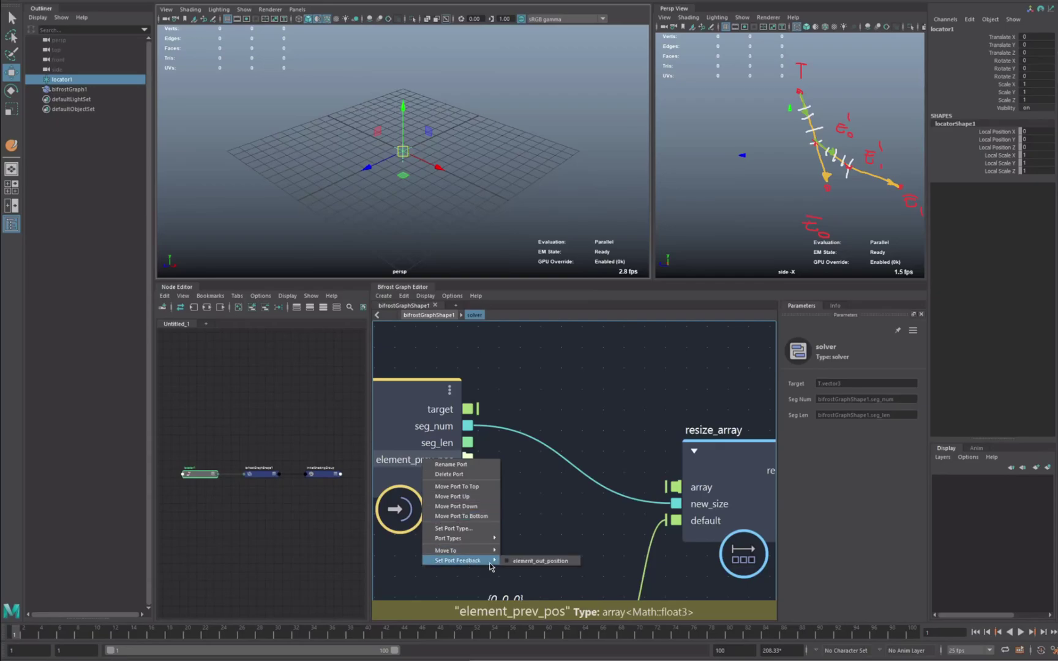
{"action": "left_click", "coordinate": [534, 566]}
Examine the feedback markers on the solver's element_prev_pos and element_out_position ports and the node chain between them.
{"action": "scroll", "coordinate": [453, 487], "scroll_direction": "up", "scroll_amount": 2}
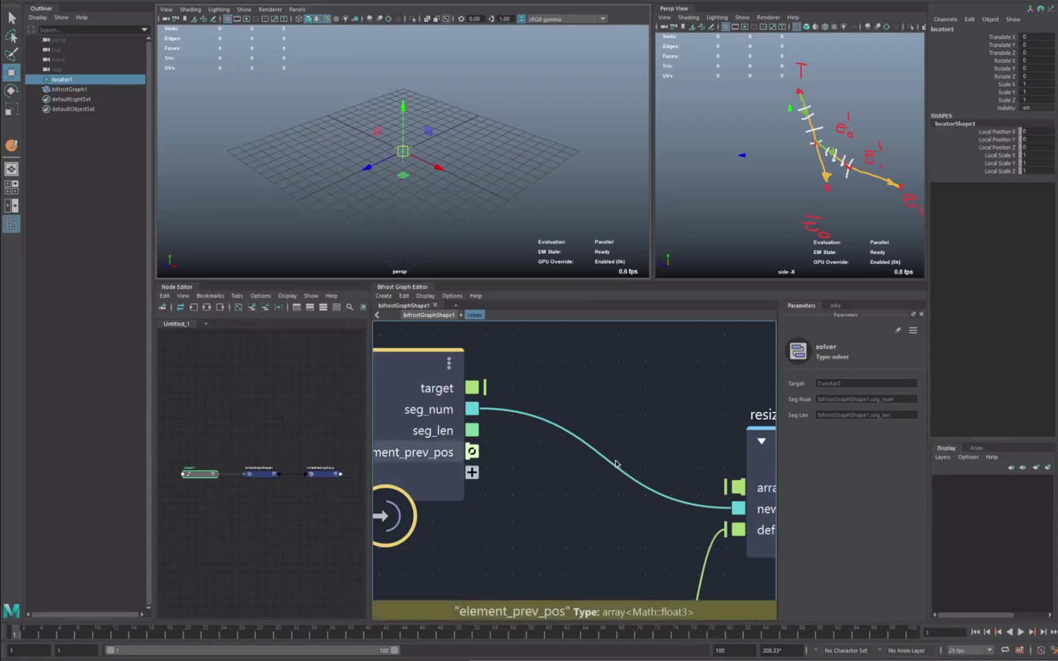
{"action": "middle_click_drag", "start_coordinate": [615, 461], "coordinate": [187, 491], "text": "alt"}
{"action": "middle_click_drag", "start_coordinate": [630, 482], "coordinate": [407, 502], "text": "alt"}
{"action": "middle_click_drag", "start_coordinate": [772, 409], "coordinate": [673, 435], "text": "alt"}
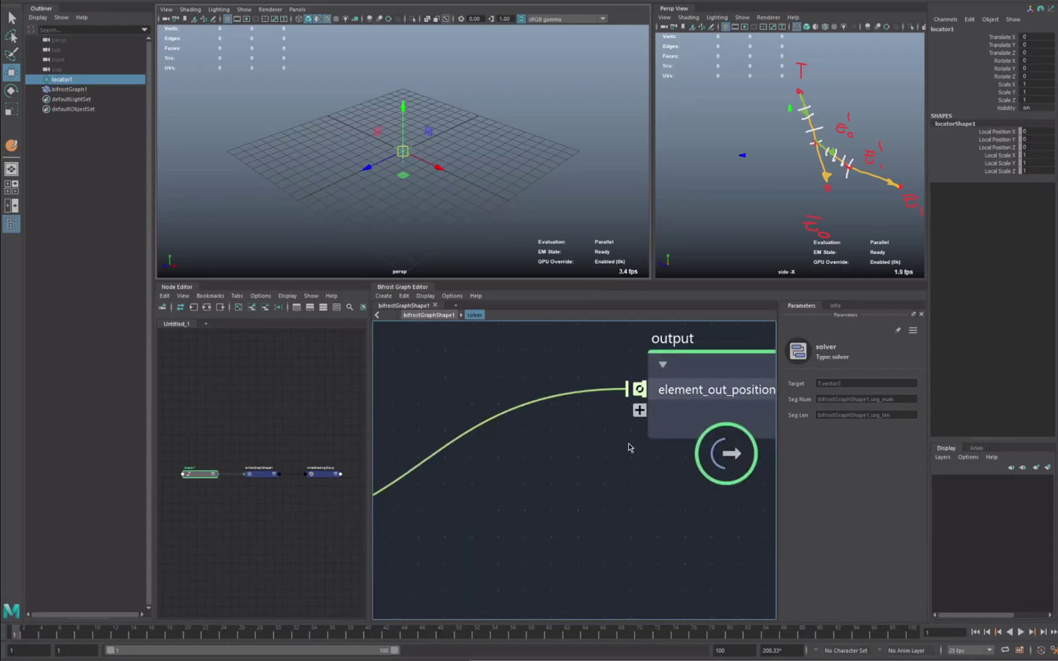
{"action": "right_click_drag", "start_coordinate": [624, 455], "coordinate": [421, 484], "text": "alt"}
{"action": "middle_click_drag", "start_coordinate": [420, 484], "coordinate": [638, 466], "text": "alt"}
{"action": "scroll", "coordinate": [466, 453], "scroll_direction": "down", "scroll_amount": 2}
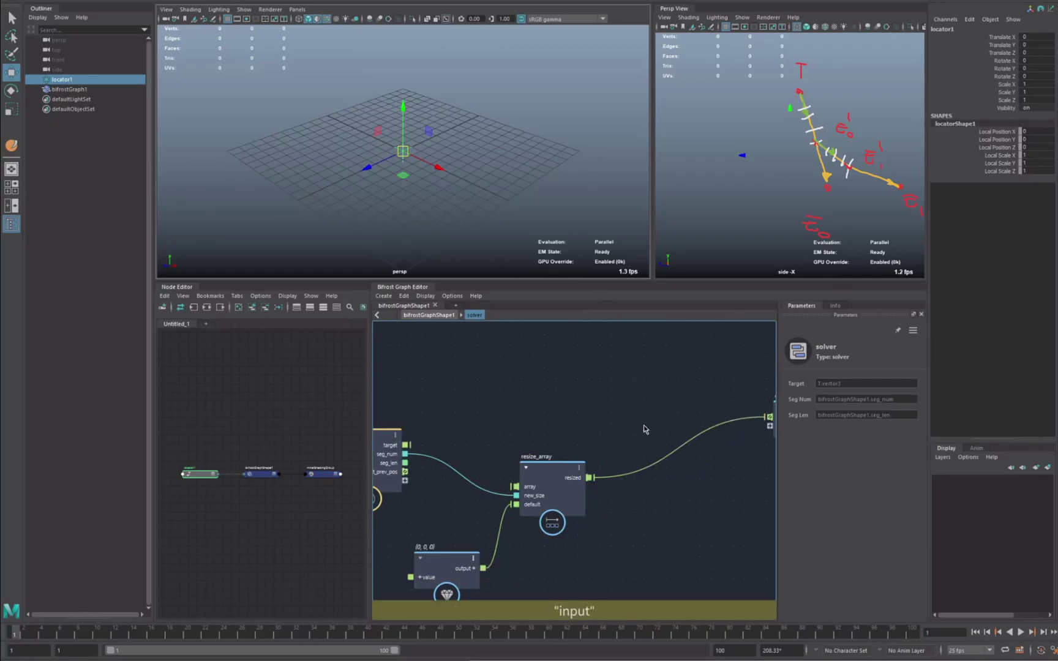
{"action": "middle_click_drag", "start_coordinate": [649, 425], "coordinate": [572, 432], "text": "alt"}
{"action": "middle_click_drag", "start_coordinate": [668, 452], "coordinate": [857, 451], "text": "alt"}
{"action": "middle_click_drag", "start_coordinate": [553, 445], "coordinate": [630, 445], "text": "alt"}
{"action": "scroll", "coordinate": [586, 453], "scroll_direction": "up", "scroll_amount": 2}
{"action": "middle_click_drag", "start_coordinate": [669, 500], "coordinate": [481, 467], "text": "alt"}
{"action": "scroll", "coordinate": [553, 482], "scroll_direction": "down", "scroll_amount": 1}
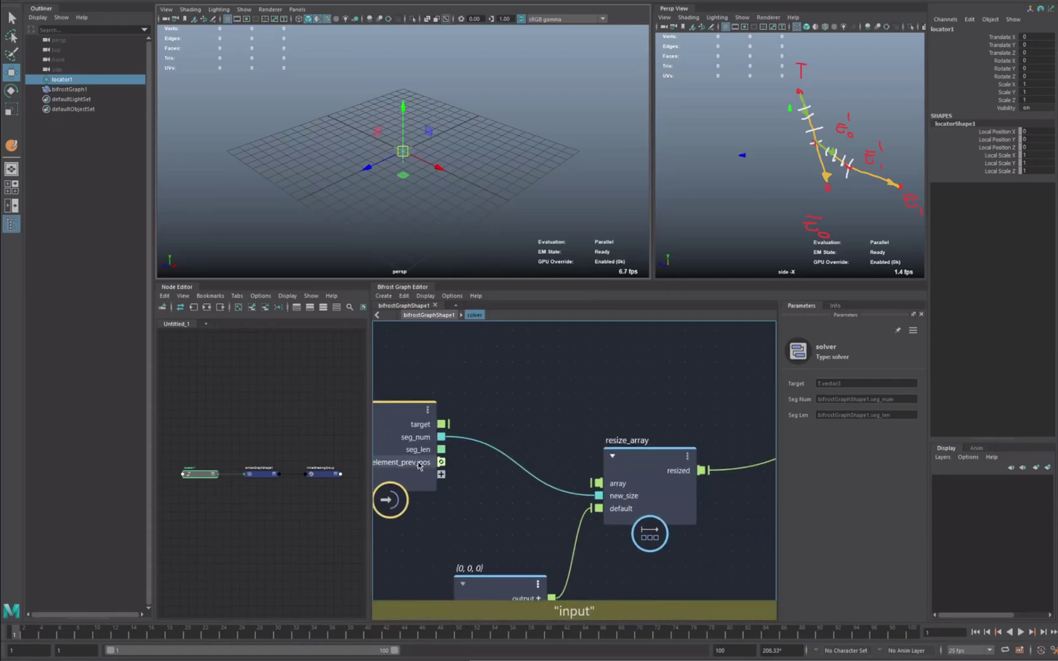
Connect element_prev_pos to resize_array's array port and shift the resize_array and (0, 0, 0) value nodes closer to the input node.
{"action": "middle_click_drag", "start_coordinate": [384, 469], "coordinate": [408, 469], "text": "alt"}
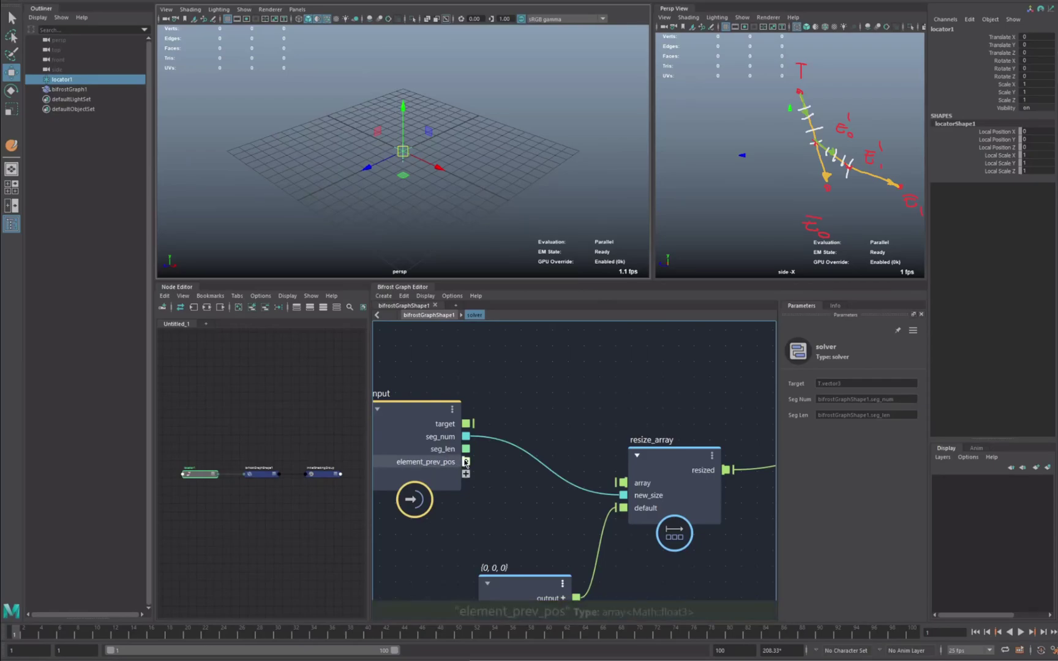
{"action": "left_click_drag", "start_coordinate": [542, 484], "coordinate": [622, 482]}
{"action": "left_click_drag", "start_coordinate": [706, 474], "coordinate": [669, 469]}
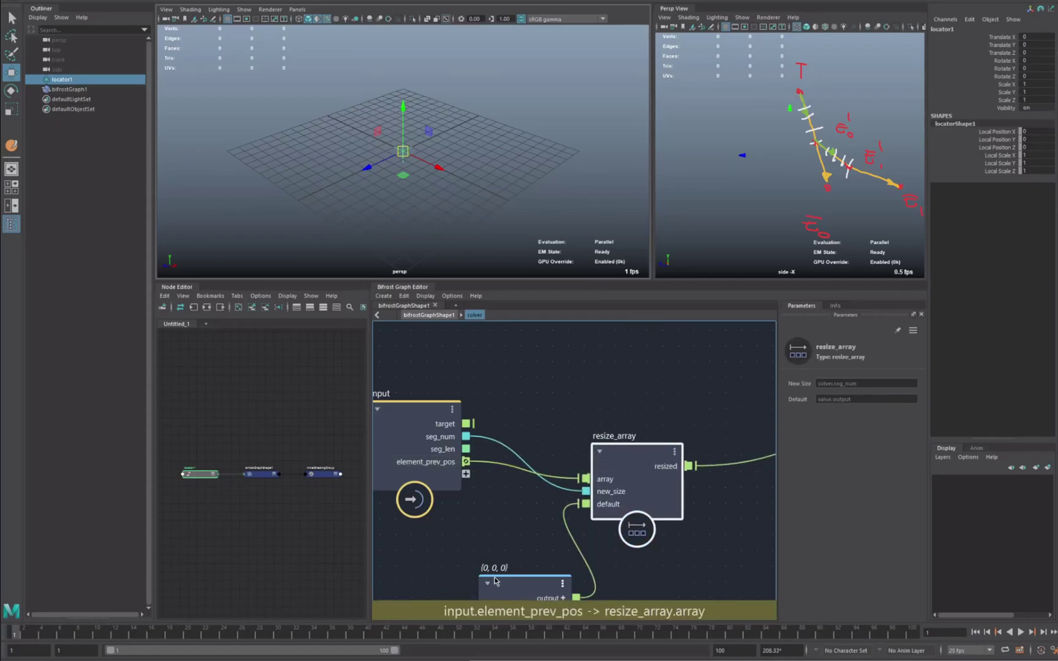
{"action": "left_click_drag", "start_coordinate": [499, 583], "coordinate": [466, 581]}
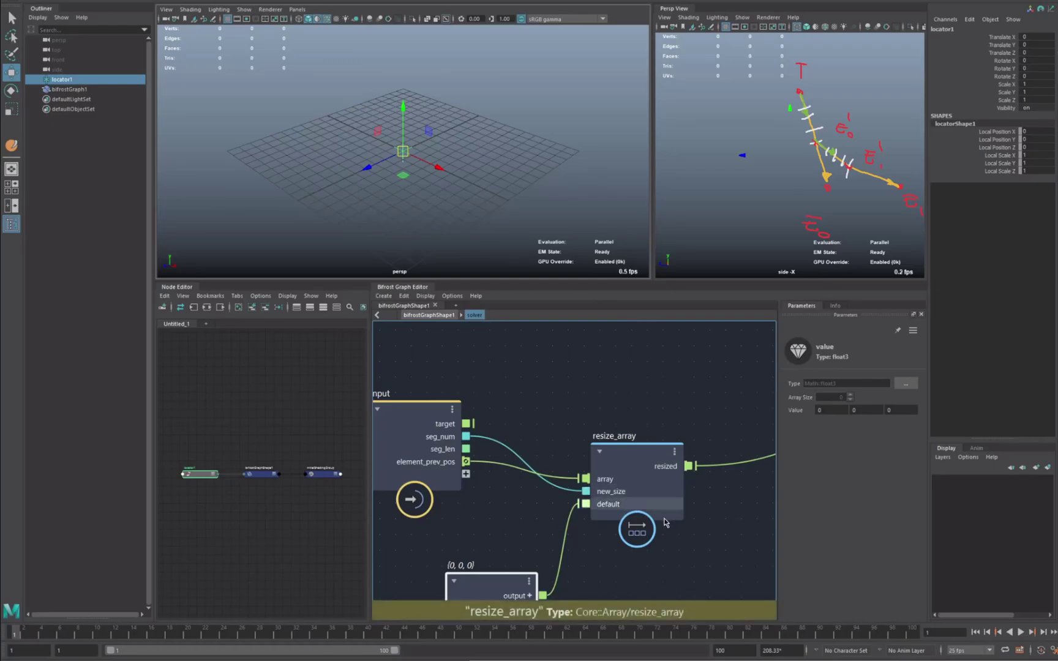
Return to the top-level bifrostGraphShape1 graph and connect the solver's element_out_position to a new port on the repositioned output node.
{"action": "middle_click_drag", "start_coordinate": [685, 522], "coordinate": [562, 498], "text": "alt"}
{"action": "scroll", "coordinate": [573, 499], "scroll_direction": "down", "scroll_amount": 3}
{"action": "left_click", "coordinate": [442, 314]}
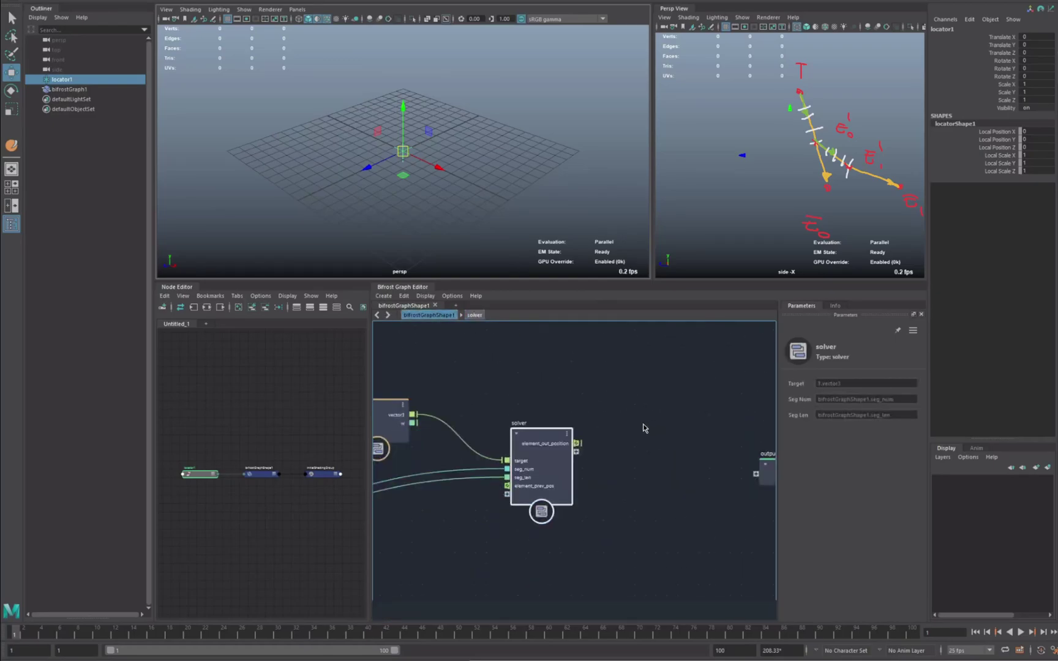
{"action": "middle_click_drag", "start_coordinate": [643, 428], "coordinate": [525, 421], "text": "alt"}
{"action": "left_click_drag", "start_coordinate": [678, 467], "coordinate": [710, 451]}
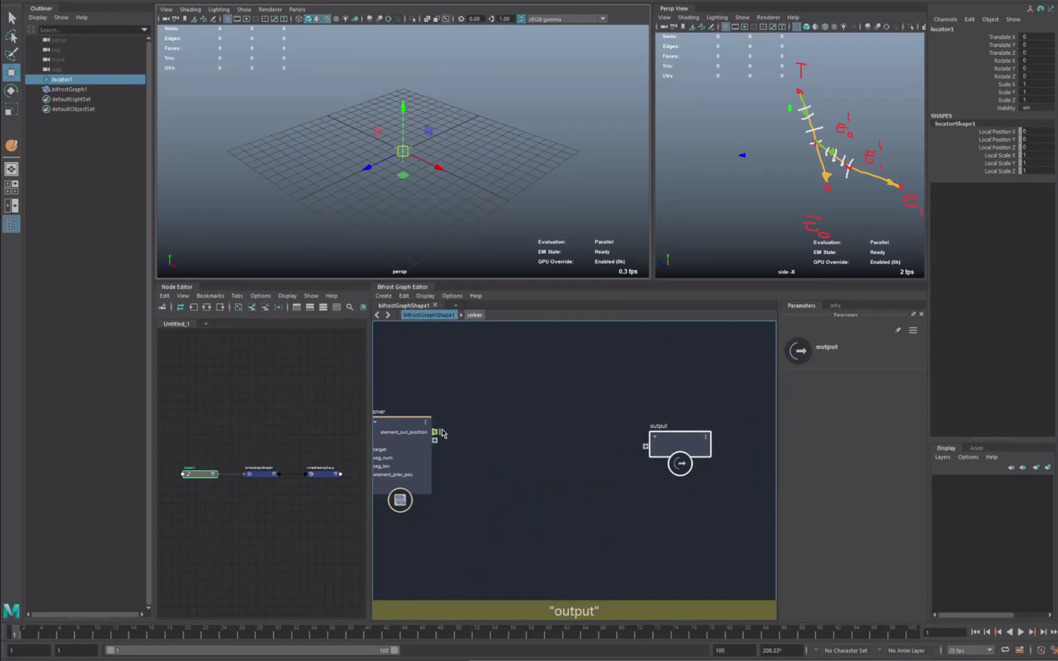
{"action": "left_click_drag", "start_coordinate": [440, 432], "coordinate": [685, 452]}
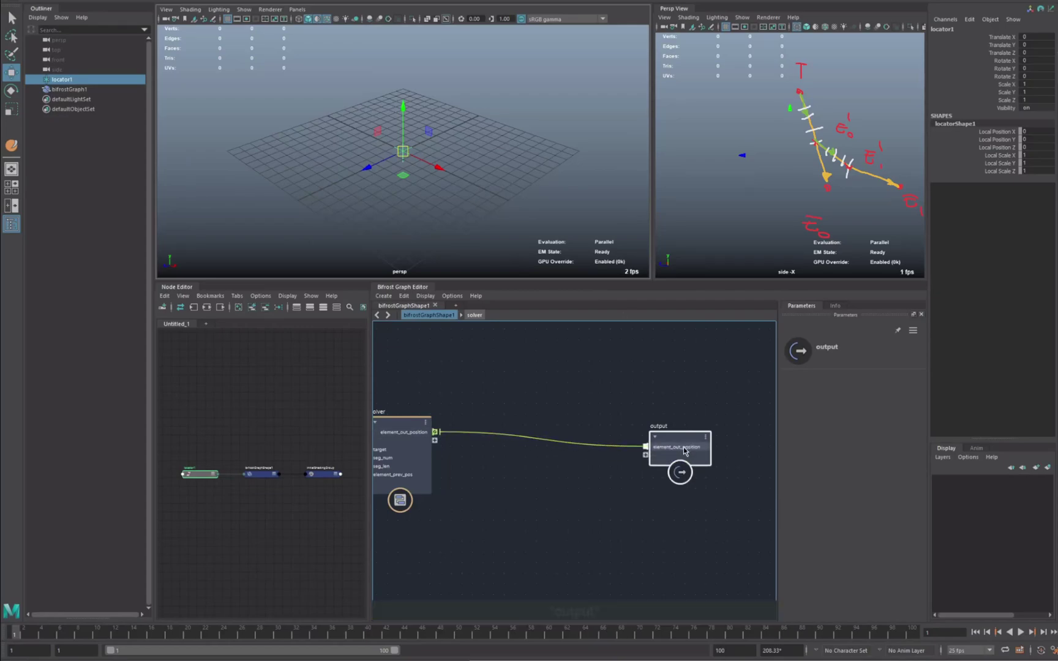
Create a value node and insert it into the element_out_position connection between the solver and the output node.
{"action": "scroll", "coordinate": [612, 404], "scroll_direction": "up", "scroll_amount": 3}
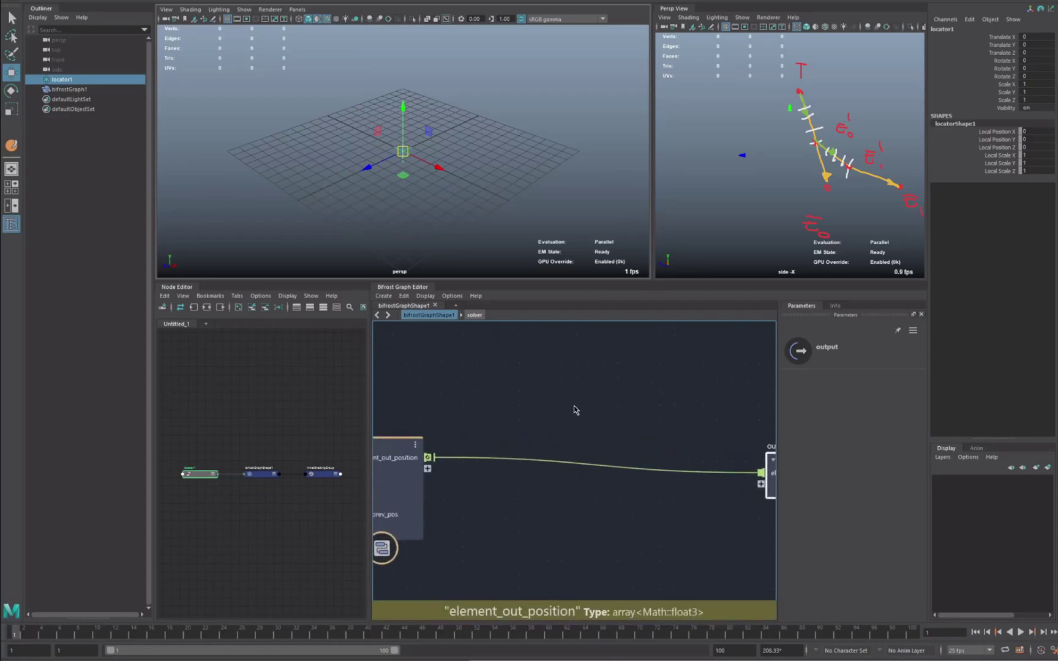
{"action": "middle_click_drag", "start_coordinate": [600, 414], "coordinate": [538, 389]}
{"action": "left_click", "coordinate": [554, 549]}
{"action": "key", "text": "Tab"}
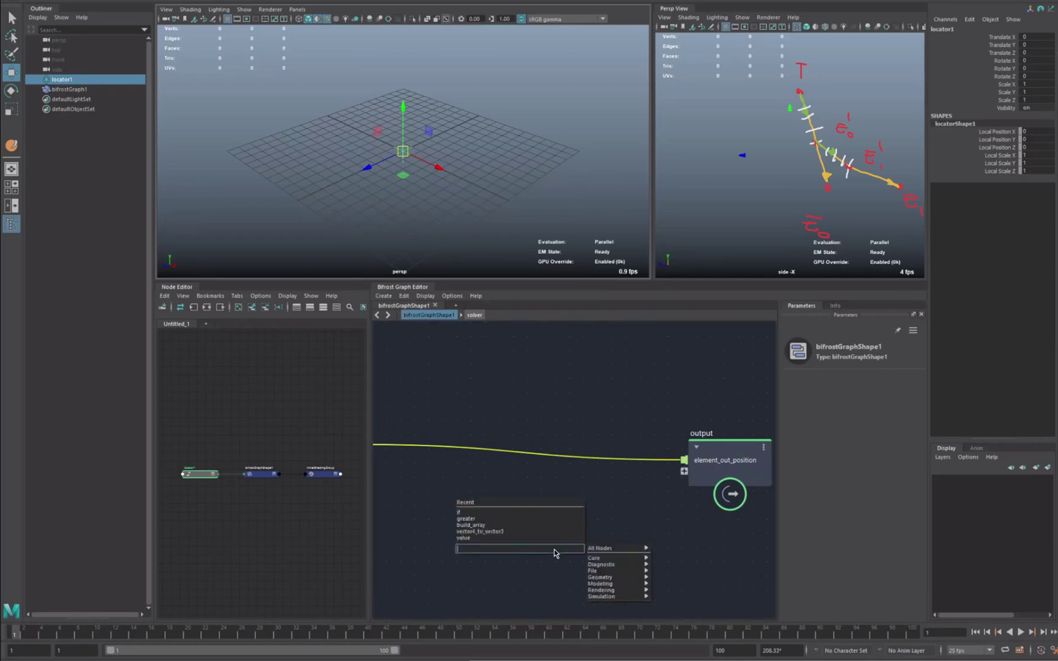
{"action": "type", "text": "va"}
{"action": "key", "text": "Down"}
{"action": "key", "text": "Down"}
{"action": "key", "text": "Down"}
{"action": "key", "text": "Down"}
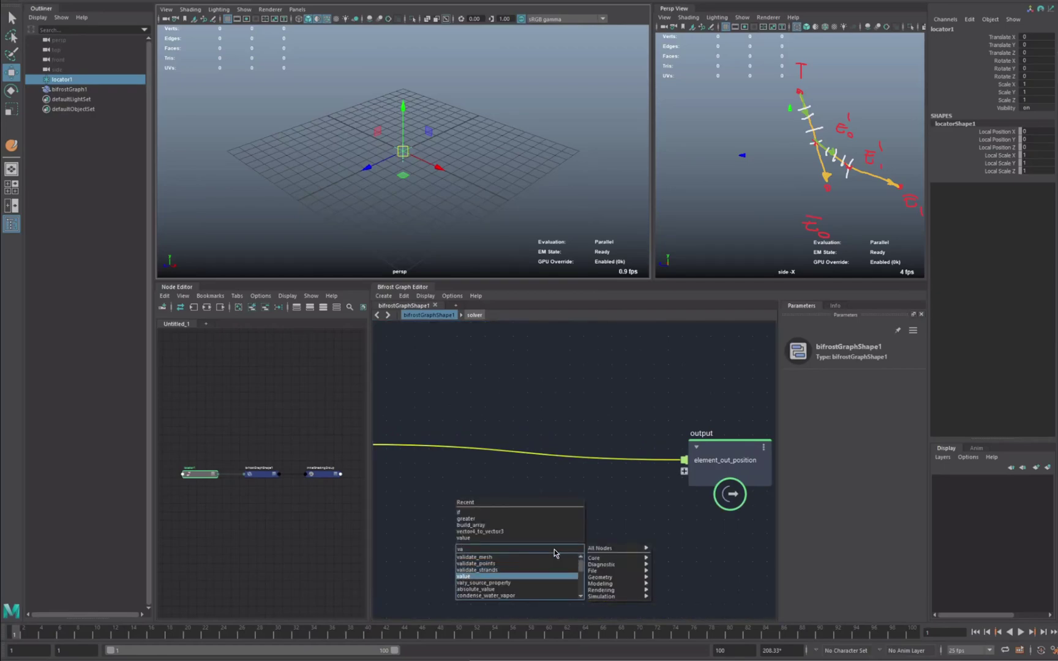
{"action": "key", "text": "Return"}
{"action": "left_click_drag", "start_coordinate": [527, 565], "coordinate": [538, 514]}
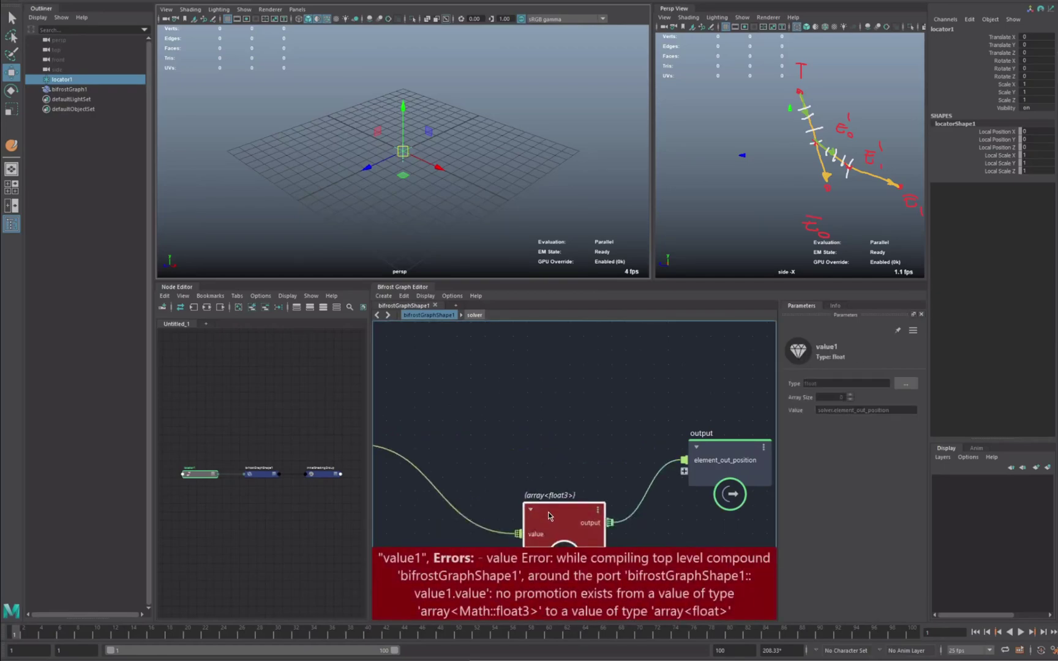
Set the inserted value node's type to an array of three-component 32-bit floating point vectors.
{"action": "left_click", "coordinate": [906, 384]}
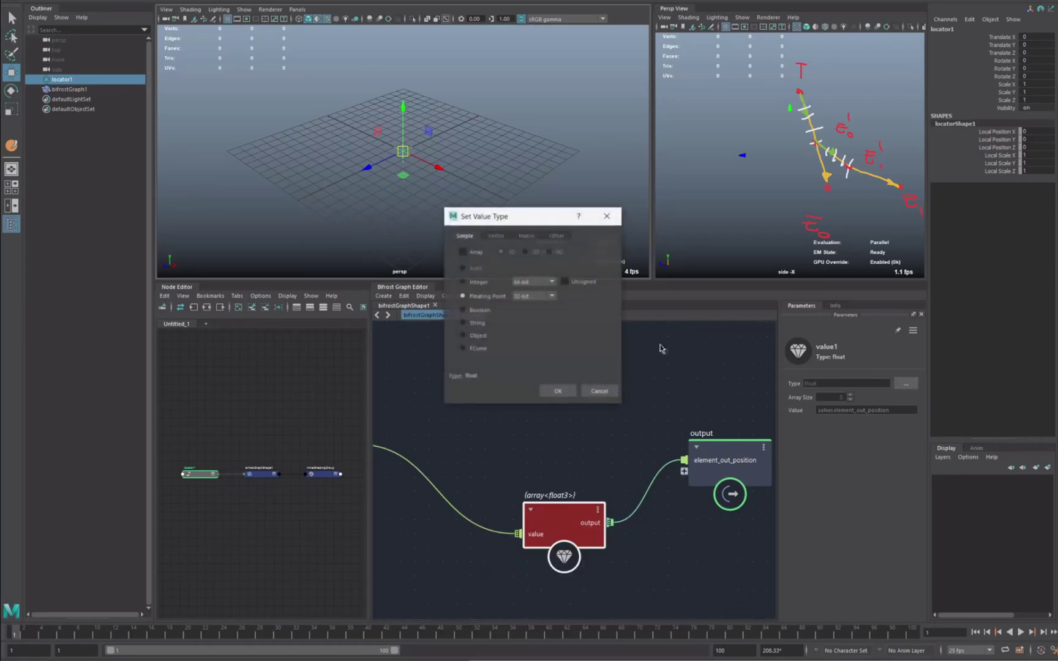
{"action": "left_click", "coordinate": [495, 236]}
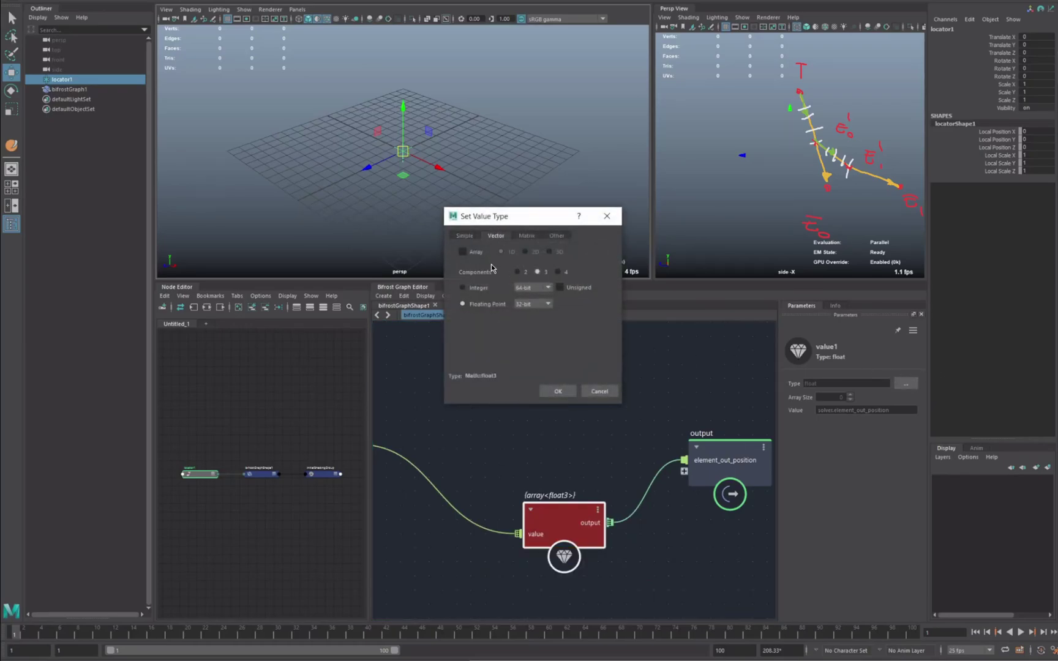
{"action": "left_click", "coordinate": [556, 391]}
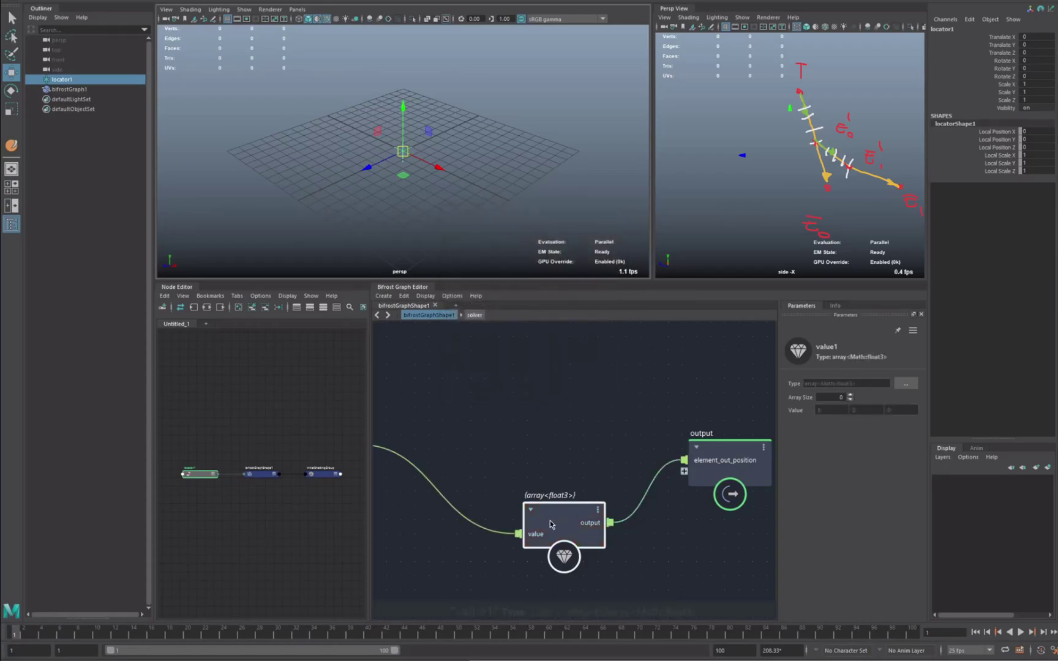
Reposition the float3 array value node level with the solver output and move the output node further away from it.
{"action": "left_click_drag", "start_coordinate": [539, 515], "coordinate": [524, 456]}
{"action": "scroll", "coordinate": [588, 367], "scroll_direction": "down", "scroll_amount": 2}
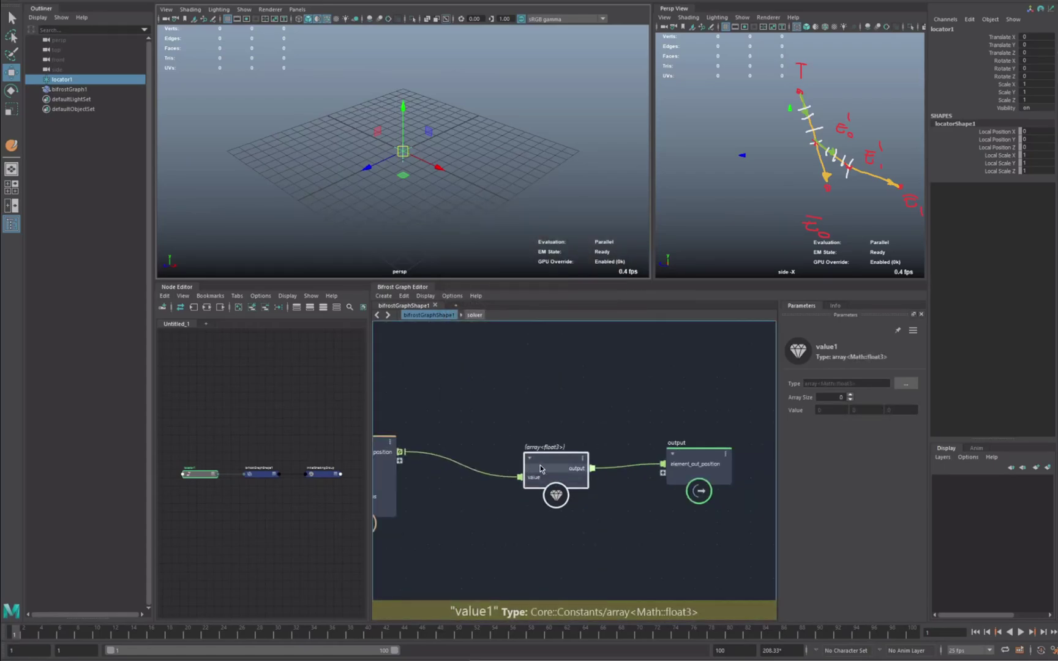
{"action": "left_click_drag", "start_coordinate": [701, 458], "coordinate": [733, 449]}
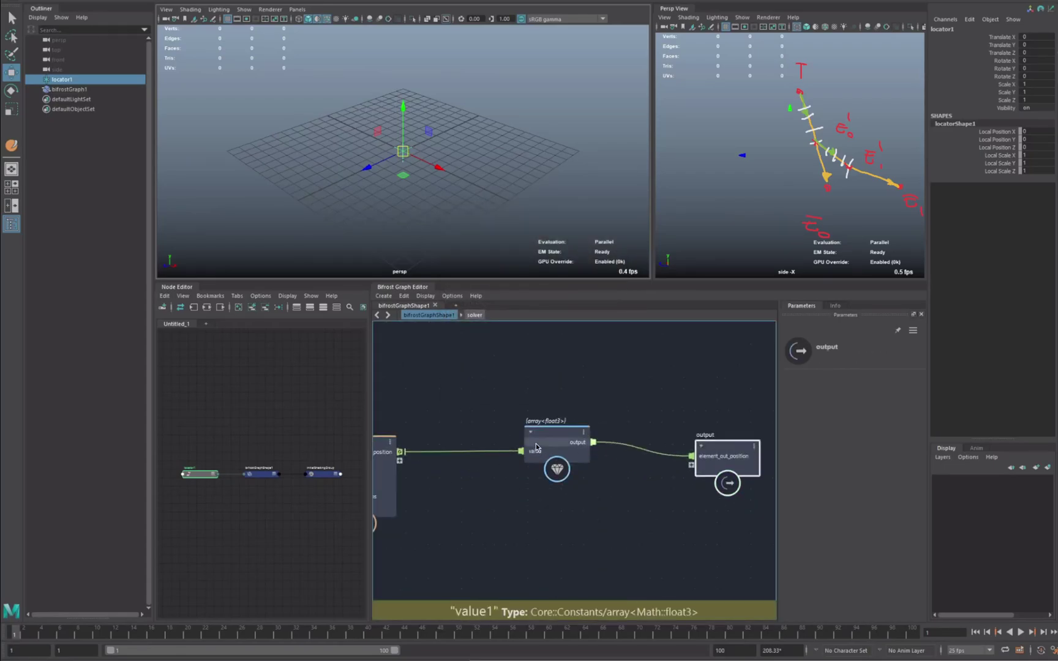
{"action": "left_click_drag", "start_coordinate": [535, 448], "coordinate": [536, 451]}
{"action": "left_click", "coordinate": [482, 511]}
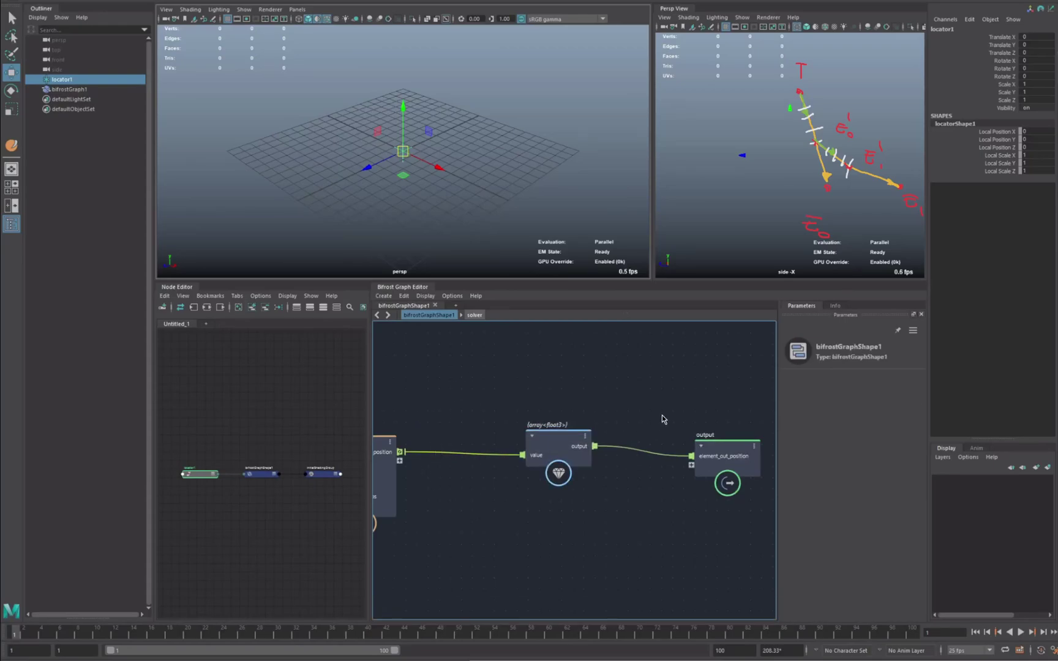
{"action": "middle_click_drag", "start_coordinate": [661, 420], "coordinate": [548, 453]}
{"action": "left_click_drag", "start_coordinate": [632, 481], "coordinate": [705, 493]}
{"action": "left_click_drag", "start_coordinate": [456, 457], "coordinate": [489, 464]}
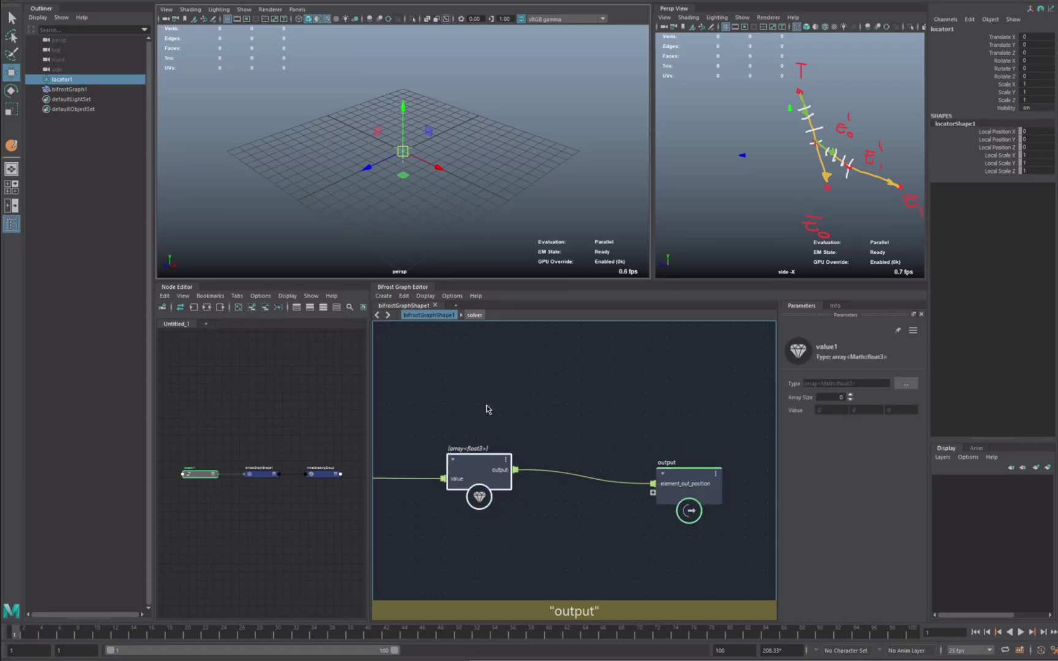
{"action": "middle_click_drag", "start_coordinate": [596, 451], "coordinate": [606, 460], "text": "alt"}
{"action": "left_click_drag", "start_coordinate": [701, 484], "coordinate": [738, 485]}
{"action": "scroll", "coordinate": [608, 432], "scroll_direction": "up", "scroll_amount": 1}
{"action": "left_click", "coordinate": [607, 433]}
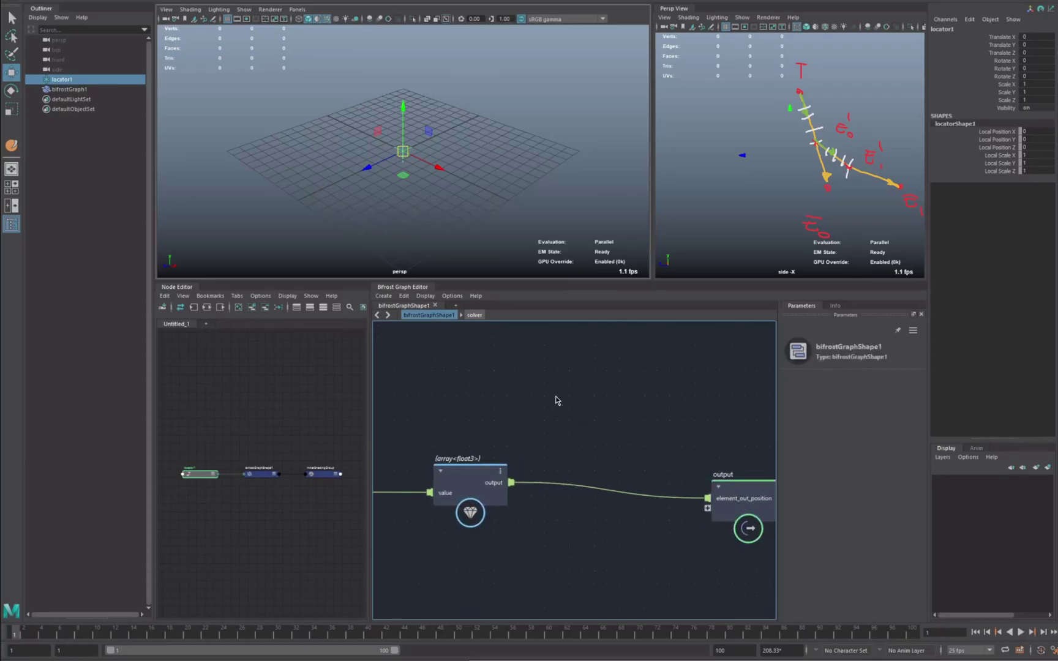
{"action": "scroll", "coordinate": [588, 424], "scroll_direction": "down", "scroll_amount": 1}
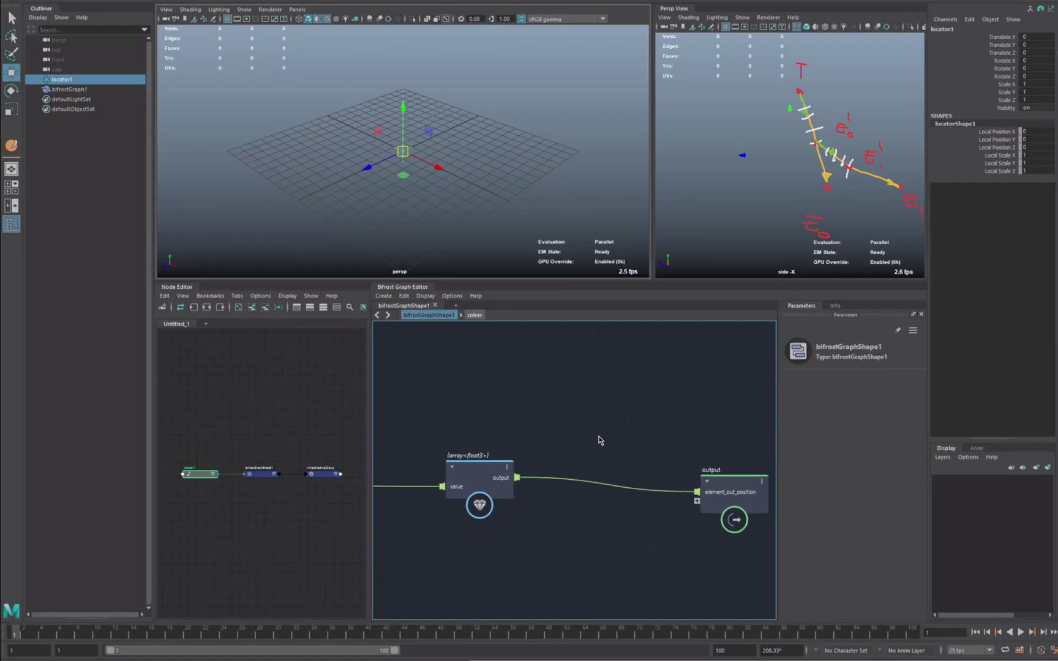
Create a construct_strands node above the output node and connect the array value node's output to its point_position port.
{"action": "key", "text": "Tab"}
{"action": "type", "text": "con"}
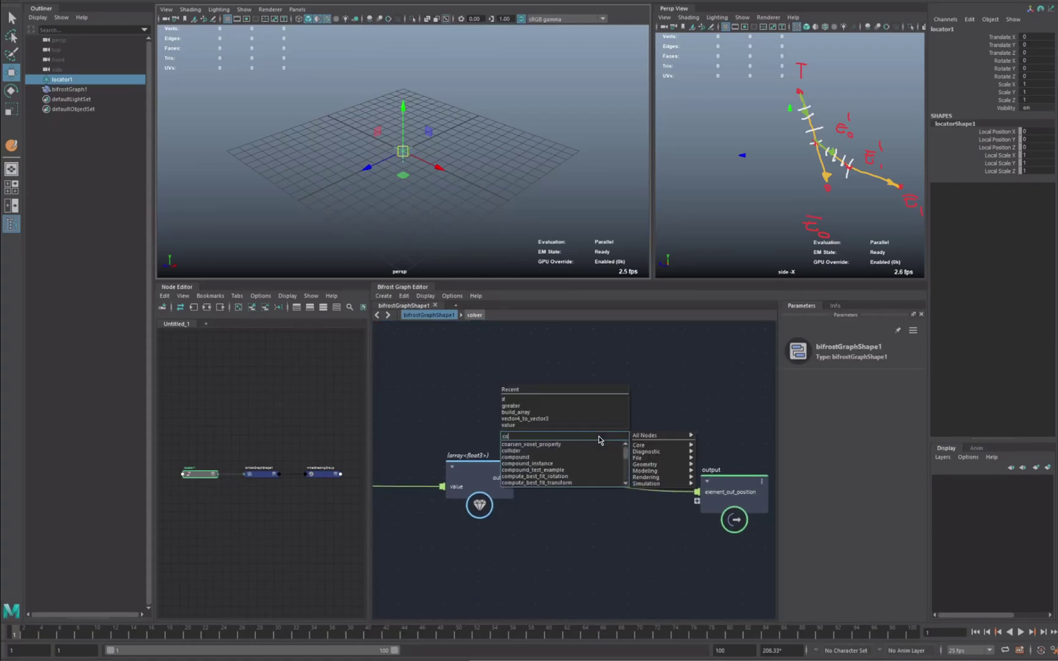
{"action": "key", "text": "Down"}
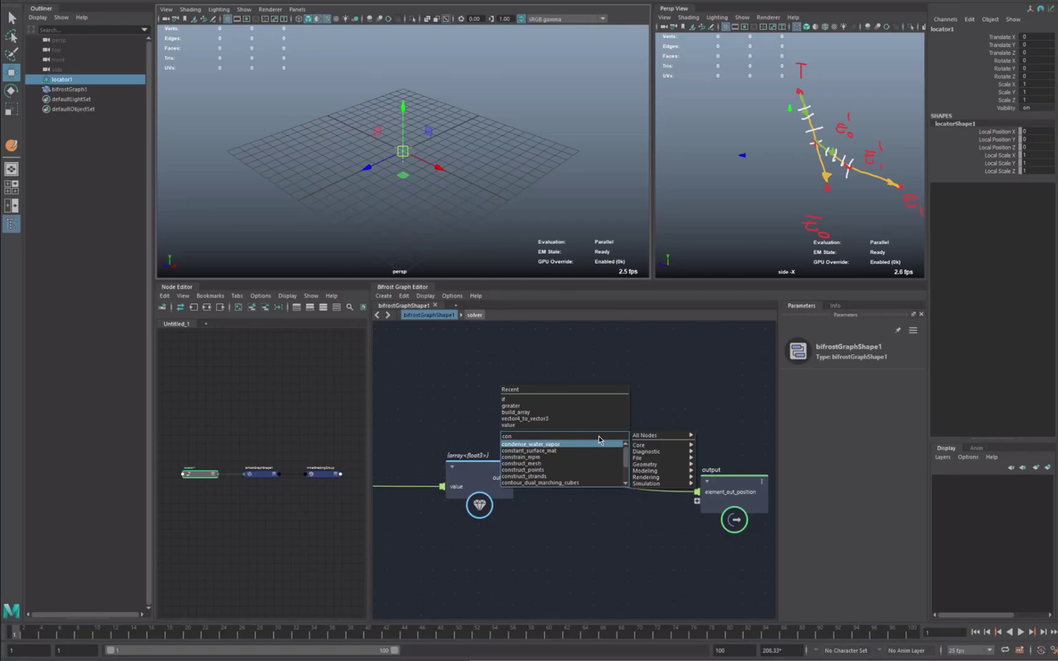
{"action": "key", "text": "Down"}
{"action": "key", "text": "Down"}
{"action": "key", "text": "Down"}
{"action": "key", "text": "Down"}
{"action": "key", "text": "Down"}
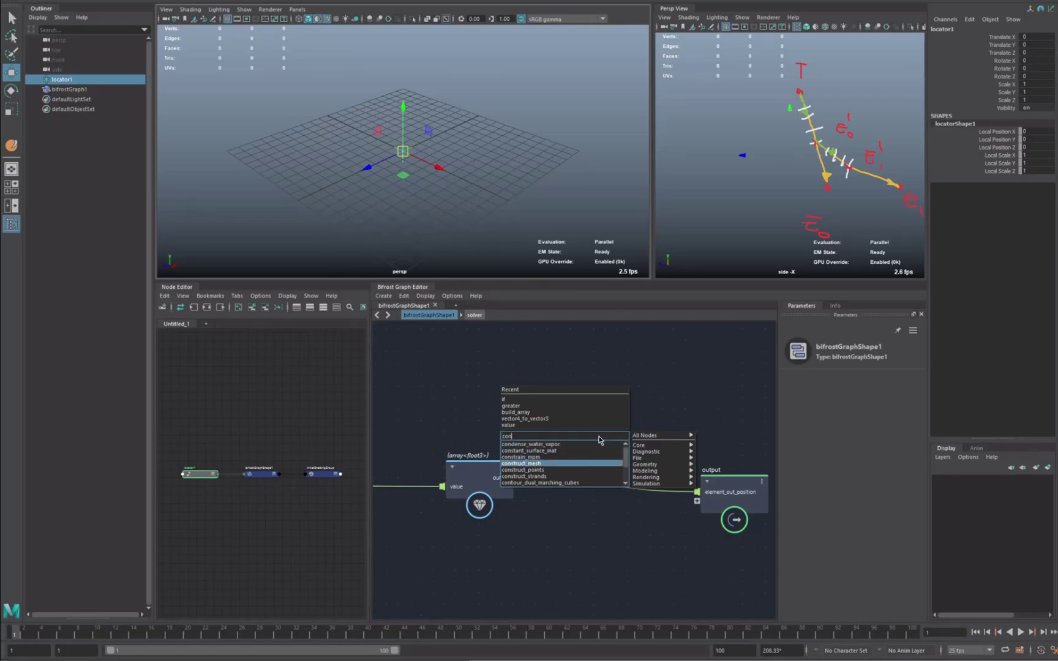
{"action": "key", "text": "Return"}
{"action": "left_click_drag", "start_coordinate": [599, 466], "coordinate": [635, 408]}
{"action": "left_click_drag", "start_coordinate": [517, 478], "coordinate": [644, 368]}
{"action": "middle_click_drag", "start_coordinate": [684, 378], "coordinate": [567, 415], "text": "alt"}
Create a terminal node and connect construct_strands' strands output to its diagnostic port.
{"action": "left_click", "coordinate": [691, 394]}
{"action": "key", "text": "Tab"}
{"action": "type", "text": "terminal"}
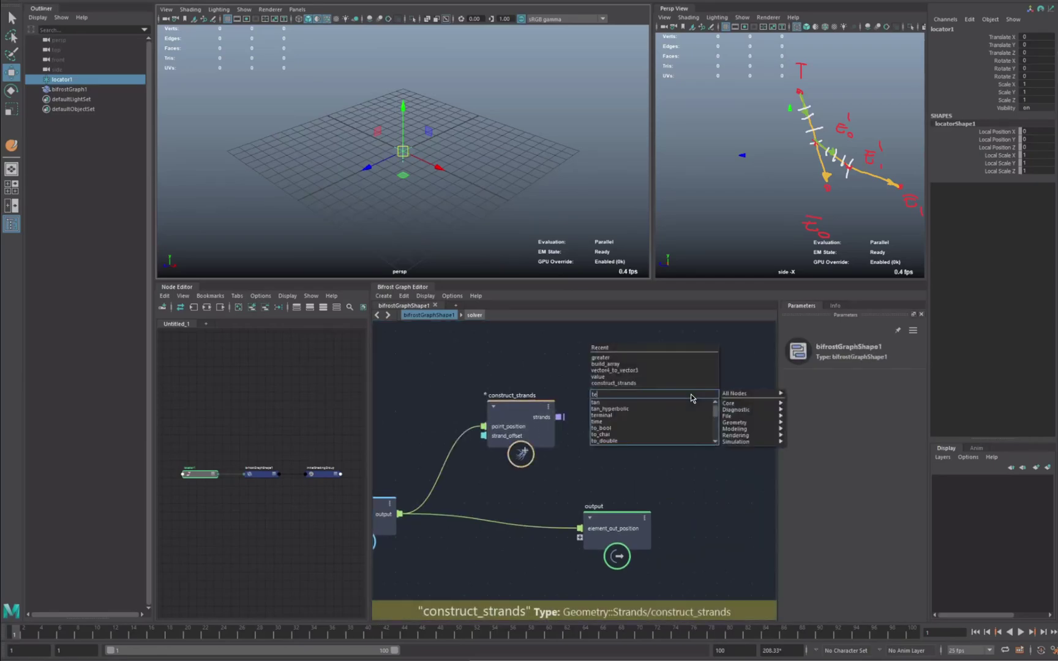
{"action": "key", "text": "Return"}
{"action": "left_click_drag", "start_coordinate": [568, 417], "coordinate": [672, 431]}
{"action": "middle_click_drag", "start_coordinate": [562, 345], "coordinate": [621, 368], "text": "alt"}
Create a create_mesh_sphere node, place it above construct_strands and expand its Transform ports.
{"action": "left_click", "coordinate": [622, 367]}
{"action": "key", "text": "Tab"}
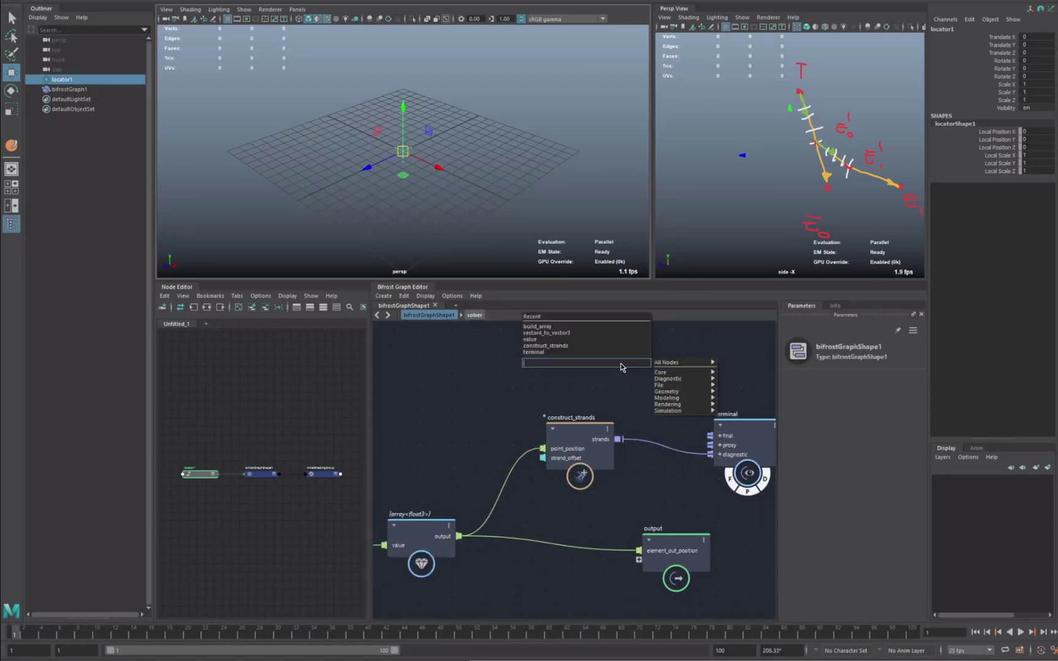
{"action": "type", "text": "sphe"}
{"action": "key", "text": "Down"}
{"action": "key", "text": "Down"}
{"action": "key", "text": "Down"}
{"action": "key", "text": "Return"}
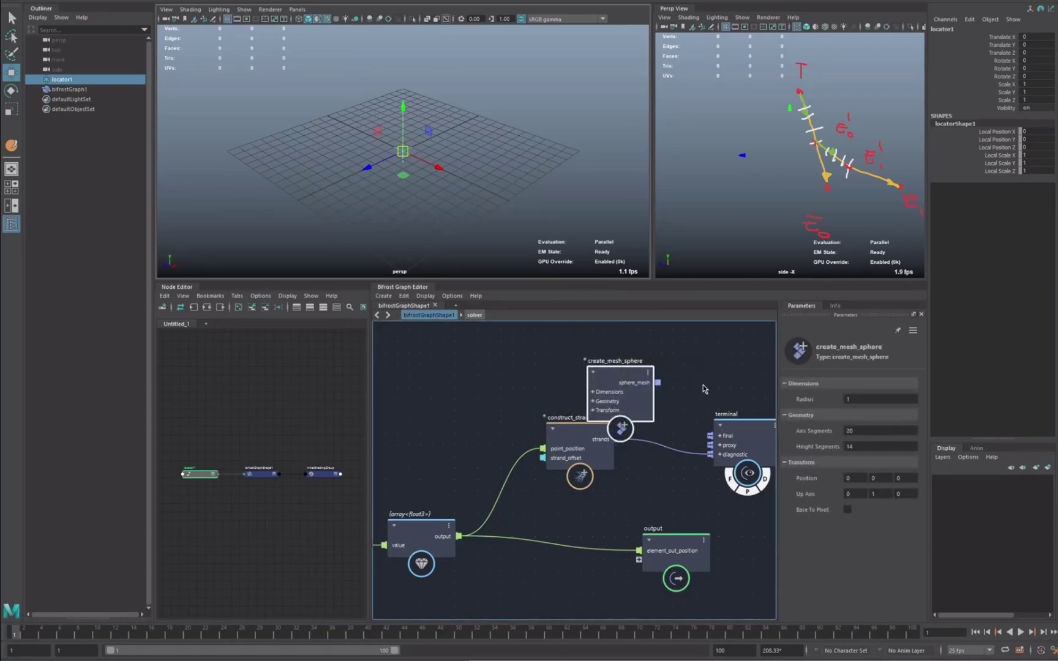
{"action": "left_click_drag", "start_coordinate": [612, 363], "coordinate": [539, 375]}
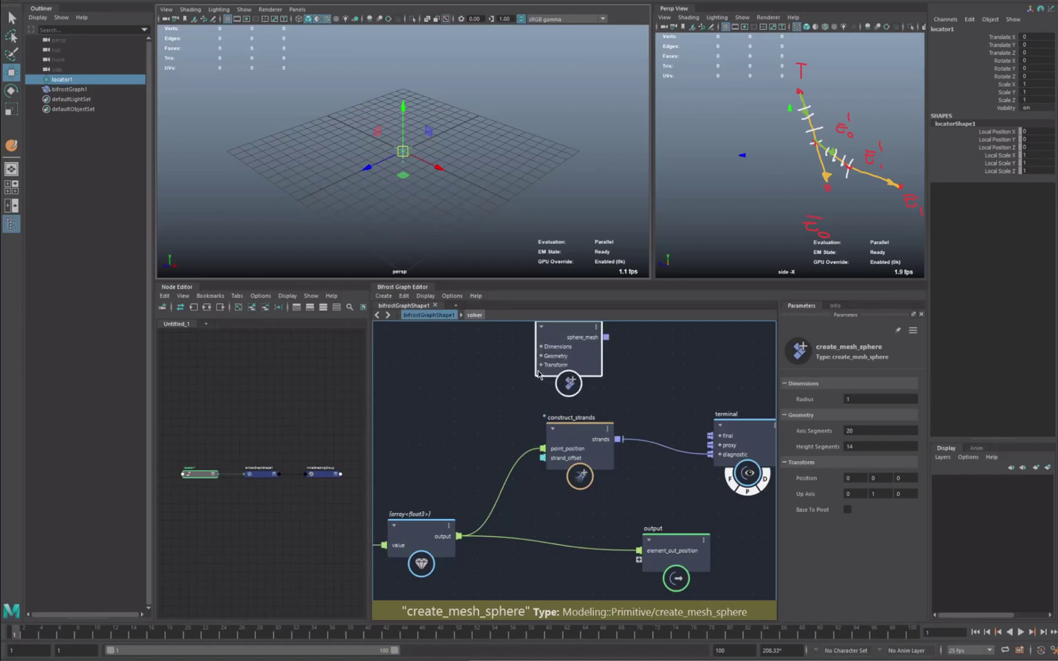
{"action": "left_click", "coordinate": [540, 364]}
{"action": "scroll", "coordinate": [639, 407], "scroll_direction": "up", "scroll_amount": 2}
{"action": "left_click_drag", "start_coordinate": [590, 393], "coordinate": [591, 375]}
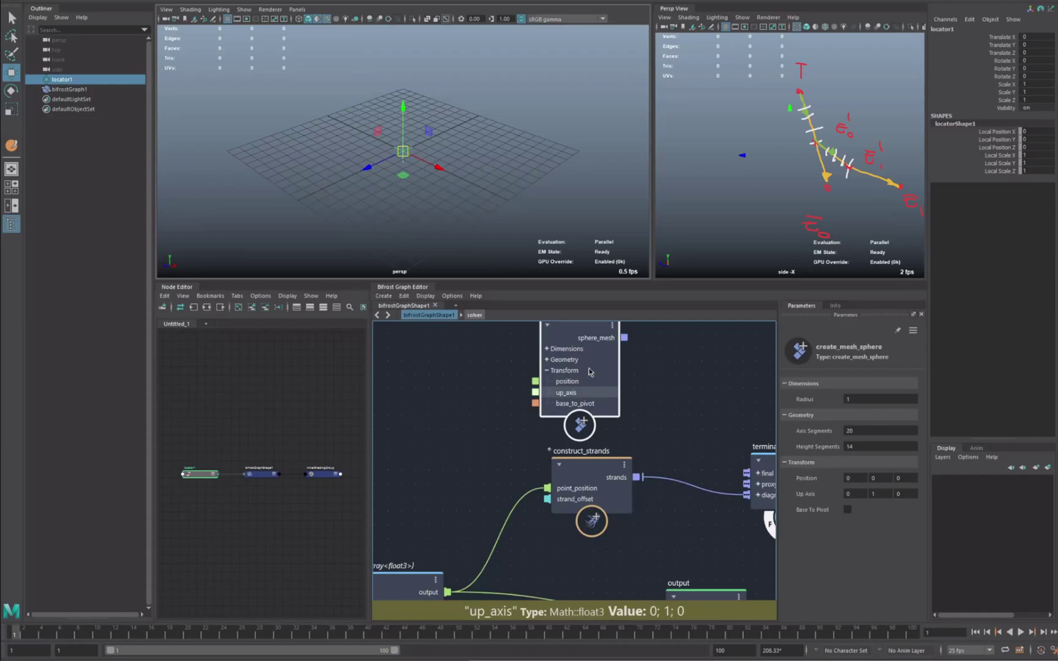
Connect sphere_mesh to the terminal's diagnostic port and set the sphere's radius to 0.25.
{"action": "left_click", "coordinate": [726, 453]}
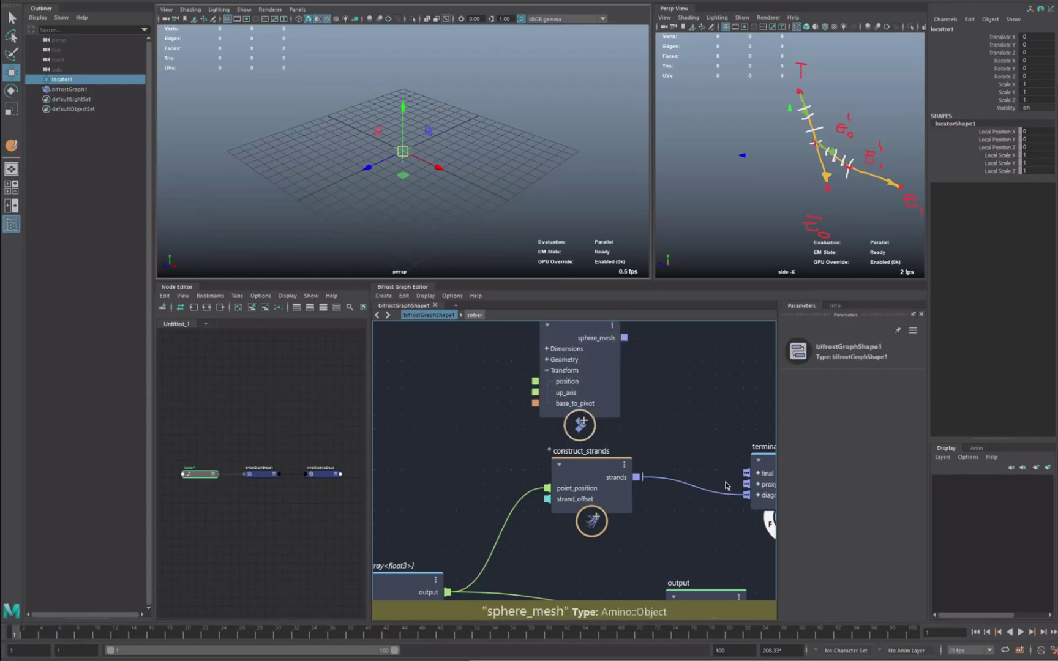
{"action": "left_click_drag", "start_coordinate": [624, 338], "coordinate": [750, 499]}
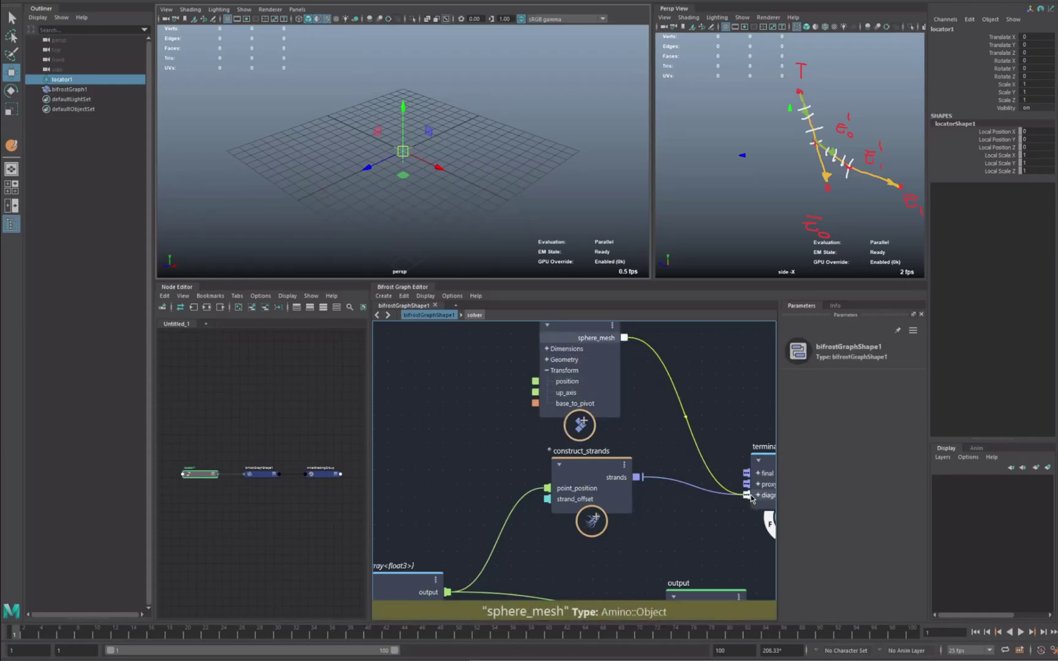
{"action": "left_click", "coordinate": [582, 338]}
{"action": "left_click", "coordinate": [863, 400]}
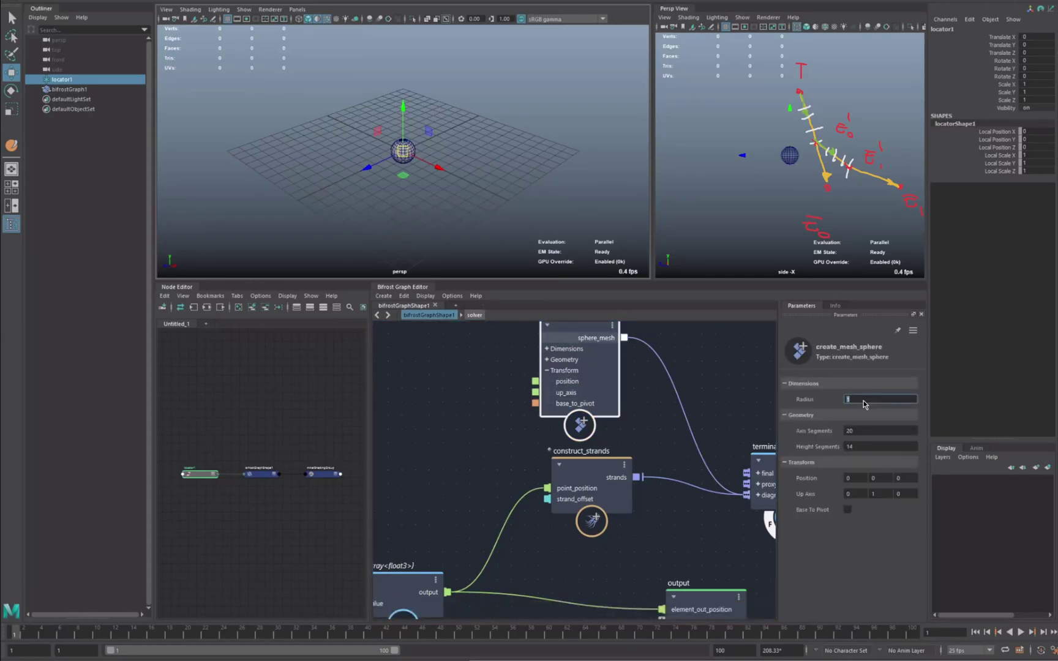
{"action": "key", "text": "Return"}
{"action": "left_click", "coordinate": [472, 439]}
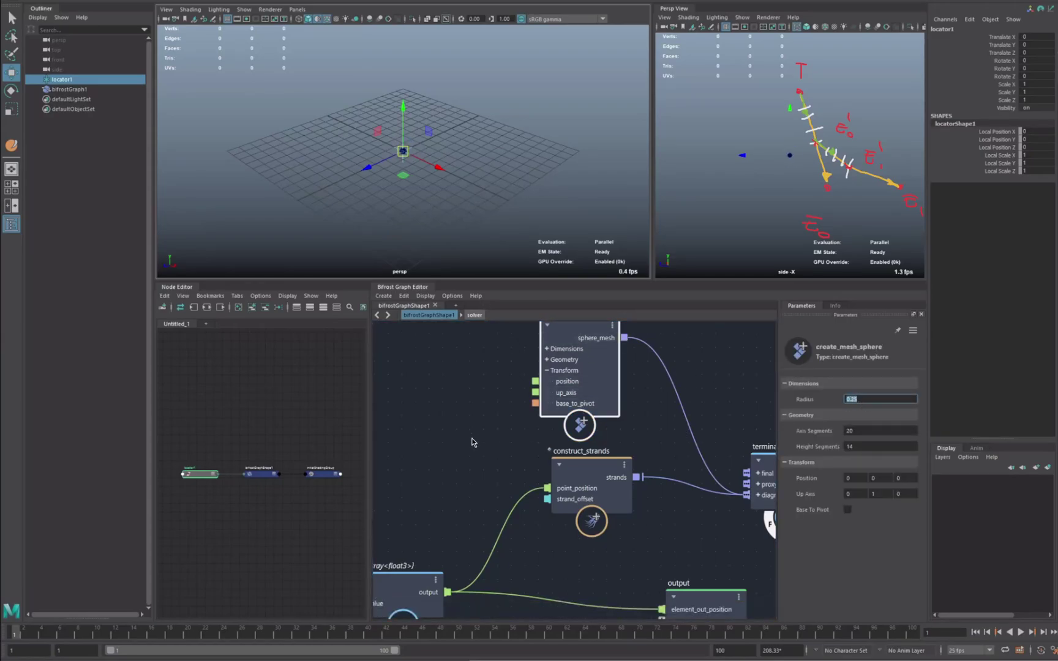
Connect the array value node's output to create_mesh_sphere's position port and raise the terminal node to between the two source nodes' heights.
{"action": "left_click_drag", "start_coordinate": [453, 589], "coordinate": [542, 382]}
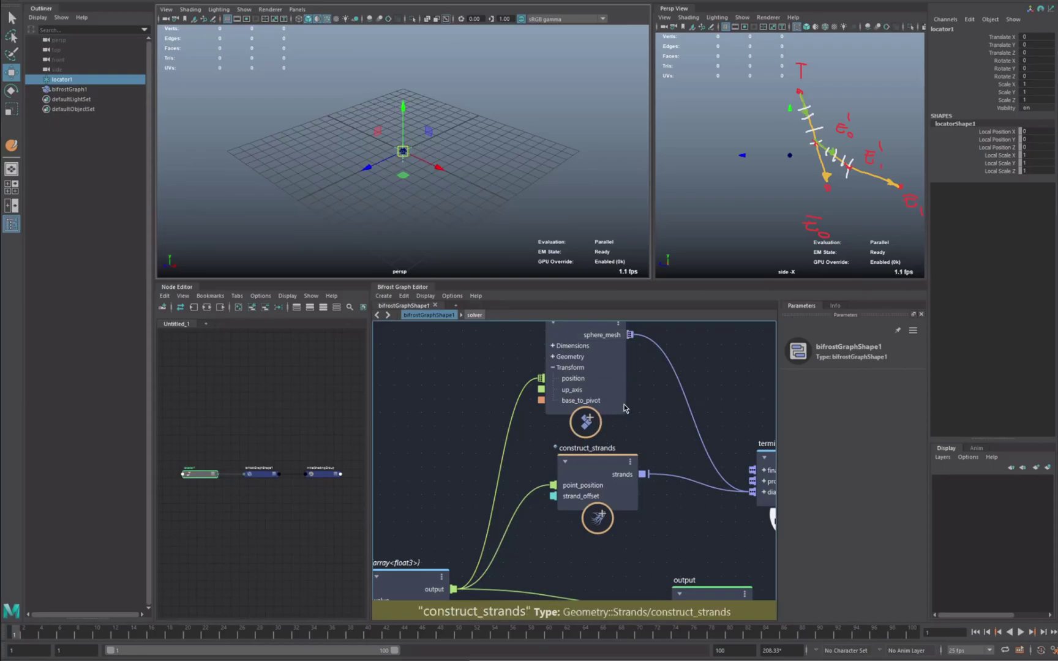
{"action": "middle_click_drag", "start_coordinate": [593, 366], "coordinate": [584, 409]}
{"action": "scroll", "coordinate": [585, 410], "scroll_direction": "down", "scroll_amount": 1}
{"action": "middle_click_drag", "start_coordinate": [618, 454], "coordinate": [585, 455]}
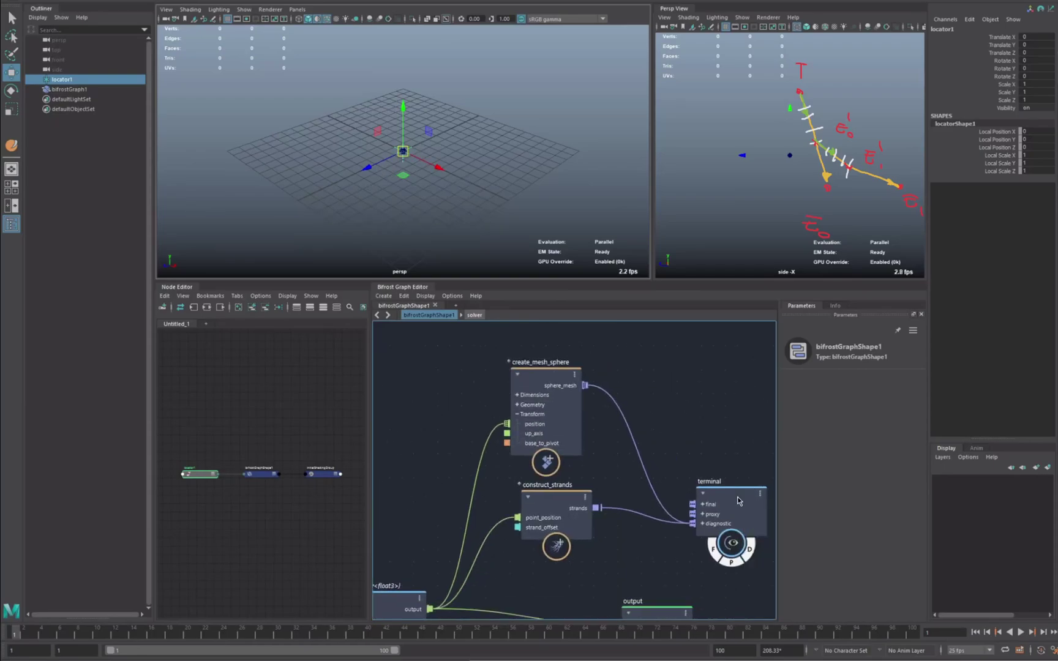
{"action": "left_click_drag", "start_coordinate": [738, 499], "coordinate": [735, 419]}
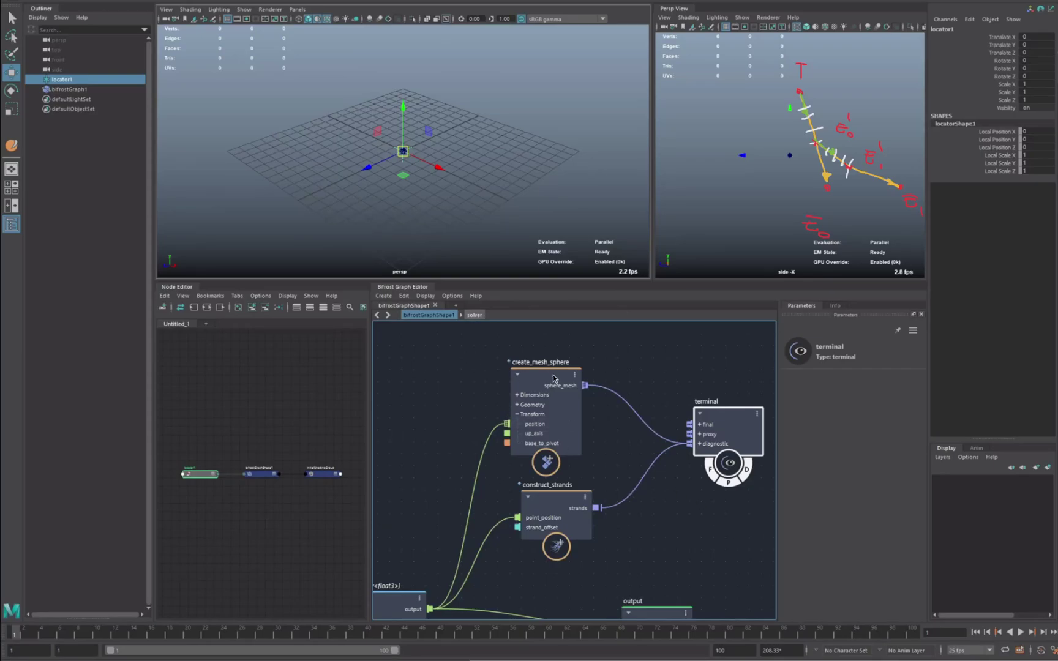
Create a backdrop around the create_mesh_sphere, construct_strands and terminal nodes.
{"action": "scroll", "coordinate": [551, 376], "scroll_direction": "down", "scroll_amount": 1}
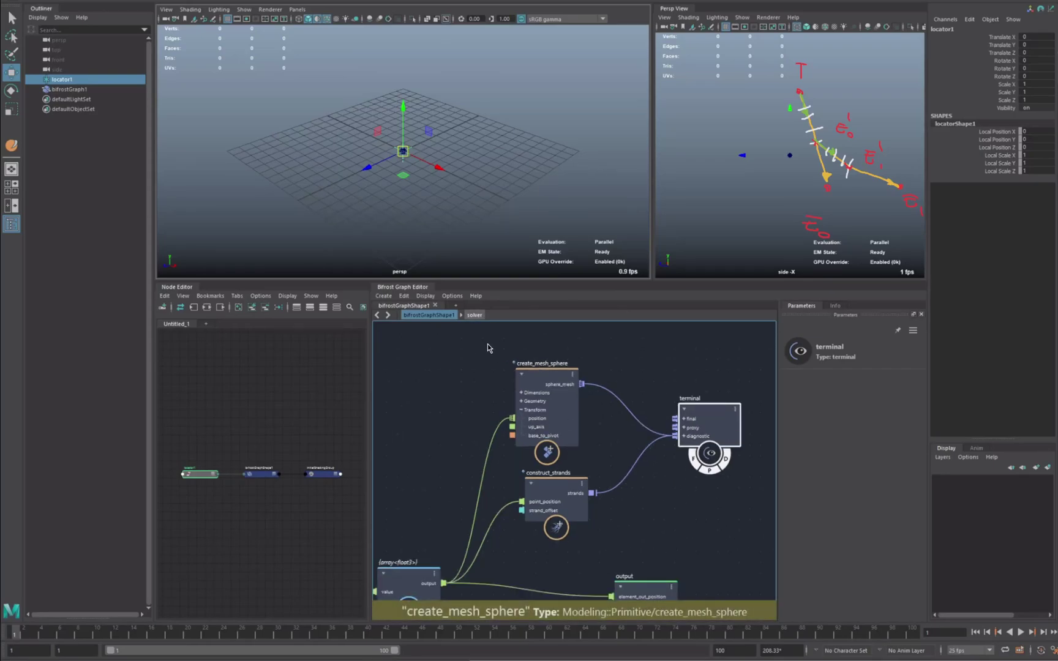
{"action": "left_click_drag", "start_coordinate": [491, 335], "coordinate": [810, 568]}
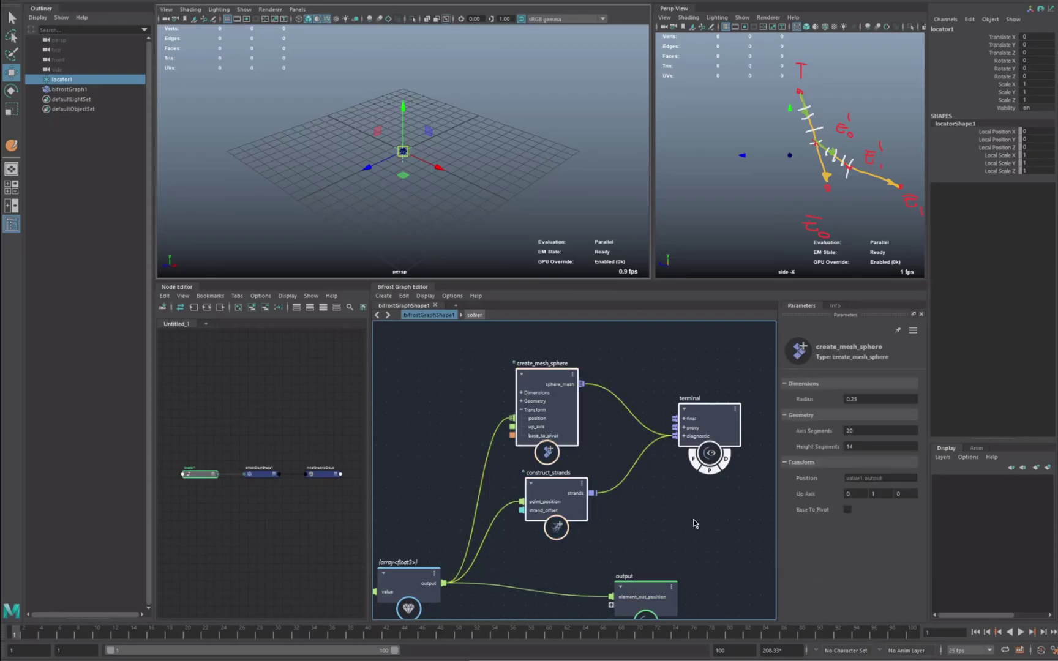
{"action": "right_click", "coordinate": [679, 517]}
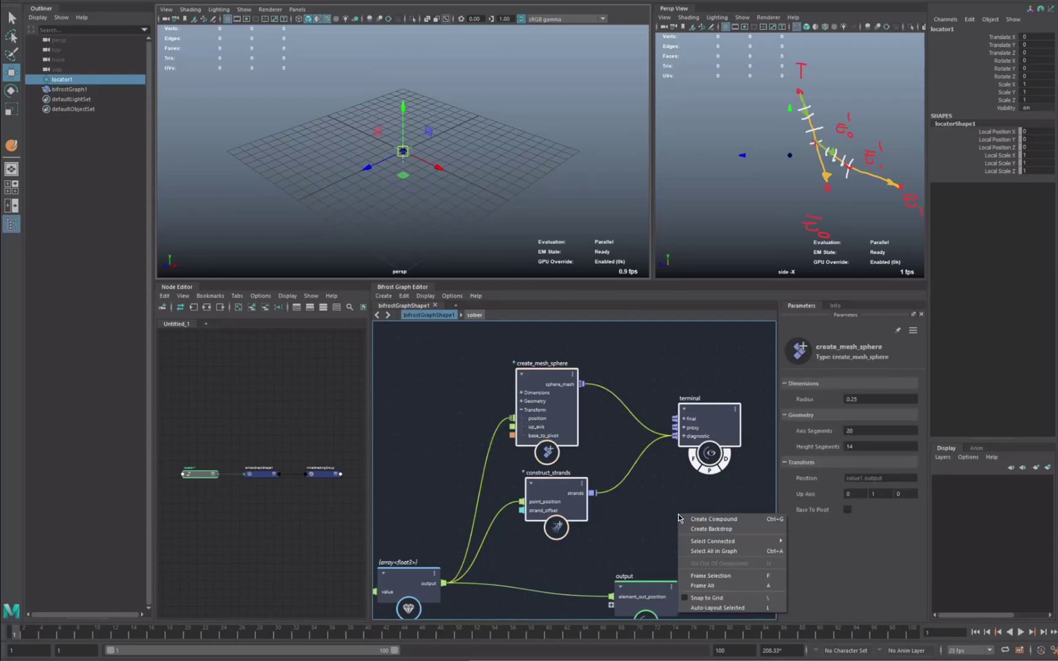
{"action": "left_click", "coordinate": [706, 530]}
{"action": "left_click_drag", "start_coordinate": [656, 529], "coordinate": [691, 468]}
{"action": "left_click", "coordinate": [534, 542]}
Open the solver compound for editing and widen the Bifrost Graph Editor into the Node Editor's space.
{"action": "middle_click_drag", "start_coordinate": [432, 508], "coordinate": [493, 463], "text": "alt"}
{"action": "scroll", "coordinate": [521, 435], "scroll_direction": "down", "scroll_amount": 3}
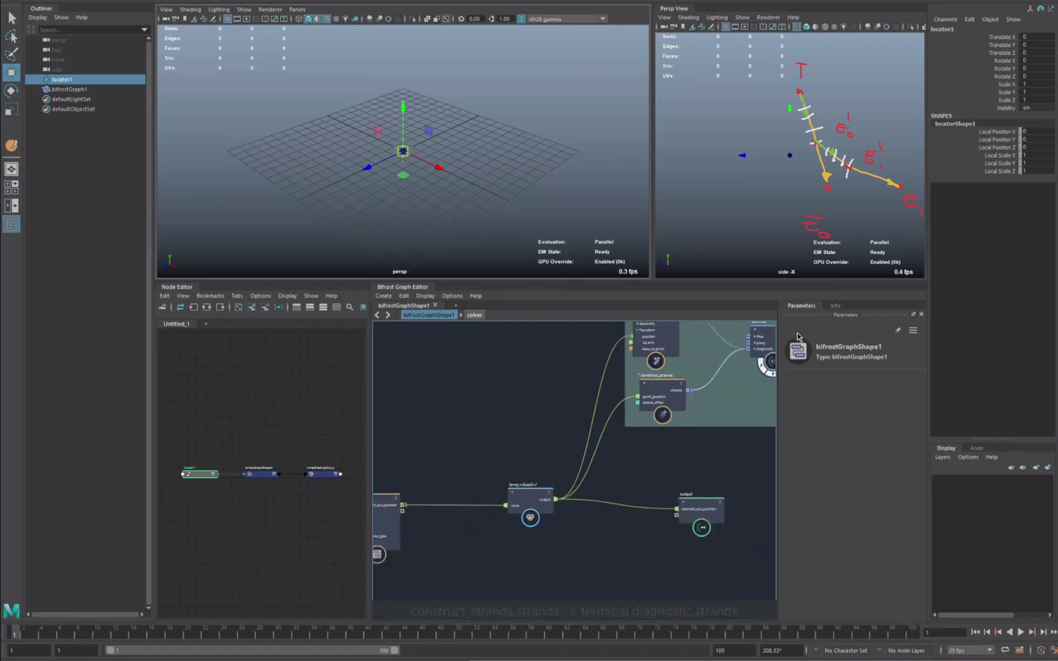
{"action": "middle_click_drag", "start_coordinate": [448, 525], "coordinate": [644, 533], "text": "alt"}
{"action": "double_click", "coordinate": [606, 497]}
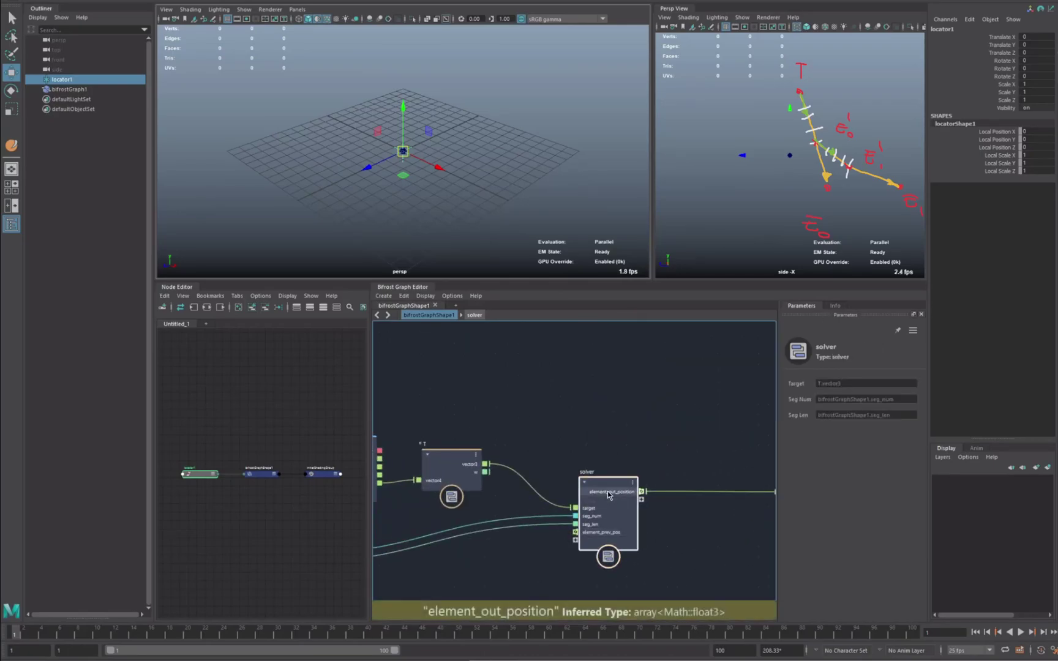
{"action": "middle_click_drag", "start_coordinate": [610, 379], "coordinate": [496, 390], "text": "alt"}
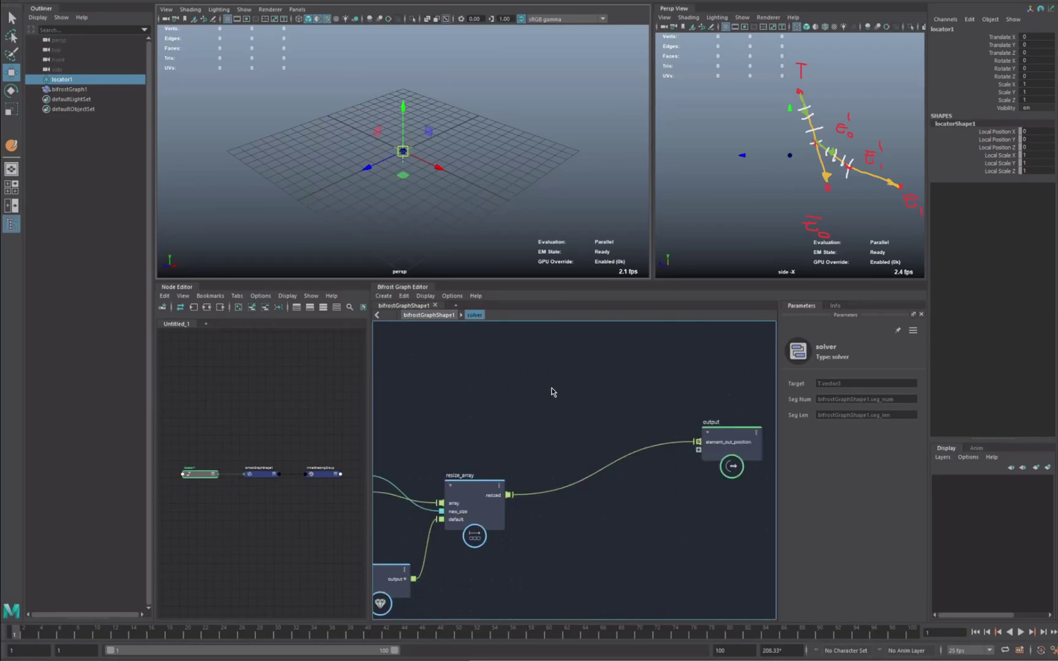
{"action": "left_click_drag", "start_coordinate": [369, 379], "coordinate": [272, 440]}
{"action": "right_click_drag", "start_coordinate": [514, 401], "coordinate": [554, 433], "text": "alt"}
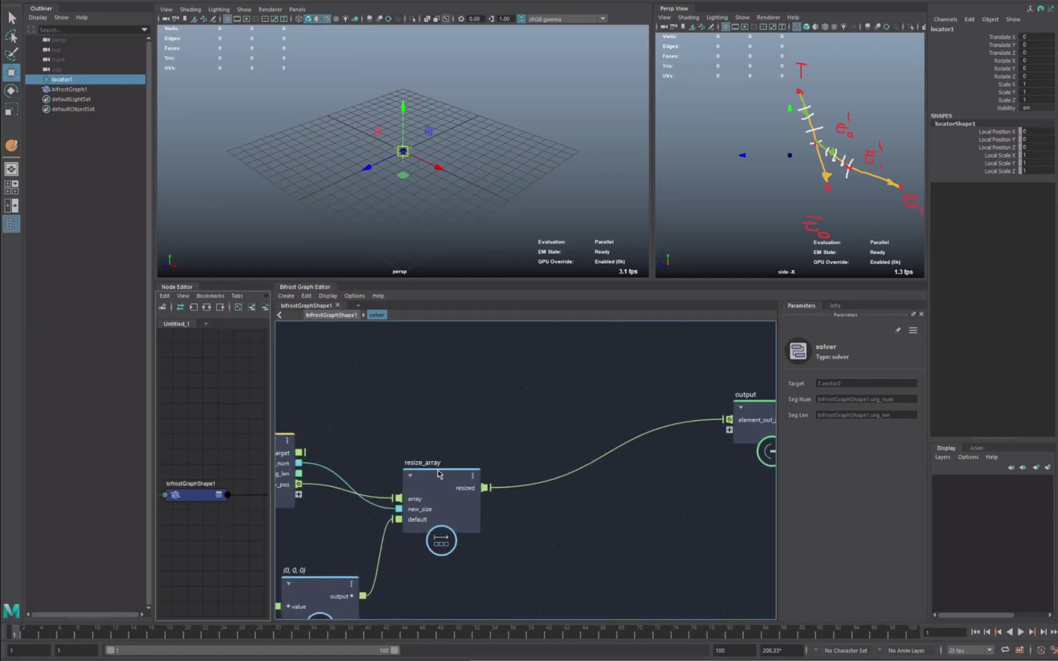
{"action": "left_click", "coordinate": [458, 484]}
{"action": "middle_click_drag", "start_coordinate": [455, 490], "coordinate": [568, 482], "text": "alt"}
{"action": "right_click_drag", "start_coordinate": [502, 478], "coordinate": [454, 465], "text": "alt"}
{"action": "middle_click_drag", "start_coordinate": [499, 475], "coordinate": [472, 482], "text": "alt"}
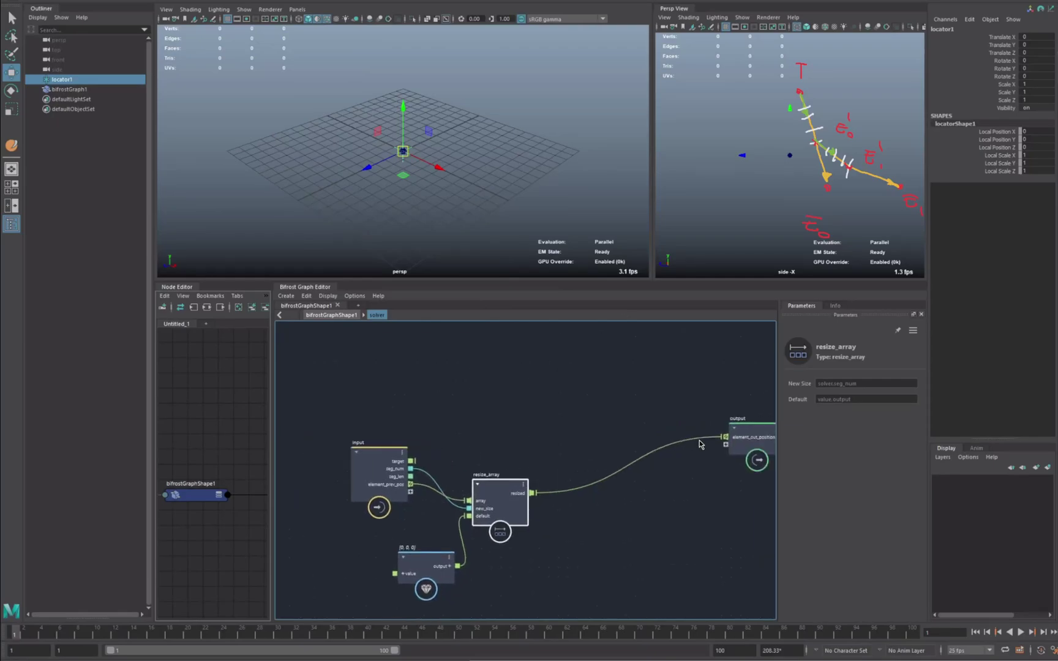
Move the (0, 0, 0) value node away from resize_array and shift the output node further out to free space between them.
{"action": "left_click_drag", "start_coordinate": [435, 569], "coordinate": [417, 574]}
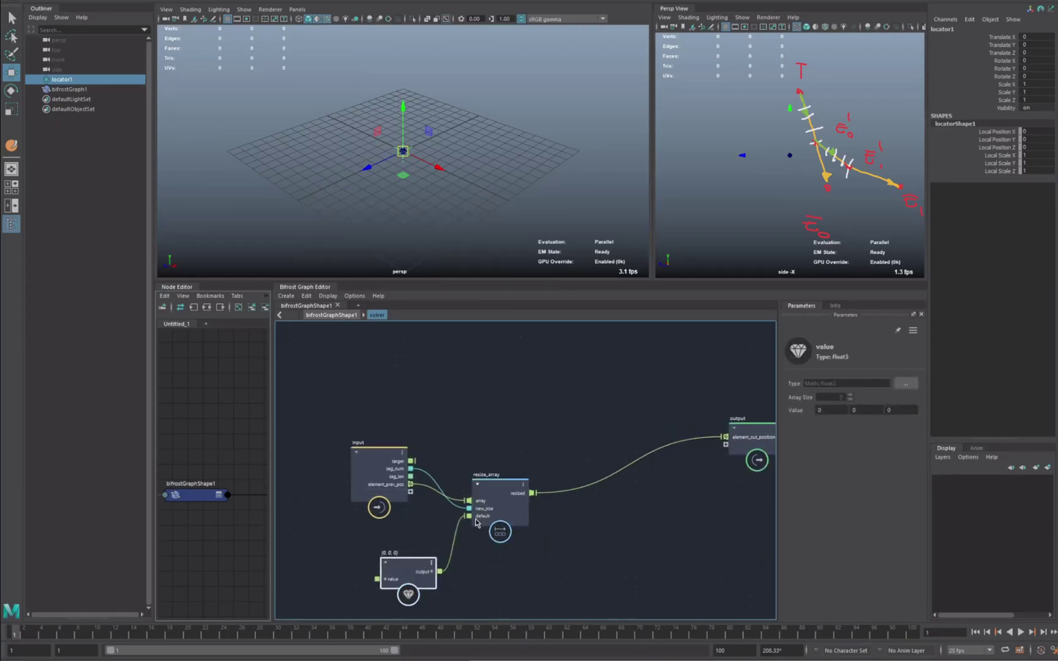
{"action": "middle_click_drag", "start_coordinate": [477, 522], "coordinate": [392, 542], "text": "alt"}
{"action": "right_click_drag", "start_coordinate": [392, 543], "coordinate": [428, 532], "text": "alt"}
{"action": "left_click_drag", "start_coordinate": [698, 450], "coordinate": [748, 451]}
Create an iterate node between resize_array and the output node.
{"action": "left_click", "coordinate": [585, 403]}
{"action": "key", "text": "Tab"}
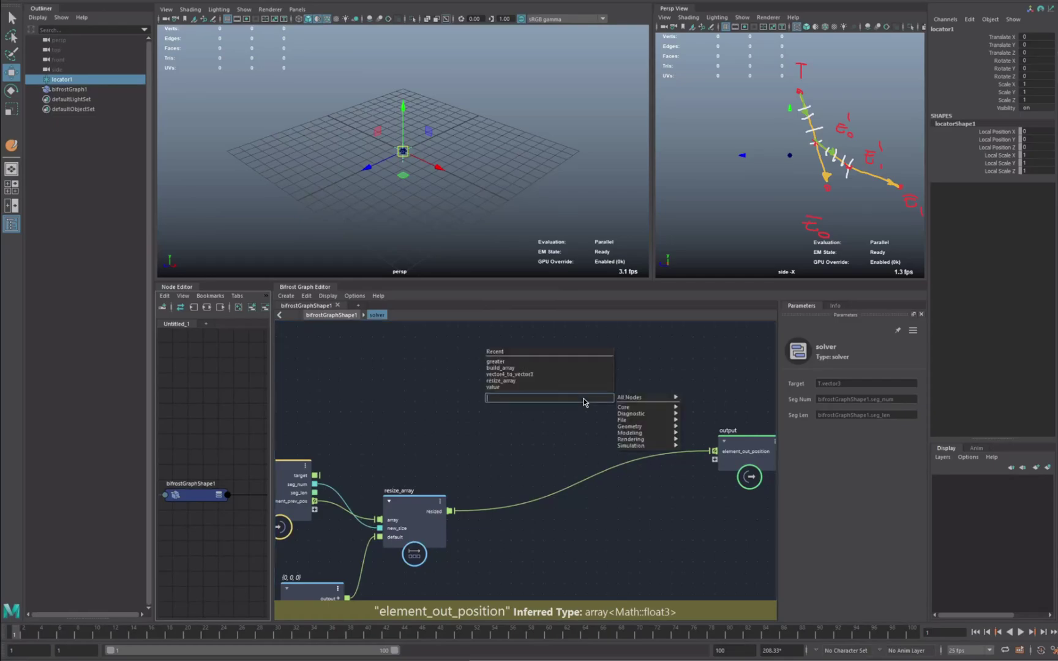
{"action": "type", "text": "ite"}
{"action": "key", "text": "Down"}
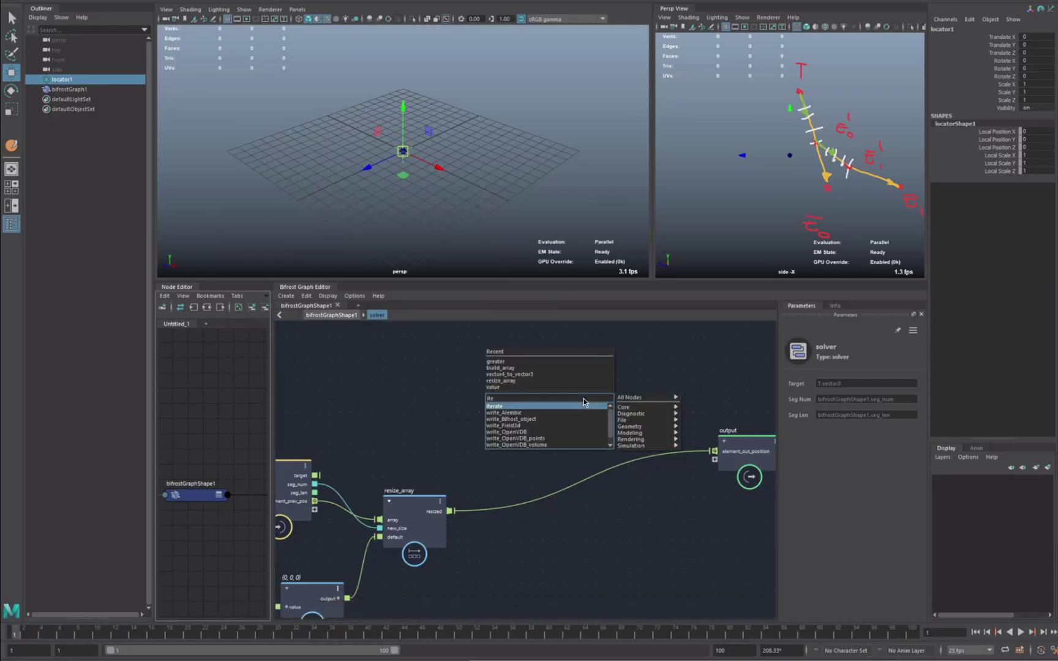
{"action": "key", "text": "Return"}
Connect the input node's target and resize_array's resized output to new ports on the iterate node.
{"action": "middle_click_drag", "start_coordinate": [456, 440], "coordinate": [472, 440], "text": "alt"}
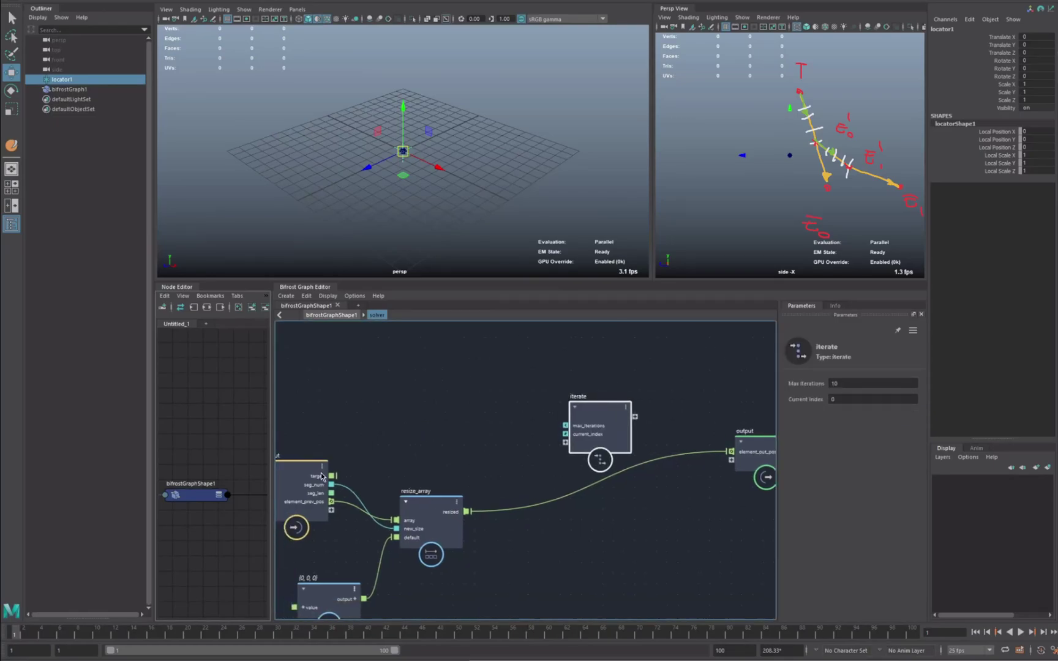
{"action": "left_click_drag", "start_coordinate": [331, 476], "coordinate": [574, 442]}
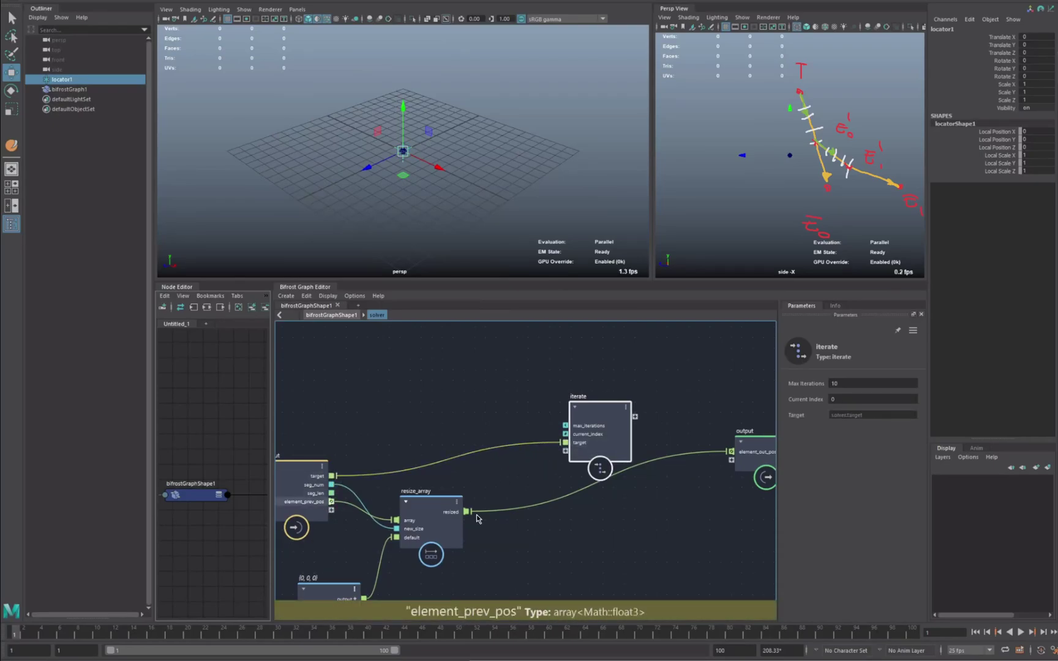
{"action": "left_click_drag", "start_coordinate": [549, 467], "coordinate": [574, 450]}
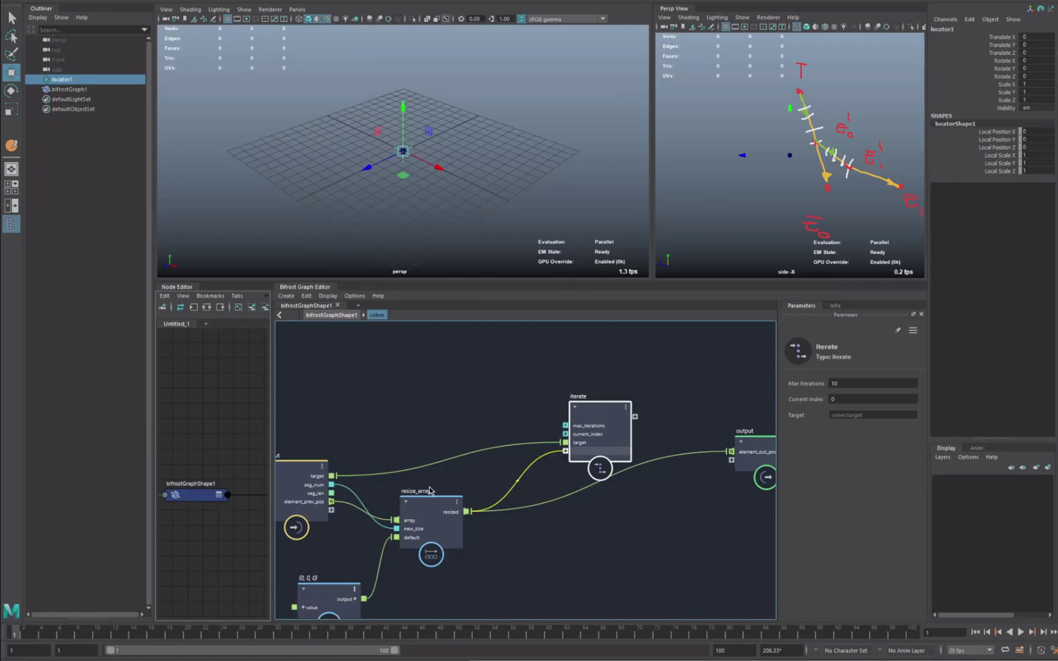
Undo the misplaced link and connect resize_array's resized output to its own new port on the iterate node, below target.
{"action": "left_click_drag", "start_coordinate": [419, 498], "coordinate": [573, 453]}
{"action": "key", "text": "ctrl+z"}
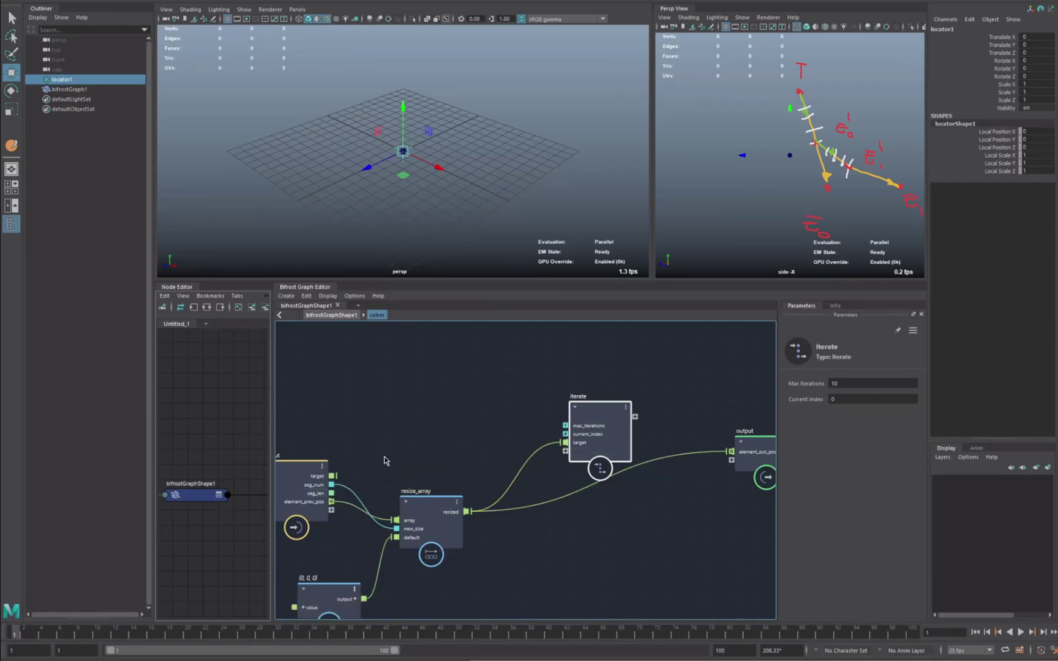
{"action": "key", "text": "ctrl+z"}
{"action": "left_click_drag", "start_coordinate": [468, 511], "coordinate": [578, 454]}
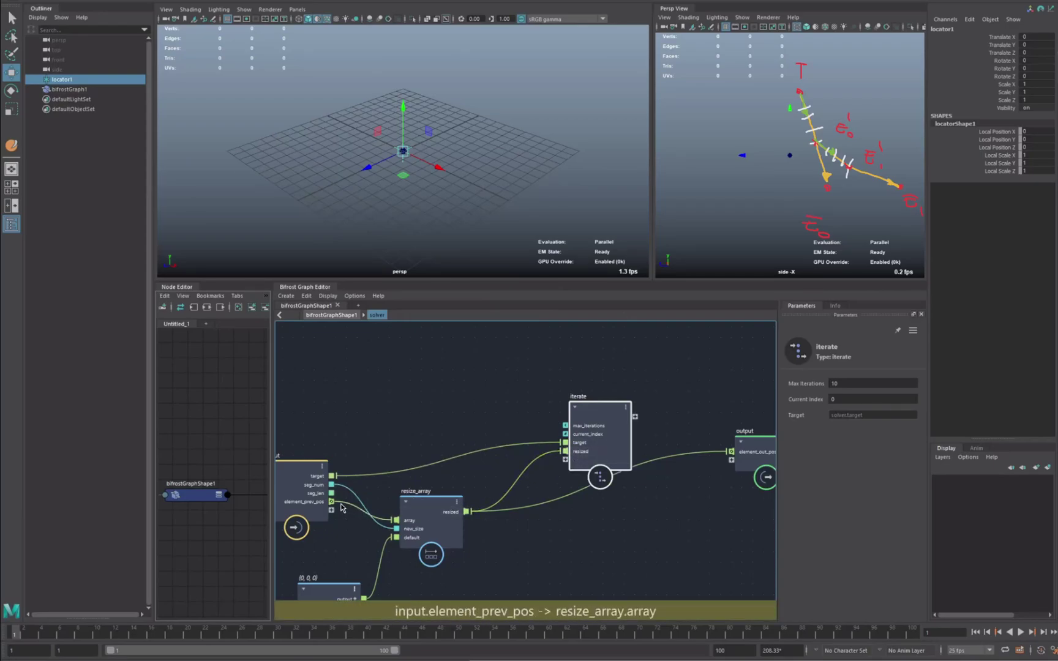
Connect the input node's seg_len to its own new port on the iterate node, undoing the link made onto the resized port.
{"action": "left_click_drag", "start_coordinate": [382, 493], "coordinate": [569, 460]}
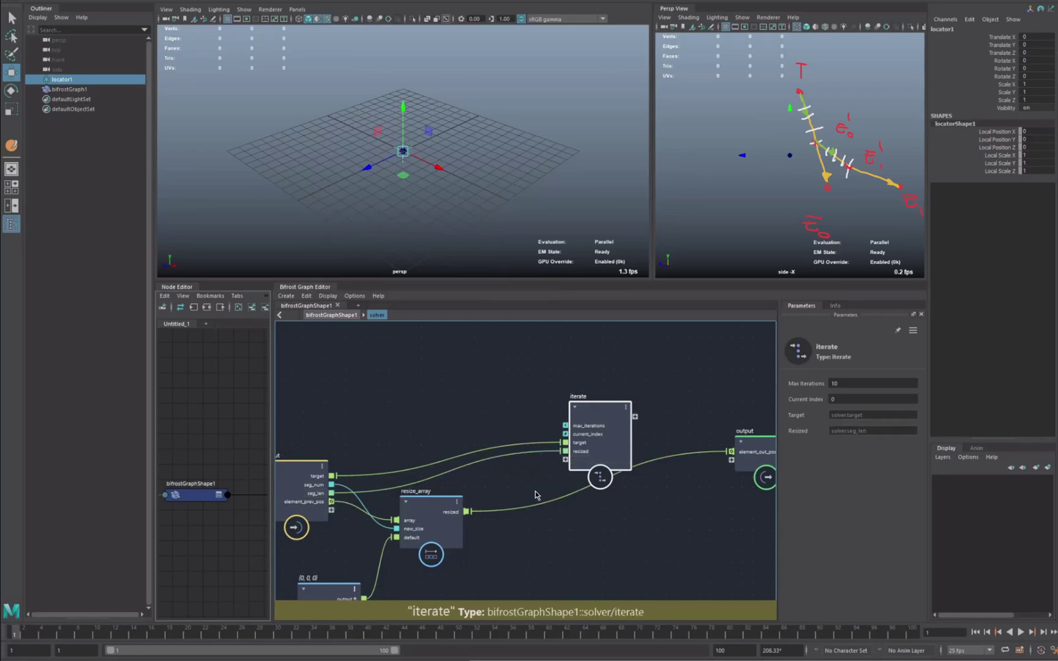
{"action": "key", "text": "ctrl+z"}
{"action": "left_click_drag", "start_coordinate": [332, 493], "coordinate": [575, 463]}
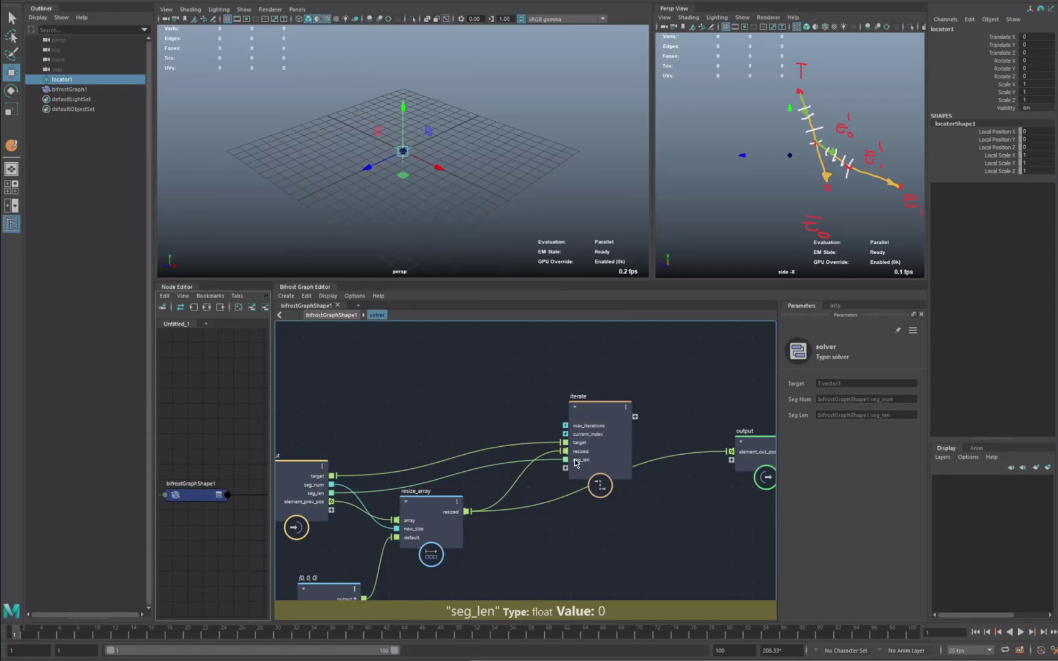
Rename the iterate node's resized port to "elements".
{"action": "scroll", "coordinate": [612, 351], "scroll_direction": "up", "scroll_amount": 6}
{"action": "left_click_drag", "start_coordinate": [619, 461], "coordinate": [619, 387]}
{"action": "middle_click_drag", "start_coordinate": [627, 409], "coordinate": [556, 375], "text": "alt"}
{"action": "scroll", "coordinate": [556, 375], "scroll_direction": "down", "scroll_amount": 1}
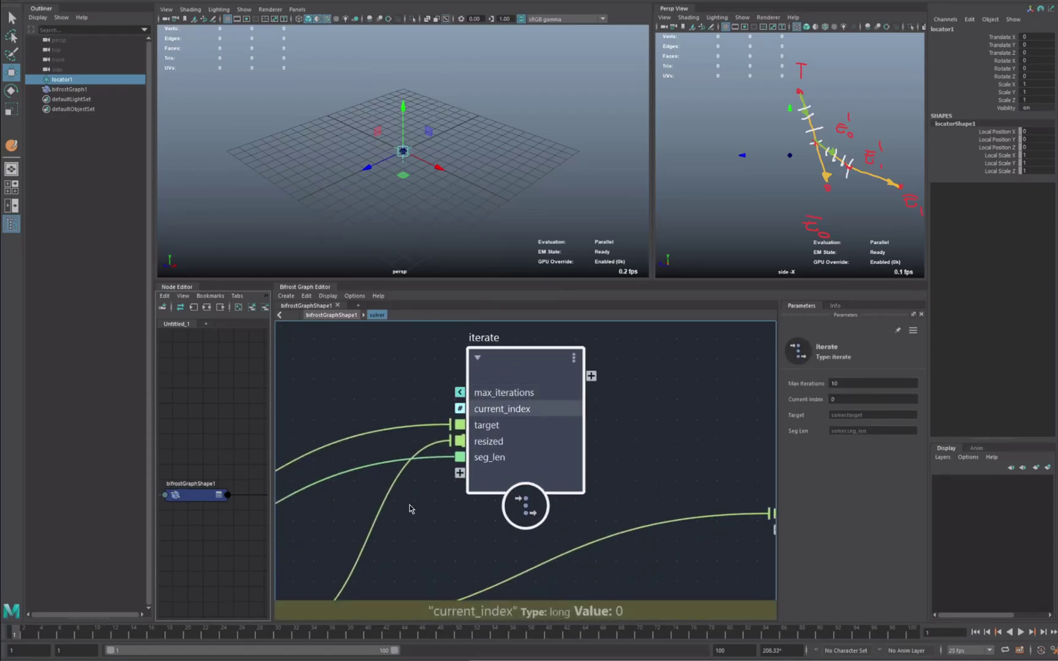
{"action": "right_click", "coordinate": [488, 450]}
{"action": "left_click", "coordinate": [520, 446]}
{"action": "type", "text": "elements"}
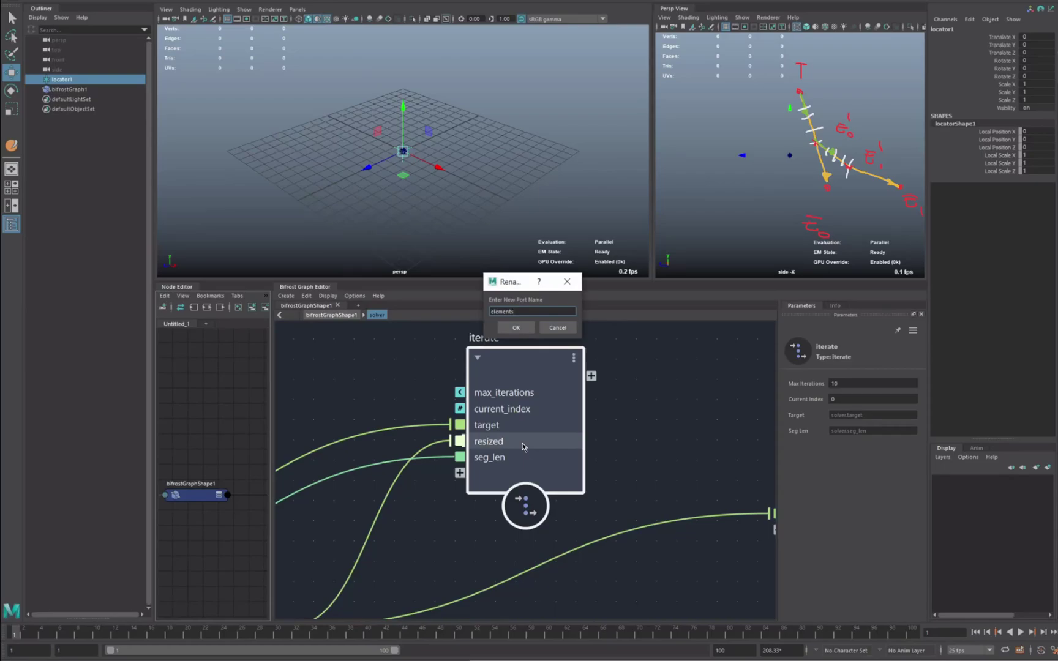
{"action": "key", "text": "Return"}
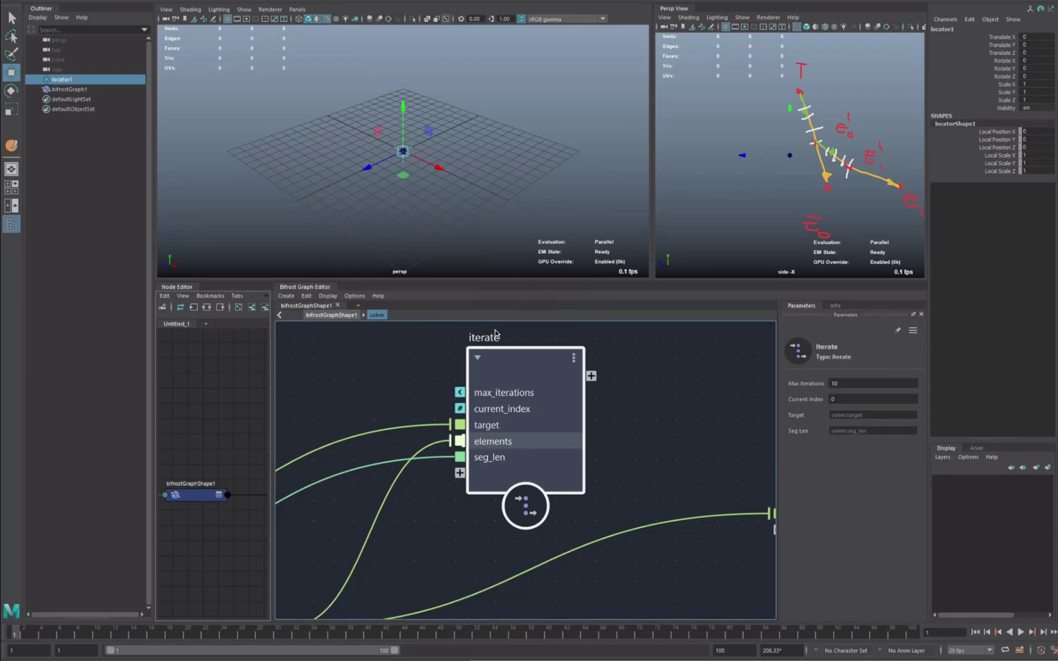
Open the iterate compound, set its elements input port as an iteration target, and check the port from the solver level.
{"action": "double_click", "coordinate": [518, 360]}
{"action": "scroll", "coordinate": [543, 430], "scroll_direction": "up", "scroll_amount": 3}
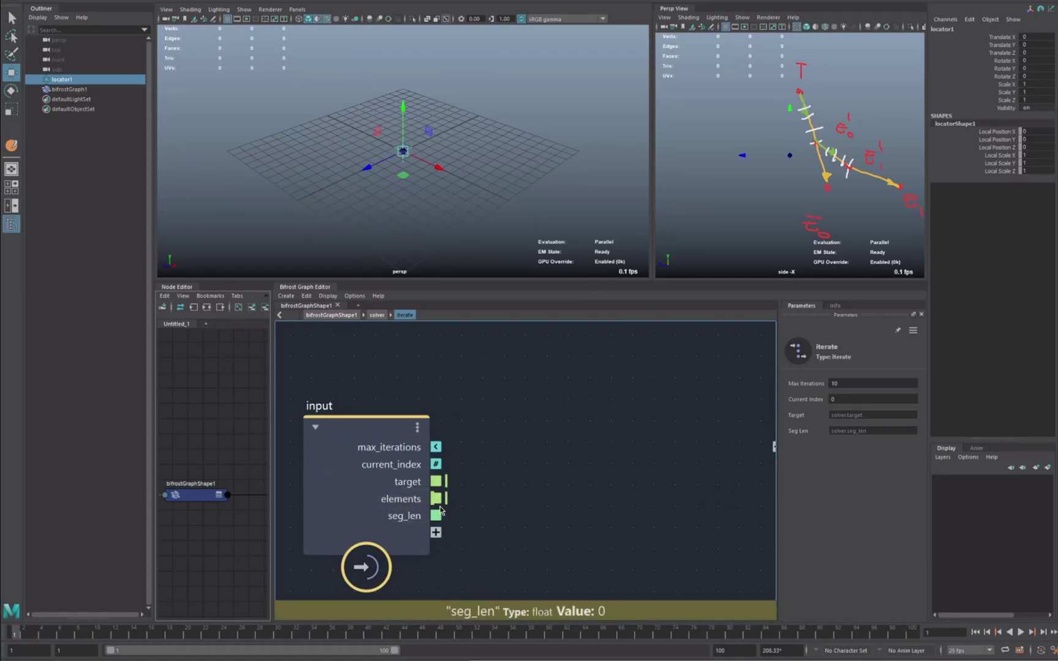
{"action": "scroll", "coordinate": [516, 464], "scroll_direction": "down", "scroll_amount": 1}
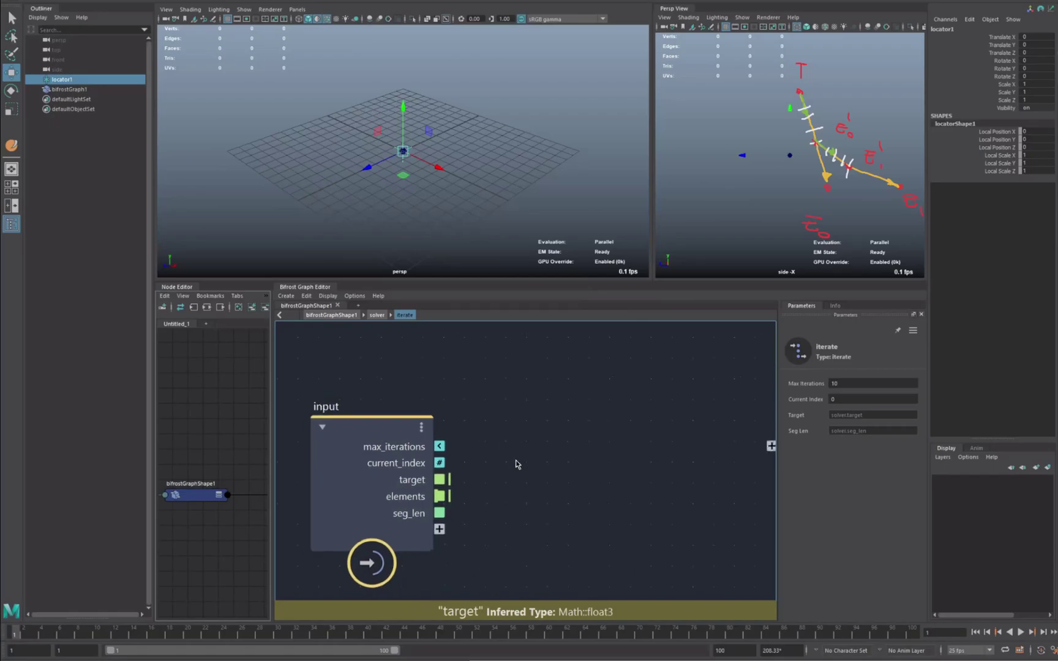
{"action": "right_click", "coordinate": [417, 495]}
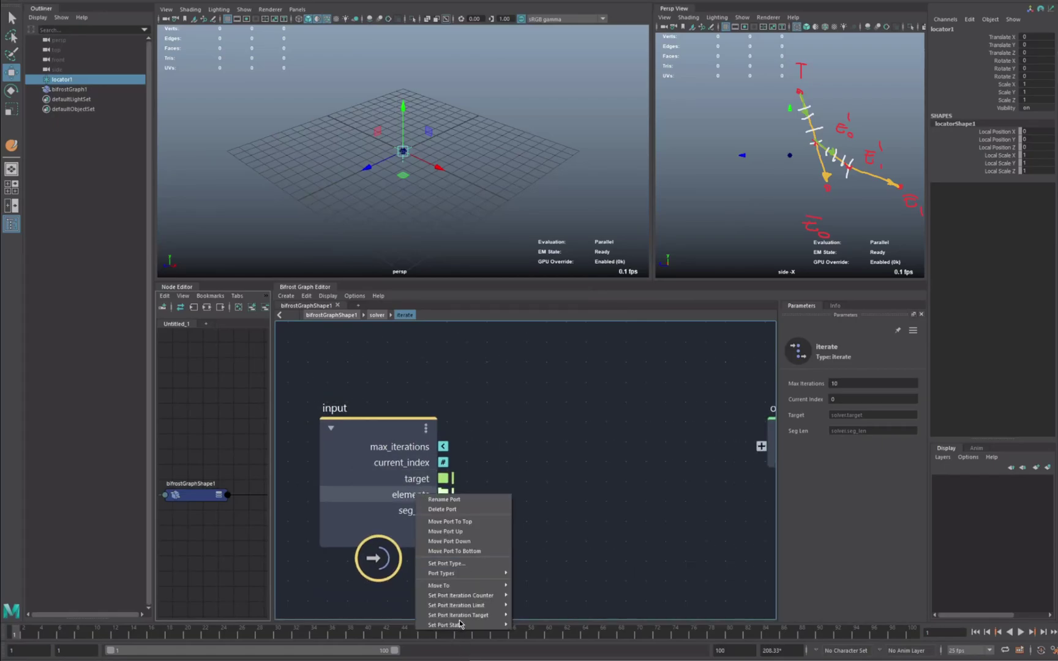
{"action": "mouse_move", "coordinate": [470, 619]}
{"action": "left_click", "coordinate": [528, 616]}
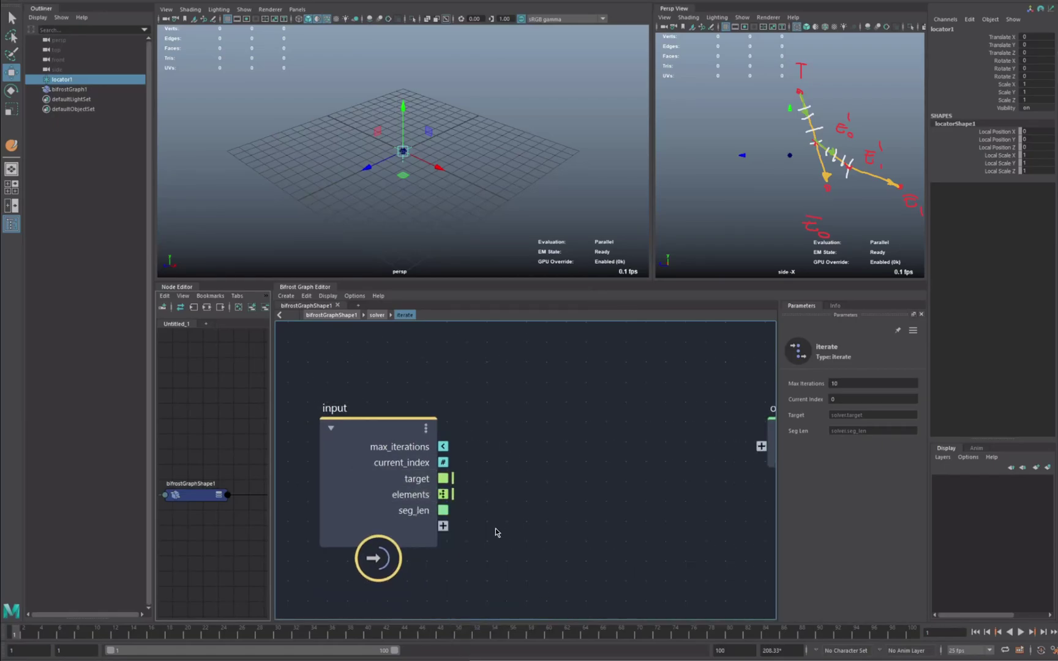
{"action": "scroll", "coordinate": [444, 436], "scroll_direction": "up", "scroll_amount": 3}
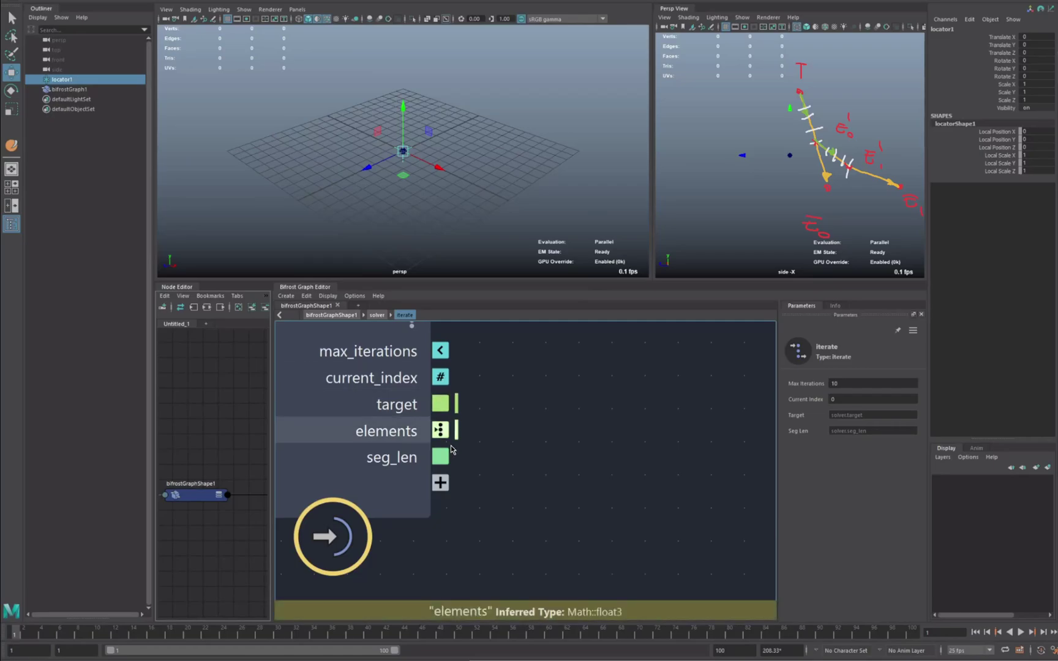
{"action": "left_click", "coordinate": [377, 315]}
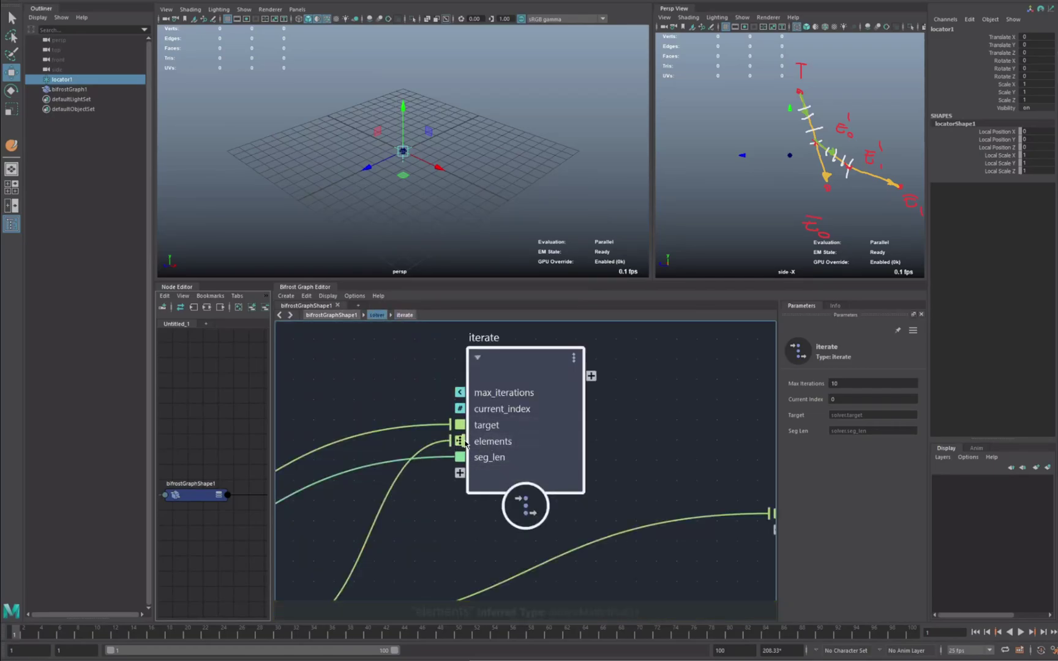
{"action": "double_click", "coordinate": [499, 399]}
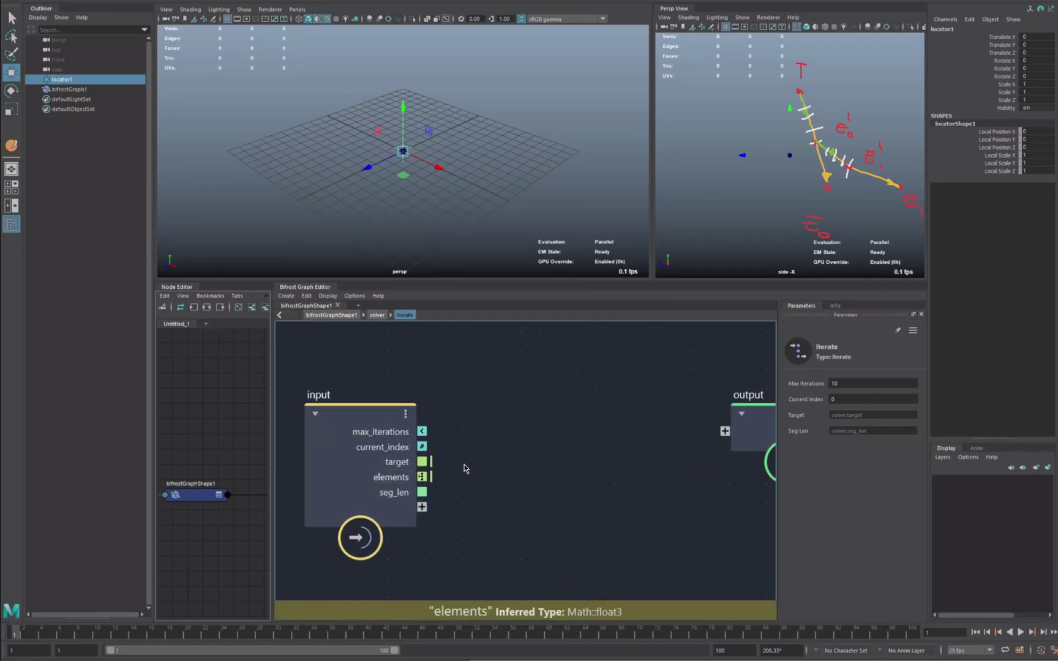
Connect elements from the input node to a new port on the output node and rename that port "elements_output".
{"action": "right_click_drag", "start_coordinate": [467, 471], "coordinate": [436, 456], "text": "alt"}
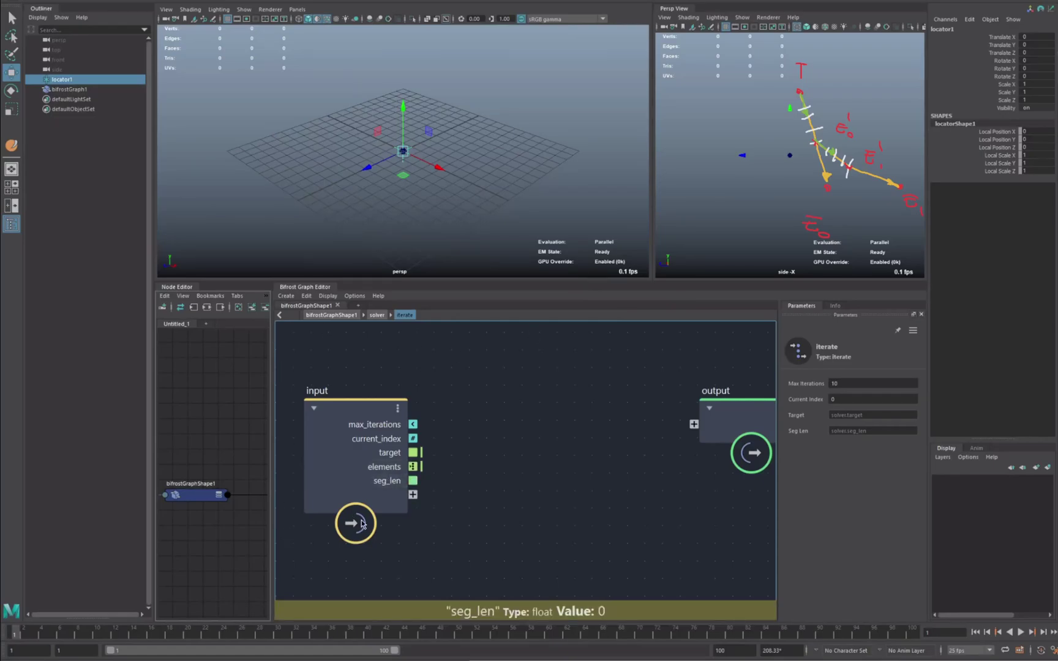
{"action": "scroll", "coordinate": [527, 433], "scroll_direction": "up", "scroll_amount": 1}
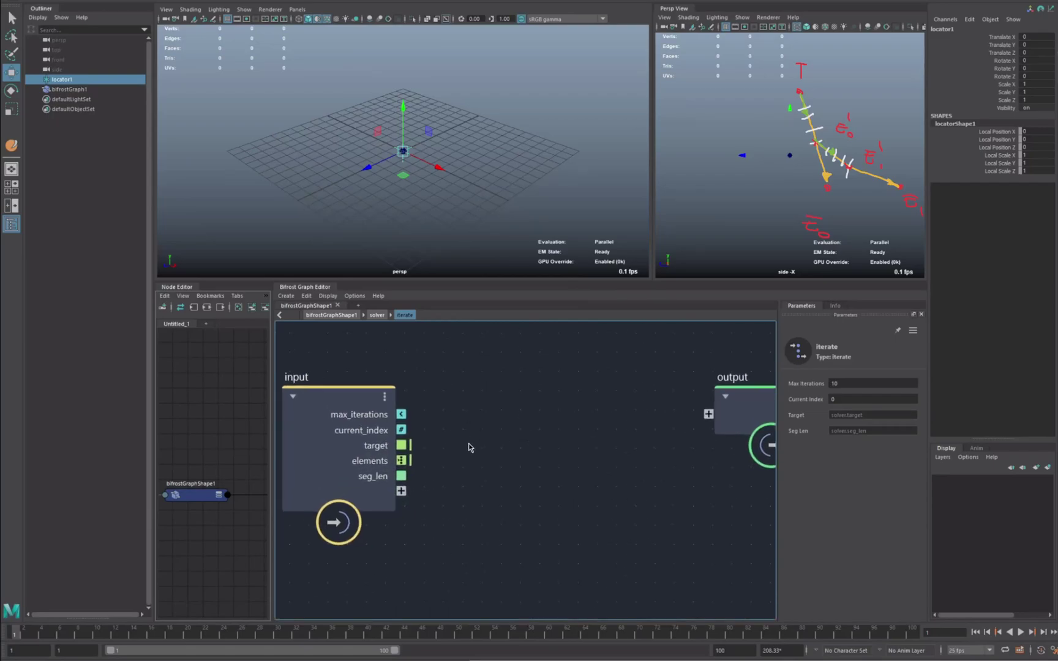
{"action": "left_click_drag", "start_coordinate": [406, 464], "coordinate": [709, 415]}
{"action": "middle_click_drag", "start_coordinate": [707, 467], "coordinate": [637, 466]}
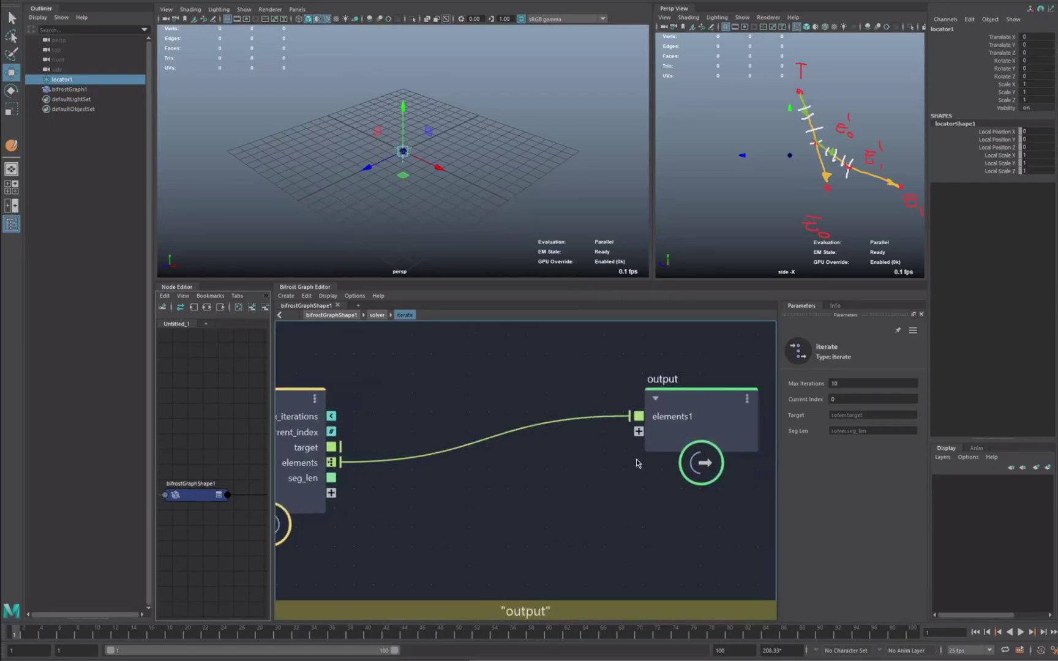
{"action": "right_click", "coordinate": [661, 417]}
{"action": "left_click", "coordinate": [683, 421]}
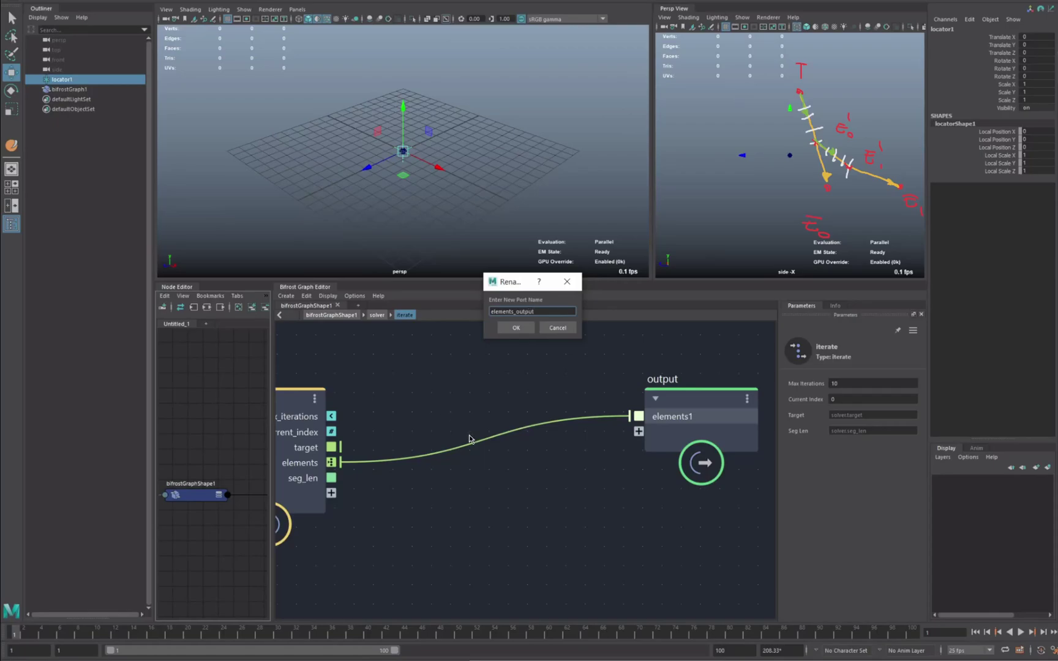
{"action": "left_click", "coordinate": [523, 326]}
{"action": "left_click", "coordinate": [648, 416]}
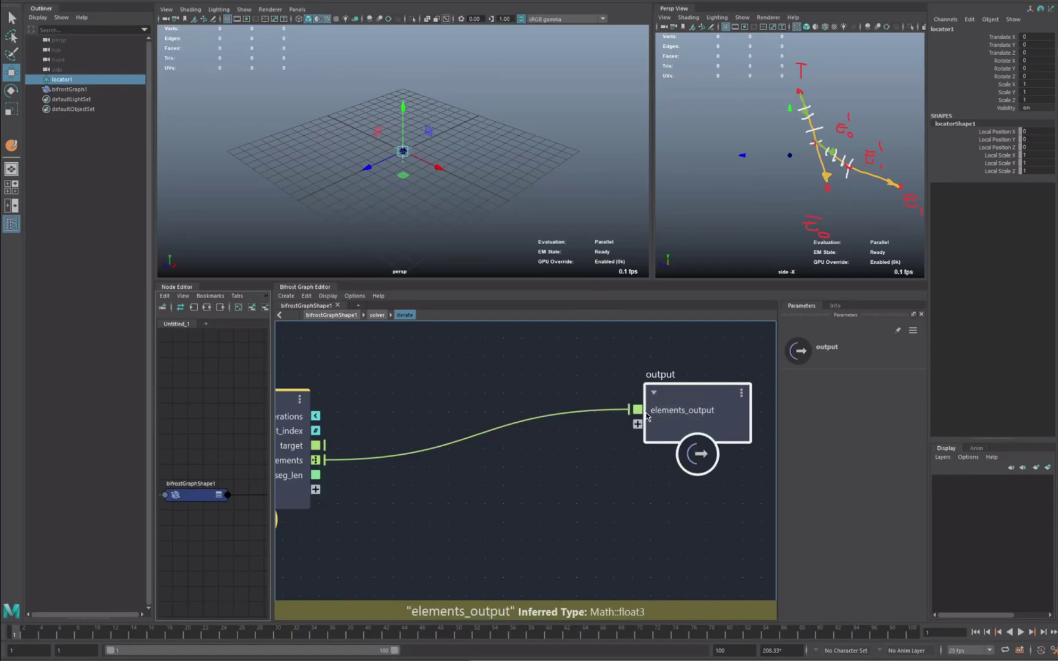
Check the iterate node's ports at the solver level, then set elements_output inside the compound as an iteration target.
{"action": "left_click", "coordinate": [376, 314]}
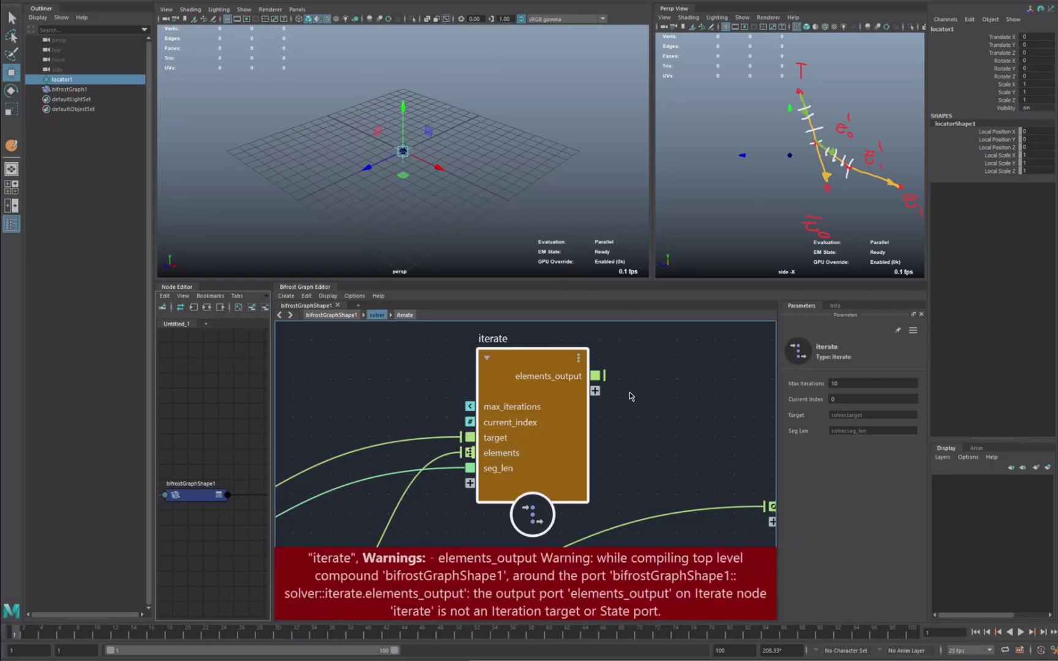
{"action": "middle_click_drag", "start_coordinate": [640, 382], "coordinate": [557, 379], "text": "alt"}
{"action": "left_click", "coordinate": [739, 514]}
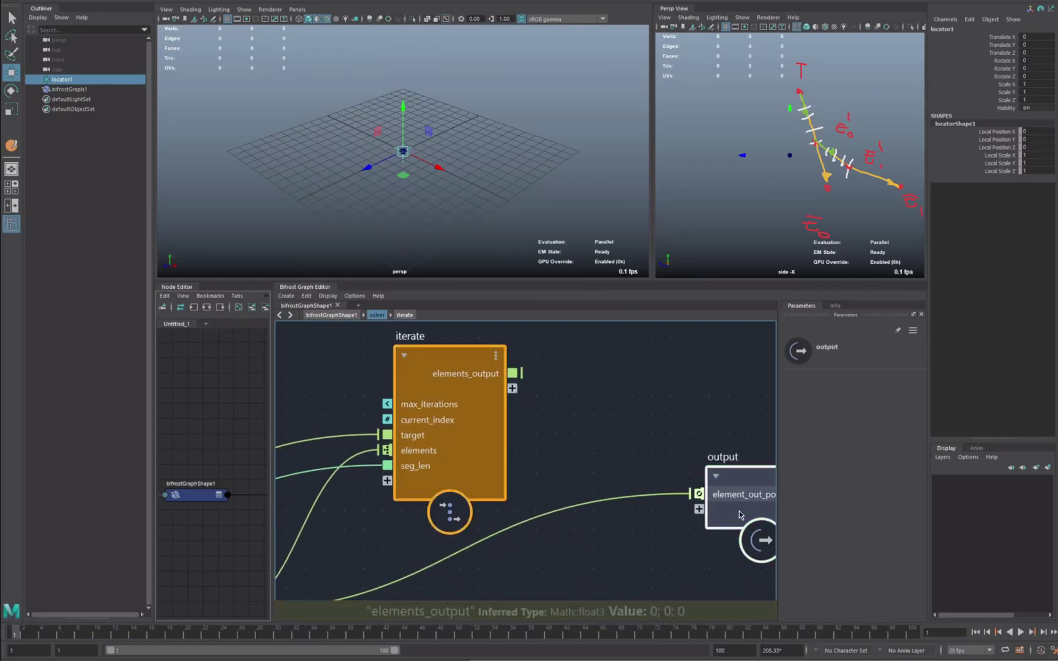
{"action": "middle_click_drag", "start_coordinate": [734, 507], "coordinate": [691, 493], "text": "alt"}
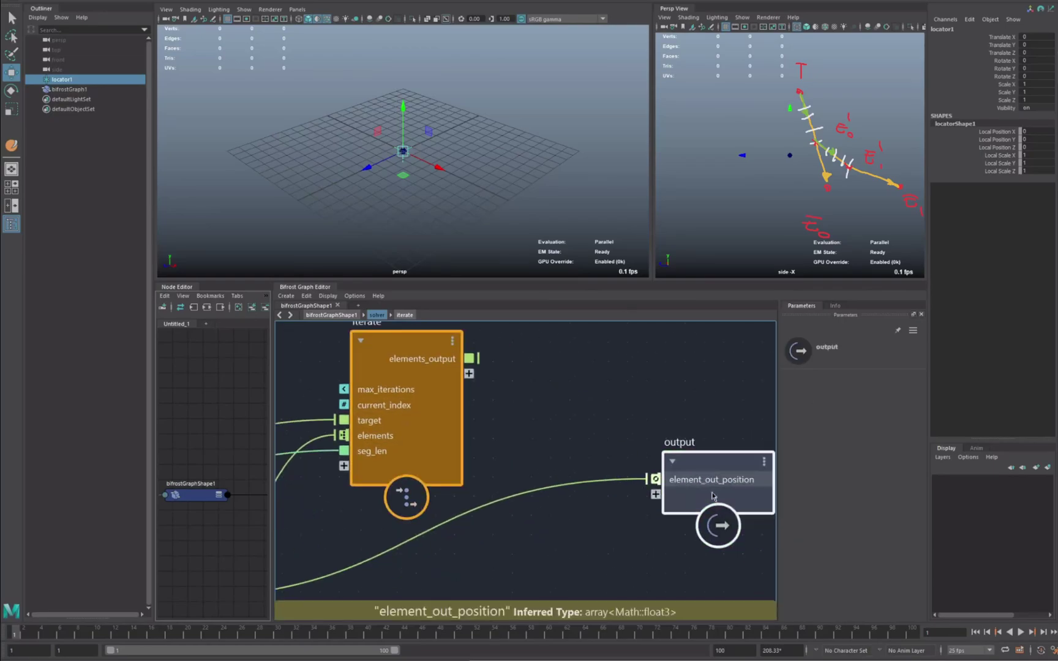
{"action": "double_click", "coordinate": [410, 341]}
{"action": "middle_click_drag", "start_coordinate": [567, 430], "coordinate": [484, 557], "text": "alt"}
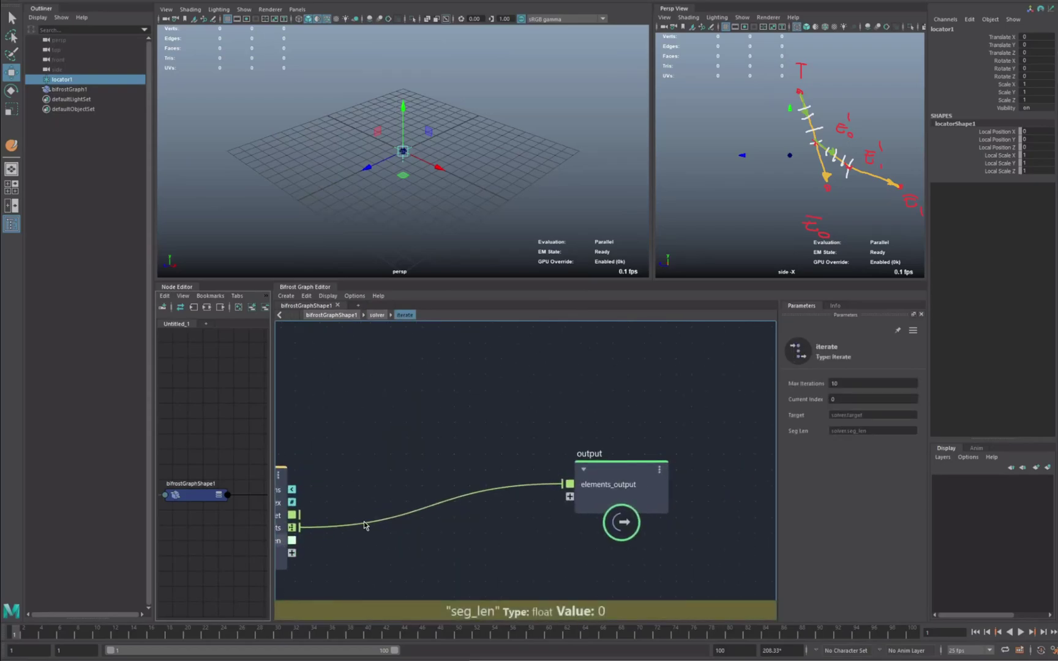
{"action": "right_click", "coordinate": [606, 483]}
{"action": "mouse_move", "coordinate": [659, 587]}
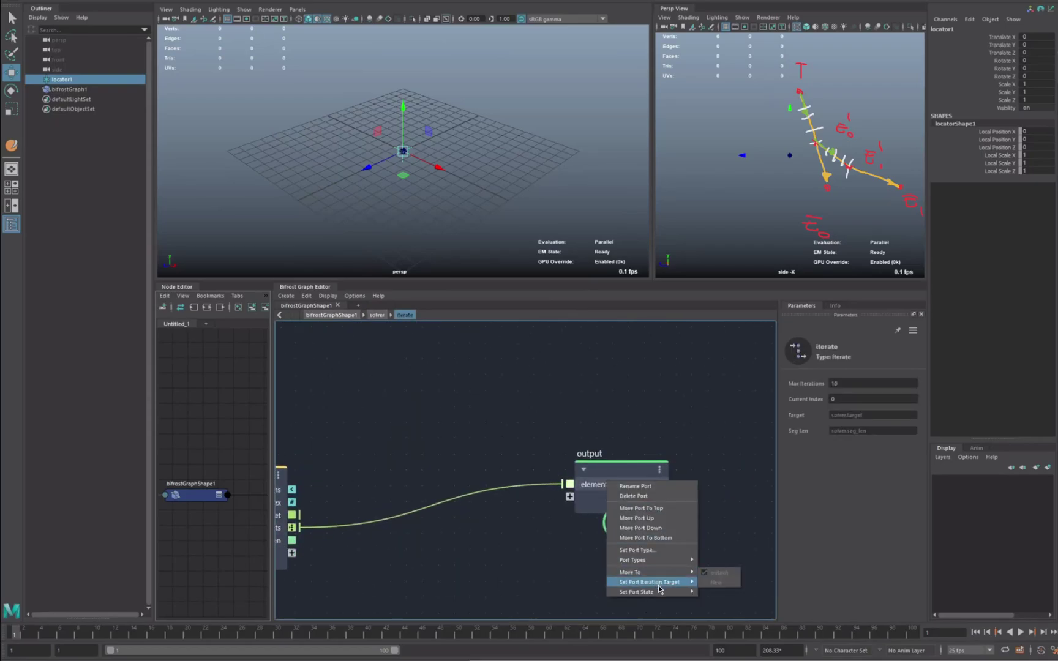
{"action": "left_click", "coordinate": [714, 583]}
{"action": "scroll", "coordinate": [565, 516], "scroll_direction": "up", "scroll_amount": 3}
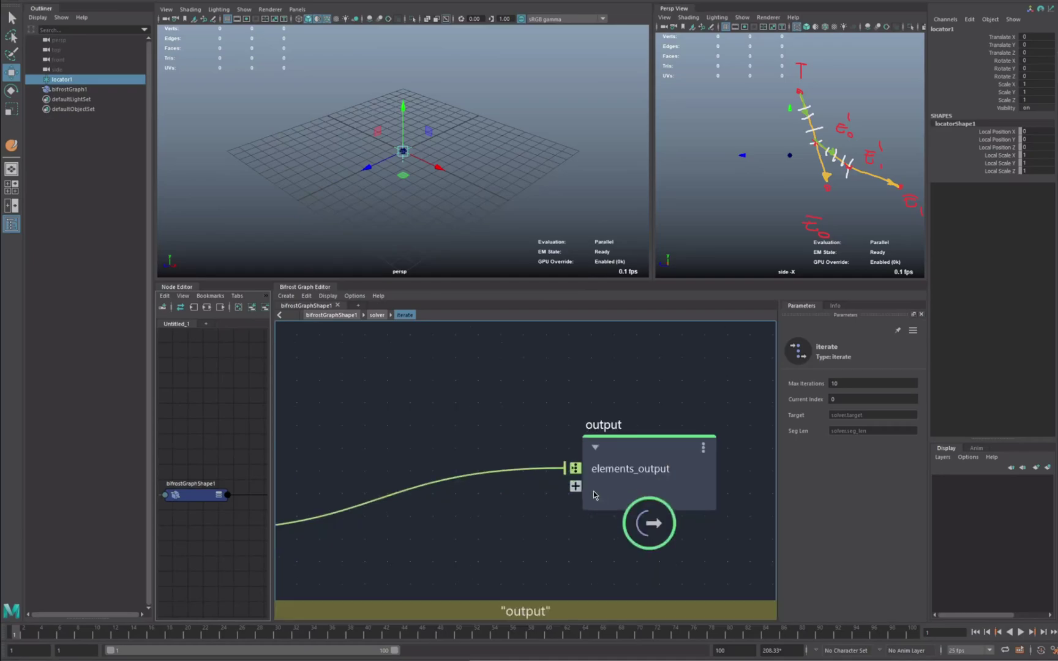
Back in the solver compound, connect iterate's elements_output to the output node's element_out_position and space the two nodes out.
{"action": "left_click", "coordinate": [376, 315]}
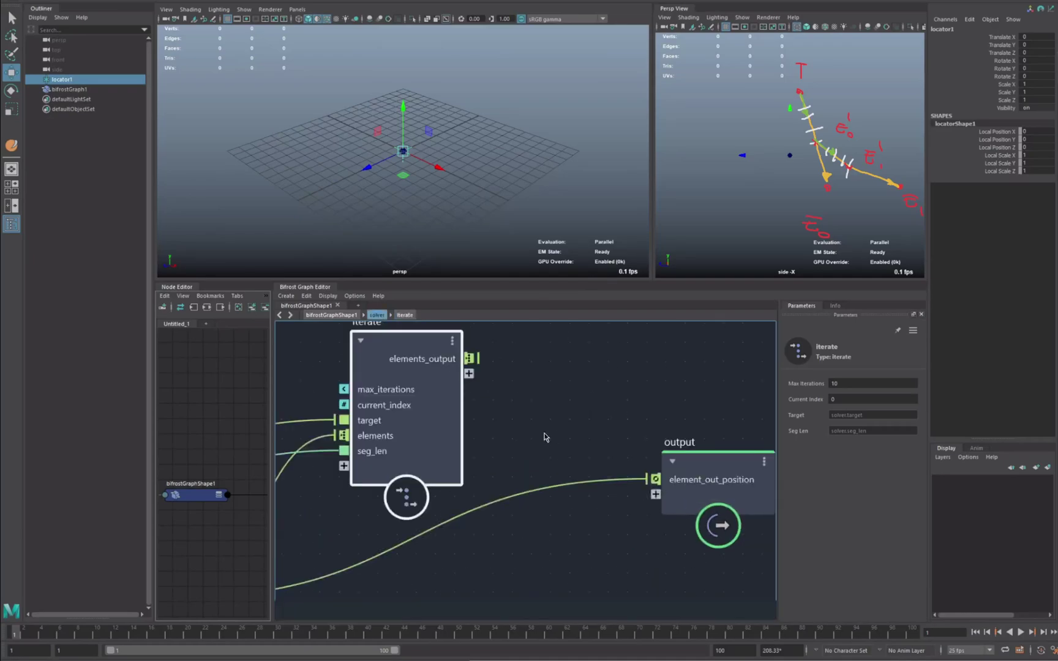
{"action": "scroll", "coordinate": [513, 400], "scroll_direction": "down", "scroll_amount": 3}
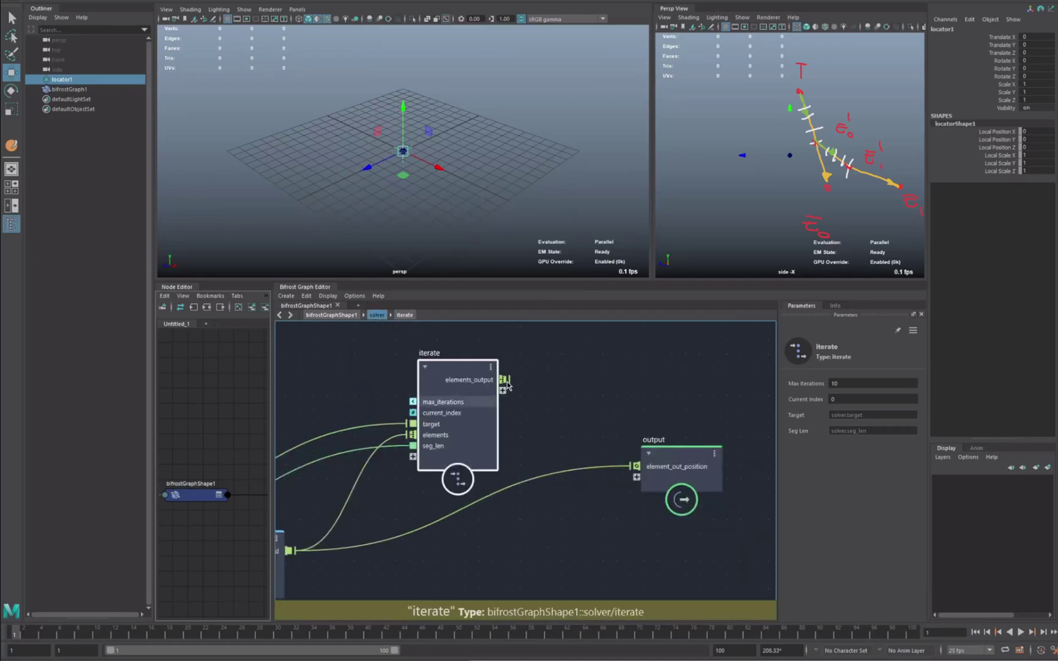
{"action": "left_click_drag", "start_coordinate": [504, 380], "coordinate": [721, 479]}
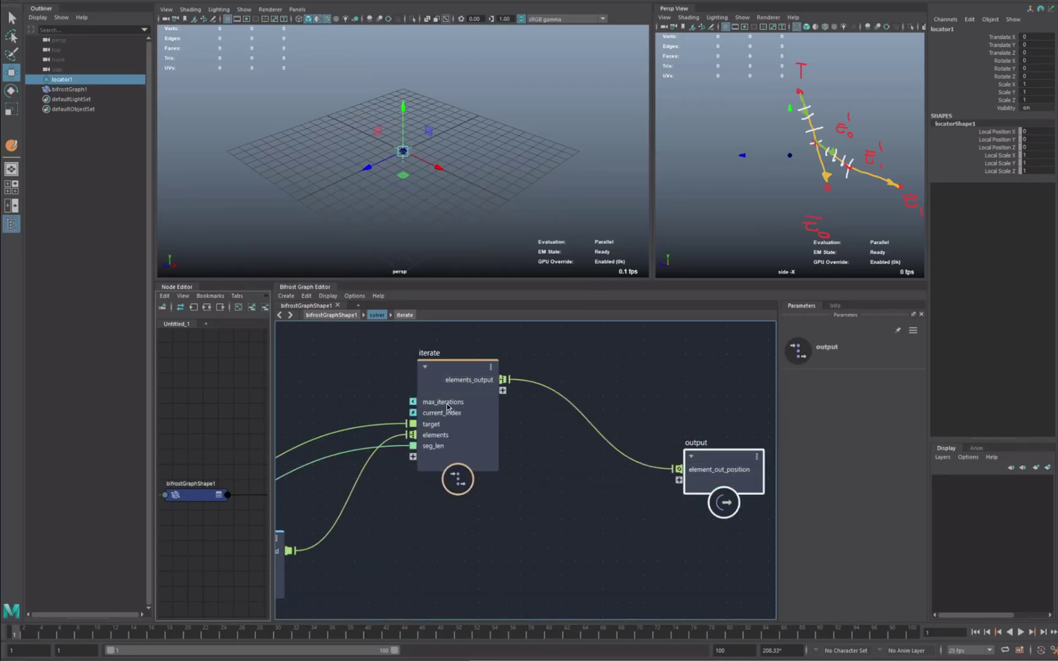
{"action": "left_click_drag", "start_coordinate": [466, 383], "coordinate": [494, 390]}
{"action": "left_click_drag", "start_coordinate": [731, 477], "coordinate": [753, 466]}
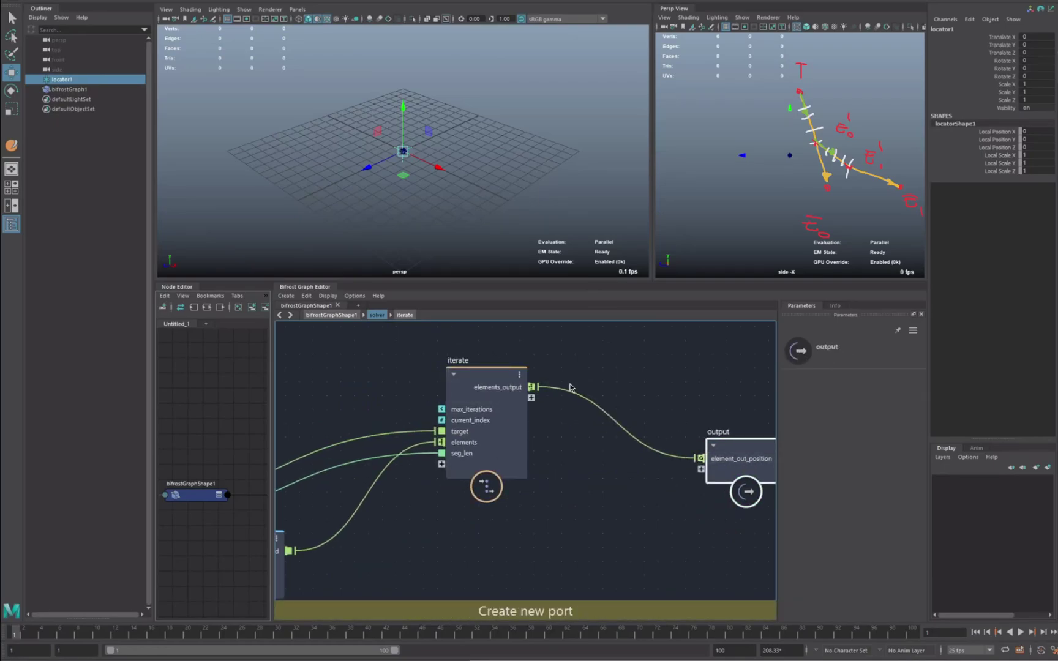
{"action": "middle_click_drag", "start_coordinate": [585, 375], "coordinate": [586, 401], "text": "alt"}
{"action": "scroll", "coordinate": [584, 403], "scroll_direction": "down", "scroll_amount": 1}
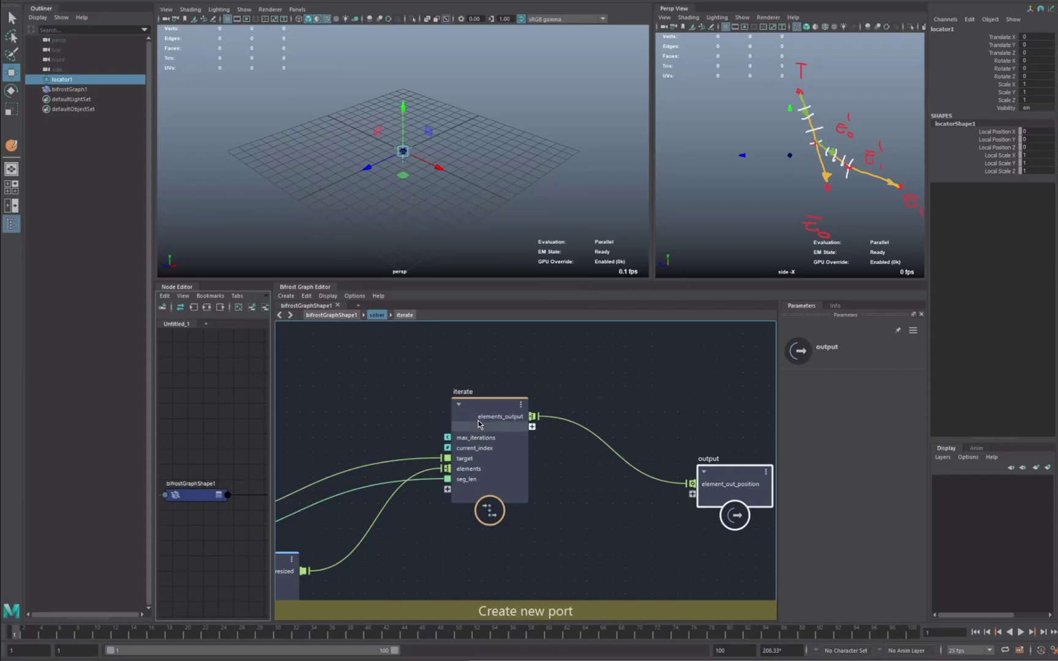
Reopen the iterate compound and move its output node further from the input node to make room for new nodes.
{"action": "double_click", "coordinate": [513, 408]}
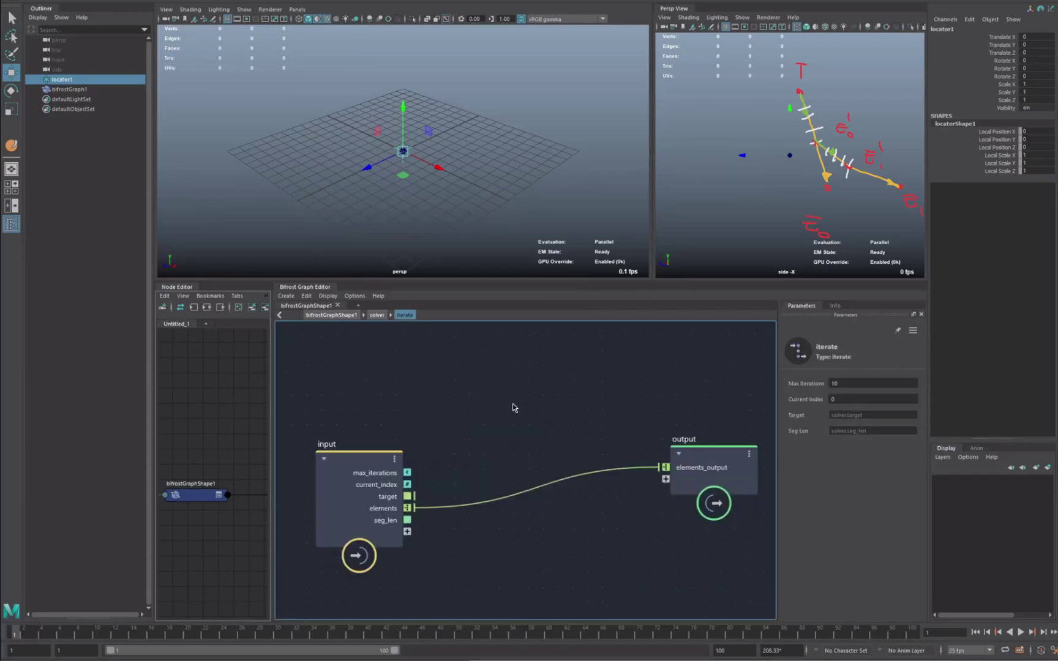
{"action": "middle_click_drag", "start_coordinate": [560, 448], "coordinate": [506, 416], "text": "alt"}
{"action": "left_click_drag", "start_coordinate": [637, 449], "coordinate": [738, 432]}
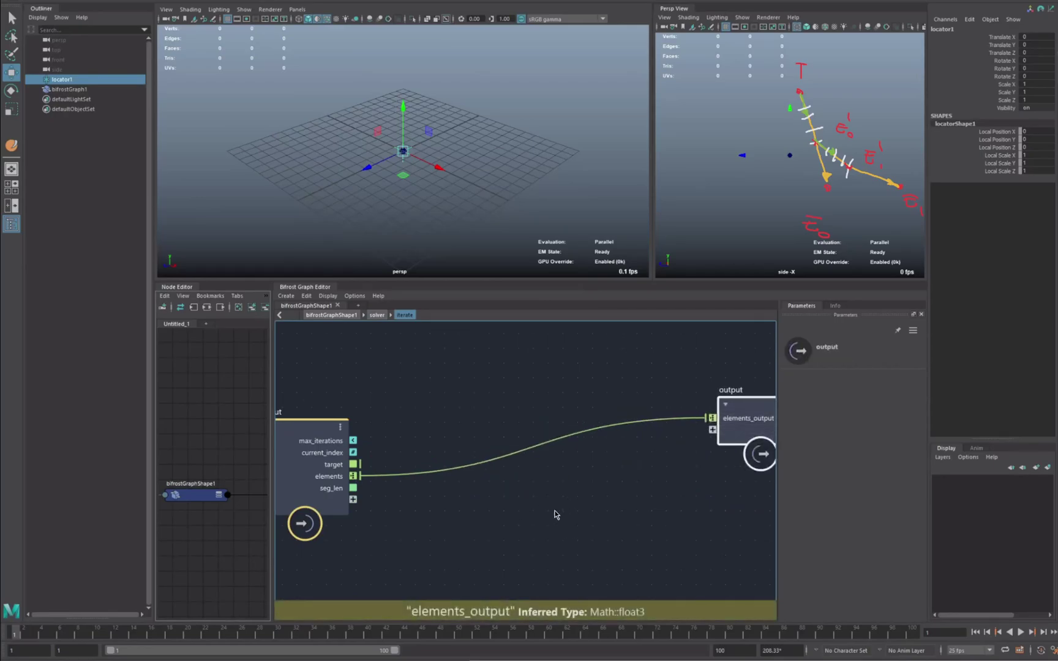
{"action": "right_click_drag", "start_coordinate": [567, 512], "coordinate": [479, 534], "text": "alt"}
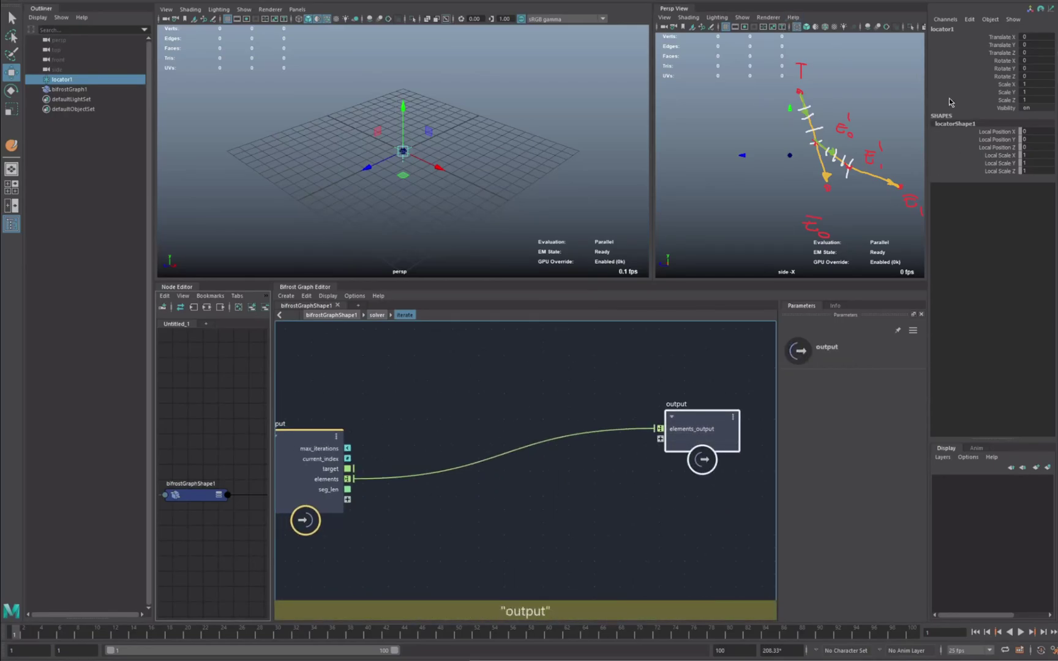
{"action": "left_click", "coordinate": [455, 374]}
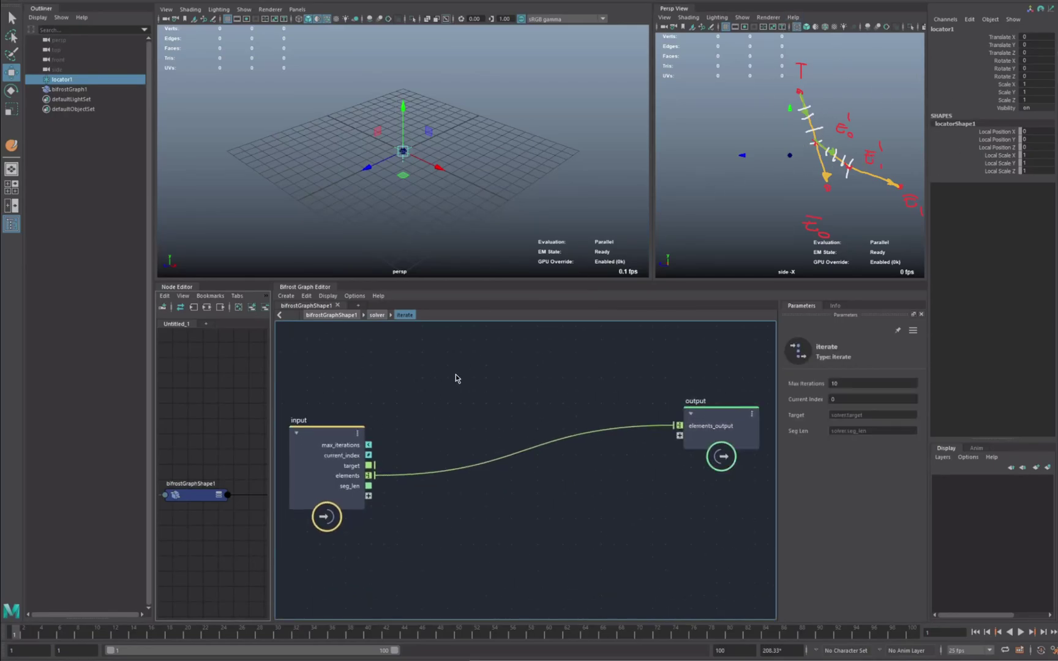
Add a subtract node inside the iterate compound and connect the input's elements, followed by target, to it.
{"action": "key", "text": "Tab"}
{"action": "type", "text": "seg"}
{"action": "key", "text": "BackSpace"}
{"action": "key", "text": "BackSpace"}
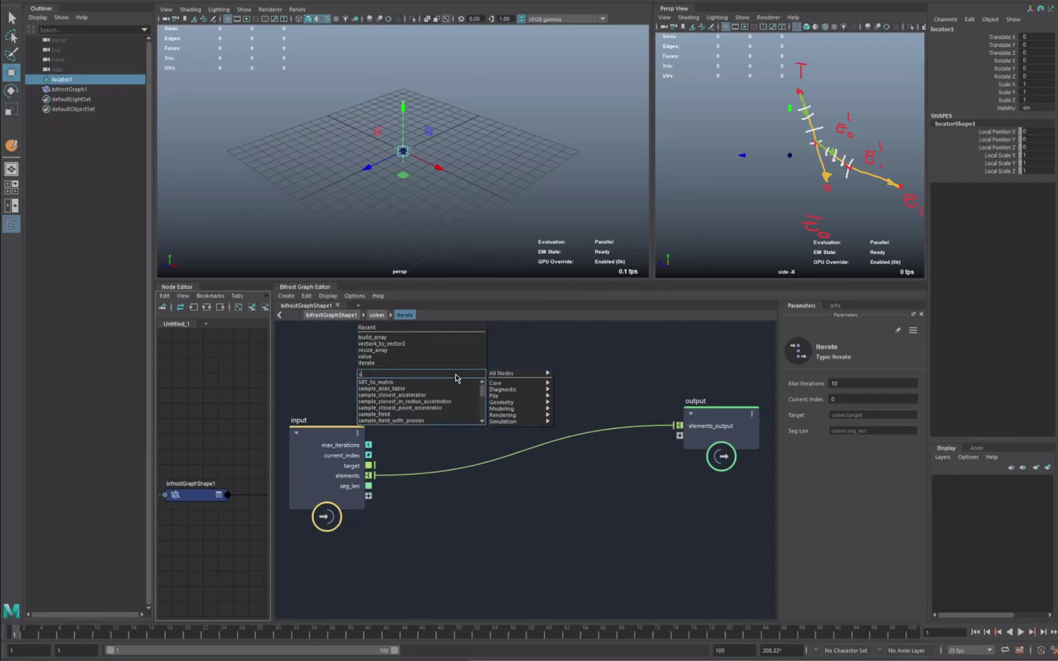
{"action": "type", "text": "uub"}
{"action": "key", "text": "BackSpace"}
{"action": "key", "text": "BackSpace"}
{"action": "key", "text": "BackSpace"}
{"action": "type", "text": "ub"}
{"action": "key", "text": "Return"}
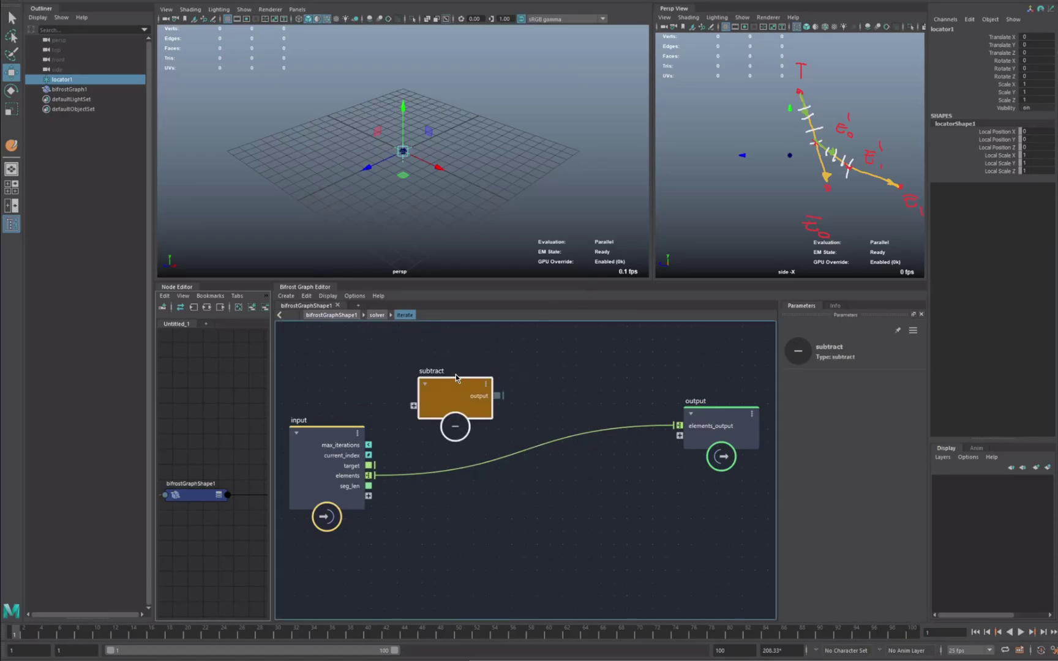
{"action": "left_click_drag", "start_coordinate": [375, 476], "coordinate": [413, 405]}
{"action": "left_click_drag", "start_coordinate": [369, 465], "coordinate": [422, 421]}
Connect subtract's output to elements_output, insert a normalize node on that connection, and place it between subtract and output.
{"action": "left_click", "coordinate": [554, 365]}
{"action": "key", "text": "Tab"}
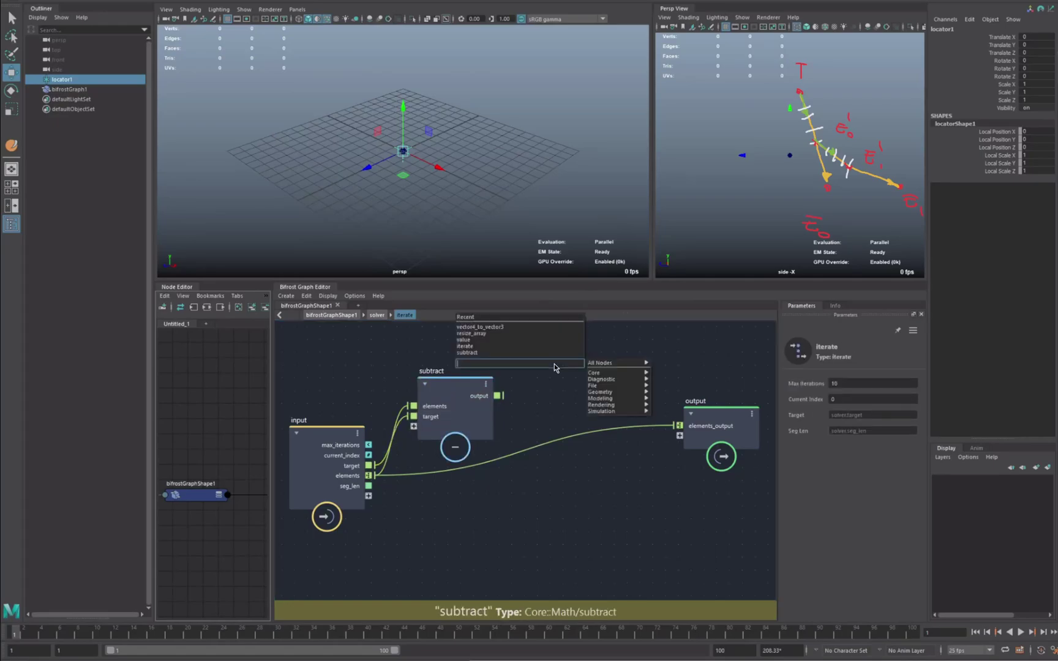
{"action": "type", "text": "nor"}
{"action": "left_click", "coordinate": [510, 299]}
{"action": "left_click_drag", "start_coordinate": [497, 396], "coordinate": [679, 425]}
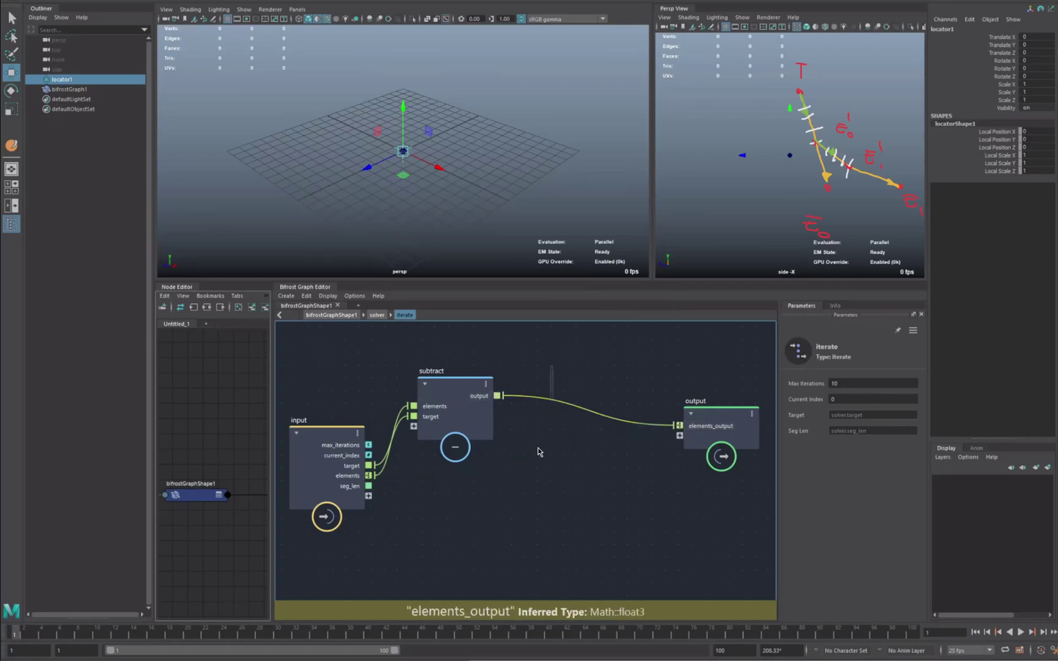
{"action": "key", "text": "Tab"}
{"action": "type", "text": "norm"}
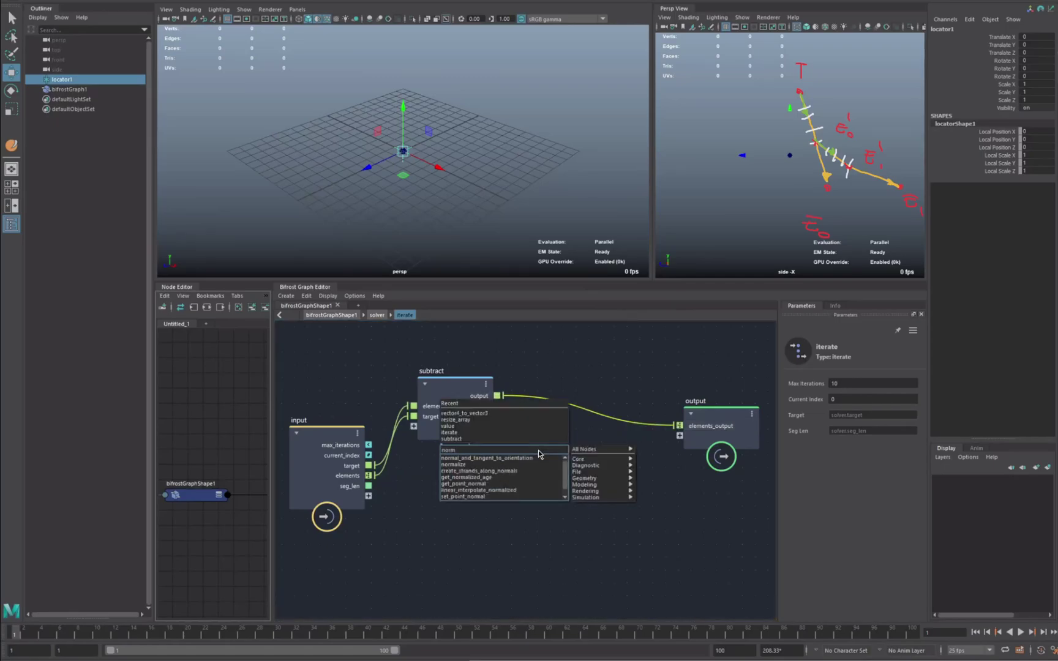
{"action": "left_click", "coordinate": [527, 464]}
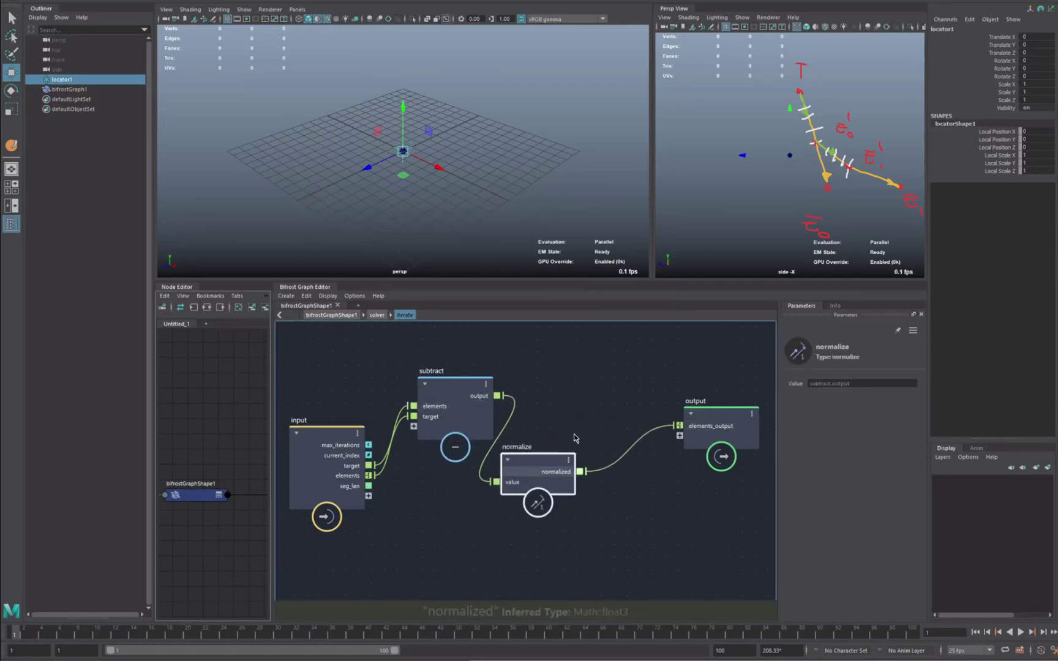
{"action": "left_click_drag", "start_coordinate": [551, 460], "coordinate": [574, 422]}
Insert a multiply node between normalize and output, space the nodes out, and feed seg_len into the multiply.
{"action": "left_click", "coordinate": [647, 434]}
{"action": "key", "text": "Tab"}
{"action": "type", "text": "mul"}
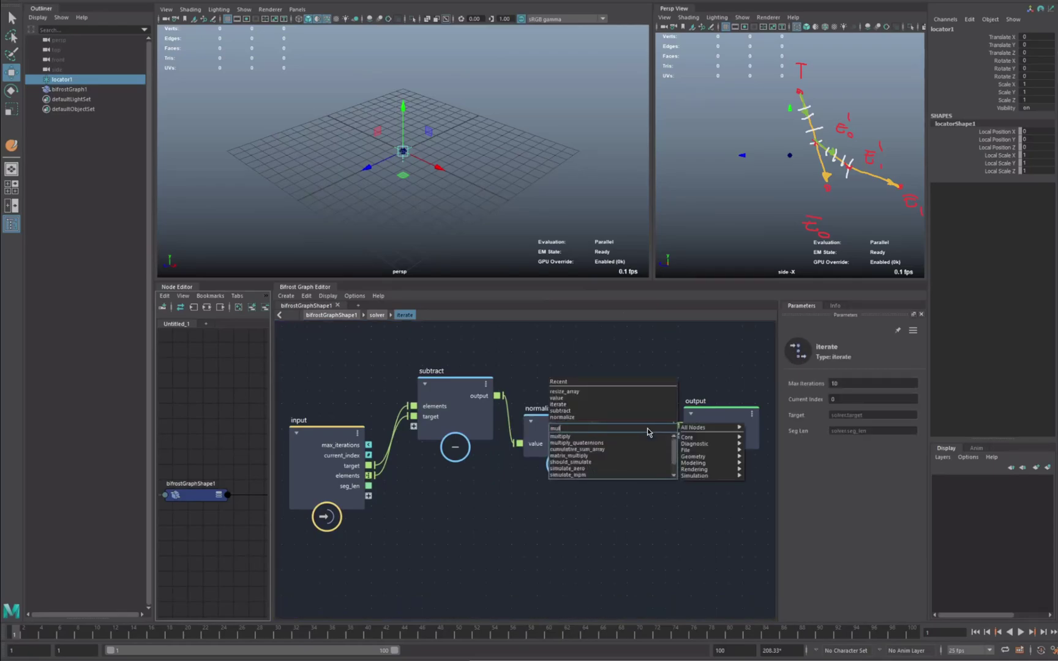
{"action": "left_click", "coordinate": [560, 436]}
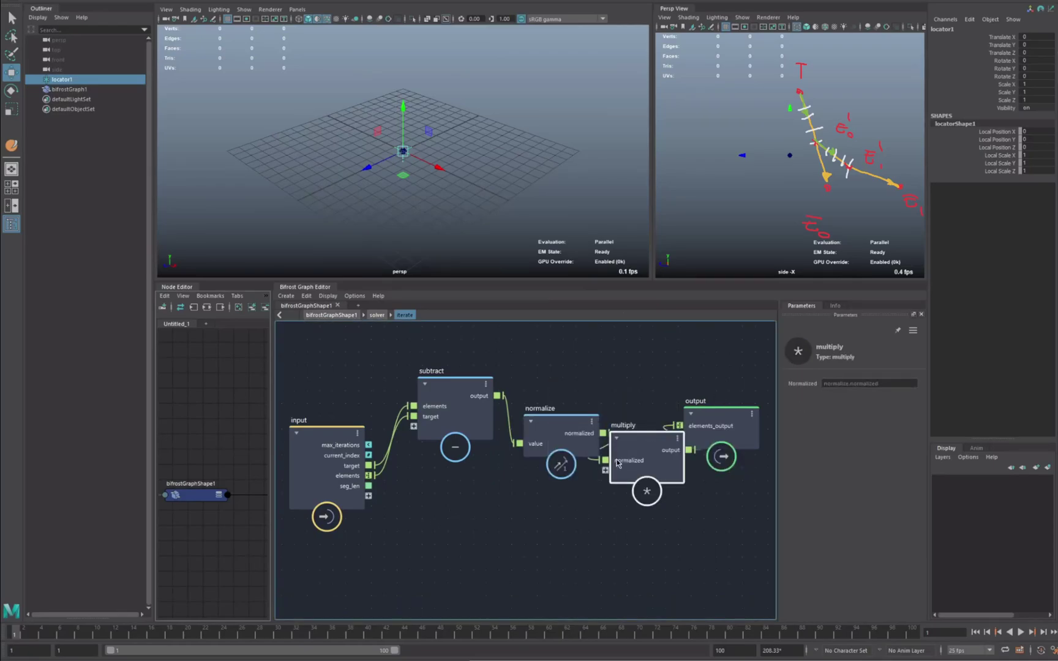
{"action": "scroll", "coordinate": [704, 427], "scroll_direction": "down", "scroll_amount": 1}
{"action": "middle_click_drag", "start_coordinate": [704, 427], "coordinate": [604, 452], "text": "alt"}
{"action": "left_click_drag", "start_coordinate": [626, 453], "coordinate": [756, 453]}
{"action": "left_click_drag", "start_coordinate": [560, 474], "coordinate": [624, 461]}
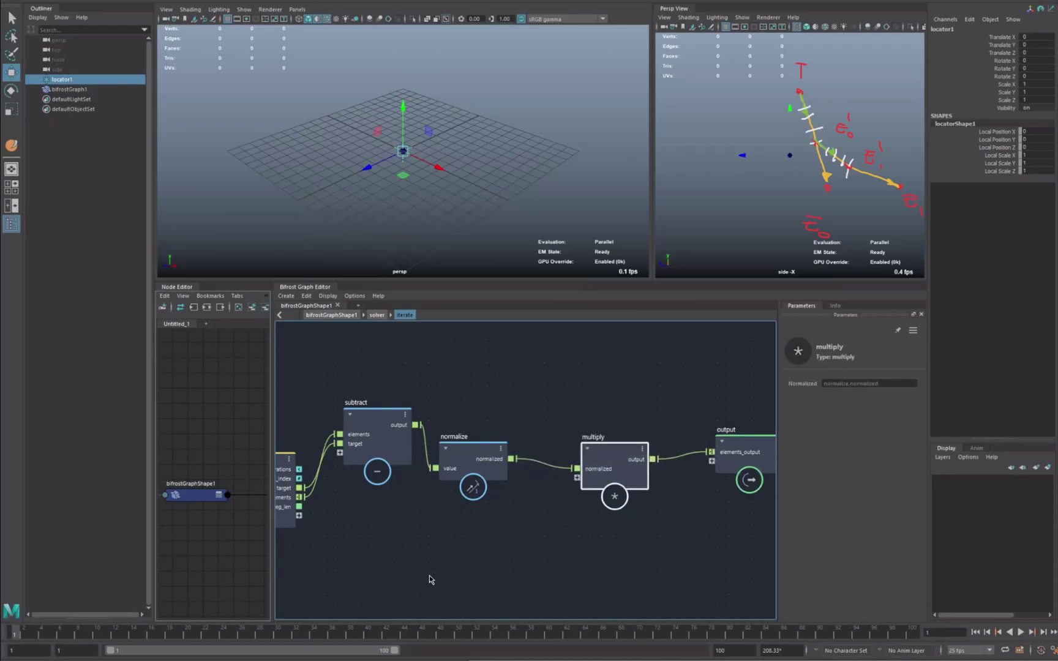
{"action": "left_click_drag", "start_coordinate": [301, 508], "coordinate": [597, 491]}
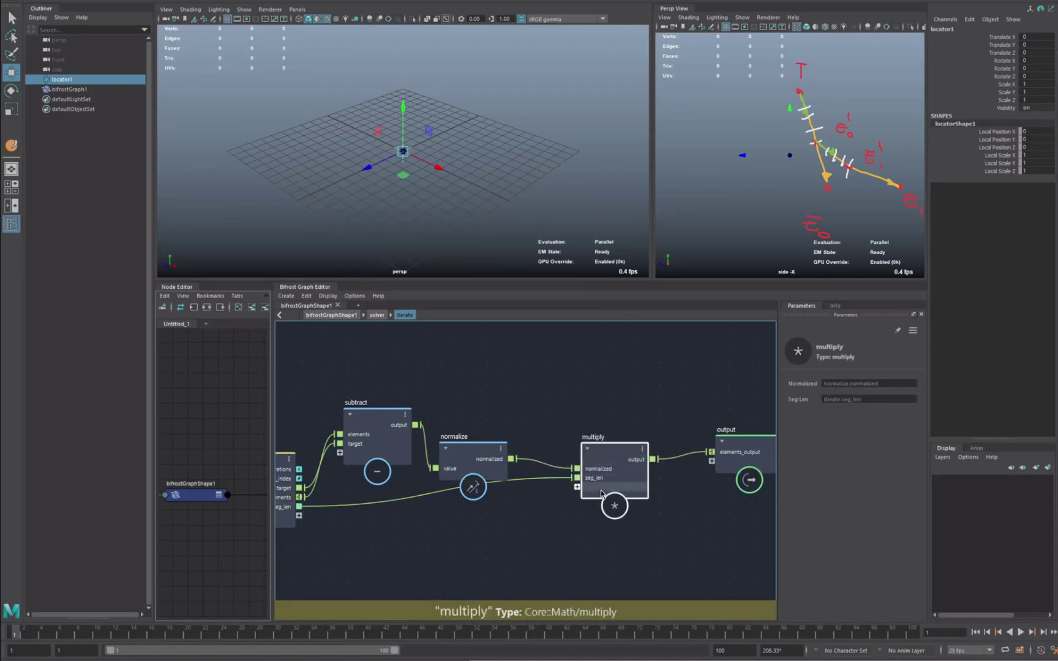
Move the locator around in its YZ plane, ending at about Y 0.16, Z 3.55, to test the sphere's response.
{"action": "left_click", "coordinate": [457, 121]}
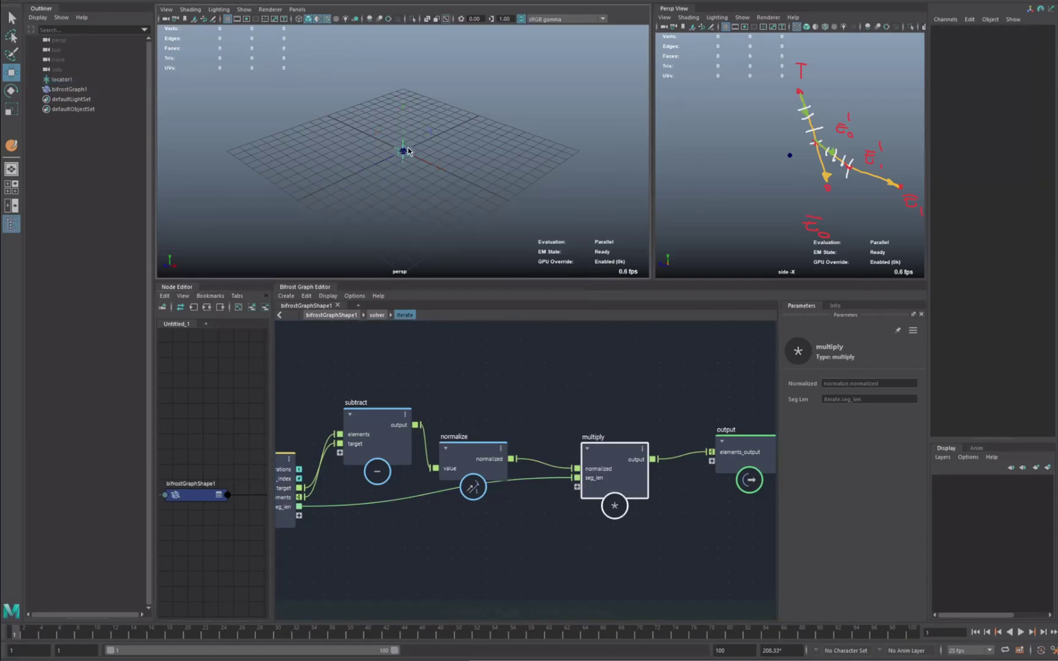
{"action": "left_click", "coordinate": [407, 150]}
{"action": "left_click_drag", "start_coordinate": [379, 131], "coordinate": [327, 112]}
{"action": "left_click_drag", "start_coordinate": [478, 221], "coordinate": [424, 204], "text": "alt"}
{"action": "left_click_drag", "start_coordinate": [308, 79], "coordinate": [401, 194]}
{"action": "middle_click_drag", "start_coordinate": [401, 198], "coordinate": [314, 77]}
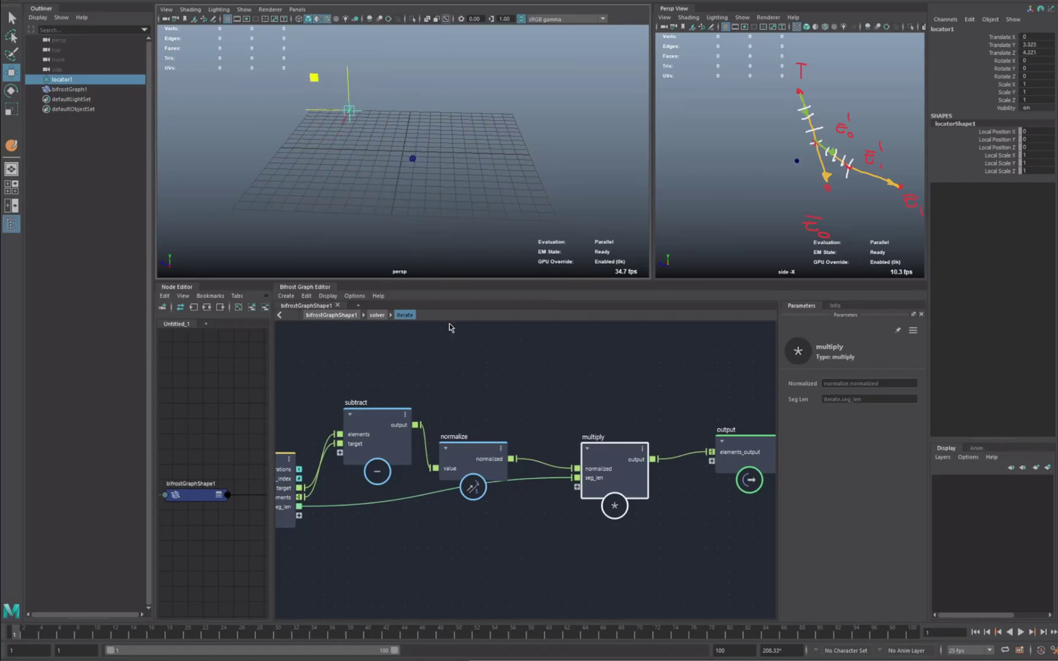
{"action": "left_click_drag", "start_coordinate": [423, 177], "coordinate": [392, 149], "text": "alt"}
{"action": "middle_click_drag", "start_coordinate": [328, 76], "coordinate": [391, 188]}
Insert an add node between multiply and output, and connect the input's target to it as the second operand.
{"action": "middle_click_drag", "start_coordinate": [539, 497], "coordinate": [406, 486], "text": "alt"}
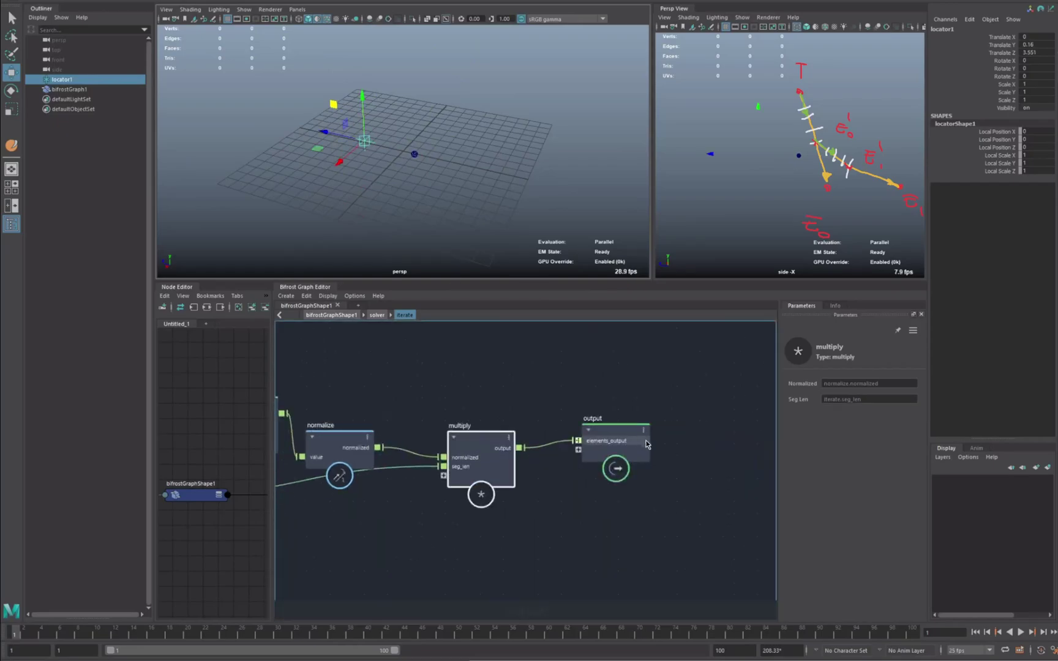
{"action": "left_click_drag", "start_coordinate": [639, 441], "coordinate": [735, 450]}
{"action": "left_click_drag", "start_coordinate": [560, 400], "coordinate": [586, 526]}
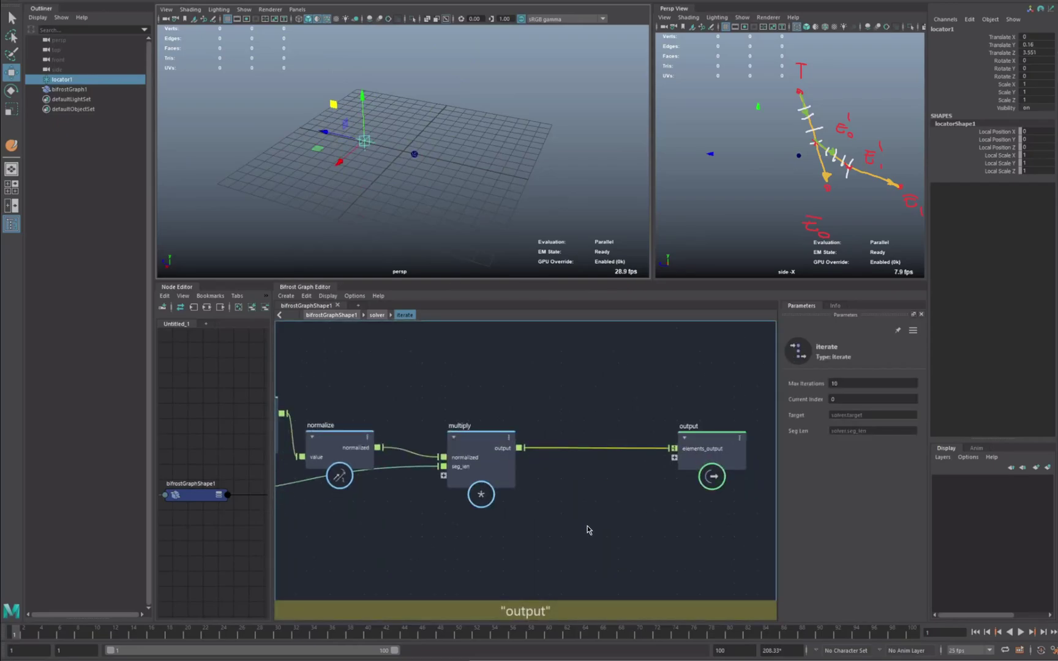
{"action": "key", "text": "Tab"}
{"action": "type", "text": "add"}
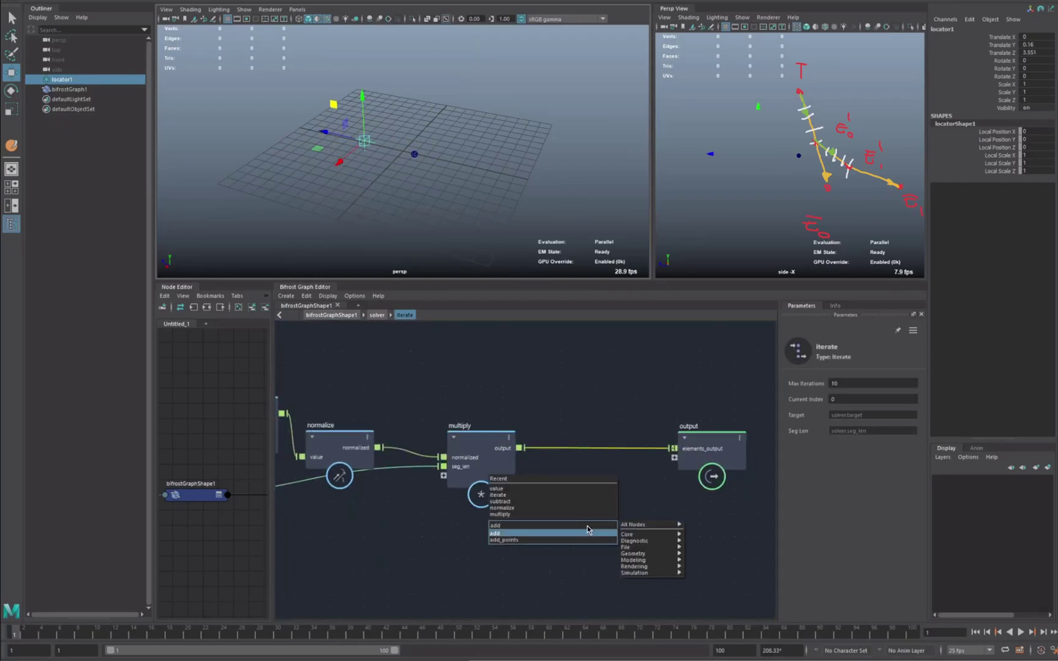
{"action": "key", "text": "Return"}
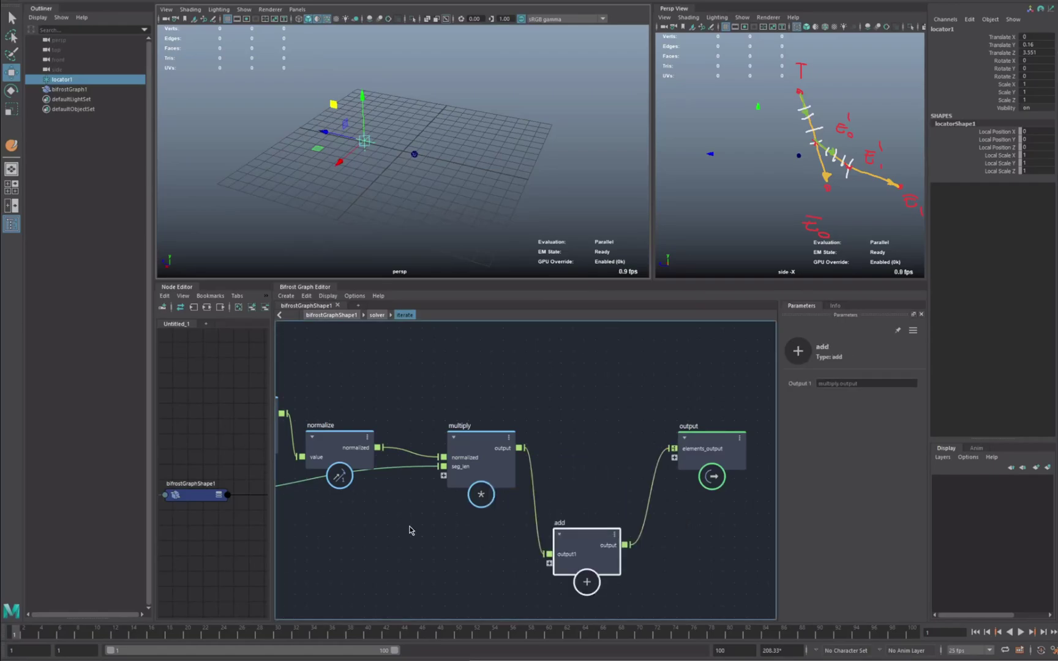
{"action": "middle_click_drag", "start_coordinate": [392, 544], "coordinate": [545, 496], "text": "alt"}
{"action": "scroll", "coordinate": [545, 496], "scroll_direction": "down", "scroll_amount": 2}
{"action": "left_click_drag", "start_coordinate": [355, 439], "coordinate": [678, 515]}
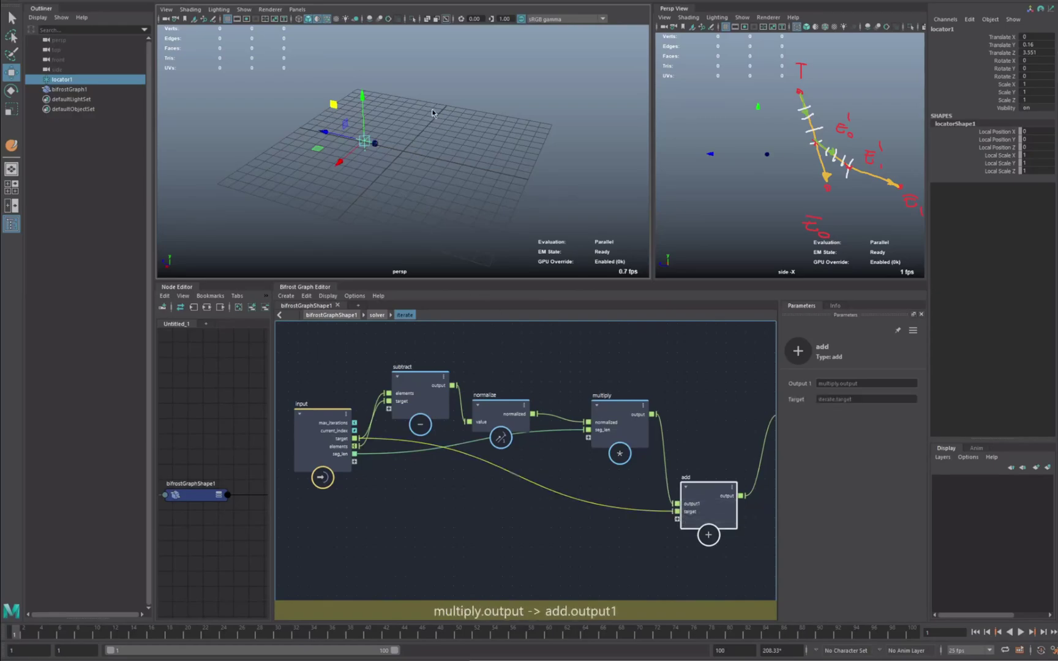
Move the locator in its YZ plane to test how the sphere trails it with the add node in place.
{"action": "left_click", "coordinate": [346, 129]}
{"action": "left_click", "coordinate": [360, 137]}
{"action": "left_click_drag", "start_coordinate": [360, 139], "coordinate": [333, 103]}
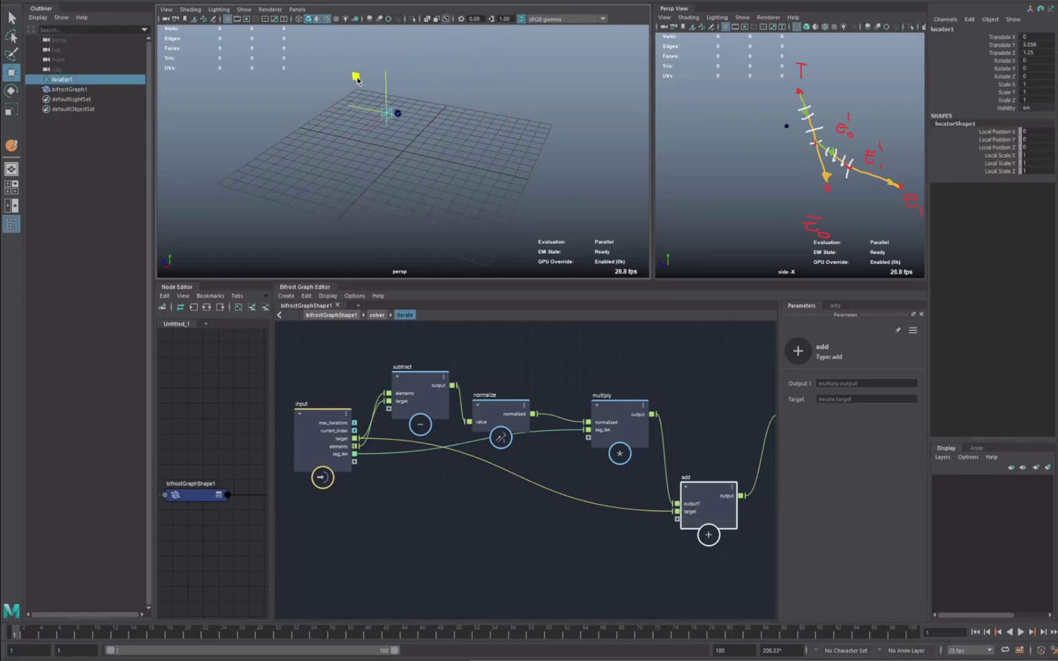
Set Seg Len to 2 on bifrostGraphShape1 and move the locator to test the longer trailing distance.
{"action": "middle_click_drag", "start_coordinate": [193, 464], "coordinate": [227, 406]}
{"action": "scroll", "coordinate": [207, 391], "scroll_direction": "up", "scroll_amount": 1}
{"action": "left_click", "coordinate": [215, 430]}
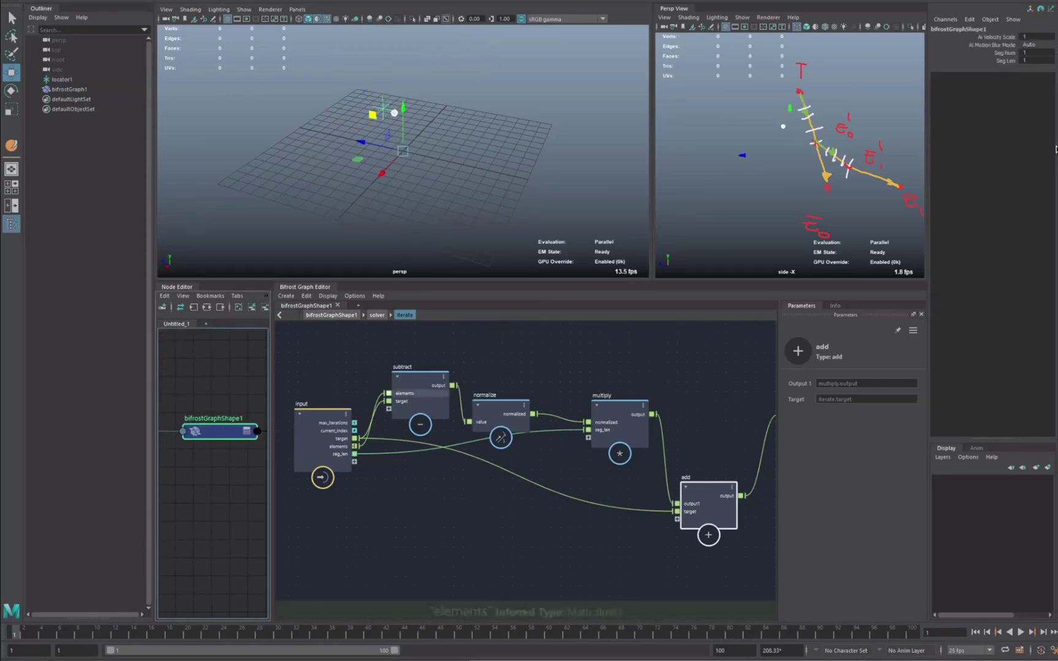
{"action": "left_click", "coordinate": [1026, 62]}
{"action": "type", "text": "2"}
{"action": "key", "text": "Return"}
{"action": "left_click", "coordinate": [372, 103]}
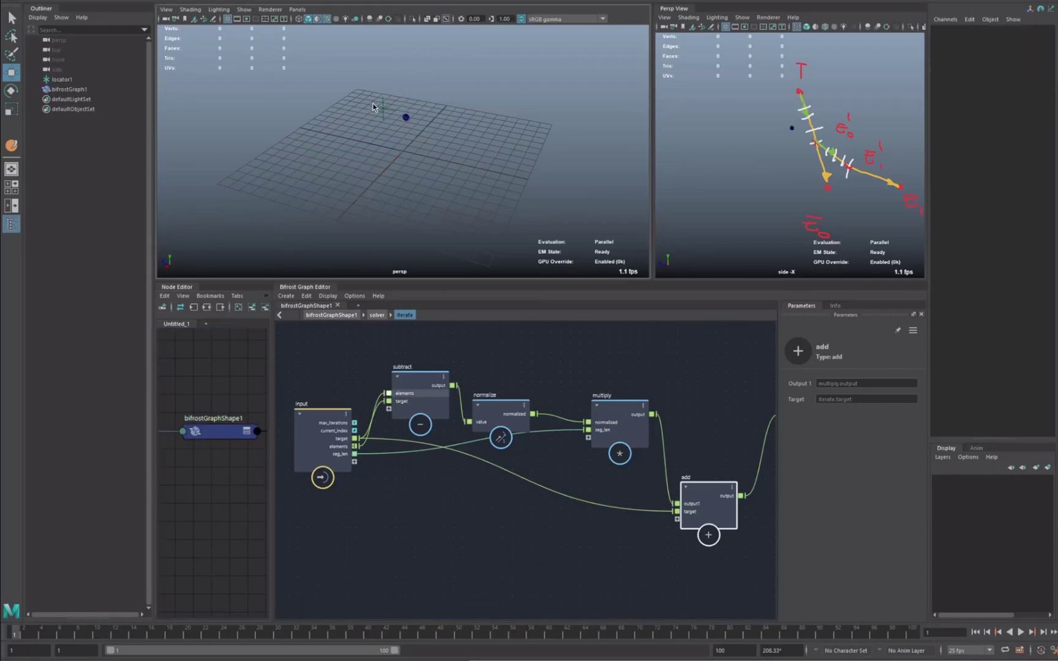
{"action": "left_click", "coordinate": [381, 108]}
{"action": "mouse_move", "coordinate": [353, 72]}
{"action": "left_mouse_down"}
{"action": "mouse_move", "coordinate": [337, 88]}
{"action": "mouse_move", "coordinate": [262, 80]}
{"action": "mouse_move", "coordinate": [344, 83]}
{"action": "left_mouse_up"}
Set Seg Num to 5 on bifrostGraphShape1 and move the locator to about X -4.23, Y 4.85, Z -5.44 to test the segments.
{"action": "left_click", "coordinate": [222, 434]}
{"action": "left_click", "coordinate": [1053, 53]}
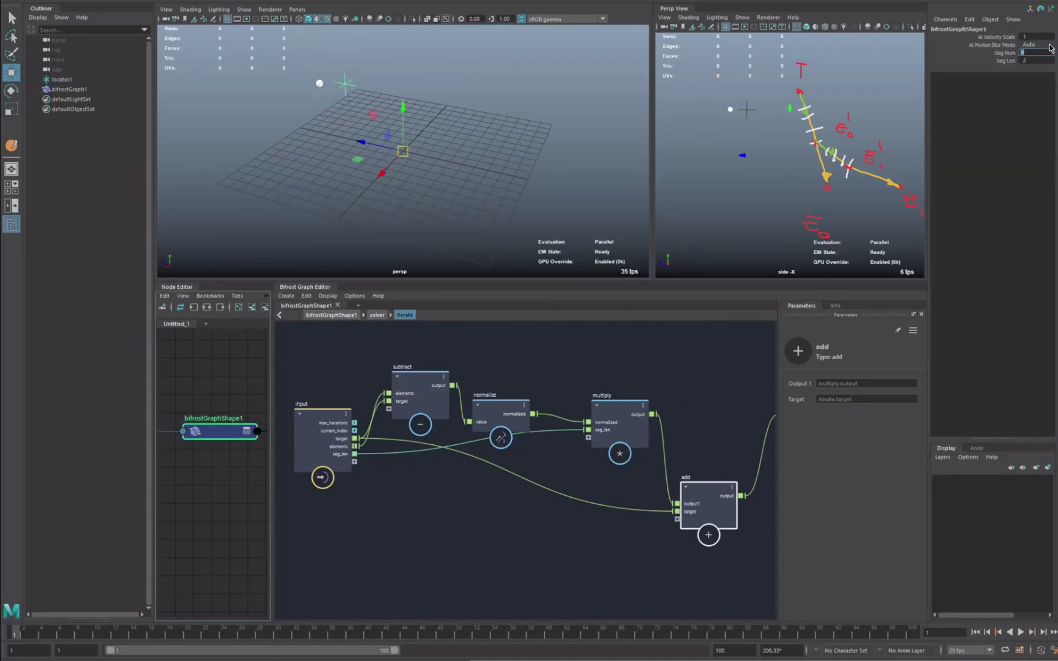
{"action": "type", "text": "3"}
{"action": "key", "text": "Return"}
{"action": "left_click", "coordinate": [344, 79]}
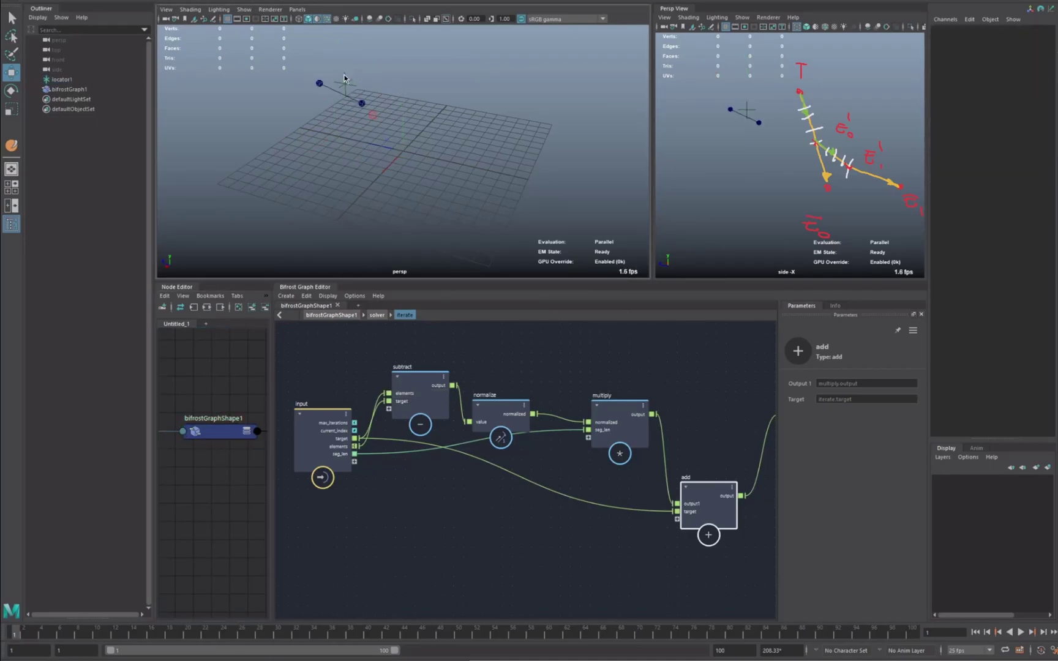
{"action": "left_click_drag", "start_coordinate": [357, 94], "coordinate": [405, 77]}
{"action": "left_click_drag", "start_coordinate": [484, 85], "coordinate": [384, 83]}
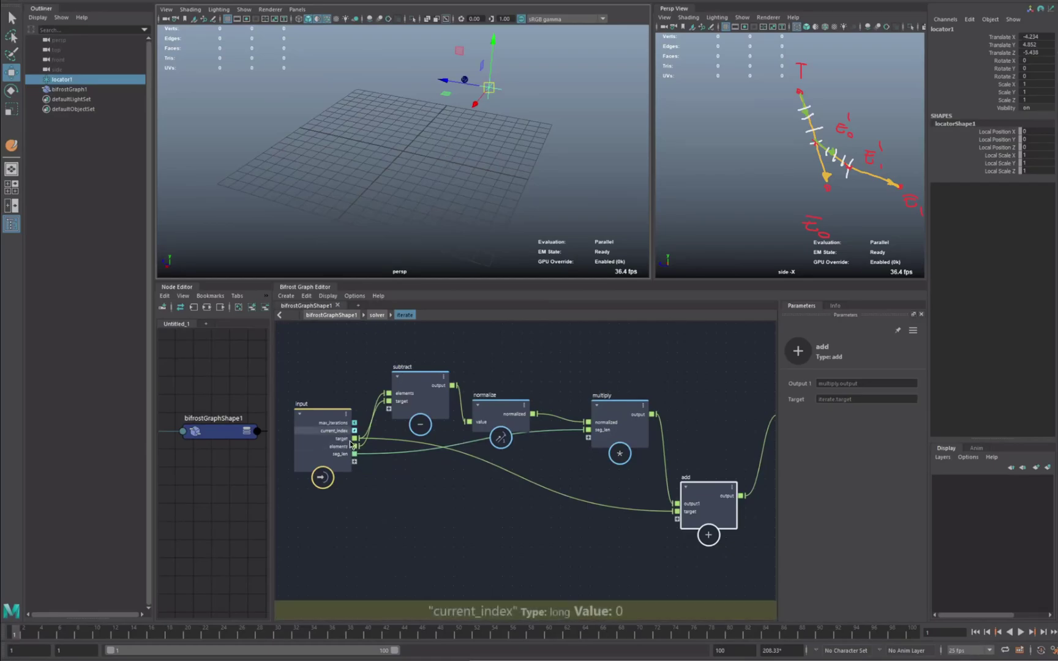
Connect add's output to a new port on the iterate compound's output node and rename that port "new_target".
{"action": "middle_click_drag", "start_coordinate": [416, 513], "coordinate": [401, 518], "text": "alt"}
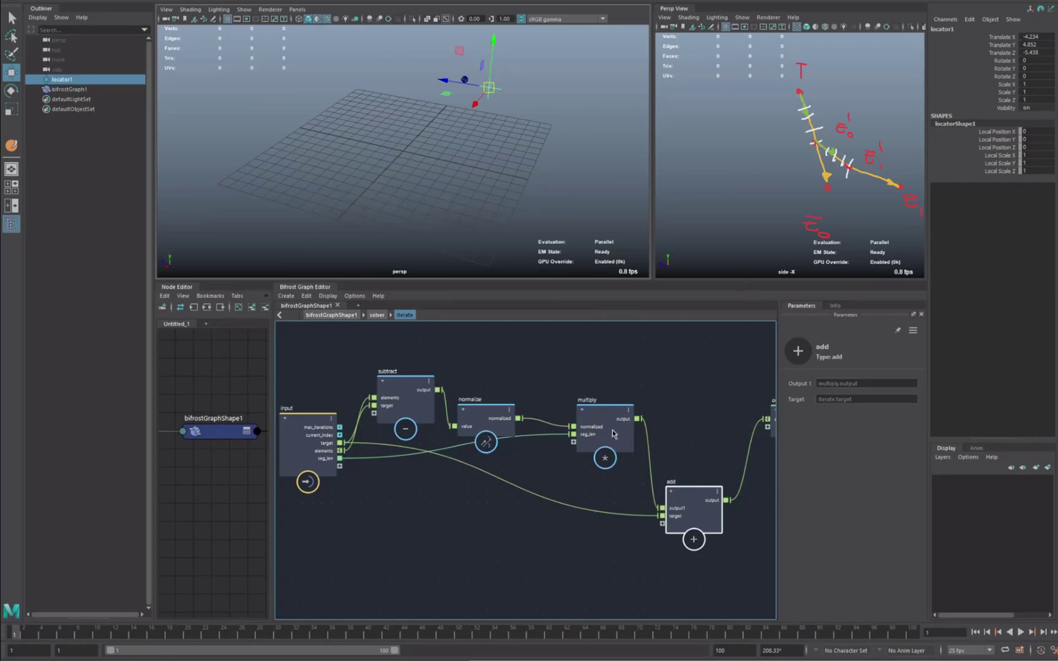
{"action": "middle_click_drag", "start_coordinate": [620, 427], "coordinate": [505, 422], "text": "alt"}
{"action": "middle_click_drag", "start_coordinate": [668, 467], "coordinate": [633, 465], "text": "alt"}
{"action": "right_click_drag", "start_coordinate": [633, 465], "coordinate": [651, 404], "text": "alt"}
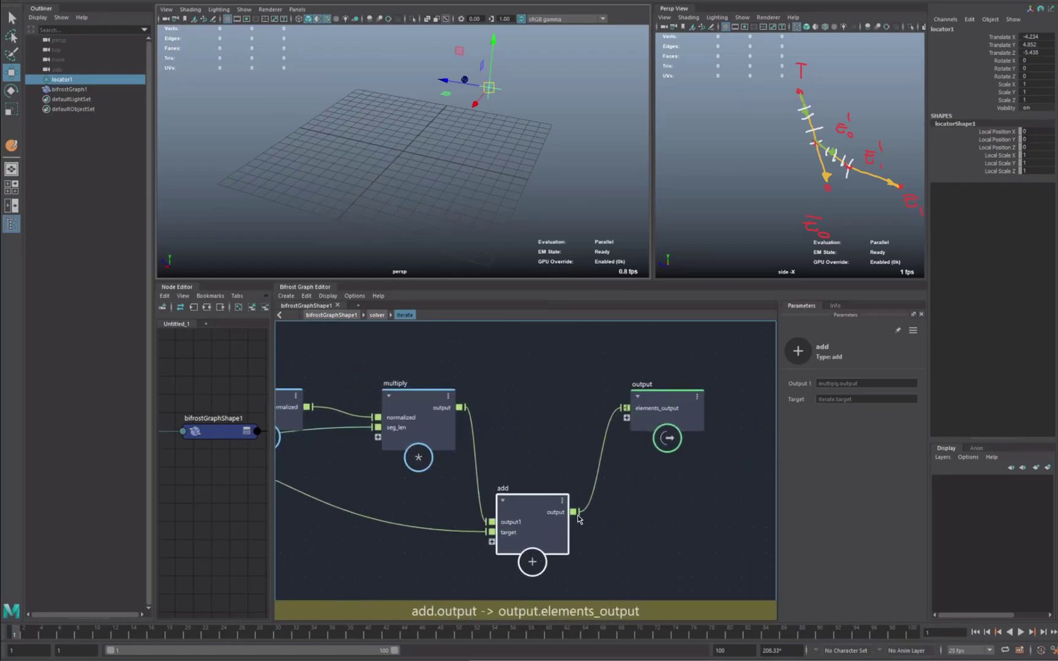
{"action": "left_click_drag", "start_coordinate": [658, 422], "coordinate": [710, 431]}
{"action": "left_click_drag", "start_coordinate": [575, 513], "coordinate": [712, 435]}
{"action": "right_click", "coordinate": [704, 431]}
{"action": "left_click", "coordinate": [726, 436]}
{"action": "type", "text": "new_target"}
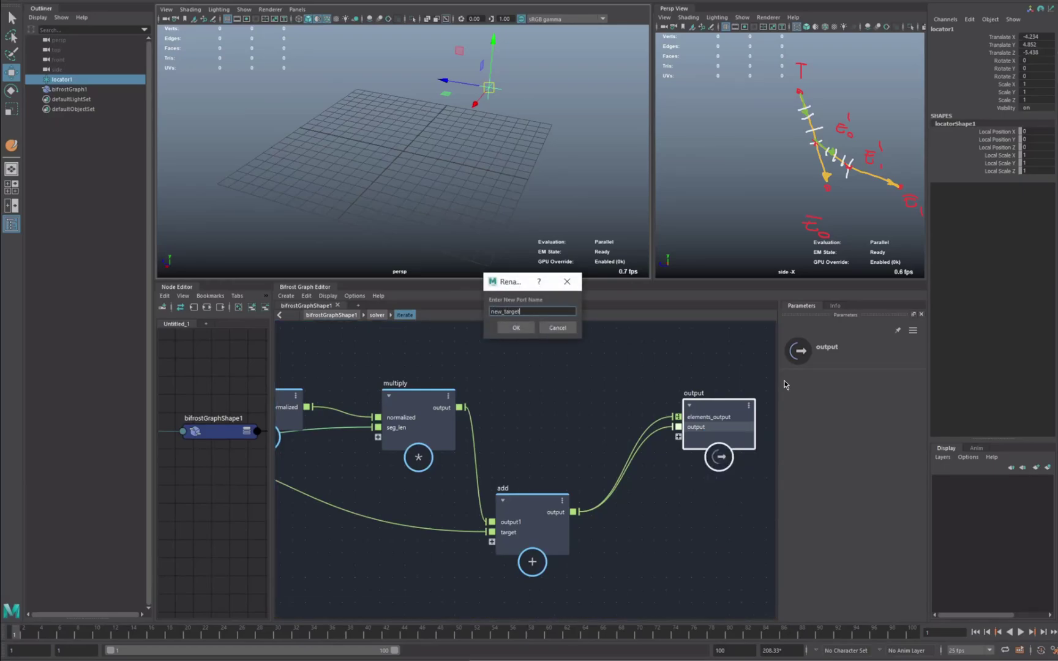
{"action": "key", "text": "Return"}
Set the port state of the input node's target port to new_target so each iteration feeds the next.
{"action": "middle_click_drag", "start_coordinate": [686, 511], "coordinate": [371, 516], "text": "alt"}
{"action": "right_click", "coordinate": [373, 434]}
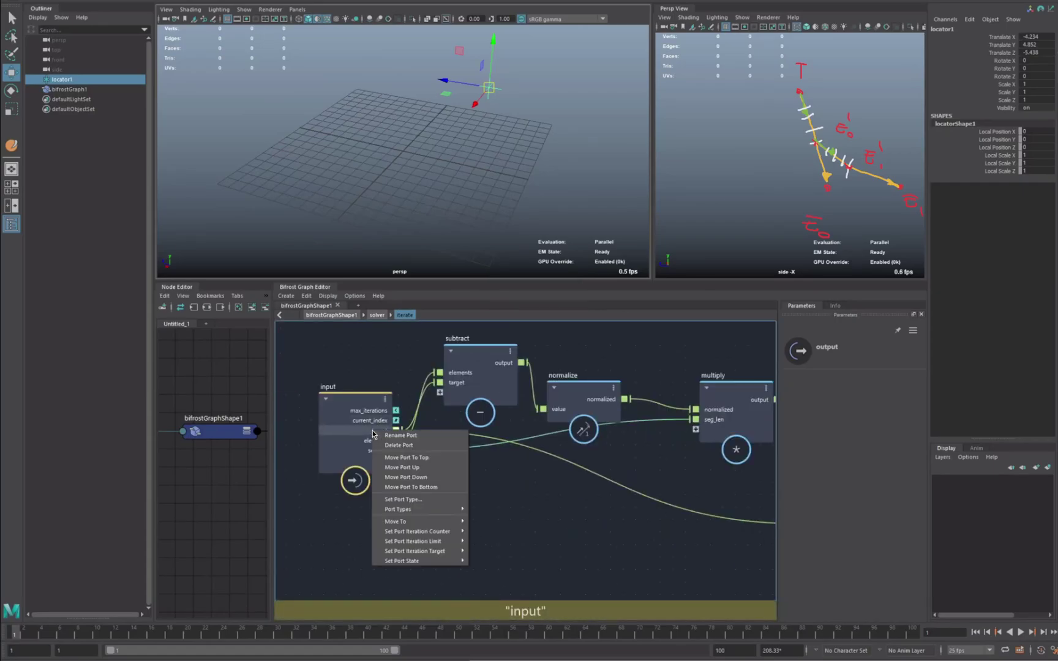
{"action": "mouse_move", "coordinate": [439, 562]}
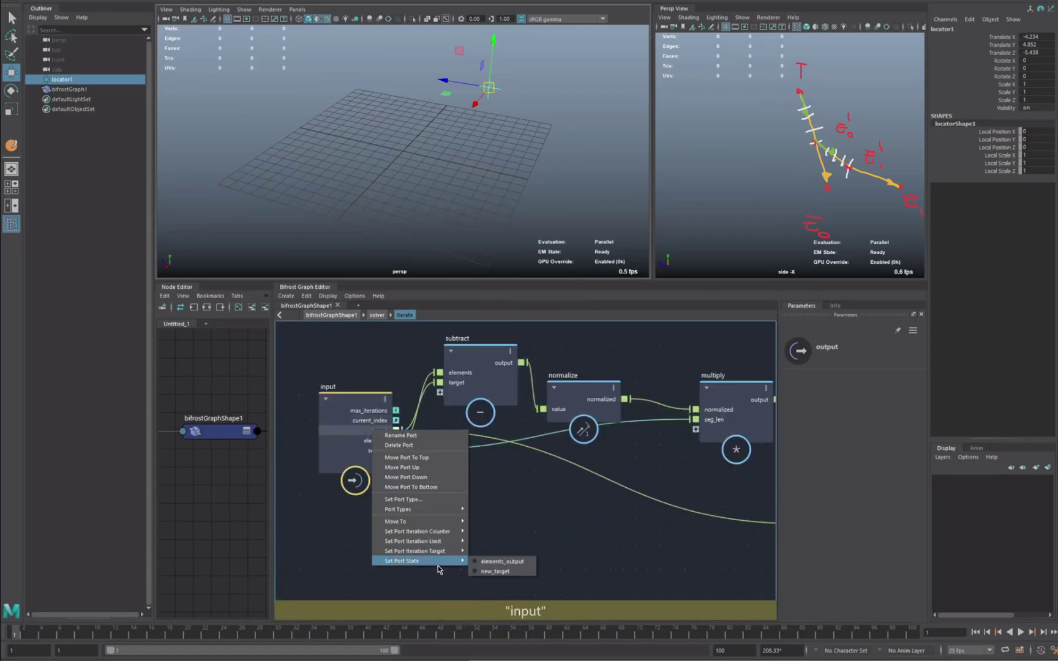
{"action": "left_click", "coordinate": [503, 571]}
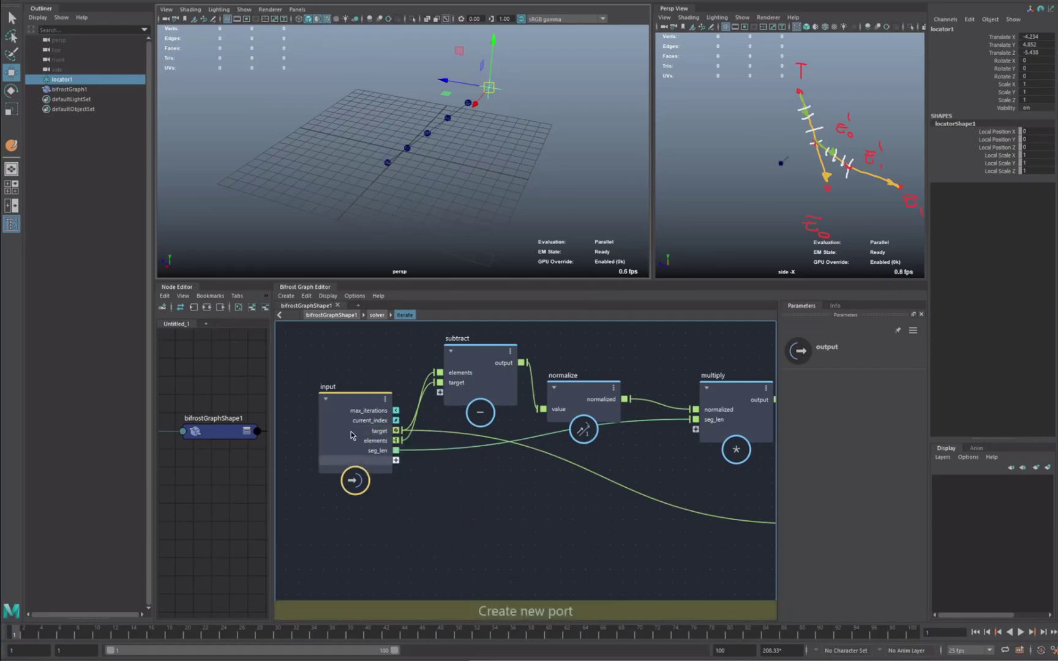
{"action": "scroll", "coordinate": [441, 465], "scroll_direction": "up", "scroll_amount": 2}
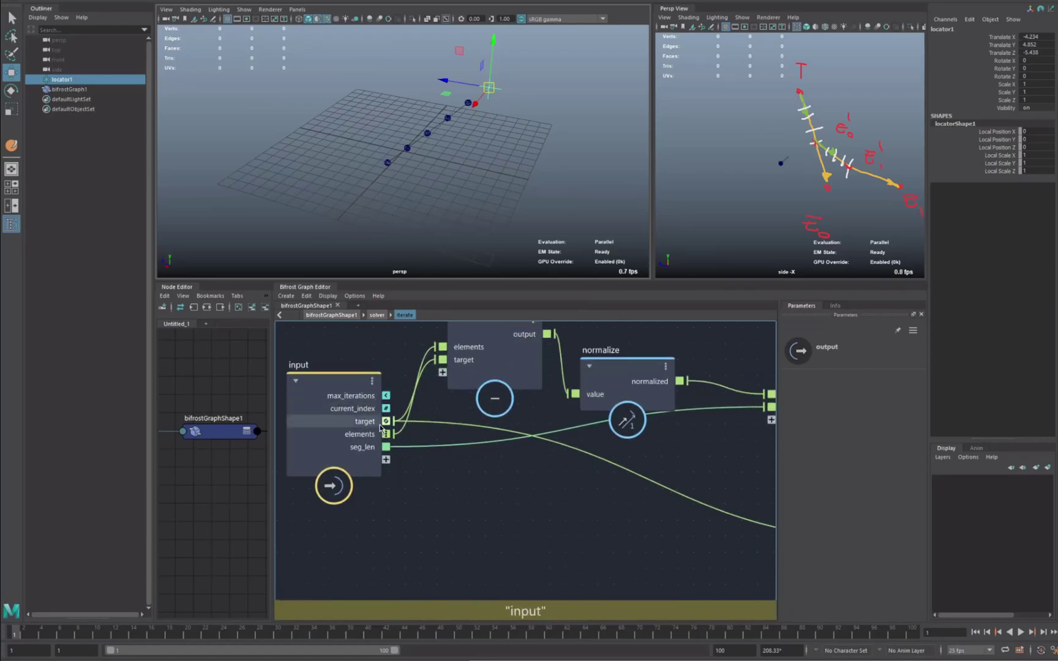
{"action": "scroll", "coordinate": [619, 451], "scroll_direction": "down", "scroll_amount": 3}
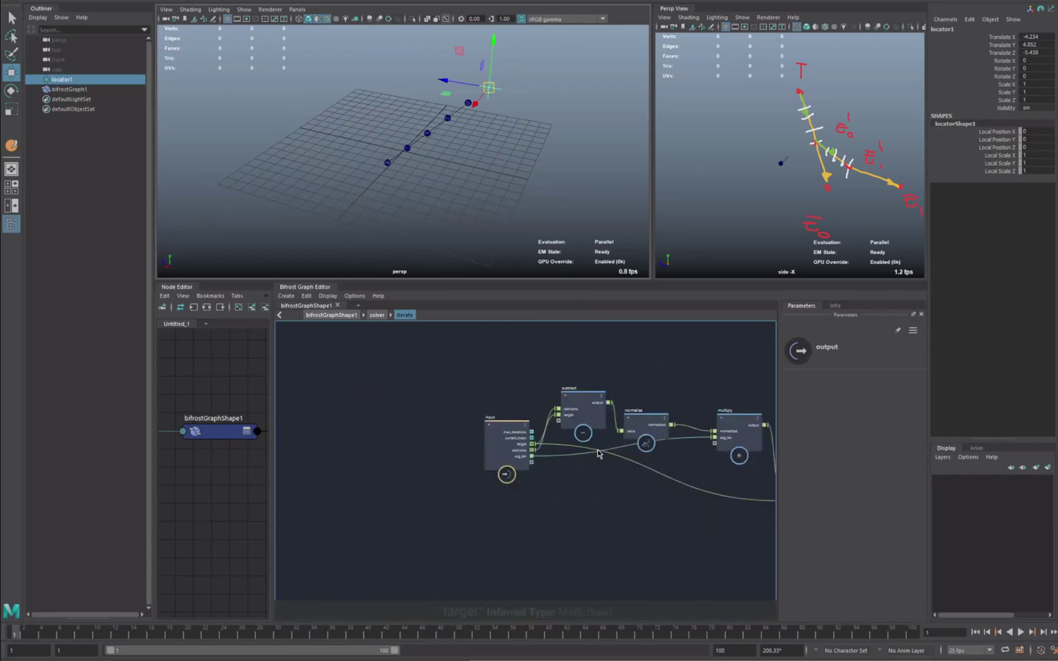
{"action": "middle_click_drag", "start_coordinate": [576, 456], "coordinate": [527, 497], "text": "alt"}
{"action": "scroll", "coordinate": [507, 476], "scroll_direction": "up", "scroll_amount": 2}
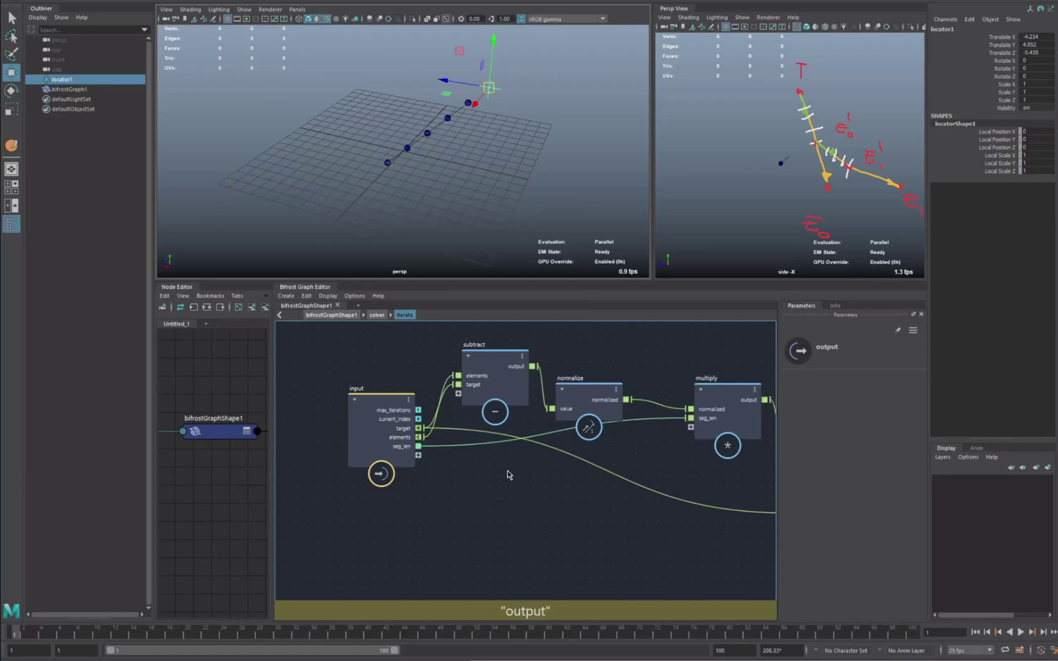
Move the locator to about X -7.45, Y 7.58, Z -8.19 to test how the whole chain follows.
{"action": "left_click", "coordinate": [518, 153]}
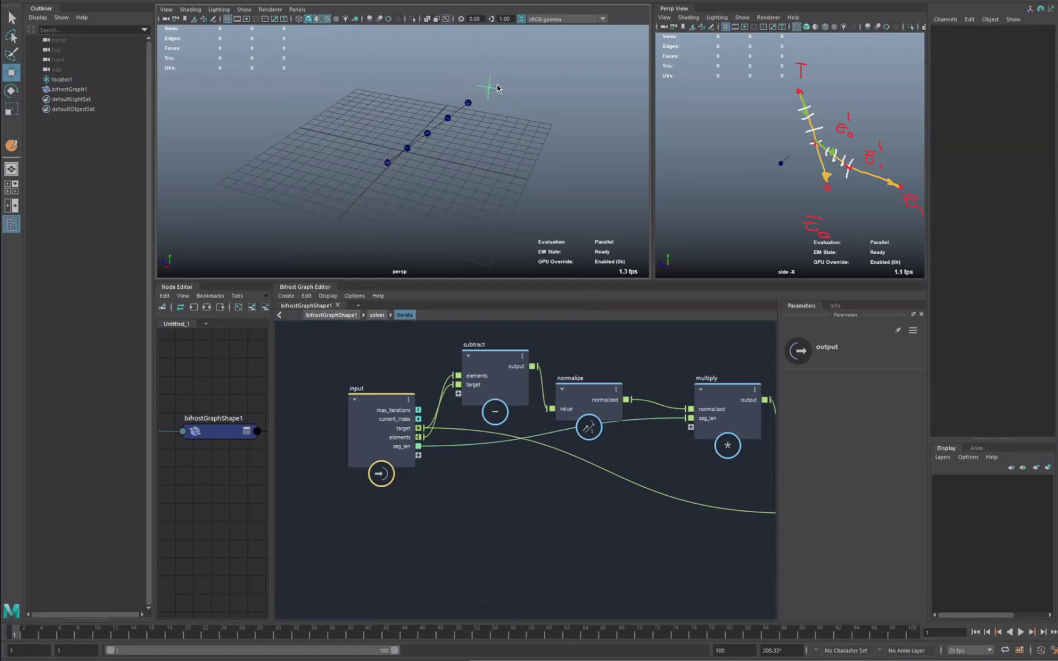
{"action": "left_click", "coordinate": [494, 91]}
{"action": "left_click_drag", "start_coordinate": [492, 89], "coordinate": [566, 49]}
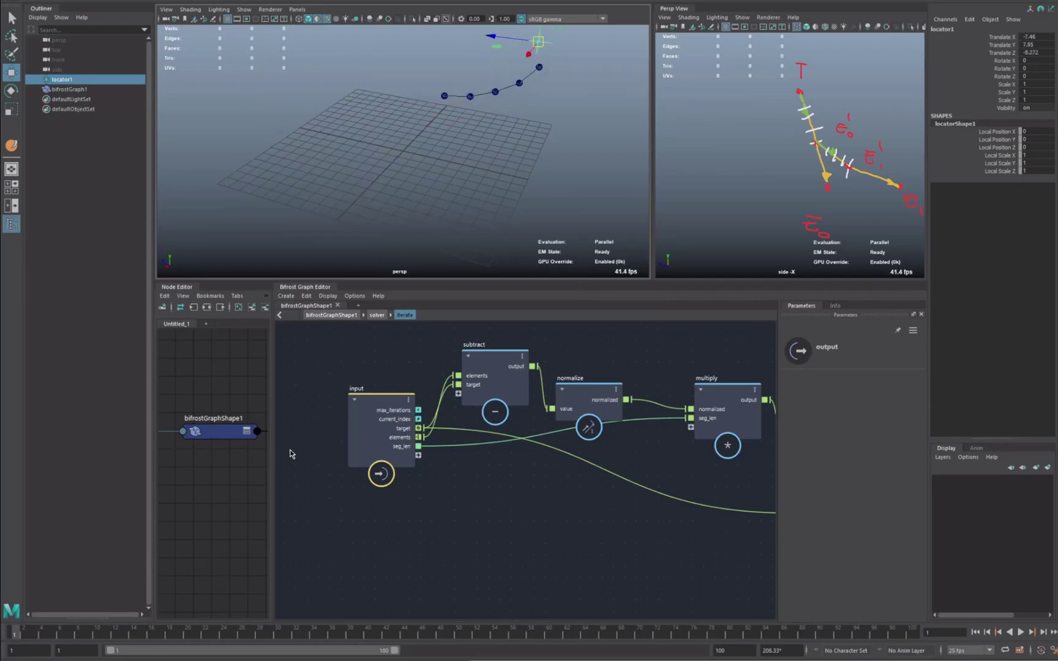
{"action": "double_click", "coordinate": [208, 422]}
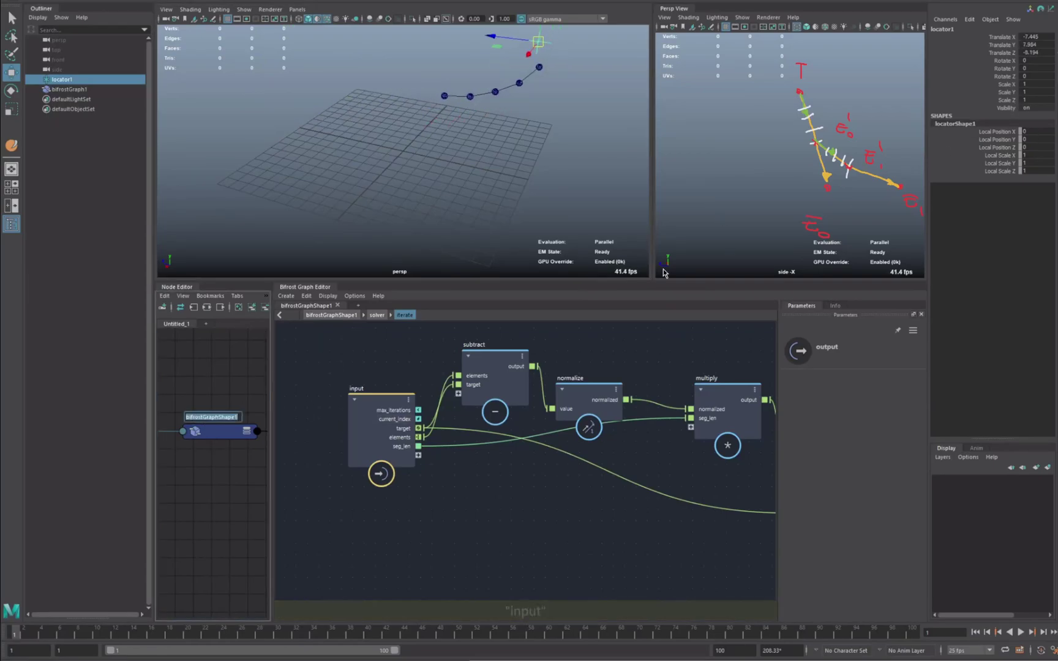
Set Seg Num to 10 on bifrostGraphShape1 to test a longer chain.
{"action": "key", "text": "Return"}
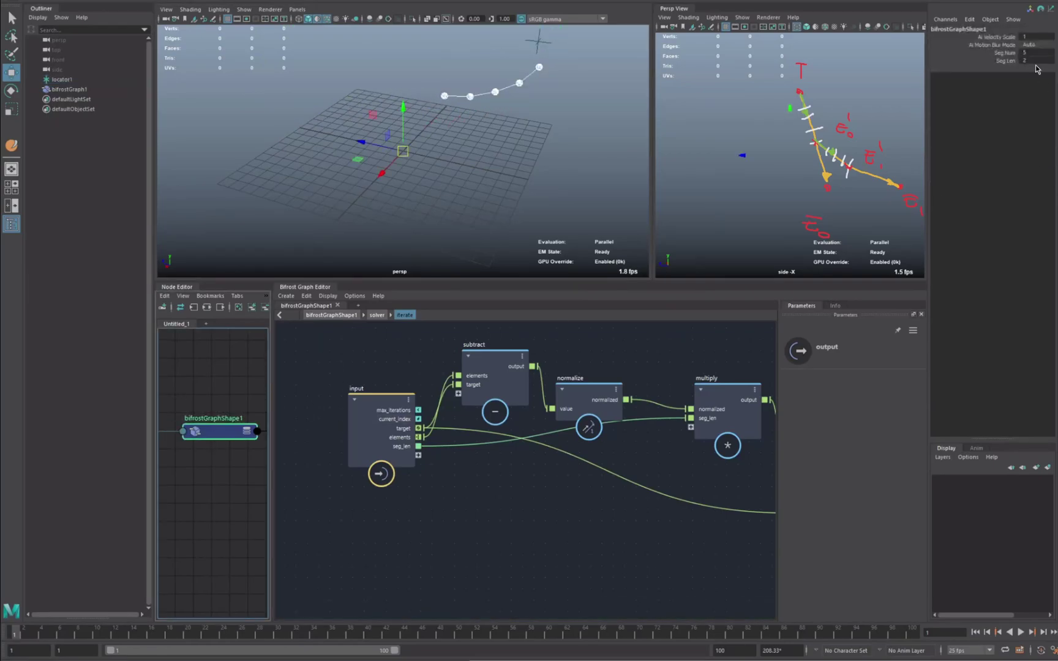
{"action": "left_click", "coordinate": [1035, 53]}
{"action": "type", "text": "10"}
{"action": "key", "text": "Return"}
{"action": "left_click_drag", "start_coordinate": [476, 159], "coordinate": [429, 232], "text": "alt"}
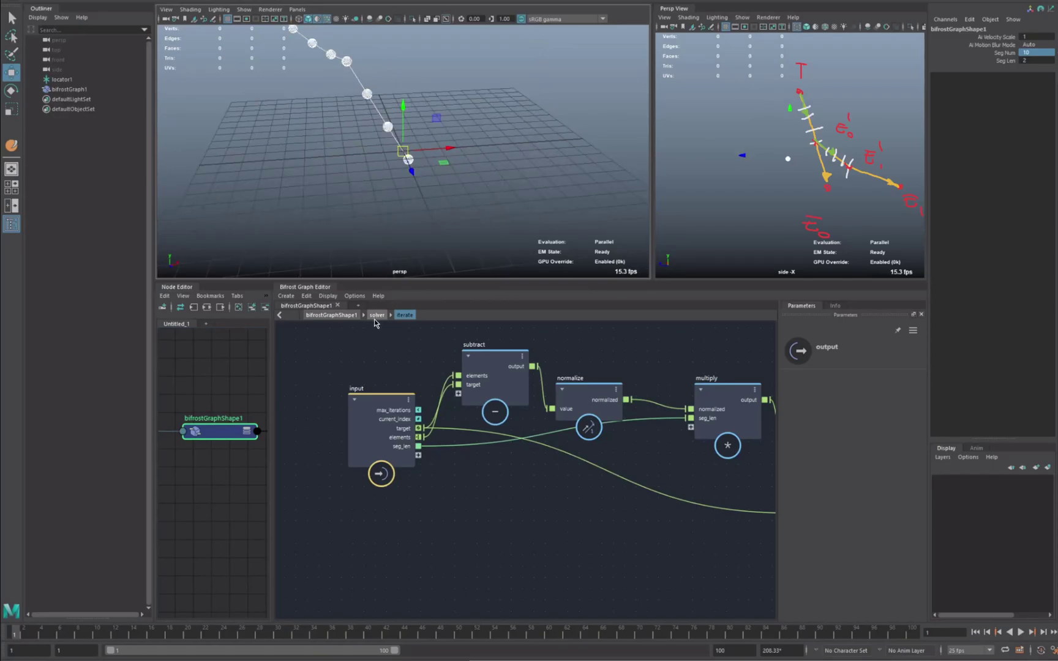
In the solver compound, set the float3 value node feeding resize_array's default to 10, 10, 10.
{"action": "left_click", "coordinate": [375, 315]}
{"action": "middle_click_drag", "start_coordinate": [453, 477], "coordinate": [566, 398], "text": "alt"}
{"action": "left_click_drag", "start_coordinate": [394, 531], "coordinate": [398, 516]}
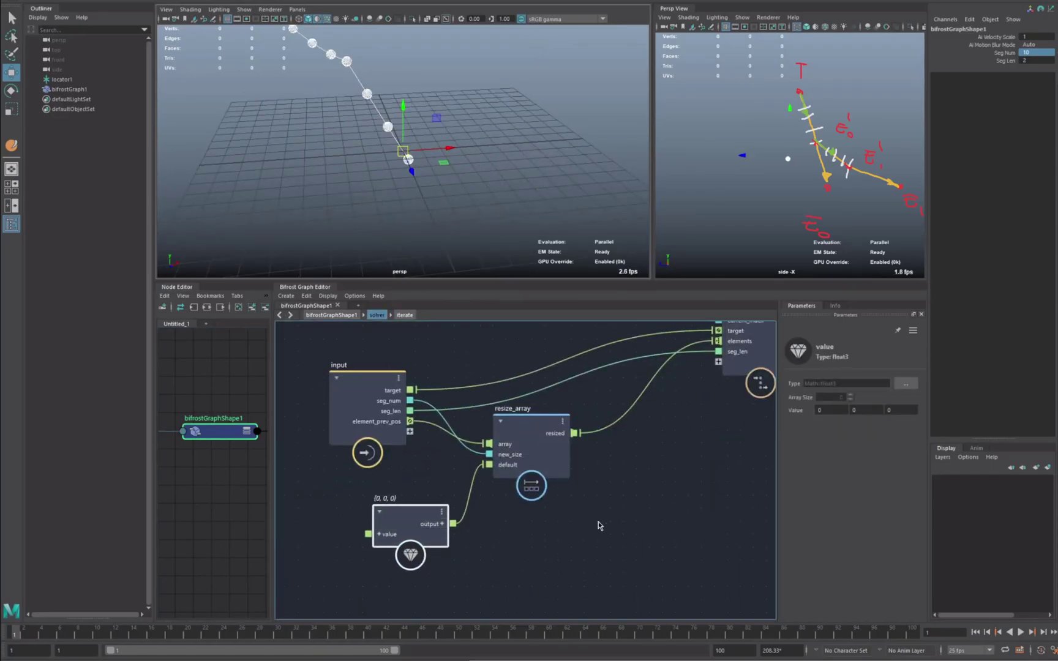
{"action": "middle_click_drag", "start_coordinate": [445, 542], "coordinate": [383, 551], "text": "alt"}
{"action": "middle_click_drag", "start_coordinate": [560, 496], "coordinate": [533, 530], "text": "alt"}
{"action": "middle_click_drag", "start_coordinate": [412, 551], "coordinate": [437, 528], "text": "alt"}
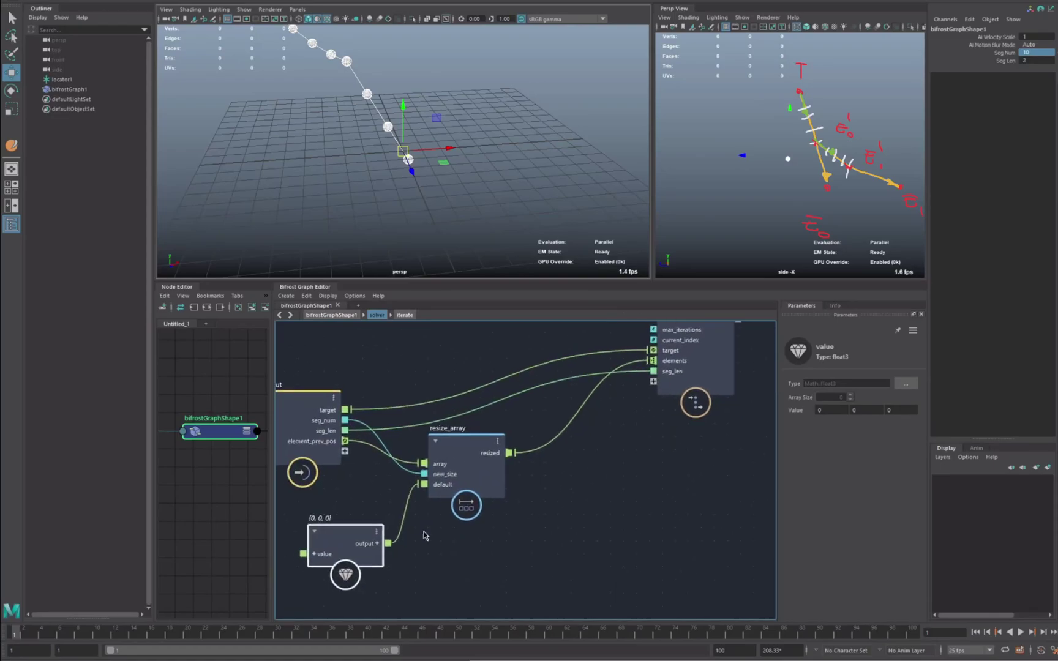
{"action": "left_click", "coordinate": [824, 410]}
{"action": "type", "text": "10"}
{"action": "key", "text": "Tab"}
{"action": "key", "text": "Tab"}
{"action": "type", "text": "1"}
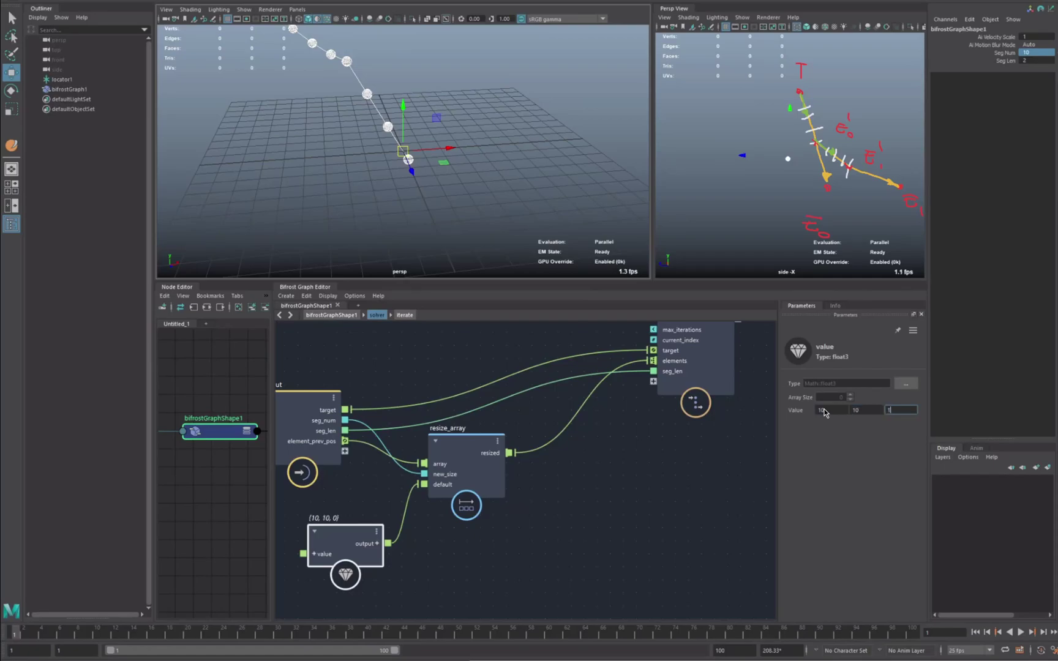
{"action": "type", "text": "0"}
Reduce Seg Num to 2 and raise it back to 10 so the added segments start from the new default position.
{"action": "left_click", "coordinate": [1035, 58]}
{"action": "type", "text": "2"}
{"action": "key", "text": "Return"}
{"action": "left_click", "coordinate": [1035, 55]}
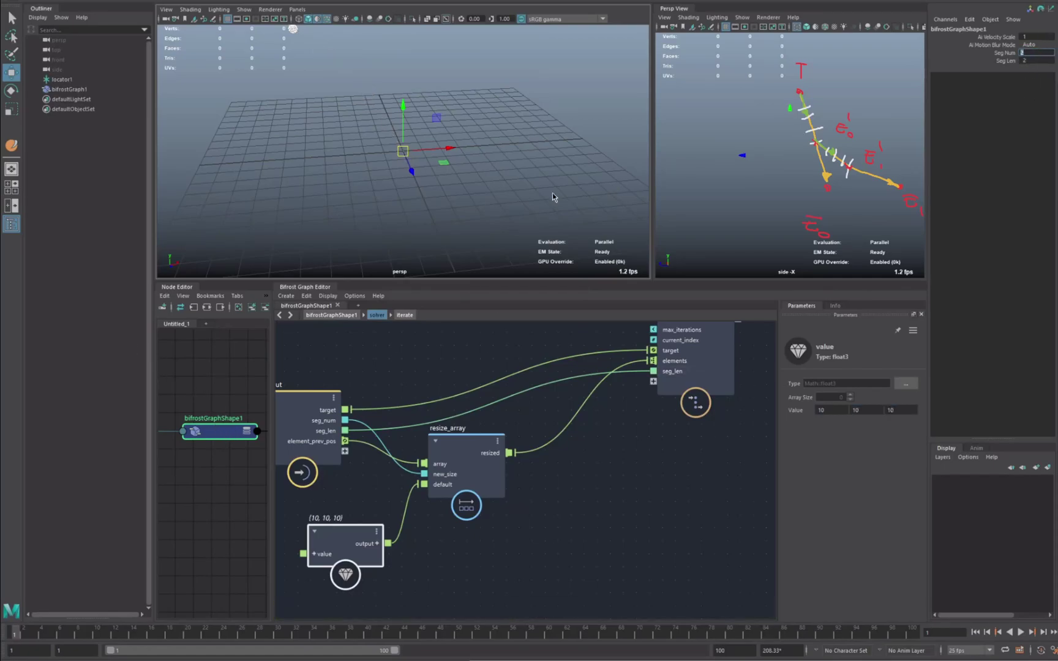
{"action": "middle_click_drag", "start_coordinate": [516, 162], "coordinate": [554, 209], "text": "alt"}
{"action": "scroll", "coordinate": [620, 154], "scroll_direction": "down", "scroll_amount": 3}
{"action": "left_click", "coordinate": [1034, 53]}
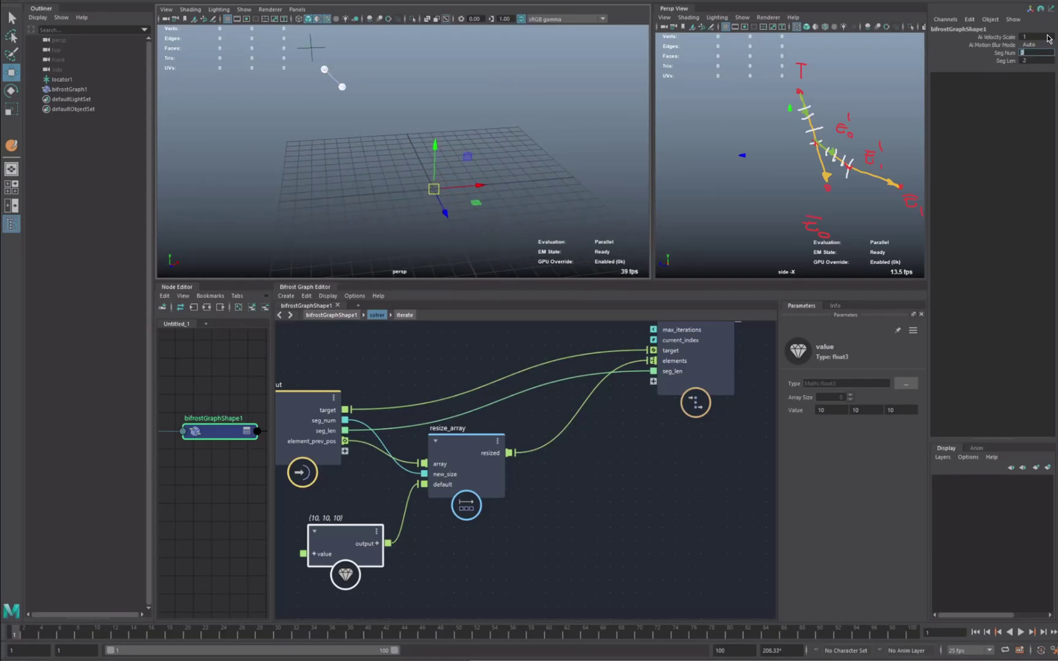
{"action": "type", "text": "10"}
{"action": "key", "text": "Return"}
{"action": "left_click_drag", "start_coordinate": [400, 164], "coordinate": [438, 202], "text": "alt"}
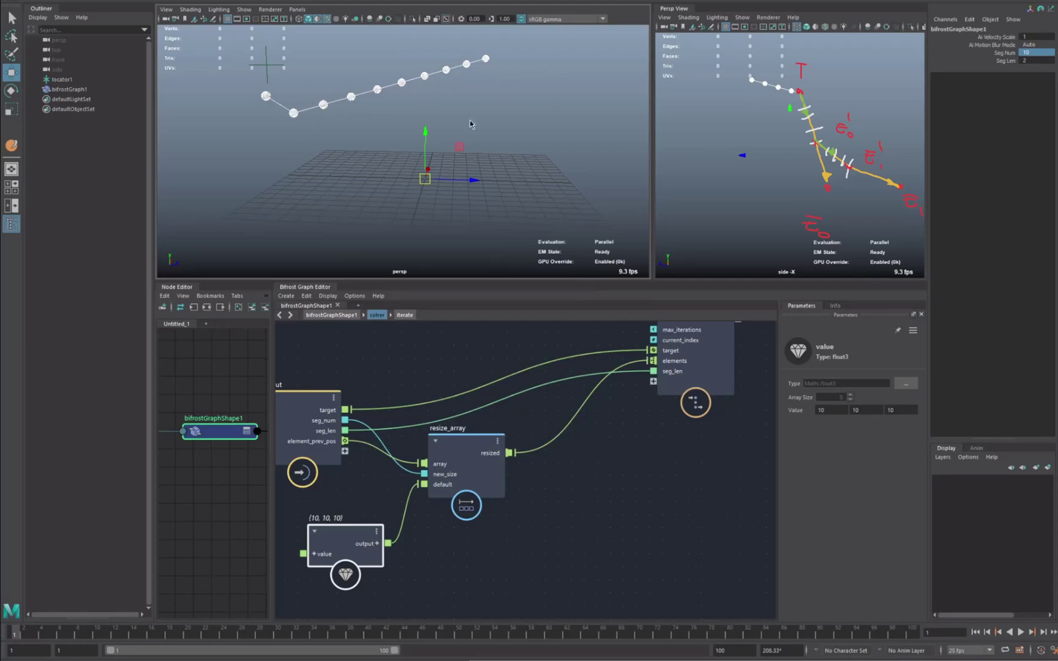
Reset the float3 value node feeding resize_array's default to 0, 0, 0.
{"action": "left_click_drag", "start_coordinate": [347, 538], "coordinate": [338, 533]}
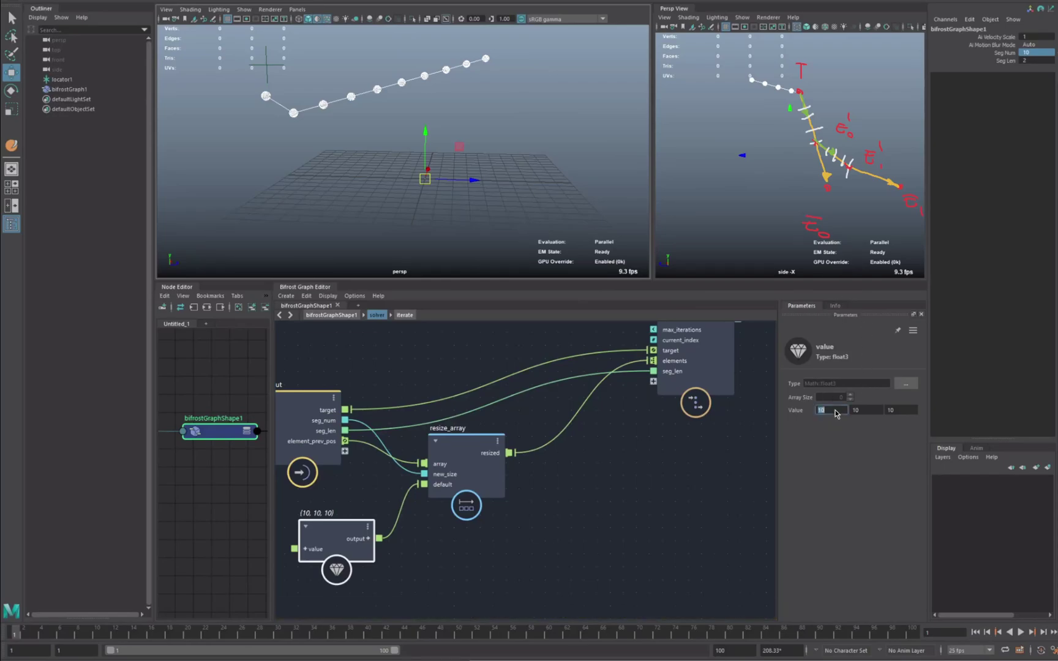
{"action": "key", "text": "Tab"}
{"action": "type", "text": "0"}
{"action": "key", "text": "Tab"}
{"action": "type", "text": "0"}
{"action": "left_click_drag", "start_coordinate": [457, 121], "coordinate": [404, 126], "text": "alt"}
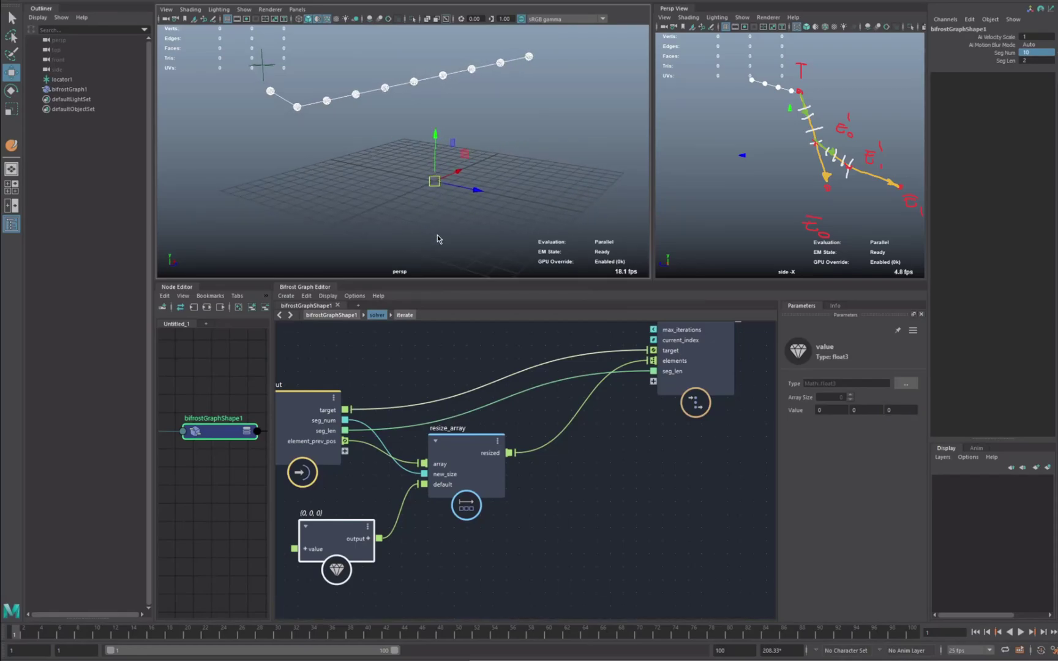
Set Seg Num to 20 on bifrostGraphShape1 to test it against the iterate node's iteration limit.
{"action": "left_click", "coordinate": [622, 490]}
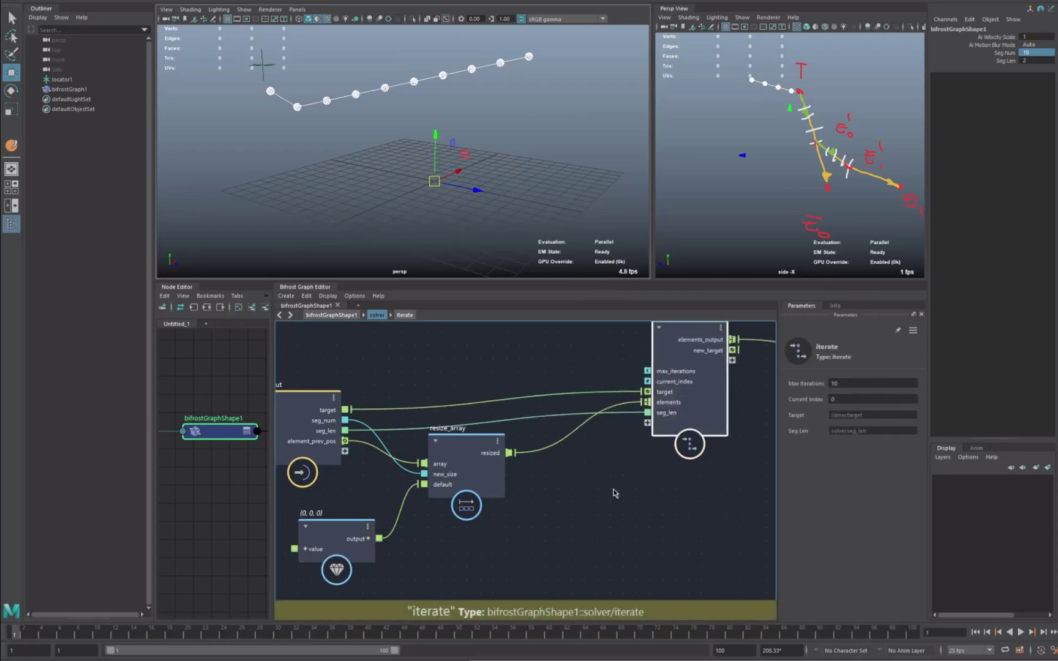
{"action": "middle_click_drag", "start_coordinate": [620, 487], "coordinate": [540, 534], "text": "alt"}
{"action": "left_click_drag", "start_coordinate": [588, 401], "coordinate": [586, 396]}
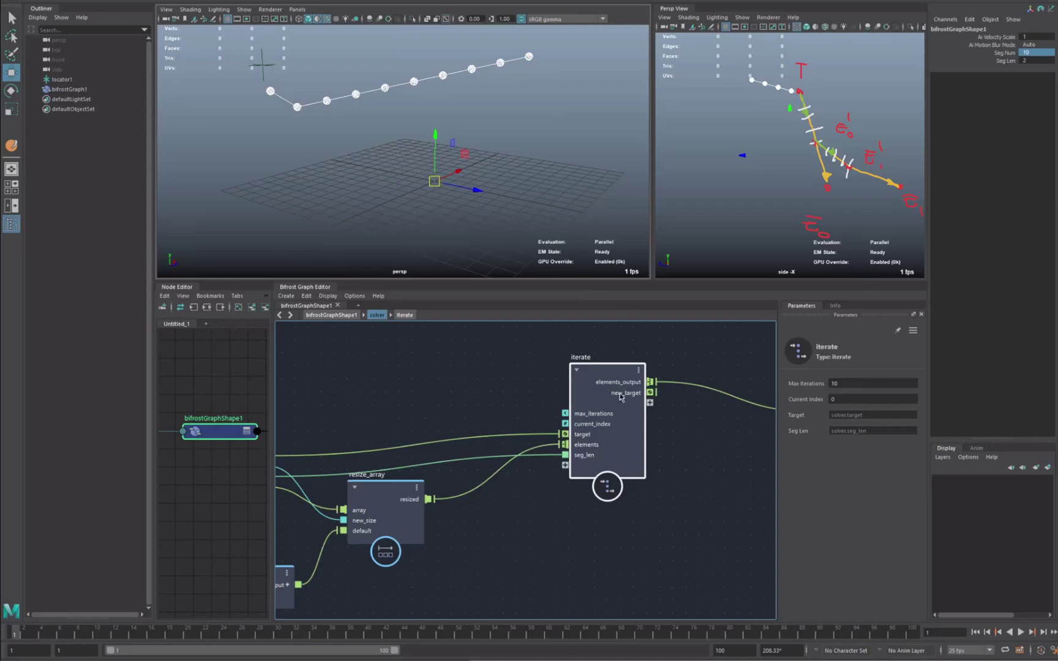
{"action": "left_click", "coordinate": [1036, 53]}
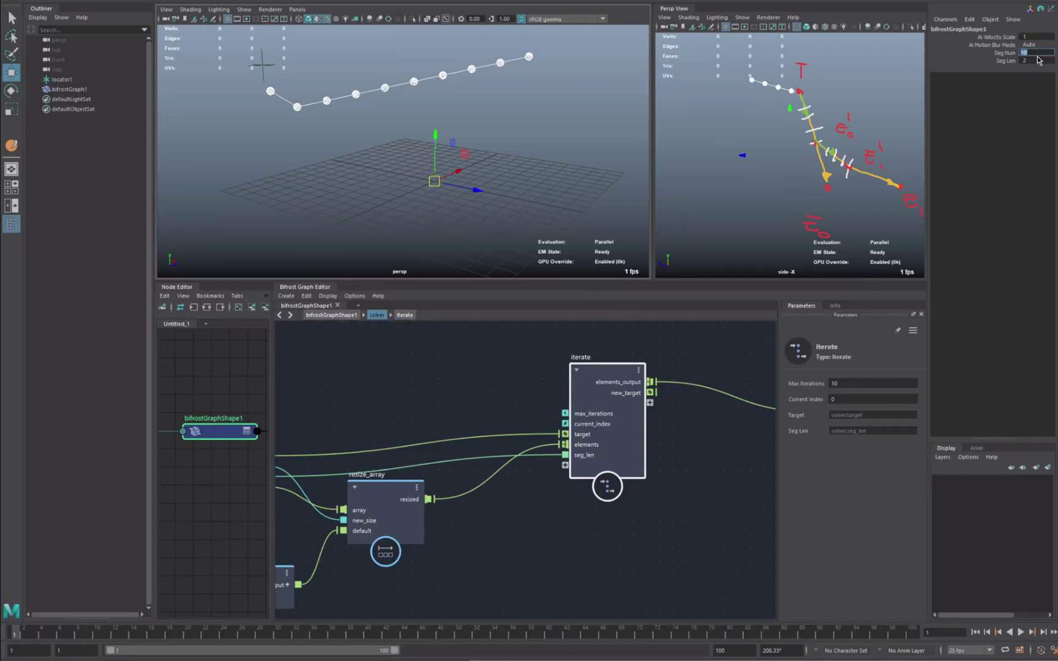
{"action": "type", "text": "20"}
{"action": "key", "text": "Return"}
{"action": "left_click", "coordinate": [472, 218]}
Set the iterate node's Max Iterations to 100.
{"action": "left_click_drag", "start_coordinate": [615, 408], "coordinate": [614, 410]}
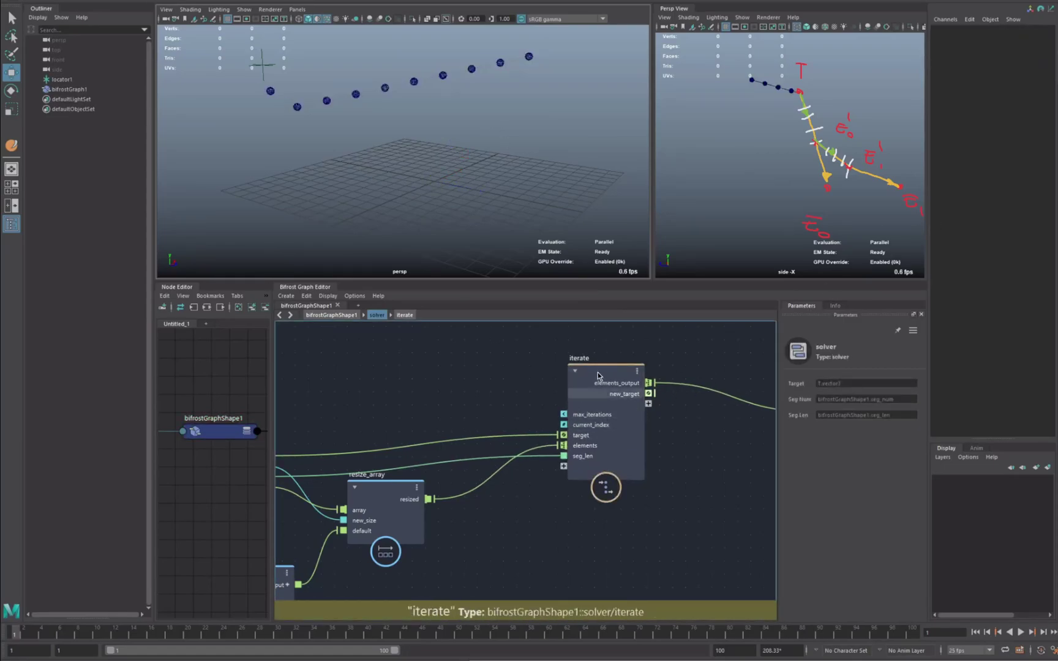
{"action": "left_click", "coordinate": [856, 383]}
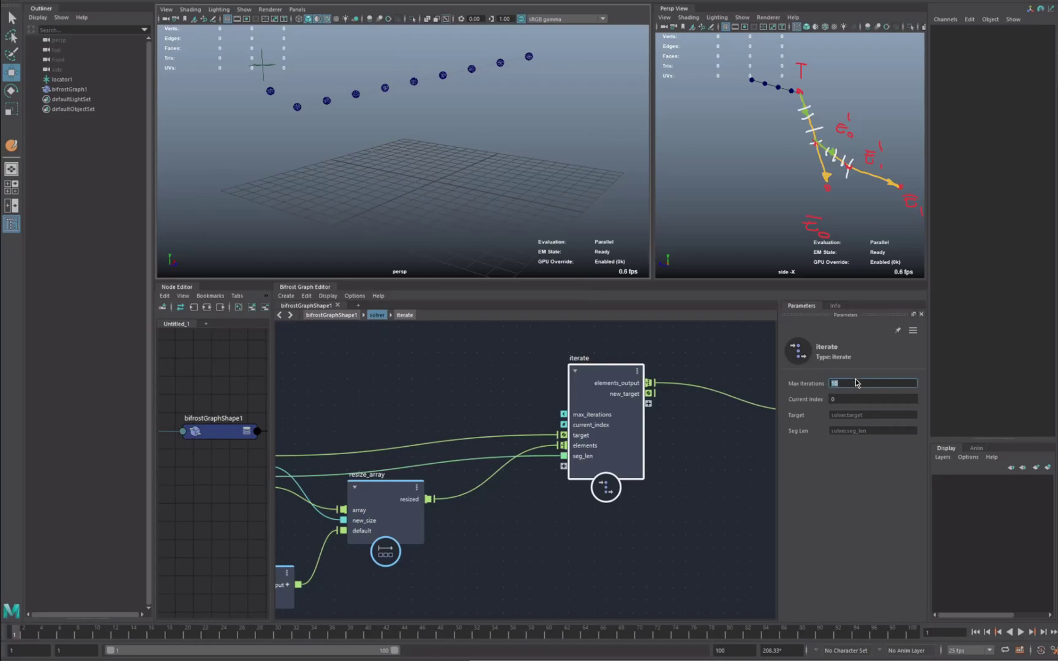
{"action": "key", "text": "Return"}
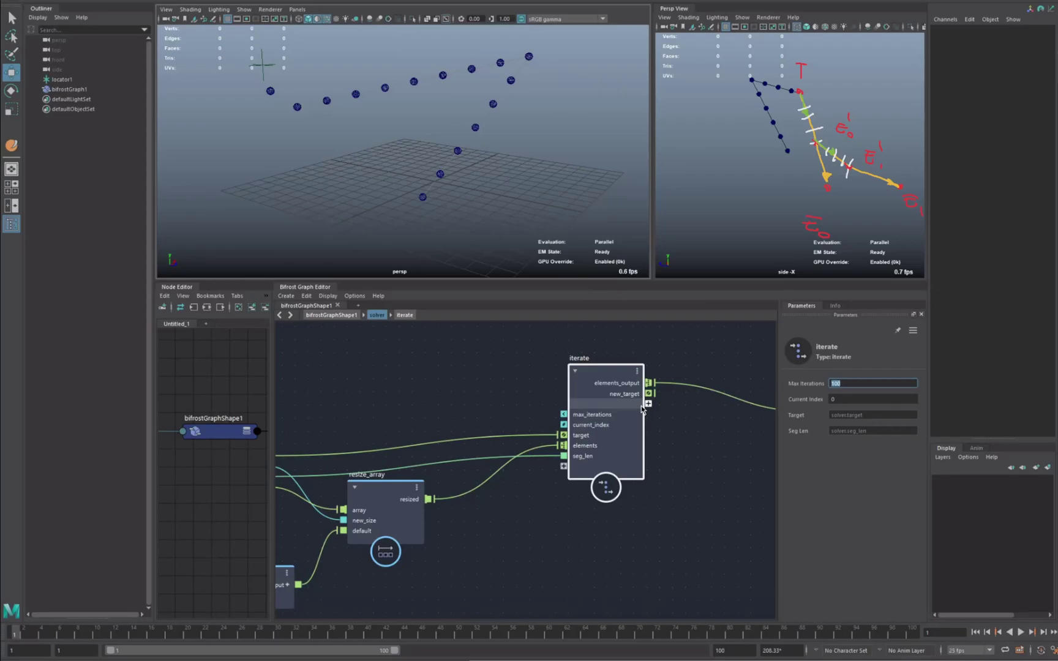
Connect the solver input's seg_num to the iterate node's max_iterations so the iteration count follows the segment count.
{"action": "middle_click_drag", "start_coordinate": [600, 369], "coordinate": [678, 369], "text": "alt"}
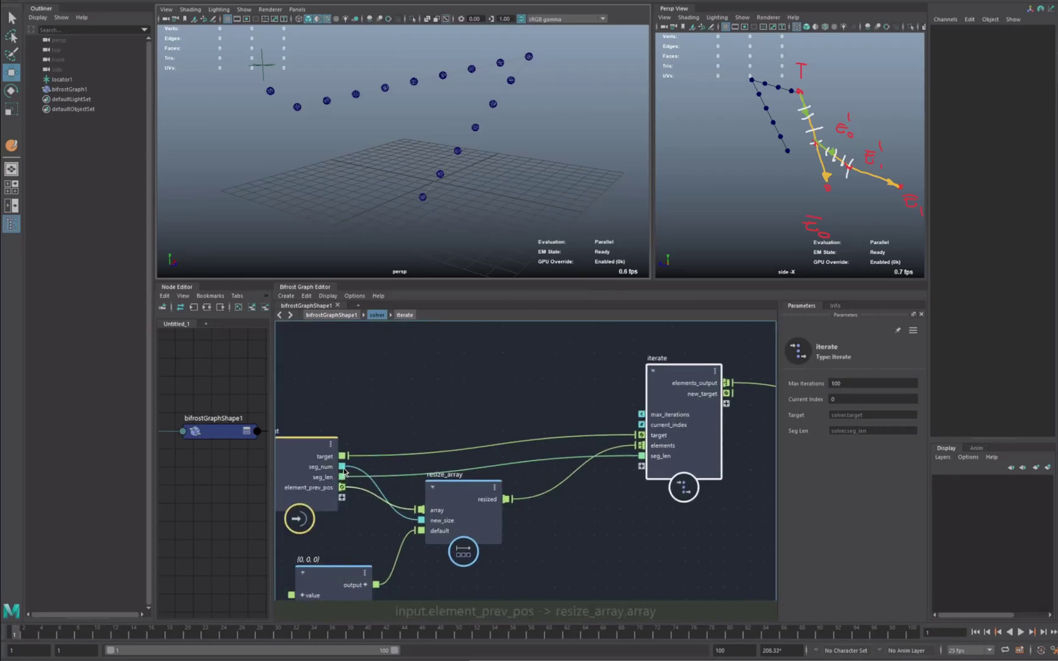
{"action": "left_click_drag", "start_coordinate": [344, 469], "coordinate": [677, 395]}
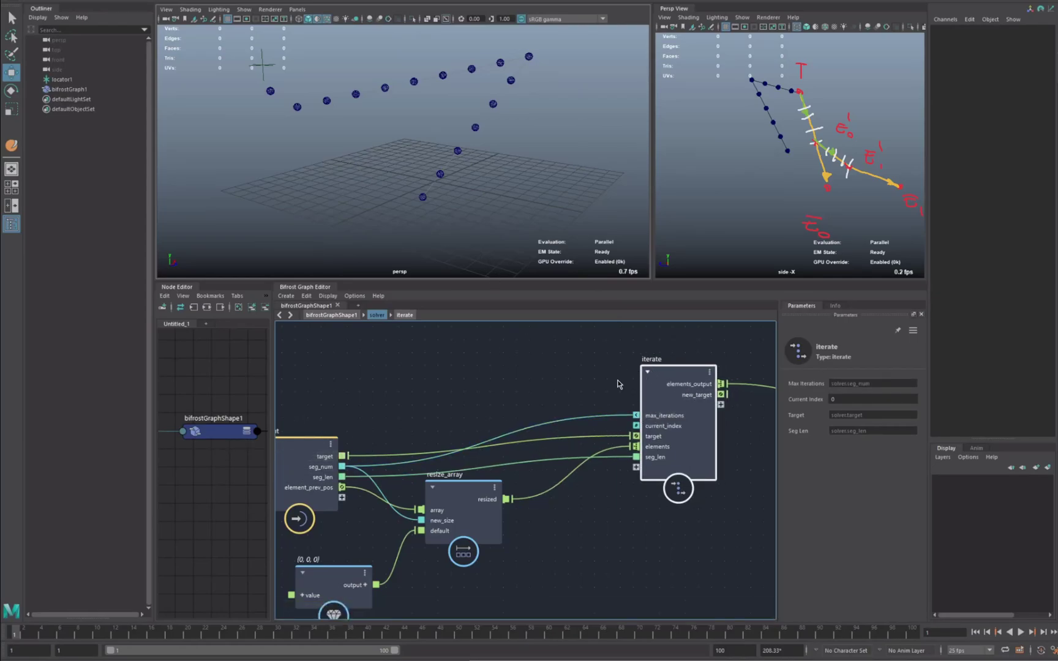
{"action": "left_click_drag", "start_coordinate": [306, 461], "coordinate": [314, 453]}
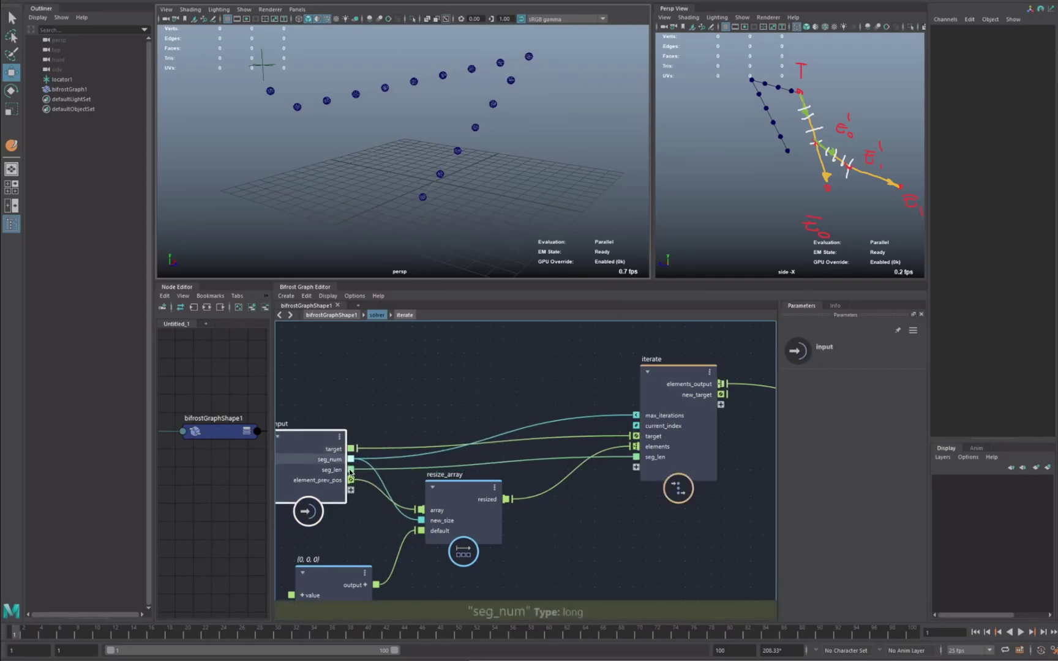
Set Seg Len to 1 on bifrostGraphShape1 to shorten the chain's segments.
{"action": "left_click", "coordinate": [220, 433]}
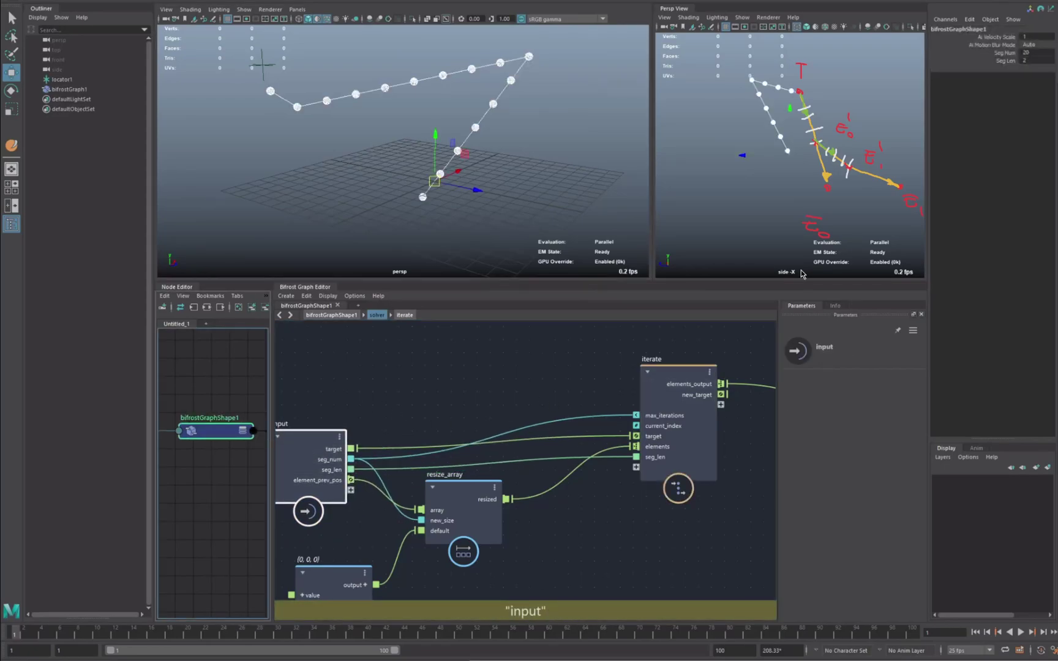
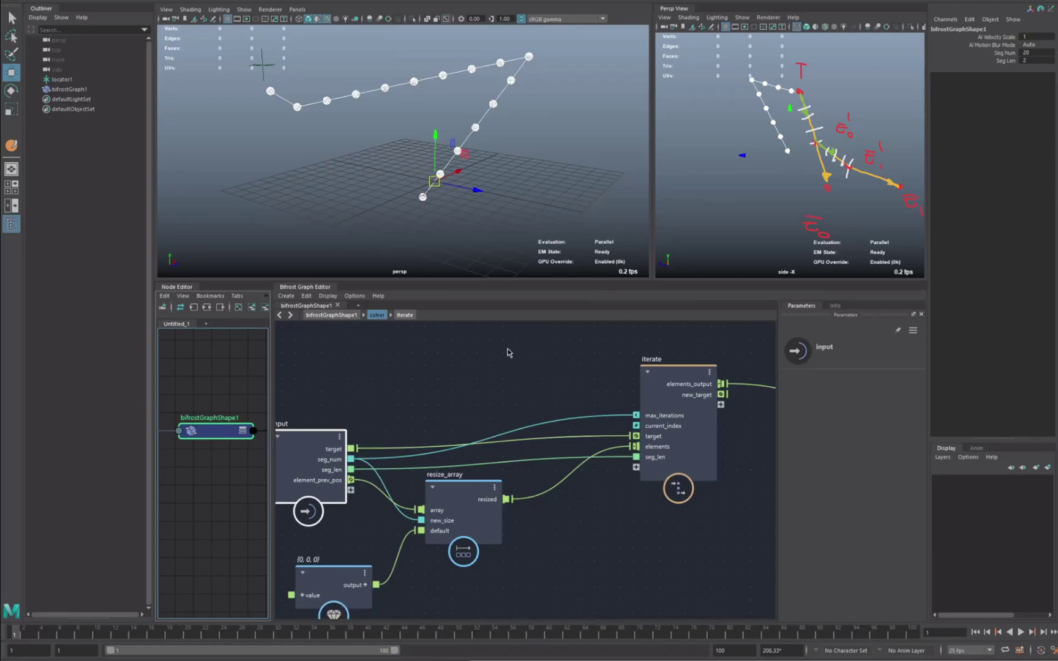
{"action": "left_click", "coordinate": [1032, 61]}
{"action": "type", "text": "1"}
{"action": "key", "text": "Return"}
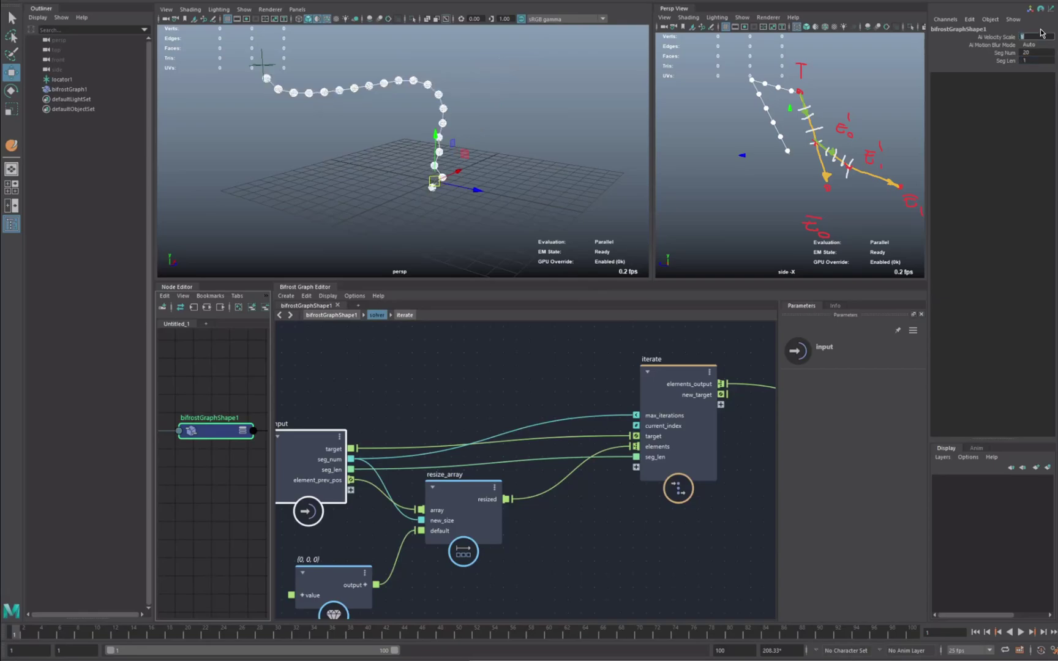
Move the locator to about X -7.45, Y 8.74, Z 10.53 to test how the 20-segment chain follows.
{"action": "left_click", "coordinate": [267, 62]}
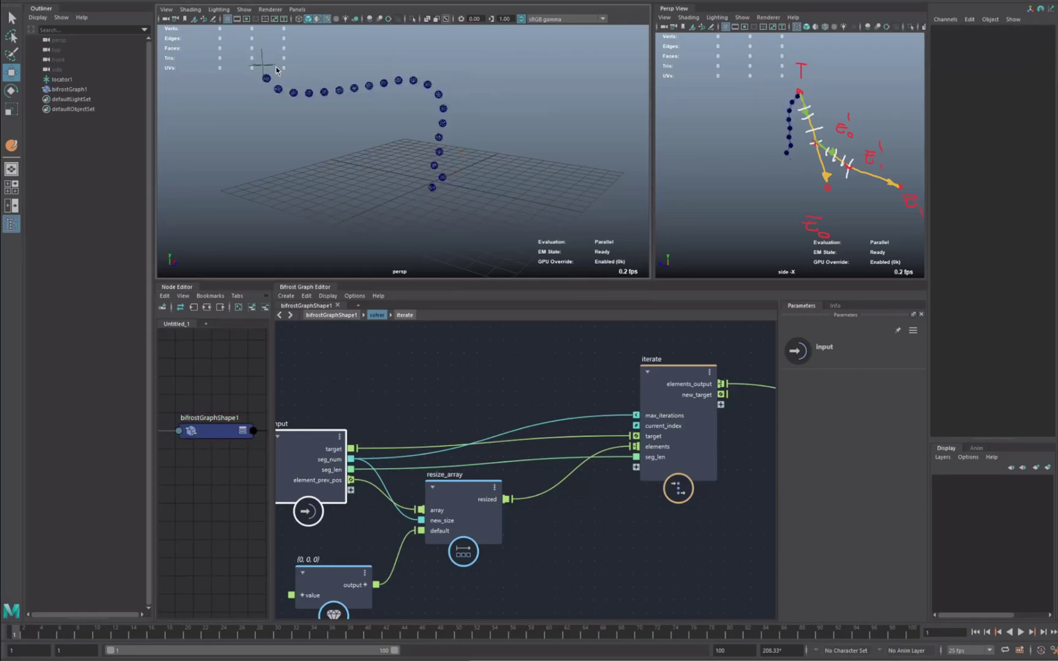
{"action": "left_click", "coordinate": [271, 66]}
{"action": "middle_click_drag", "start_coordinate": [275, 68], "coordinate": [295, 126], "text": "alt"}
{"action": "scroll", "coordinate": [312, 111], "scroll_direction": "down", "scroll_amount": 1}
{"action": "left_click_drag", "start_coordinate": [288, 91], "coordinate": [606, 131]}
Return to the top-level bifrostGraphShape1 graph and move the locator to about X -7.47, Y 9.33, Z 11.15 to check the chain's leading end.
{"action": "middle_click_drag", "start_coordinate": [445, 453], "coordinate": [392, 453], "text": "alt"}
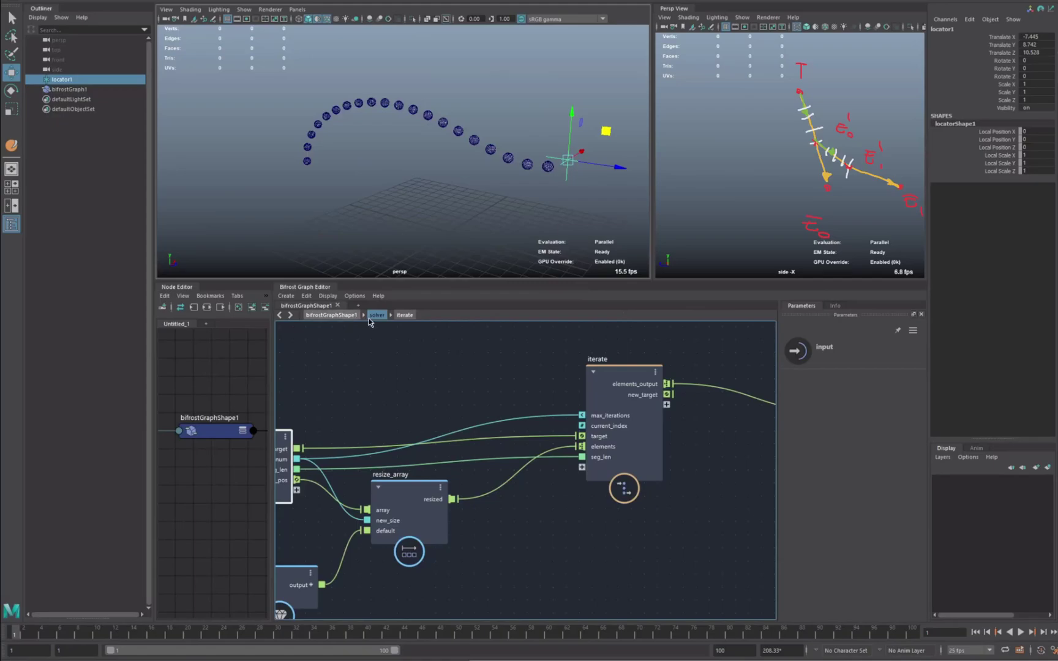
{"action": "left_click", "coordinate": [355, 315]}
{"action": "left_click", "coordinate": [516, 421]}
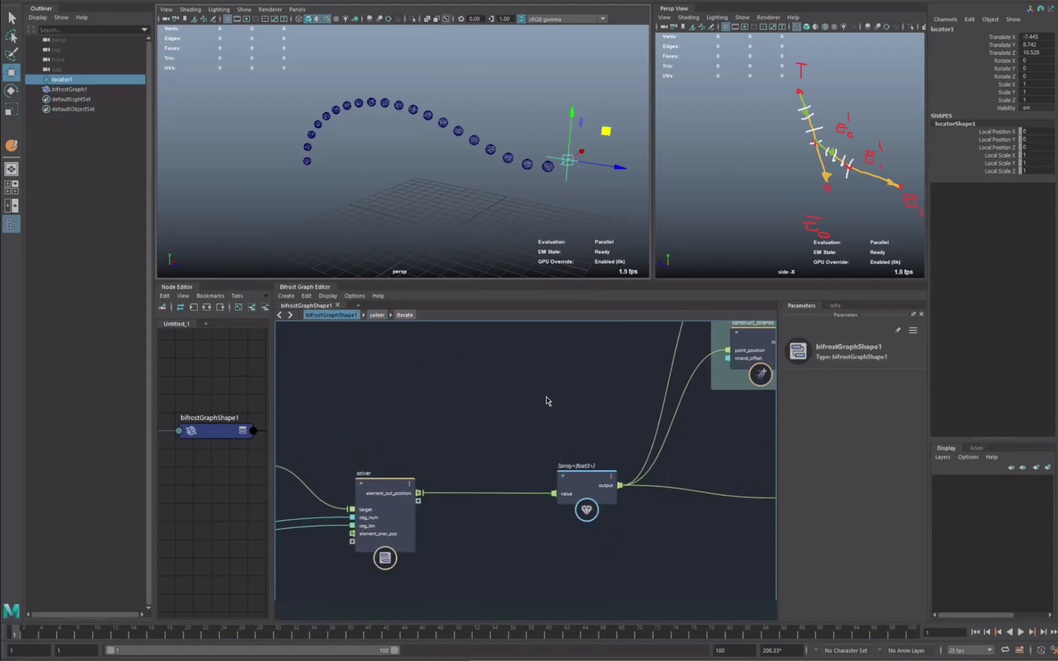
{"action": "middle_click_drag", "start_coordinate": [548, 401], "coordinate": [583, 399], "text": "alt"}
{"action": "scroll", "coordinate": [584, 399], "scroll_direction": "up", "scroll_amount": 1}
{"action": "left_click_drag", "start_coordinate": [603, 169], "coordinate": [538, 188], "text": "alt"}
{"action": "scroll", "coordinate": [527, 198], "scroll_direction": "up", "scroll_amount": 4}
{"action": "middle_click_drag", "start_coordinate": [613, 78], "coordinate": [447, 210], "text": "alt"}
{"action": "scroll", "coordinate": [516, 194], "scroll_direction": "up", "scroll_amount": 4}
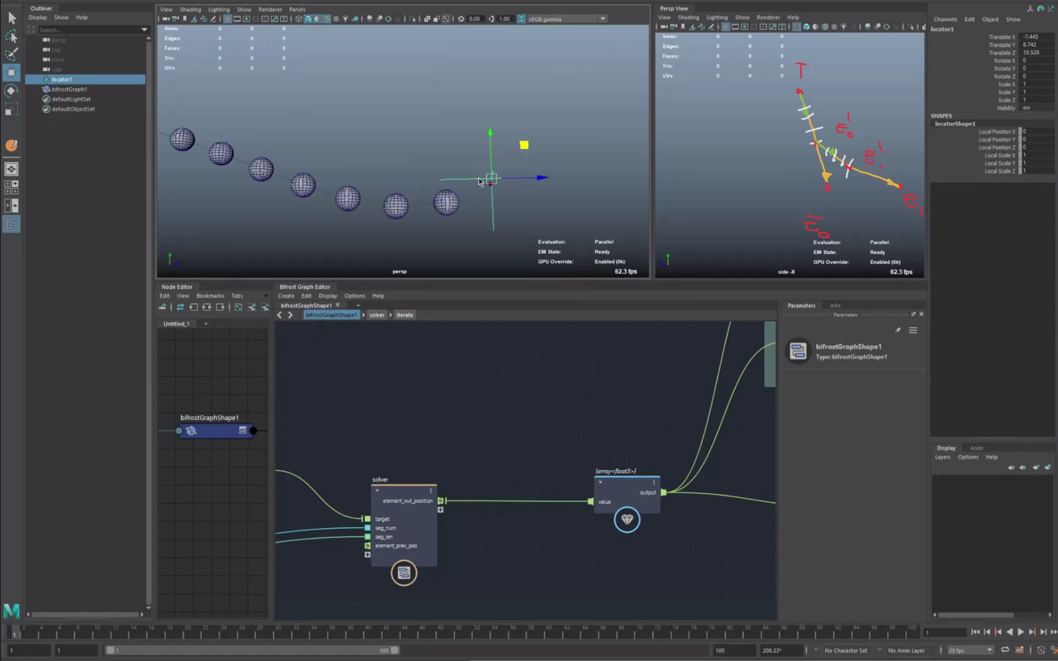
{"action": "left_click_drag", "start_coordinate": [491, 178], "coordinate": [528, 147]}
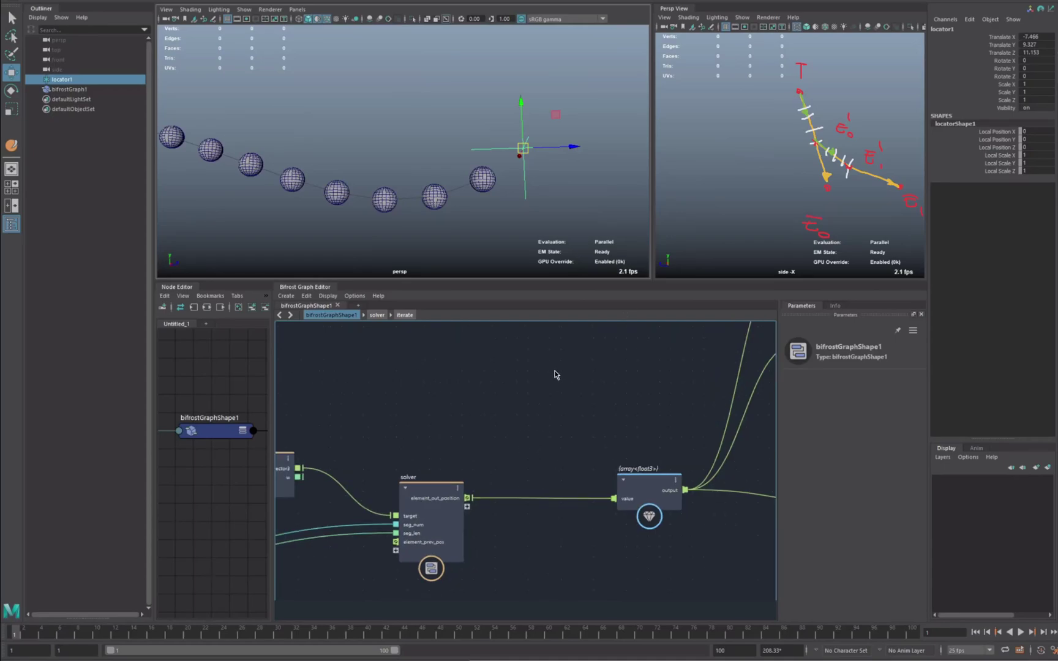
Add a build_array node above the solver in the top-level graph.
{"action": "key", "text": "Tab"}
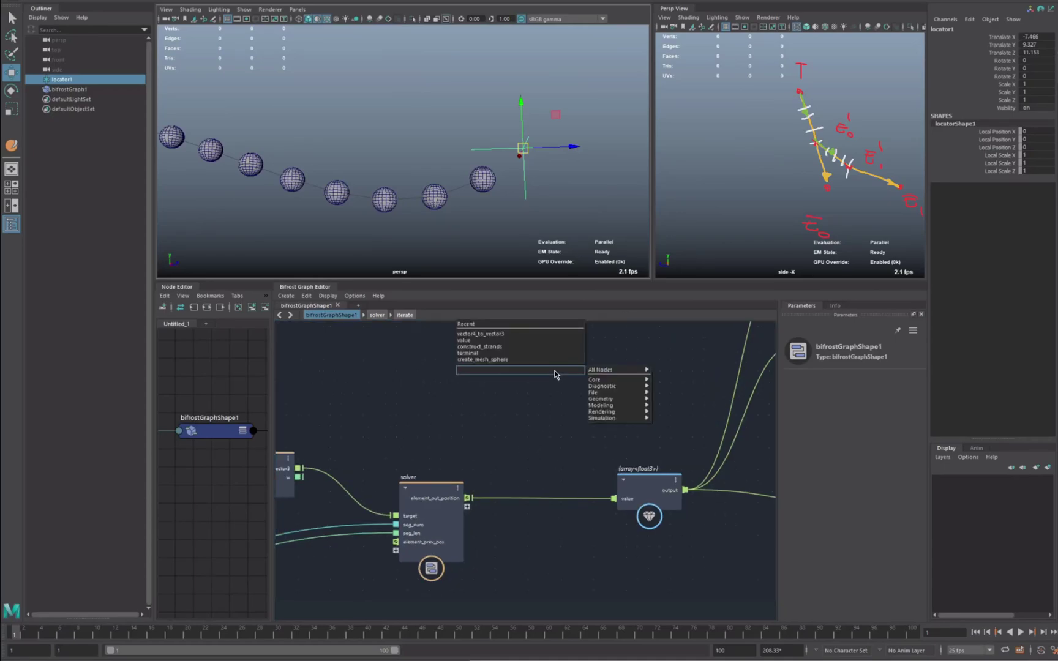
{"action": "type", "text": "build"}
{"action": "key", "text": "Down"}
{"action": "key", "text": "Down"}
{"action": "key", "text": "Down"}
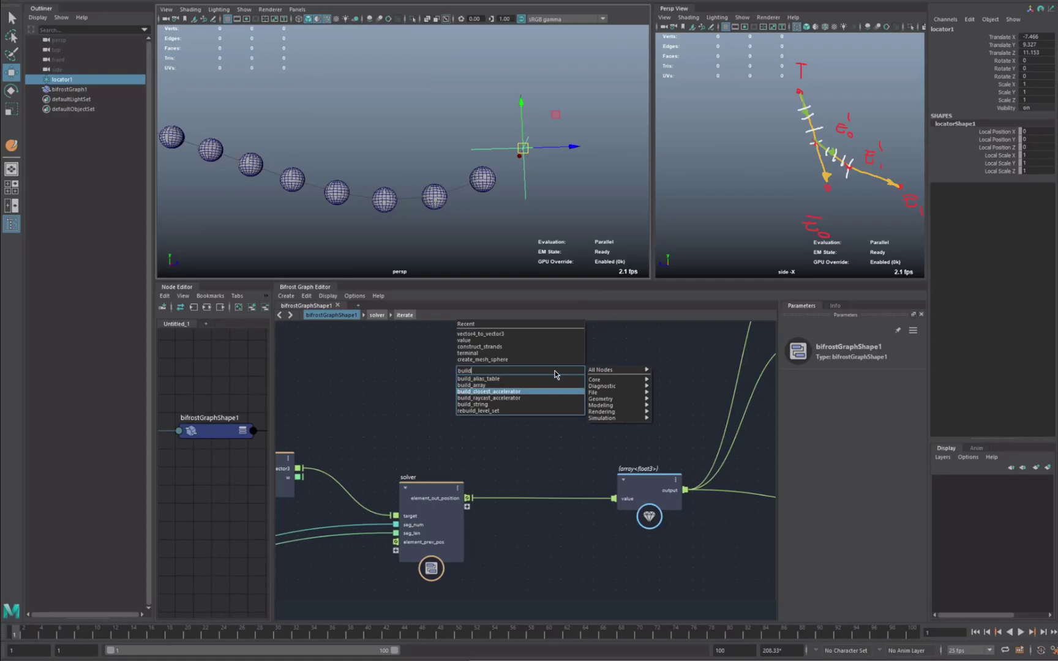
{"action": "left_click", "coordinate": [539, 385]}
{"action": "left_click", "coordinate": [488, 442]}
{"action": "mouse_move", "coordinate": [449, 432]}
{"action": "middle_mouse_down"}
{"action": "mouse_move", "coordinate": [472, 440]}
{"action": "mouse_move", "coordinate": [441, 439]}
{"action": "middle_mouse_up"}
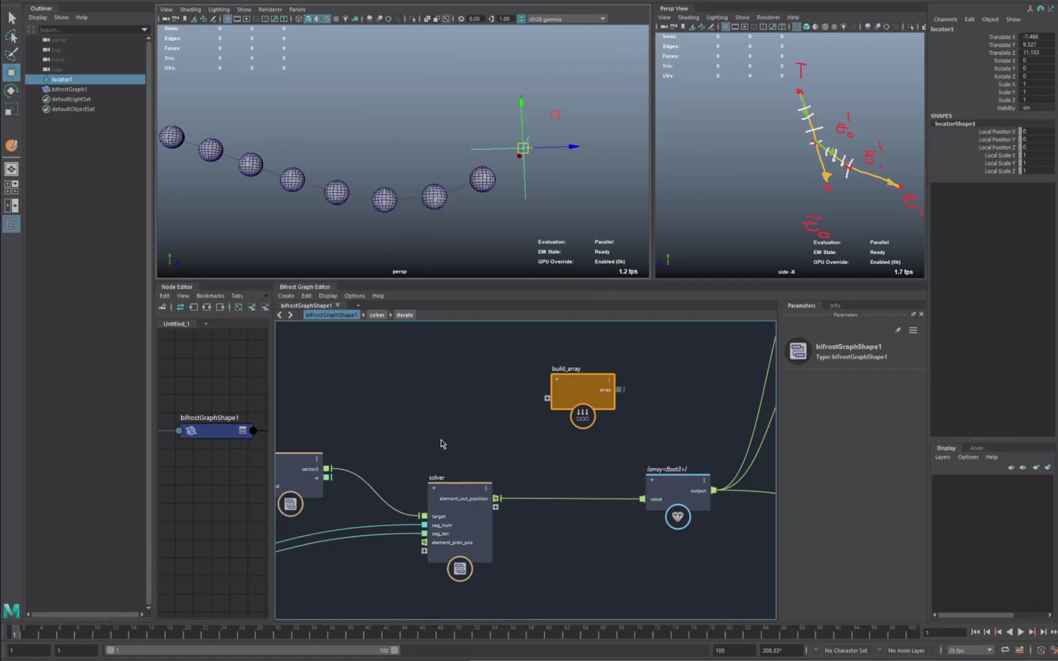
Connect T's vector3 and the solver's element_out_position to build_array, and feed its array output into the array<float3> value node.
{"action": "middle_click_drag", "start_coordinate": [463, 422], "coordinate": [521, 431]}
{"action": "left_click_drag", "start_coordinate": [385, 477], "coordinate": [610, 406]}
{"action": "left_click_drag", "start_coordinate": [555, 508], "coordinate": [605, 415]}
{"action": "middle_click_drag", "start_coordinate": [680, 438], "coordinate": [576, 456]}
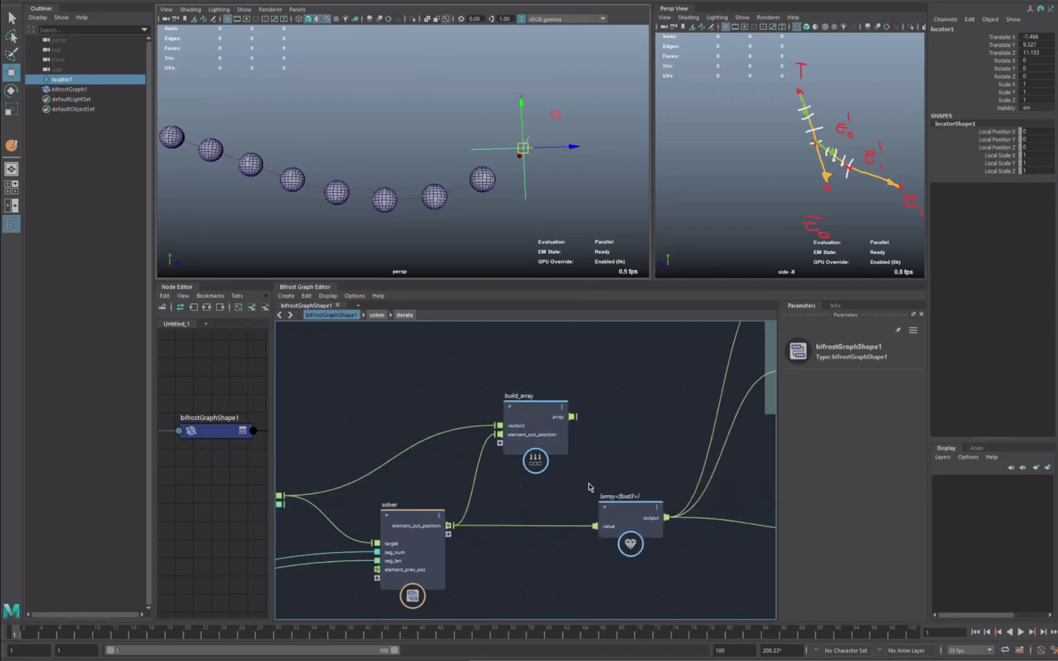
{"action": "left_click_drag", "start_coordinate": [577, 421], "coordinate": [596, 526]}
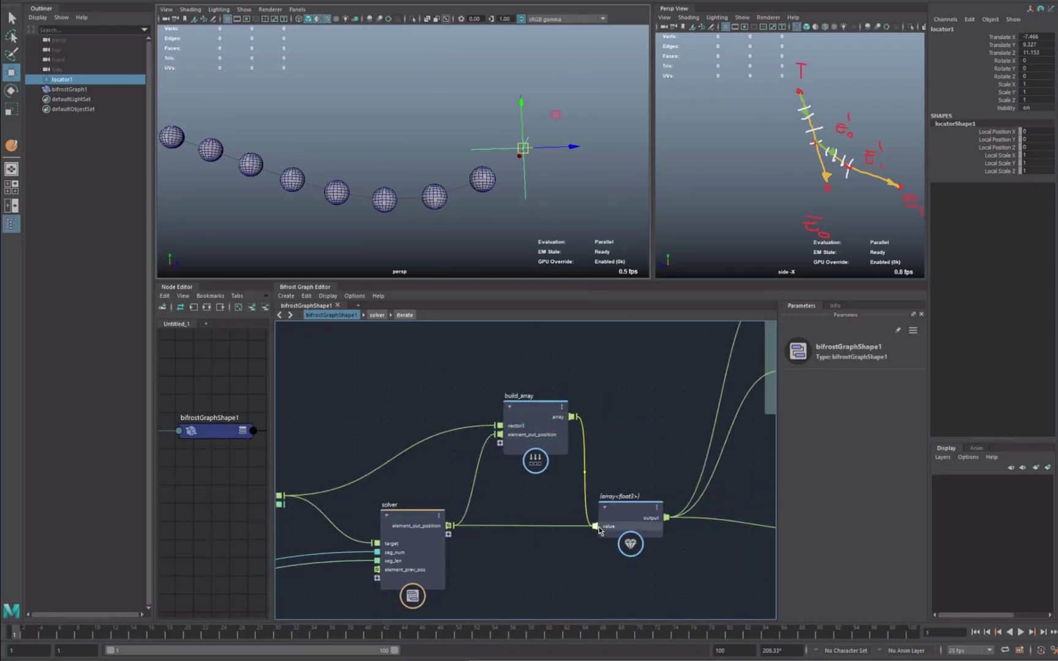
{"action": "left_click_drag", "start_coordinate": [657, 513], "coordinate": [679, 511]}
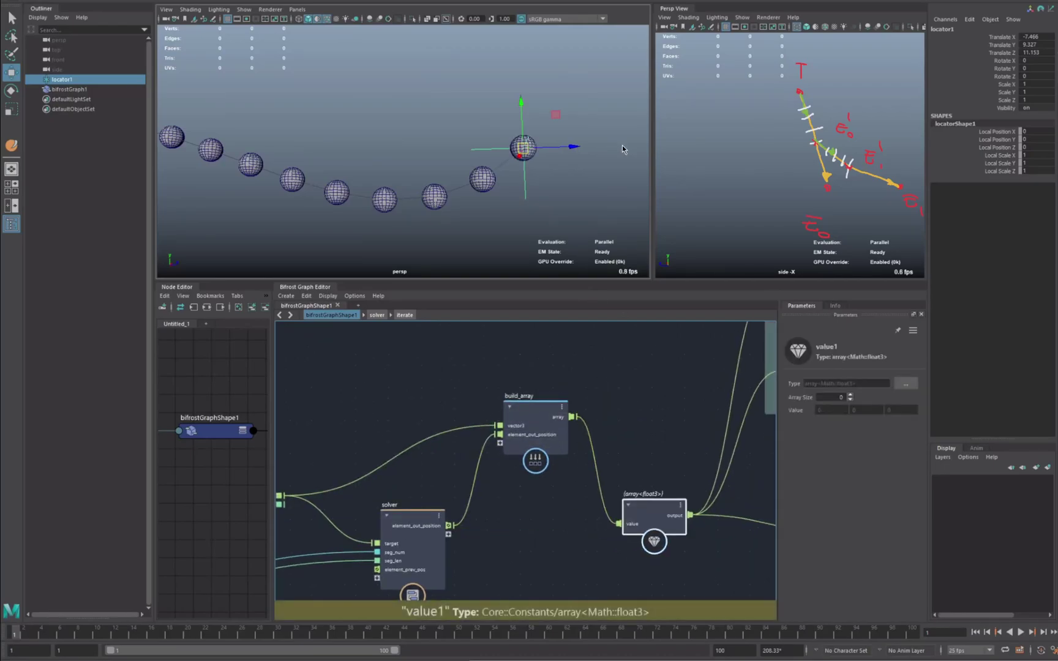
Move the locator to about X -7.87, Y 10.48, Z 10.02 to test the chain with the target position included.
{"action": "left_click", "coordinate": [561, 141]}
{"action": "mouse_move", "coordinate": [525, 150]}
{"action": "left_mouse_down"}
{"action": "mouse_move", "coordinate": [609, 163]}
{"action": "mouse_move", "coordinate": [525, 66]}
{"action": "mouse_move", "coordinate": [520, 166]}
{"action": "left_mouse_up"}
{"action": "scroll", "coordinate": [519, 166], "scroll_direction": "down", "scroll_amount": 4}
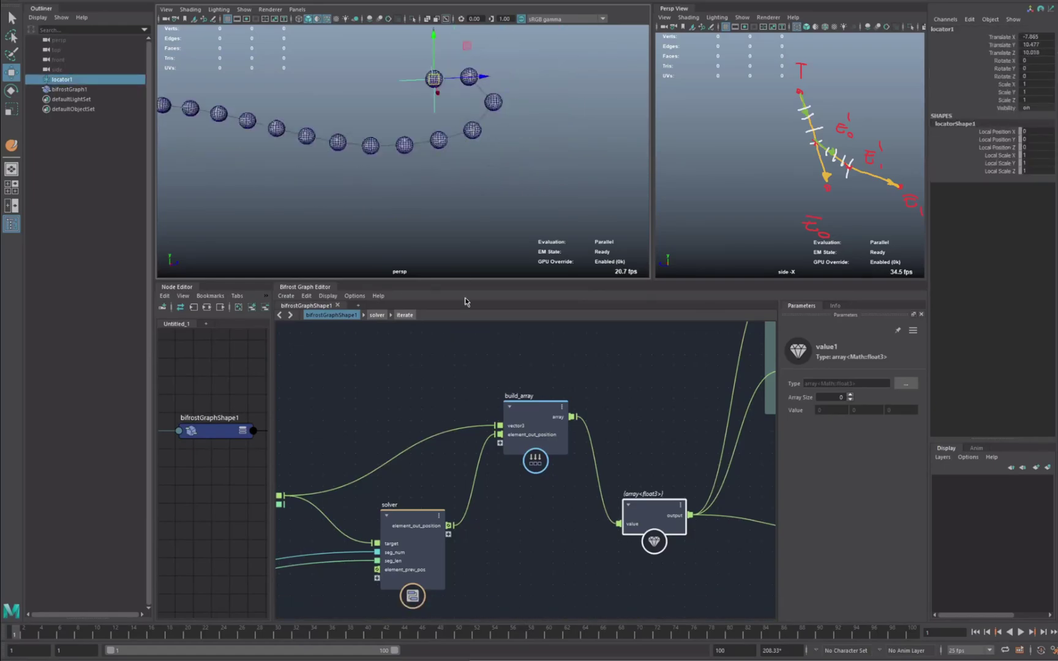
{"action": "middle_click_drag", "start_coordinate": [484, 480], "coordinate": [656, 436], "text": "alt"}
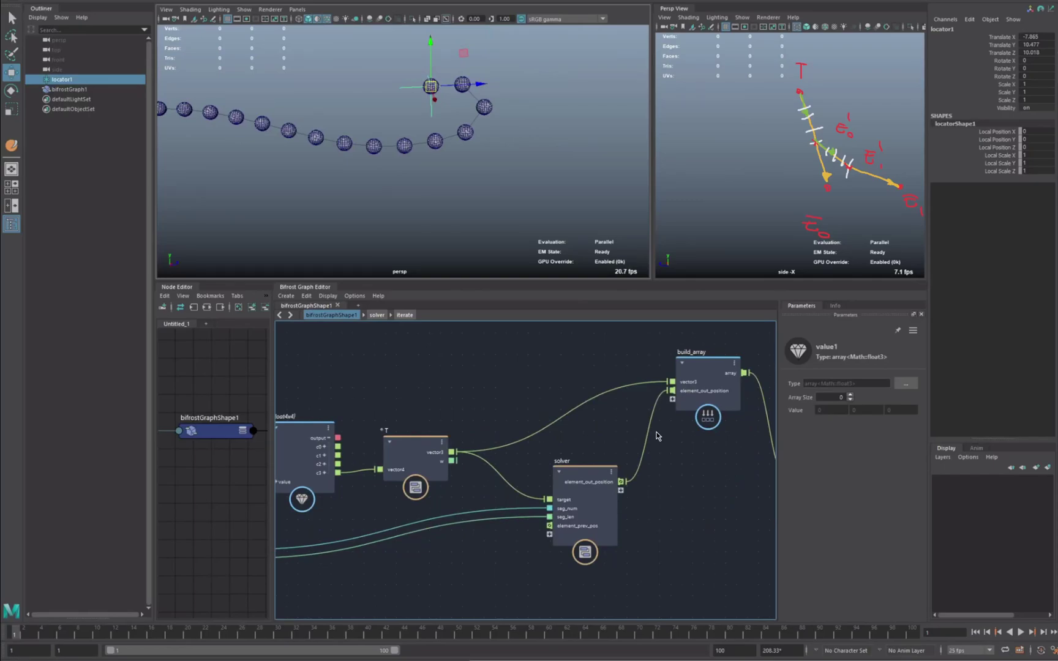
Open the solver compound to show its input node and resize_array connections.
{"action": "left_click", "coordinate": [575, 479]}
{"action": "double_click", "coordinate": [578, 472]}
{"action": "middle_click_drag", "start_coordinate": [523, 470], "coordinate": [545, 417], "text": "alt"}
{"action": "left_click_drag", "start_coordinate": [362, 401], "coordinate": [313, 347]}
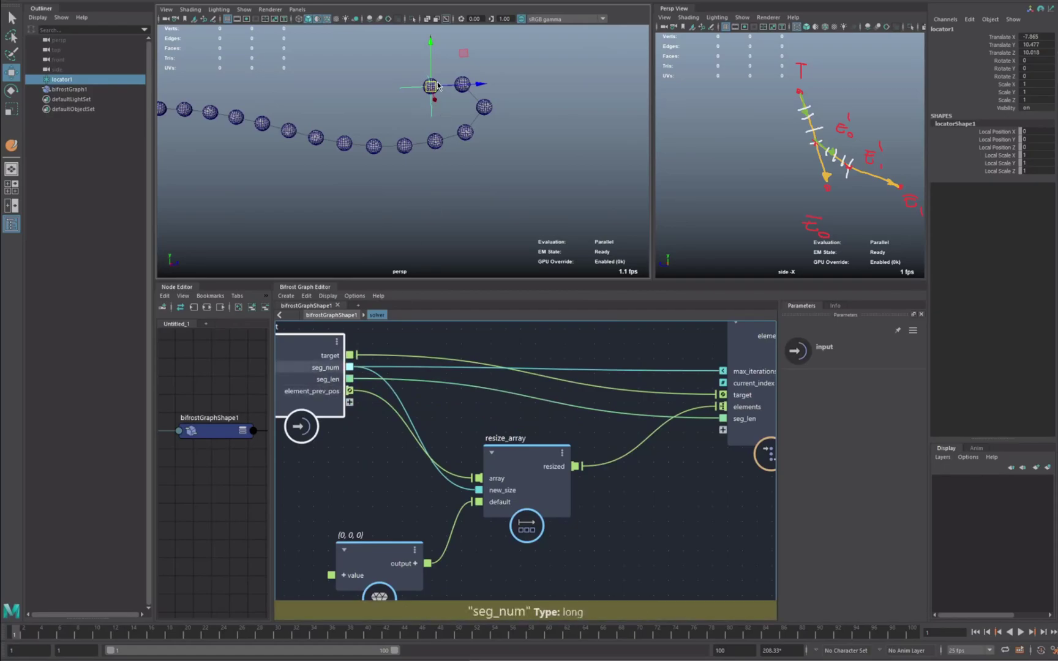
{"action": "right_click_drag", "start_coordinate": [534, 169], "coordinate": [452, 156], "text": "alt"}
{"action": "middle_click_drag", "start_coordinate": [452, 155], "coordinate": [468, 187], "text": "alt"}
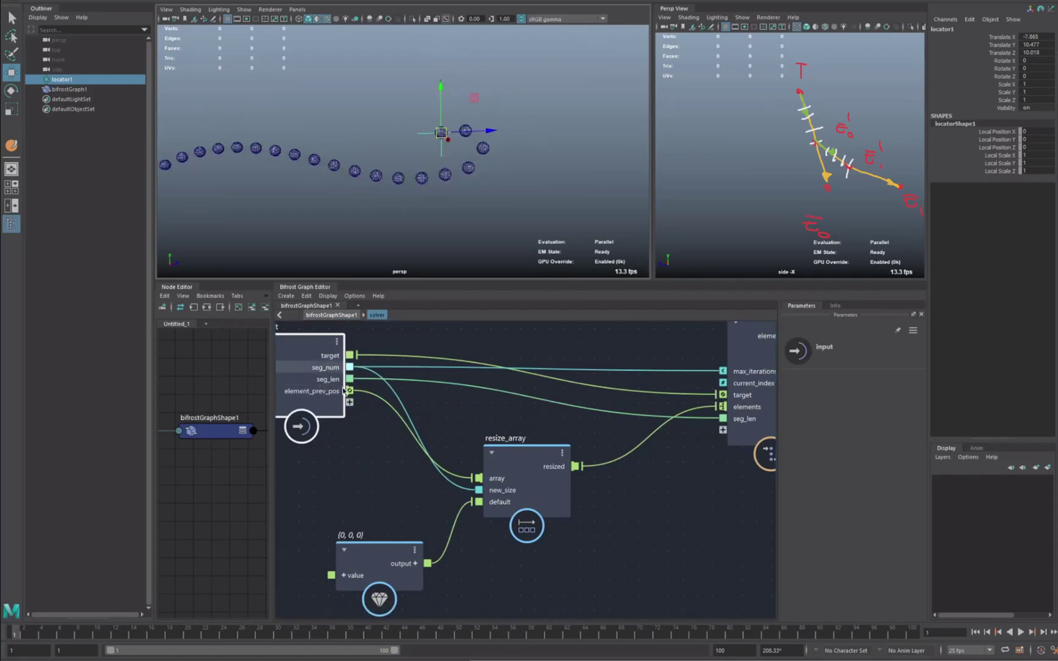
Set bifrostGraphShape1's Seg Num to 10 and Seg Len to 2.
{"action": "left_click", "coordinate": [212, 430]}
{"action": "left_click", "coordinate": [227, 431]}
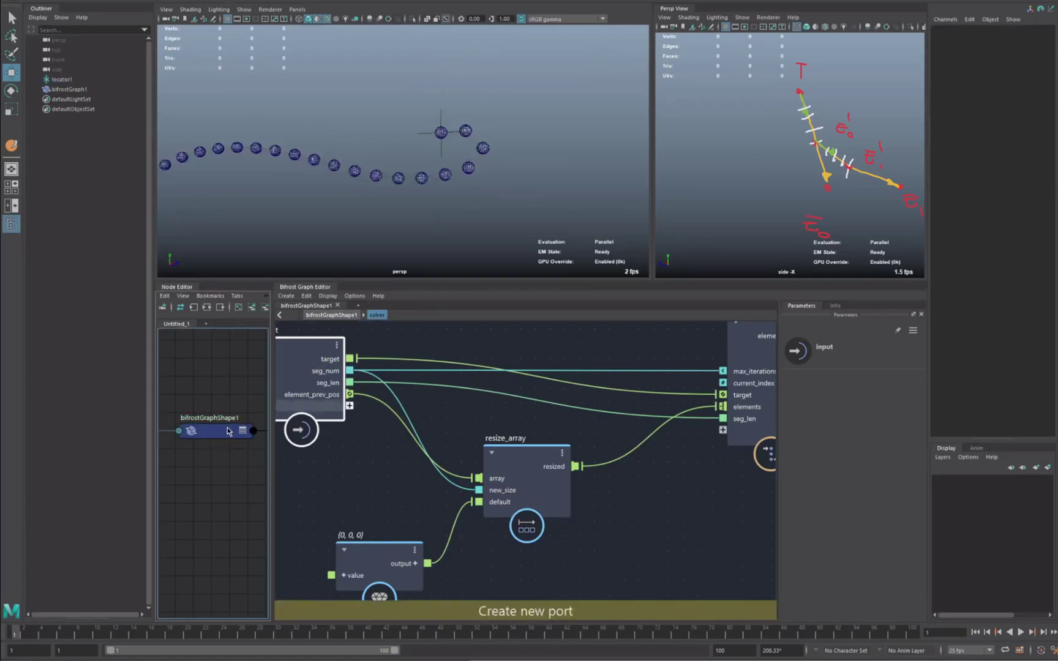
{"action": "left_click", "coordinate": [1031, 62]}
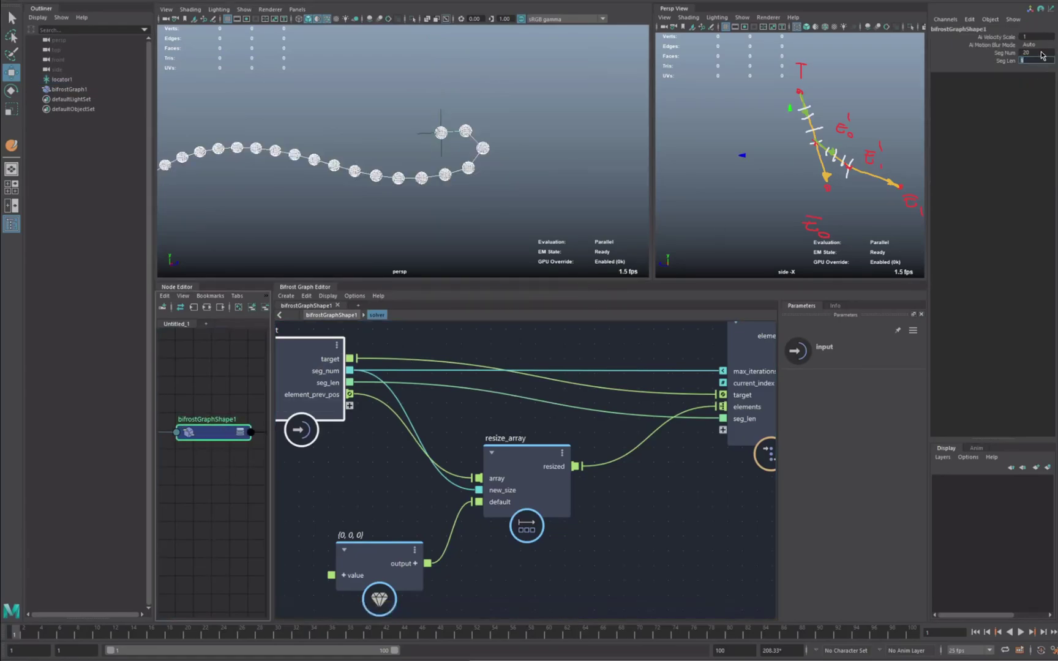
{"action": "key", "text": "shift+Tab"}
{"action": "type", "text": "10"}
{"action": "key", "text": "Tab"}
{"action": "type", "text": "2"}
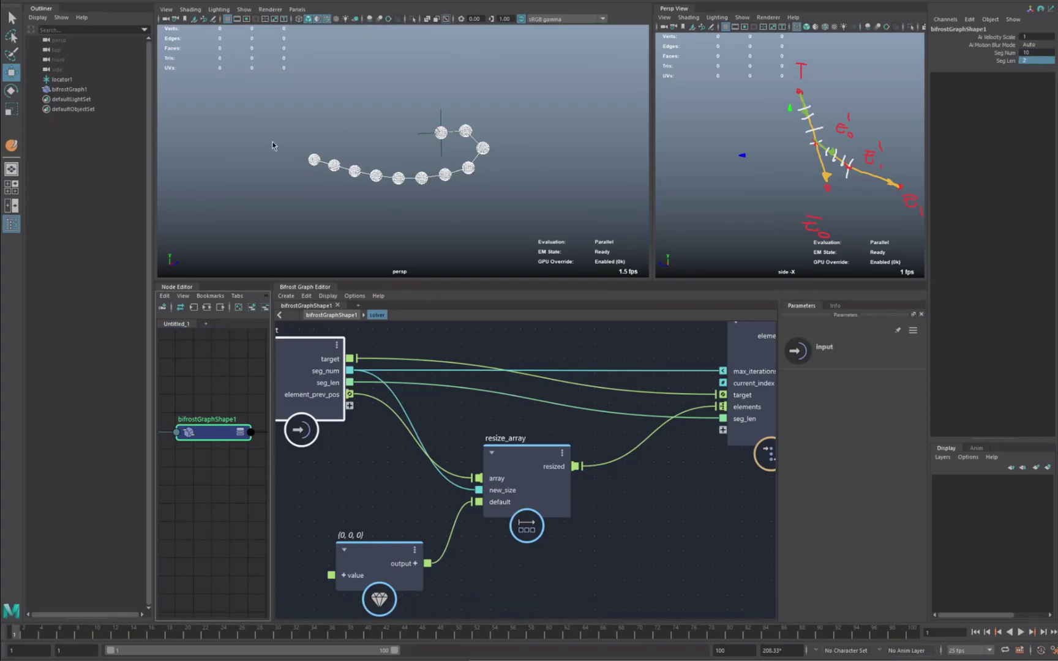
{"action": "key", "text": "Return"}
Move the locator around the persp view to test how the chain follows with the new segment settings.
{"action": "left_click", "coordinate": [434, 104]}
{"action": "left_click_drag", "start_coordinate": [428, 110], "coordinate": [280, 102]}
{"action": "middle_click_drag", "start_coordinate": [365, 142], "coordinate": [452, 179], "text": "alt"}
{"action": "scroll", "coordinate": [451, 180], "scroll_direction": "down", "scroll_amount": 3}
Shift resize_array down inside the solver compound and add a divide node above it.
{"action": "left_click", "coordinate": [213, 439]}
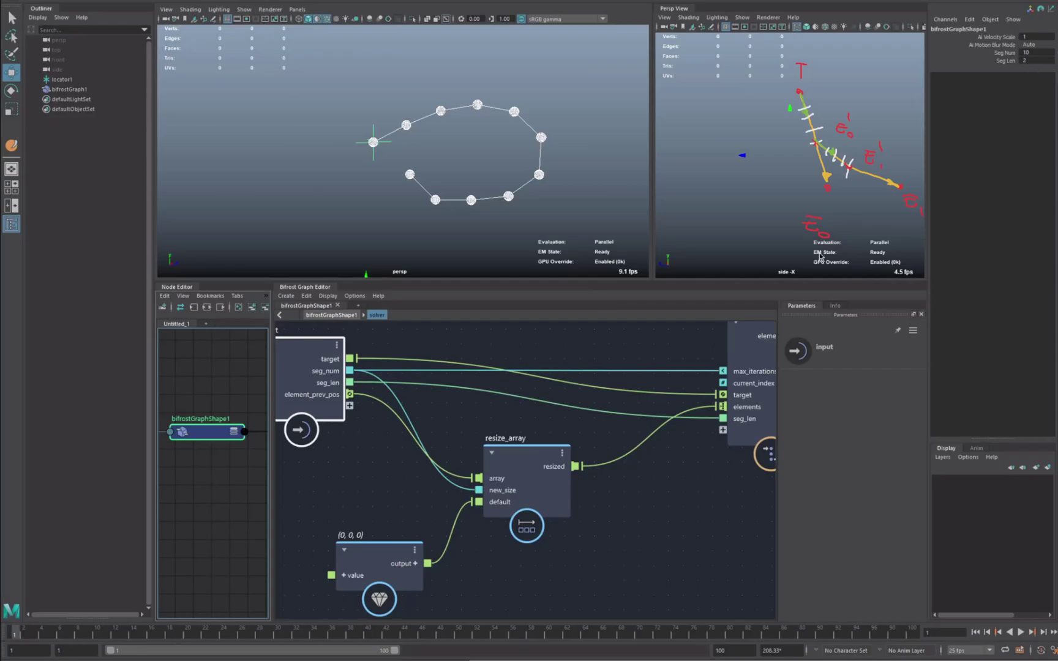
{"action": "left_click_drag", "start_coordinate": [533, 477], "coordinate": [544, 510]}
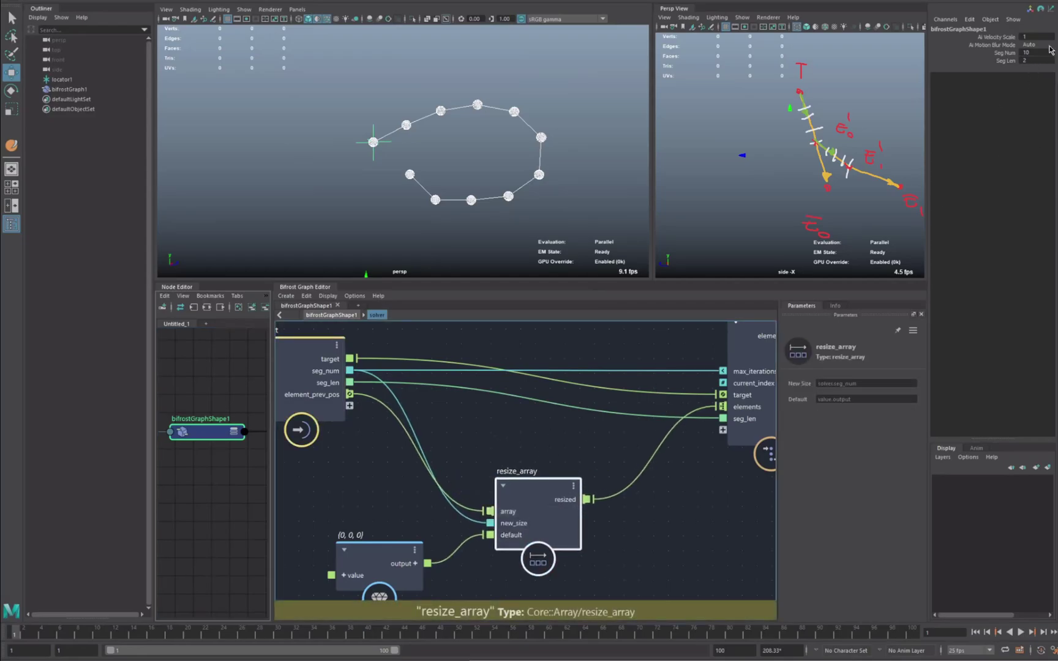
{"action": "left_click", "coordinate": [499, 439]}
{"action": "key", "text": "Tab"}
{"action": "type", "text": "divide"}
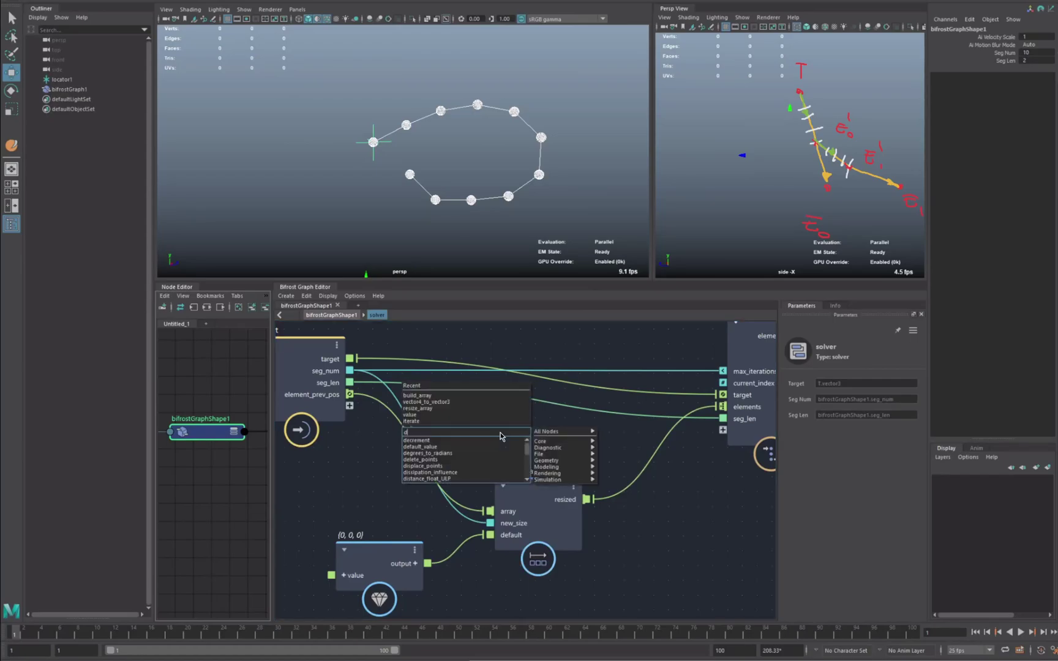
{"action": "key", "text": "Return"}
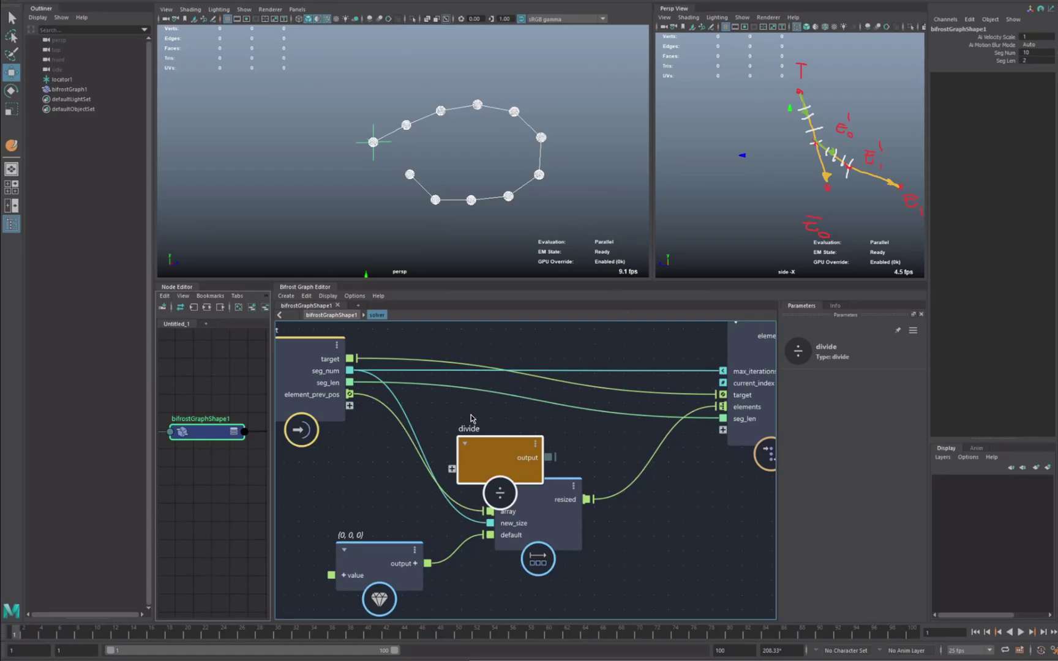
Connect the input's seg_len and seg_num, in that order, to divide, spacing out the divide and resize_array nodes.
{"action": "left_click_drag", "start_coordinate": [349, 382], "coordinate": [559, 407]}
{"action": "left_click_drag", "start_coordinate": [560, 523], "coordinate": [576, 573]}
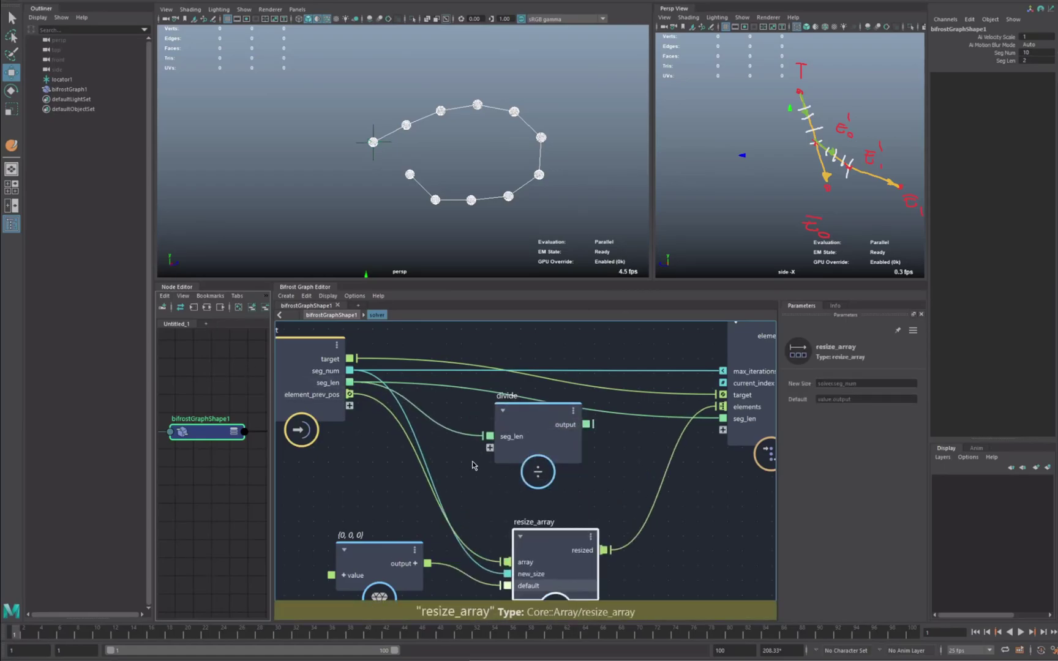
{"action": "scroll", "coordinate": [576, 423], "scroll_direction": "down", "scroll_amount": 1}
{"action": "middle_click_drag", "start_coordinate": [579, 427], "coordinate": [583, 390], "text": "alt"}
{"action": "left_click_drag", "start_coordinate": [561, 388], "coordinate": [589, 383]}
{"action": "left_click_drag", "start_coordinate": [378, 336], "coordinate": [570, 409]}
{"action": "middle_click_drag", "start_coordinate": [451, 468], "coordinate": [409, 497], "text": "alt"}
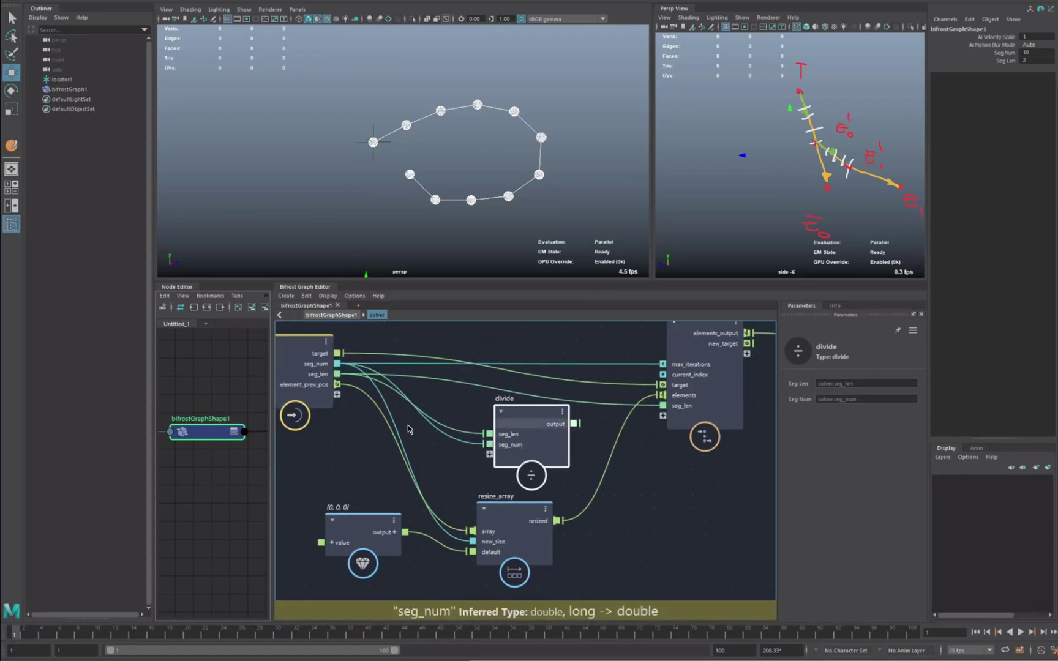
Connect divide's output to the iterate node's seg_len, replacing the direct link, and place divide below the iterate node.
{"action": "left_click_drag", "start_coordinate": [575, 423], "coordinate": [671, 409]}
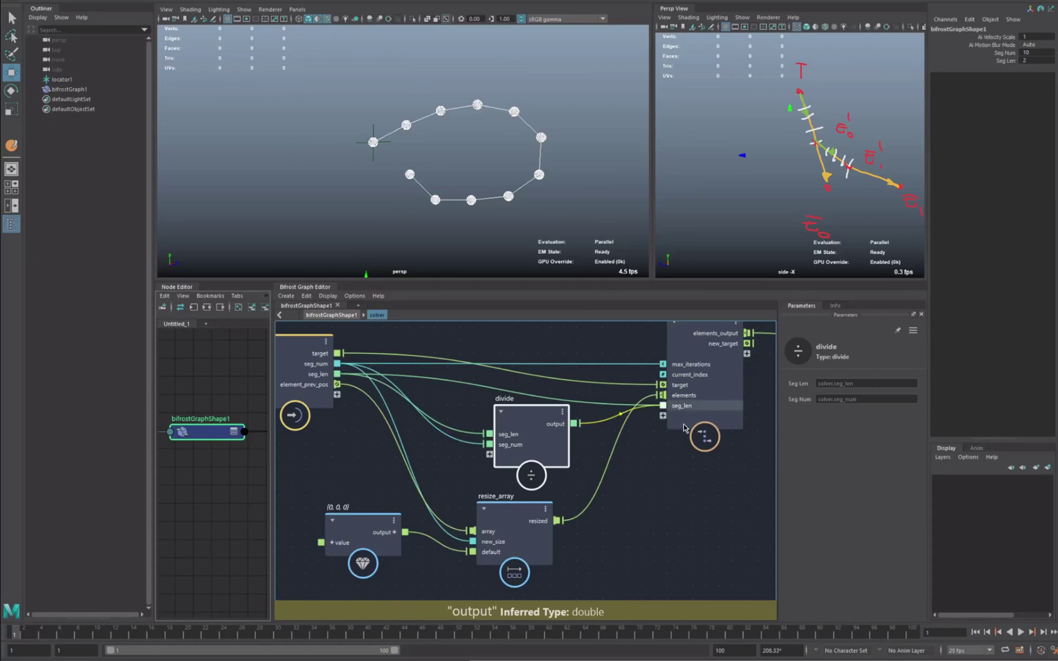
{"action": "left_click_drag", "start_coordinate": [538, 433], "coordinate": [708, 519]}
{"action": "left_click_drag", "start_coordinate": [515, 523], "coordinate": [503, 520]}
{"action": "left_click_drag", "start_coordinate": [690, 531], "coordinate": [681, 525]}
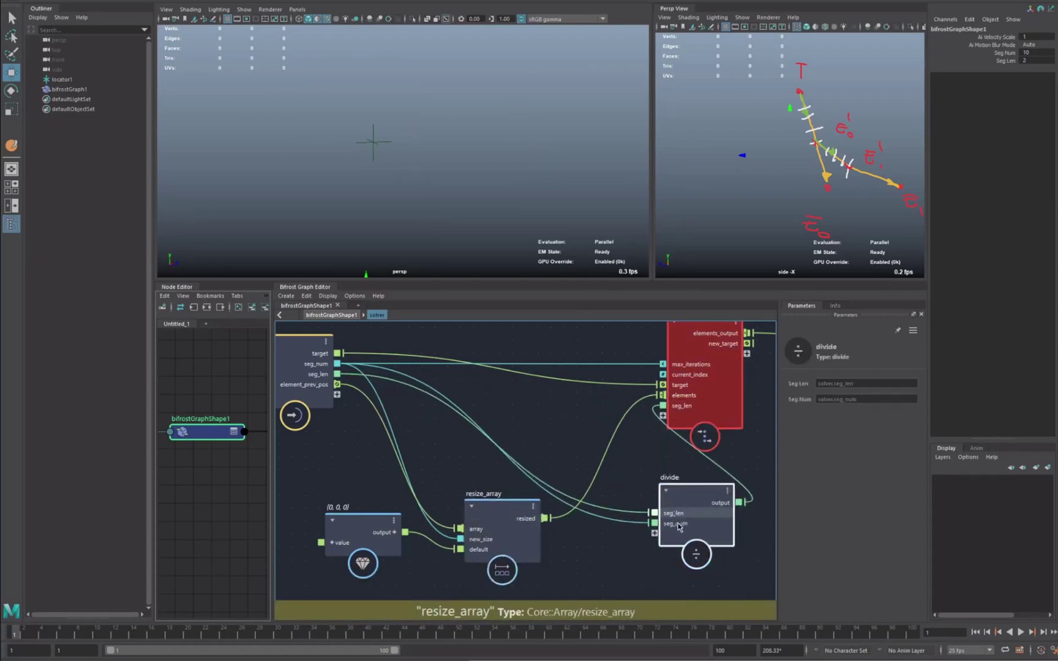
Add a to_float node inside the solver compound near divide.
{"action": "left_click", "coordinate": [612, 572]}
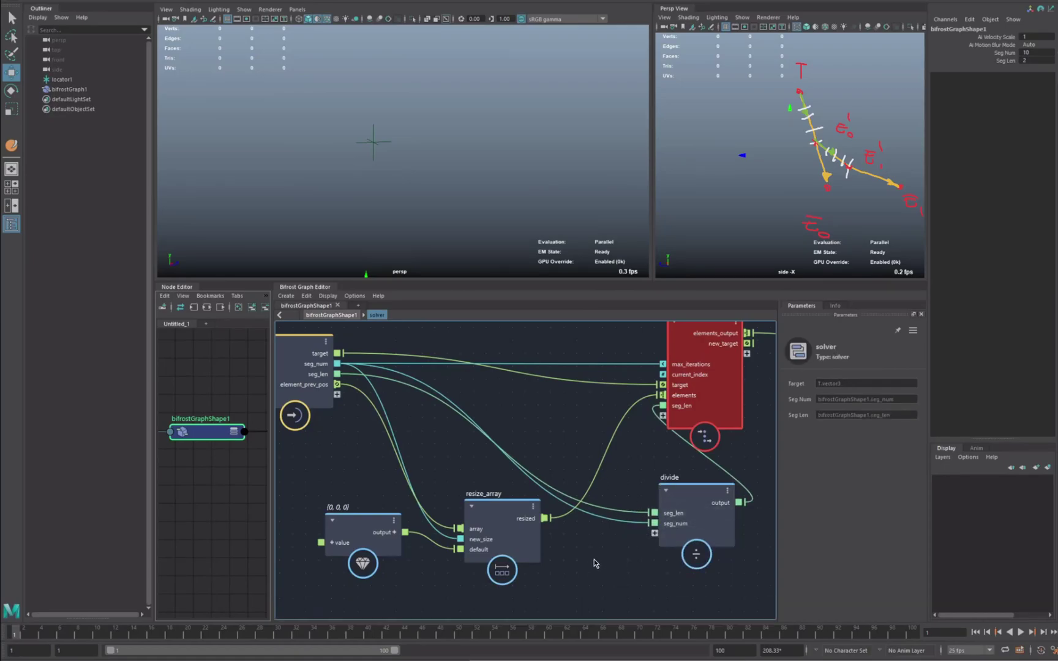
{"action": "key", "text": "Tab"}
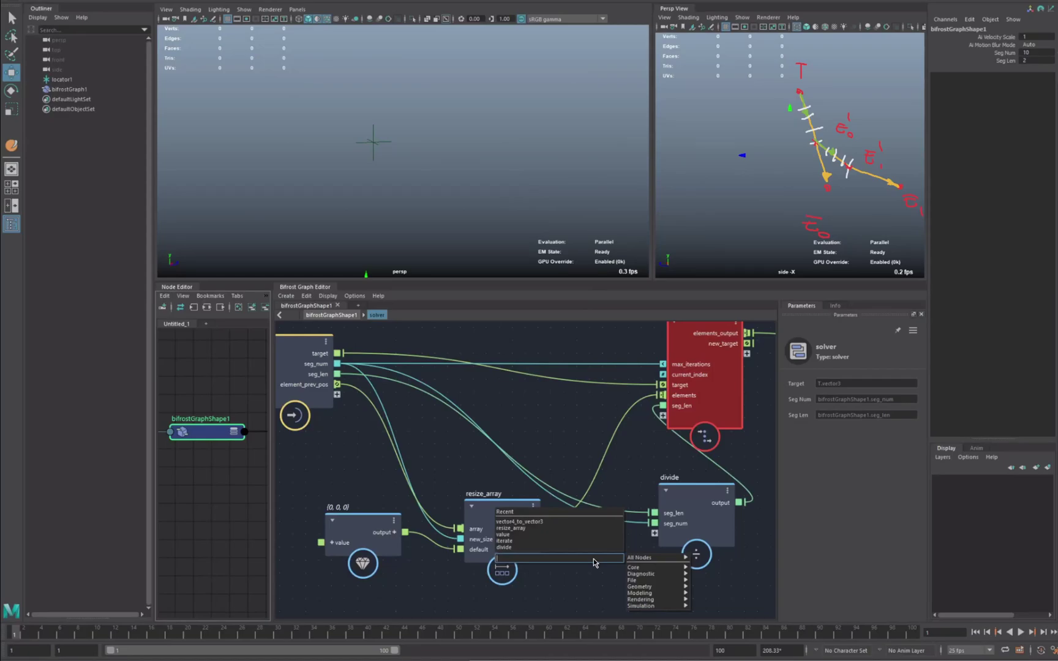
{"action": "type", "text": "to_"}
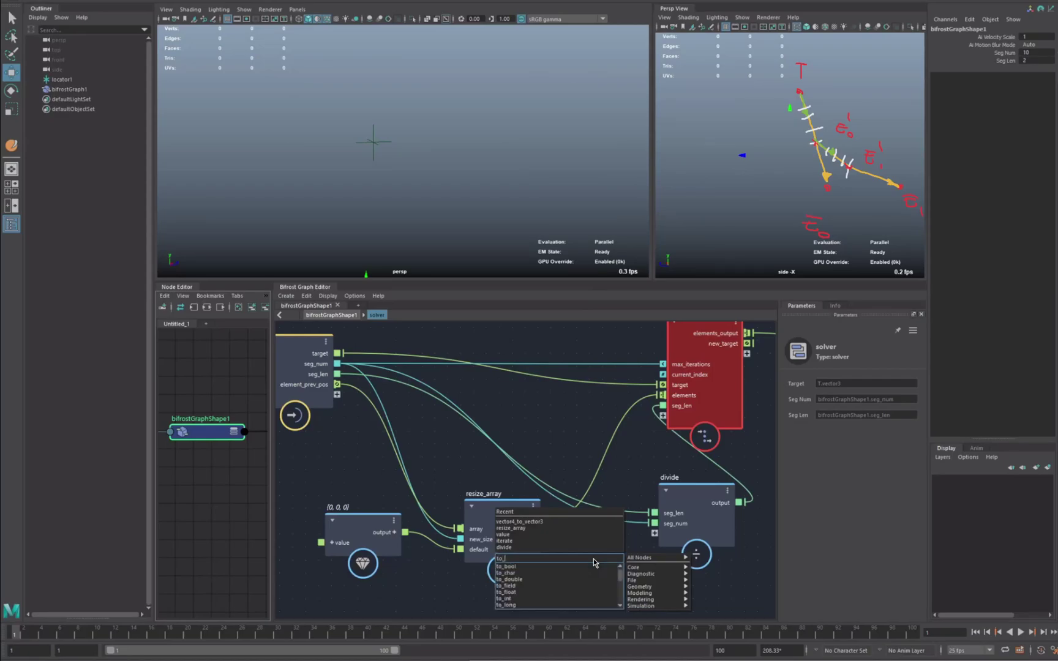
{"action": "type", "text": "f"}
{"action": "key", "text": "Return"}
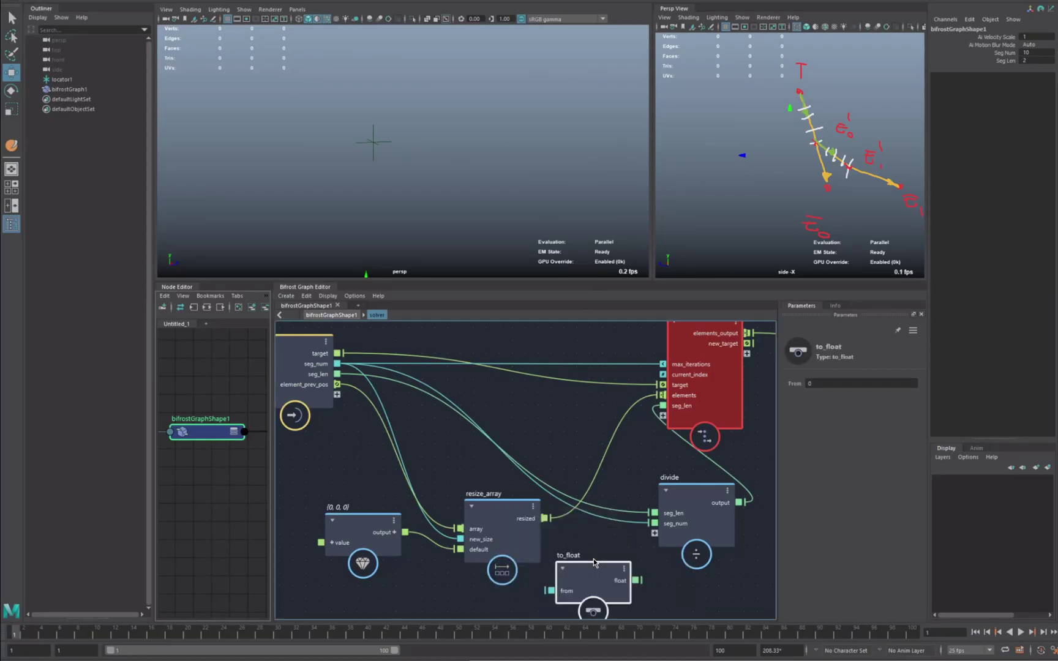
Route seg_num through to_float into divide's seg_num input and place to_float above resize_array.
{"action": "left_click_drag", "start_coordinate": [337, 363], "coordinate": [559, 591]}
{"action": "left_click_drag", "start_coordinate": [636, 581], "coordinate": [656, 525]}
{"action": "left_click_drag", "start_coordinate": [603, 587], "coordinate": [493, 401]}
Move the locator around the persp view to test the chain with the total length divided by segment count.
{"action": "left_click", "coordinate": [425, 101]}
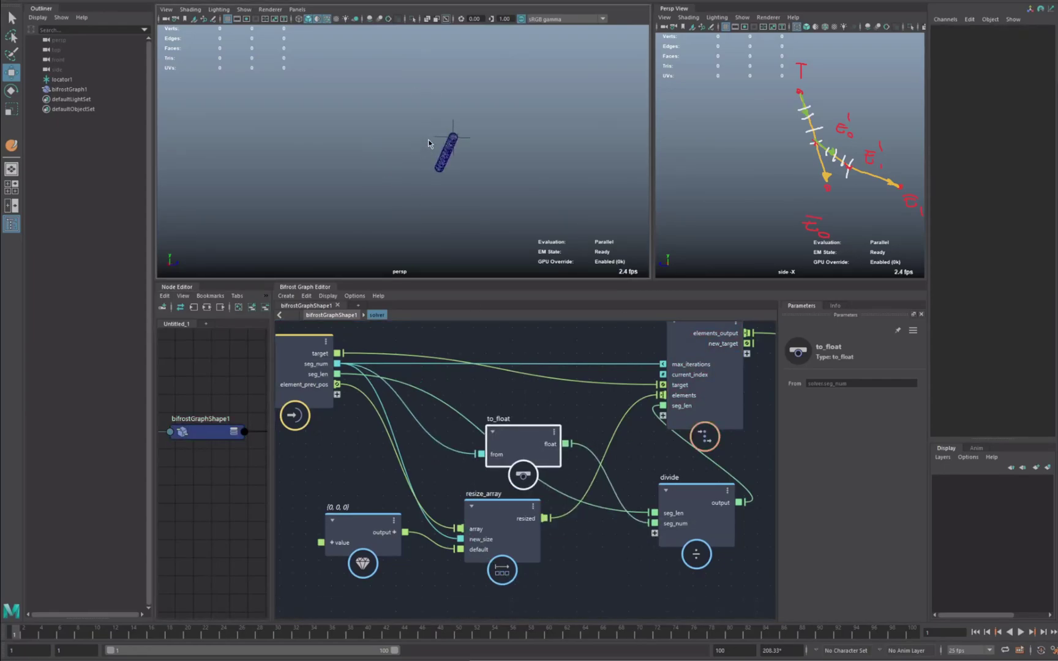
{"action": "left_click", "coordinate": [461, 132]}
{"action": "left_click_drag", "start_coordinate": [452, 125], "coordinate": [579, 92]}
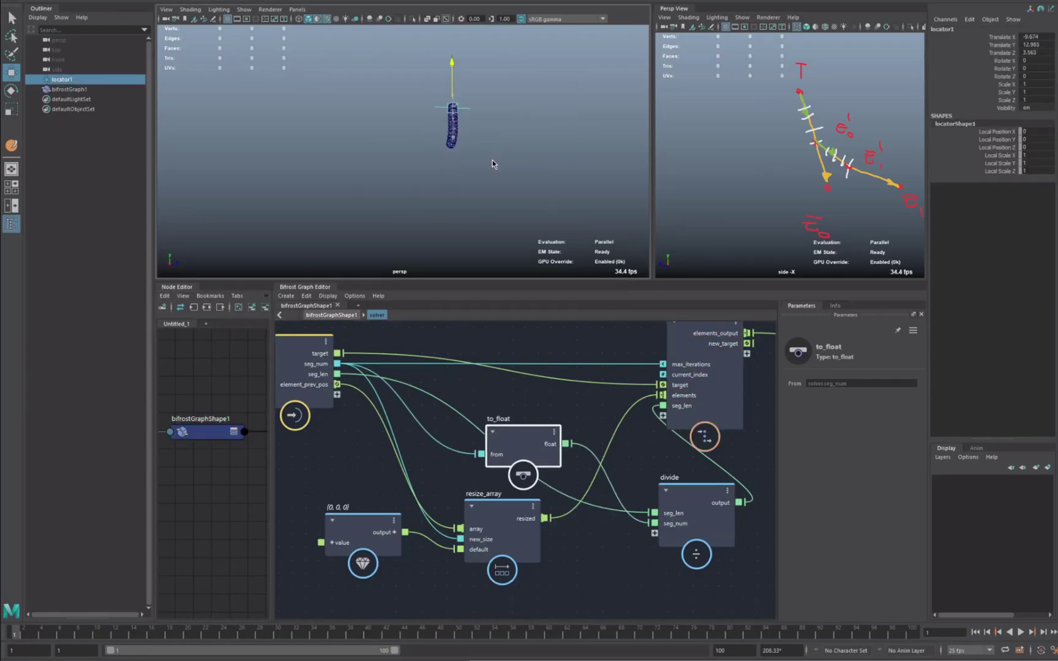
{"action": "left_click_drag", "start_coordinate": [456, 110], "coordinate": [554, 170]}
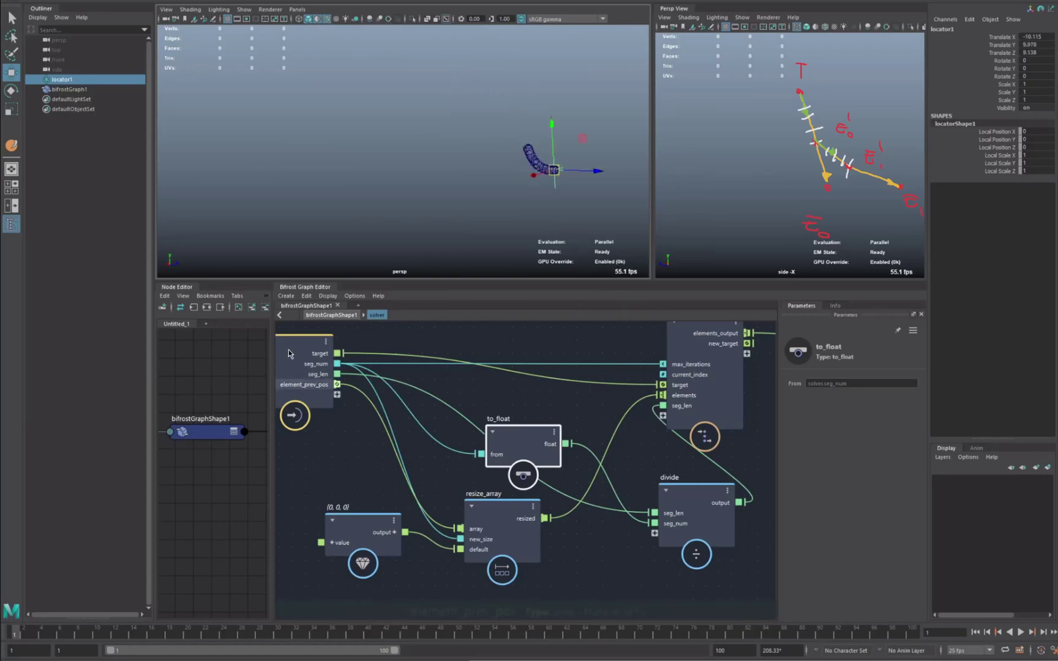
Set bifrostGraphShape1's Seg Len to 10 and move the locator to test the longer chain.
{"action": "left_click", "coordinate": [219, 431]}
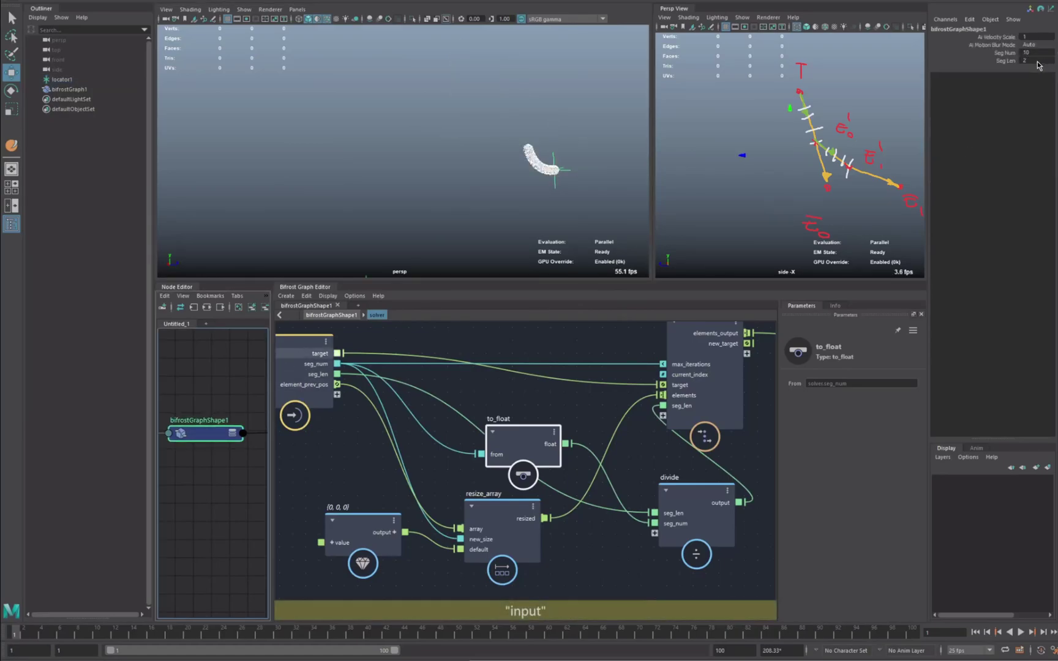
{"action": "double_click", "coordinate": [1038, 61]}
{"action": "type", "text": "1"}
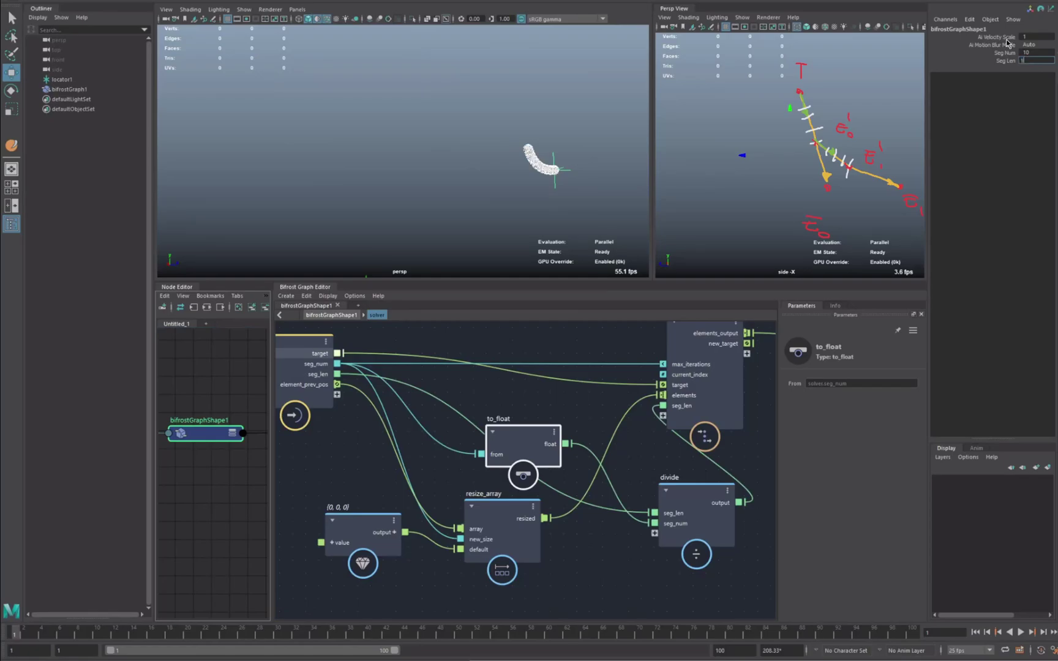
{"action": "type", "text": "0"}
{"action": "key", "text": "Return"}
{"action": "left_click", "coordinate": [548, 195]}
{"action": "left_click", "coordinate": [562, 170]}
{"action": "left_click_drag", "start_coordinate": [555, 170], "coordinate": [358, 73]}
{"action": "left_click_drag", "start_coordinate": [241, 183], "coordinate": [544, 147]}
Set Seg Num to 5 and move the locator to about X -8.77, Y 9.85, Z 2.06.
{"action": "left_click", "coordinate": [210, 435]}
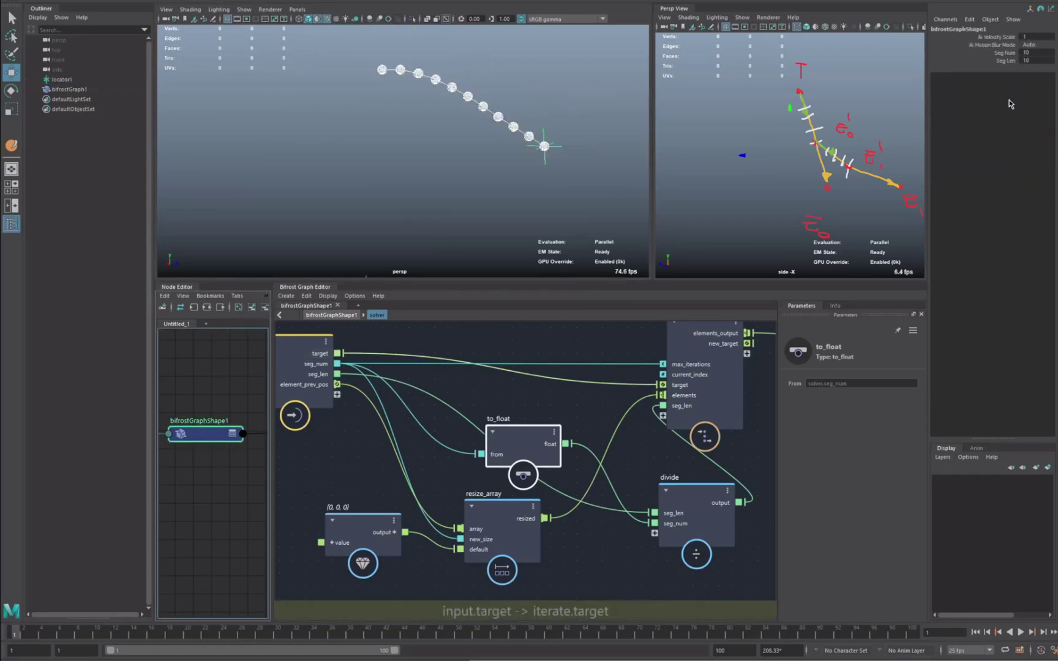
{"action": "left_click", "coordinate": [1037, 53]}
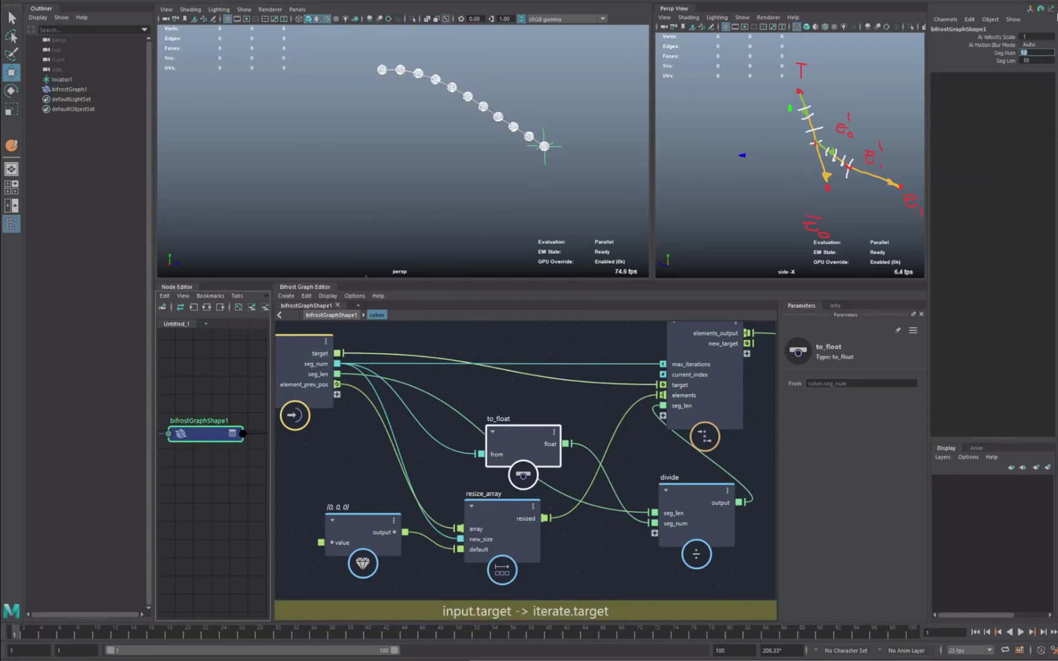
{"action": "type", "text": "5"}
{"action": "key", "text": "Return"}
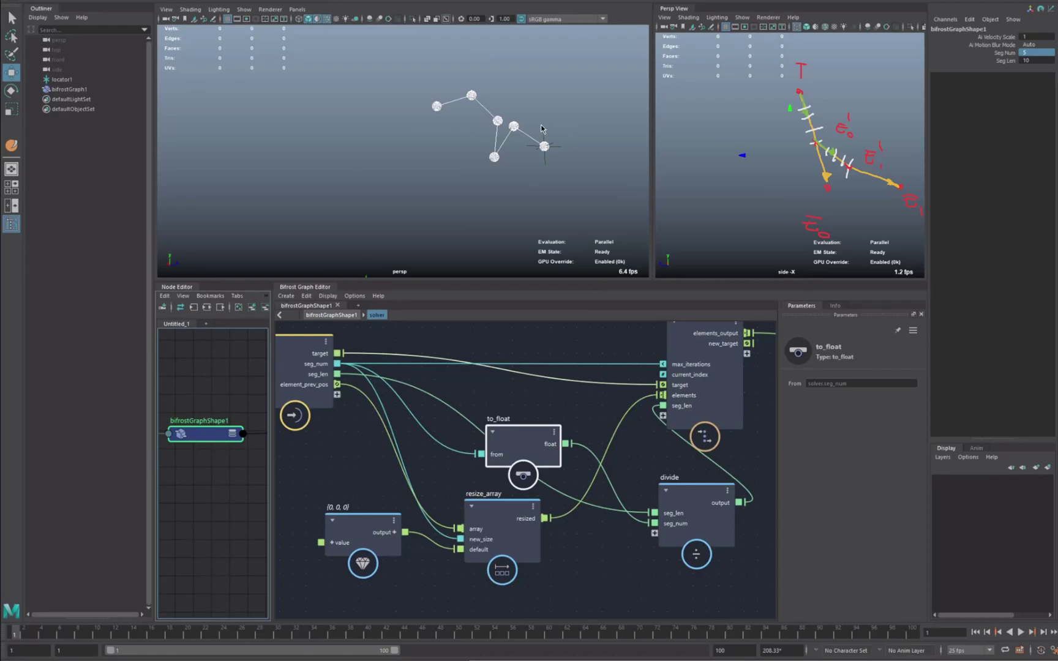
{"action": "left_click", "coordinate": [544, 147]}
{"action": "left_click_drag", "start_coordinate": [544, 146], "coordinate": [416, 48]}
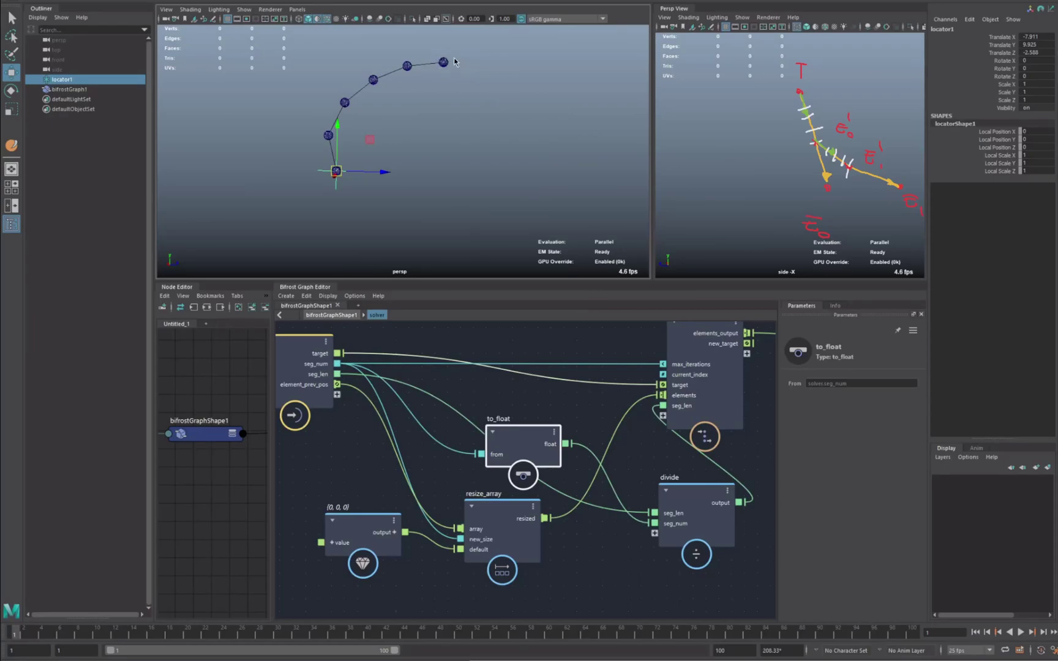
{"action": "left_click_drag", "start_coordinate": [336, 181], "coordinate": [424, 176]}
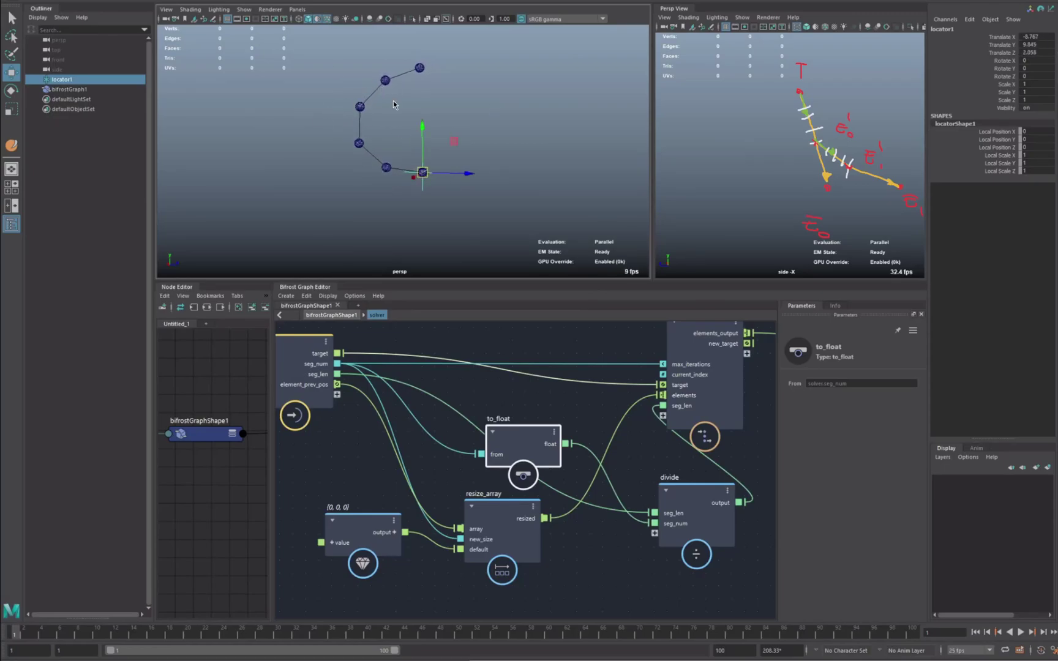
In the top-level bifrostGraphShape1 graph, reposition the output node, and widen the Node Editor.
{"action": "left_click", "coordinate": [331, 315]}
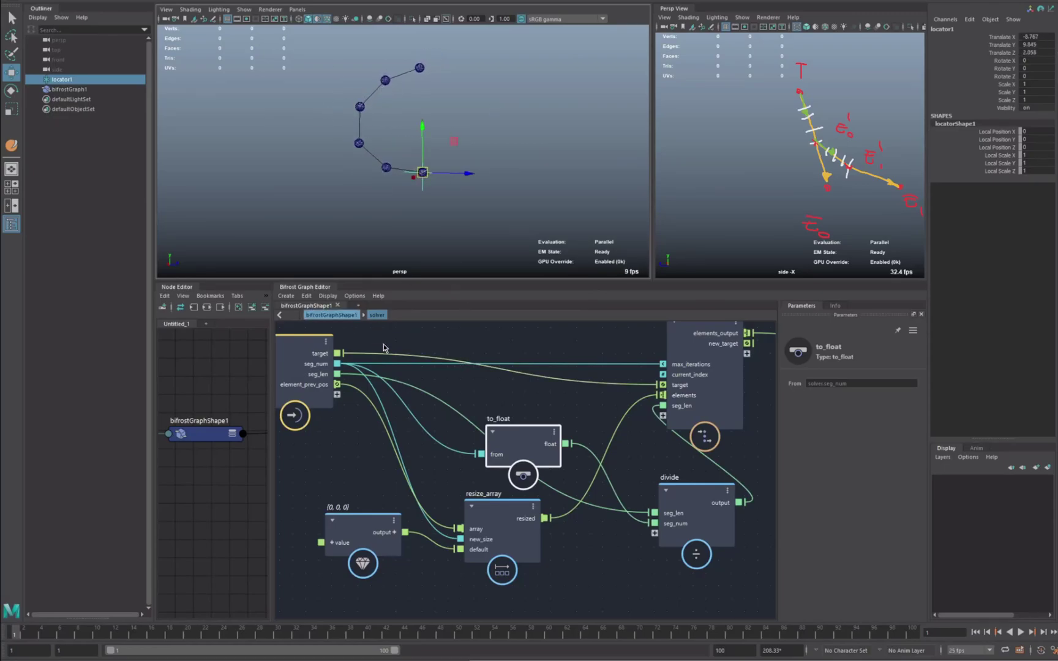
{"action": "middle_click_drag", "start_coordinate": [457, 456], "coordinate": [356, 460], "text": "alt"}
{"action": "middle_click_drag", "start_coordinate": [561, 484], "coordinate": [463, 489], "text": "alt"}
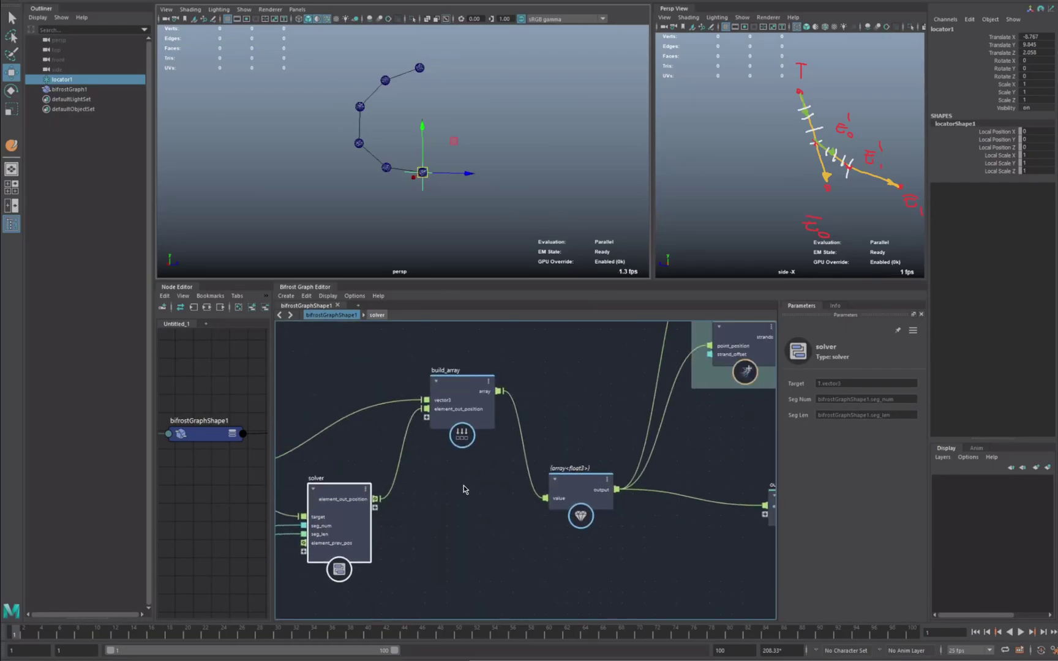
{"action": "middle_click_drag", "start_coordinate": [463, 398], "coordinate": [298, 397], "text": "alt"}
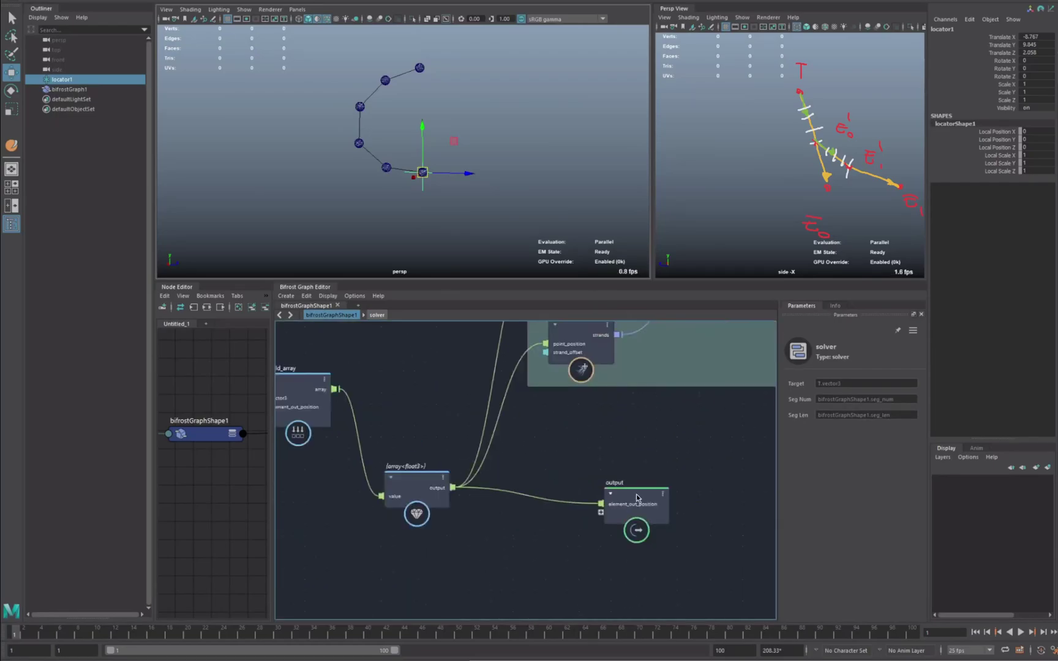
{"action": "left_click", "coordinate": [667, 475]}
{"action": "left_click_drag", "start_coordinate": [666, 475], "coordinate": [696, 453]}
{"action": "left_click_drag", "start_coordinate": [274, 419], "coordinate": [330, 422]}
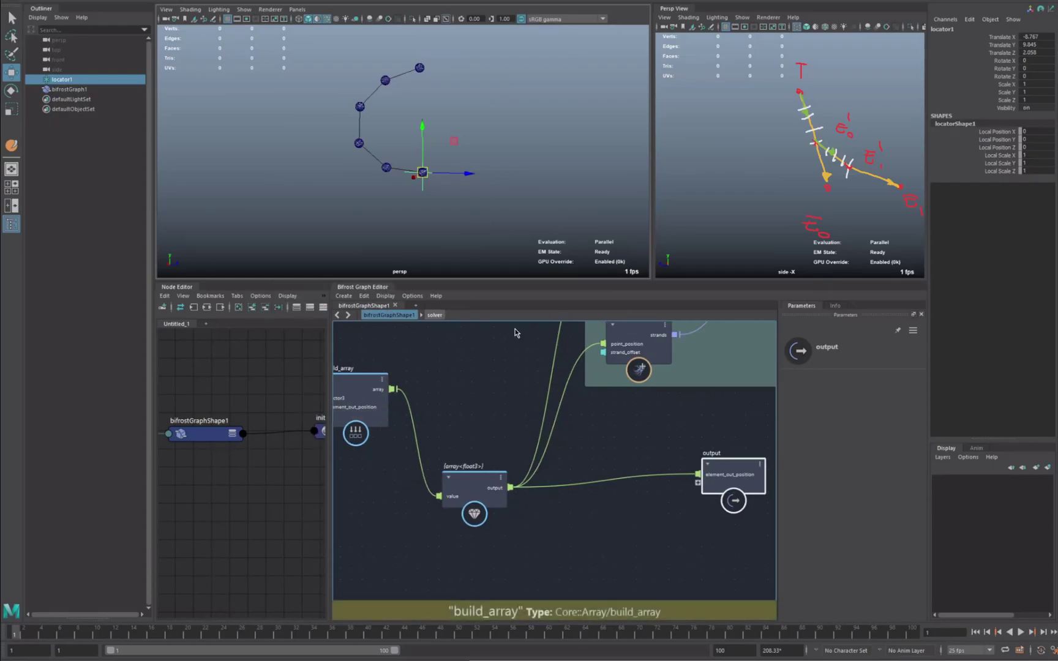
Set Seg Num to 10 and move the locator to about X -9.88, Y 10.40, Z 7.45.
{"action": "left_click", "coordinate": [206, 434]}
{"action": "double_click", "coordinate": [1034, 53]}
{"action": "type", "text": "1"}
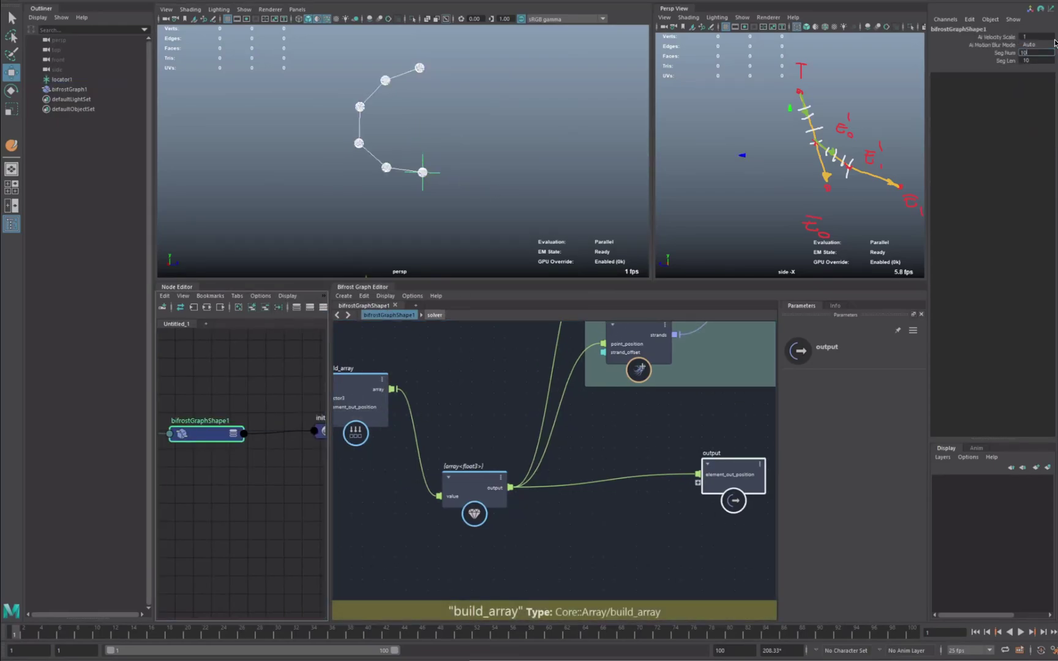
{"action": "type", "text": "0"}
{"action": "key", "text": "Return"}
{"action": "left_click", "coordinate": [449, 173]}
{"action": "left_click_drag", "start_coordinate": [434, 164], "coordinate": [524, 162]}
Create a polygon cube at the origin of the persp view.
{"action": "left_click_drag", "start_coordinate": [336, 99], "coordinate": [336, 146], "text": "alt"}
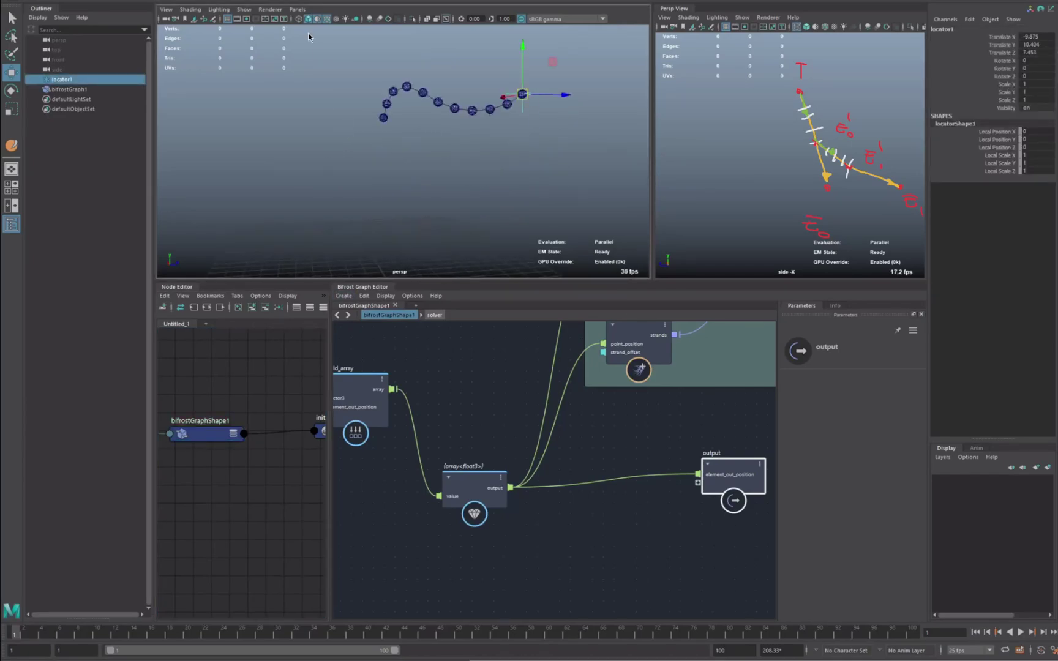
{"action": "left_click", "coordinate": [308, 35]}
{"action": "left_click_drag", "start_coordinate": [391, 199], "coordinate": [384, 202], "text": "alt"}
{"action": "right_click_drag", "start_coordinate": [384, 215], "coordinate": [380, 255], "text": "shift"}
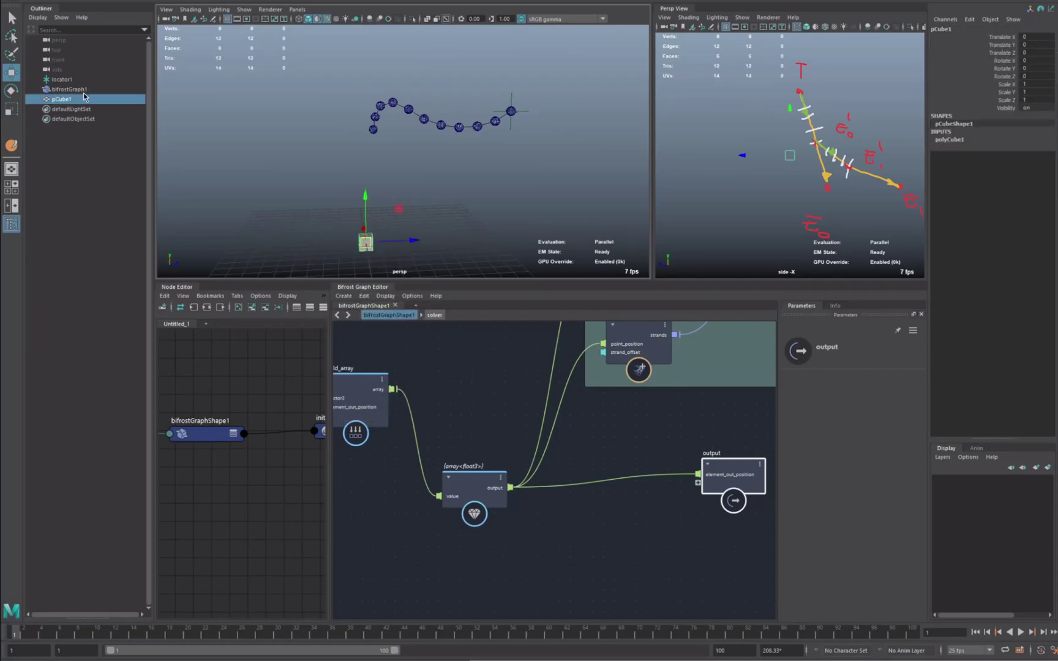
In the Node Editor, connect bifrostGraphShape1's Element Out Position[5] to the Translate attribute of pCube1.
{"action": "middle_click_drag", "start_coordinate": [248, 380], "coordinate": [248, 381]}
{"action": "middle_click_drag", "start_coordinate": [295, 416], "coordinate": [273, 421], "text": "alt"}
{"action": "left_click", "coordinate": [260, 426]}
{"action": "left_click", "coordinate": [220, 439]}
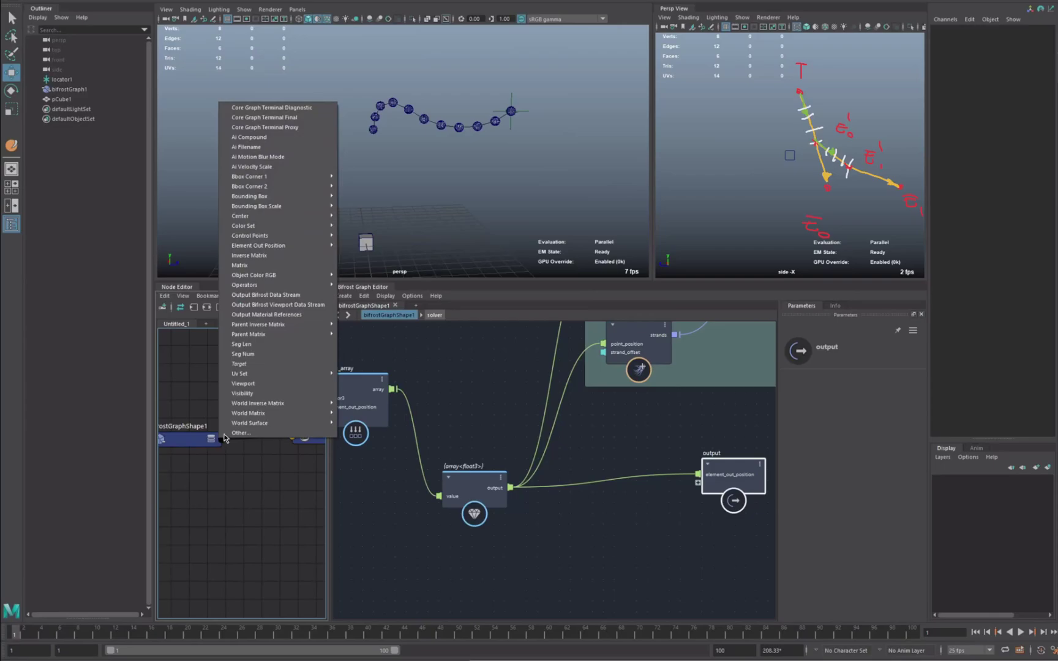
{"action": "mouse_move", "coordinate": [286, 336]}
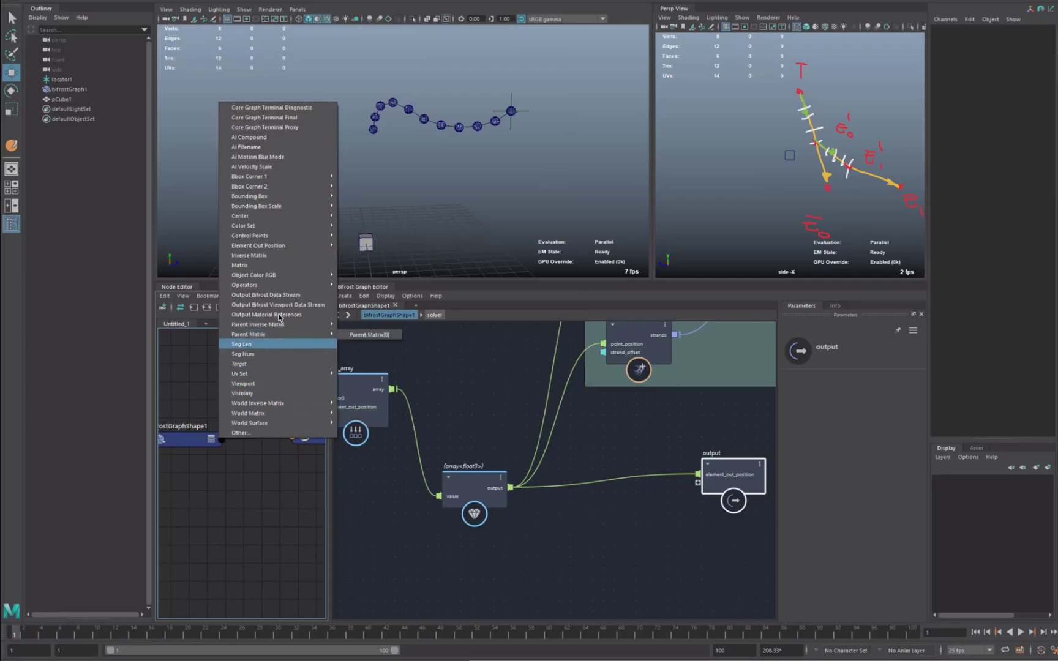
{"action": "mouse_move", "coordinate": [299, 245]}
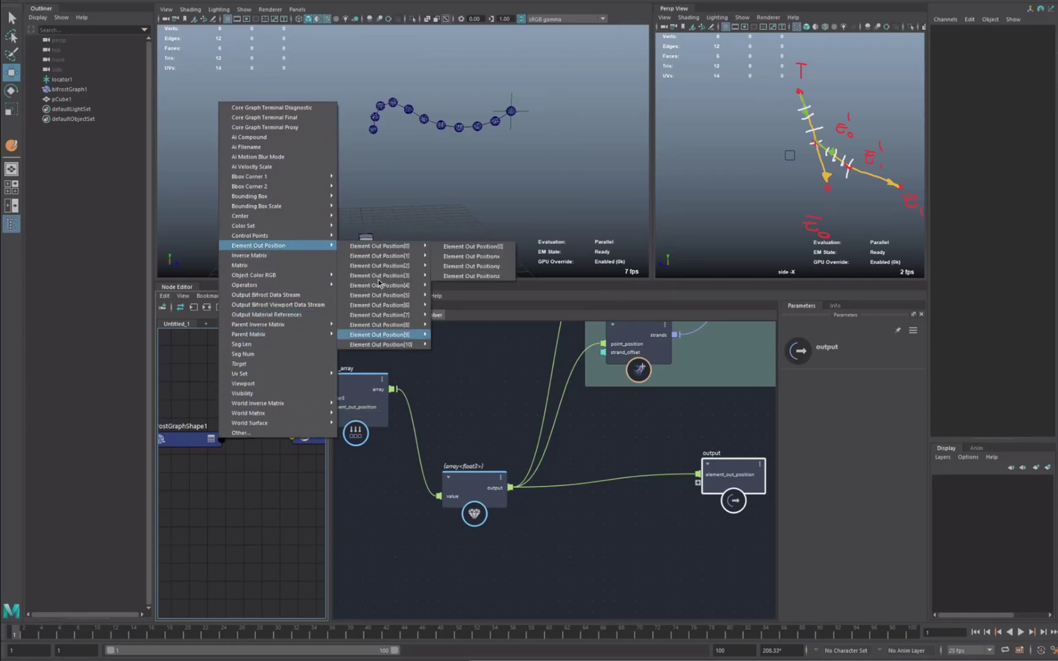
{"action": "mouse_move", "coordinate": [385, 280]}
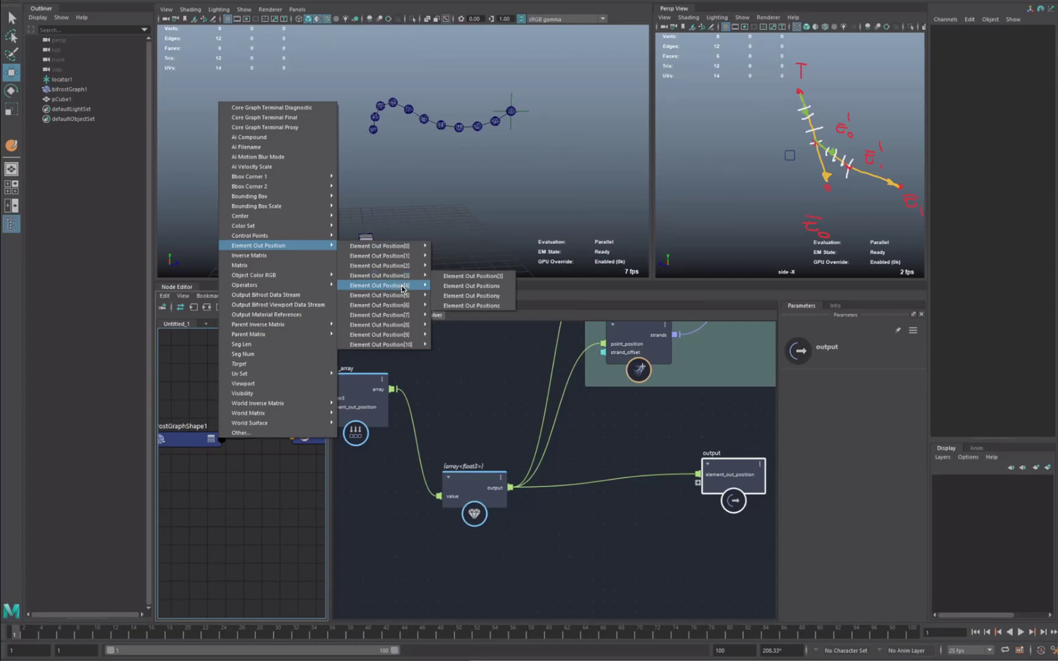
{"action": "mouse_move", "coordinate": [407, 296]}
{"action": "left_click", "coordinate": [461, 300]}
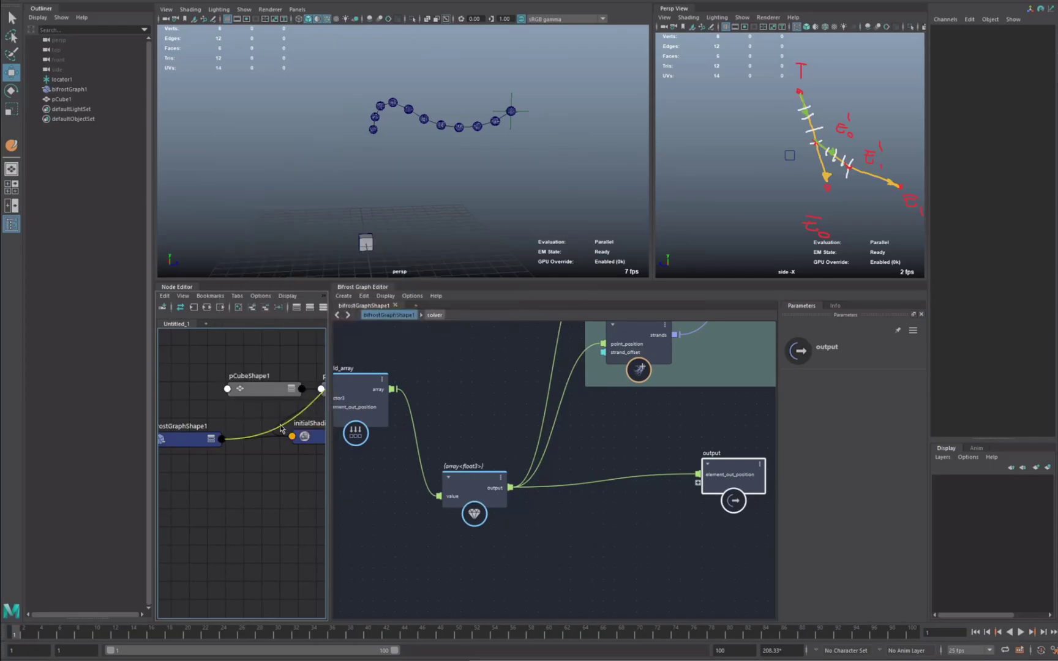
{"action": "left_click", "coordinate": [320, 390]}
{"action": "left_click", "coordinate": [349, 414]}
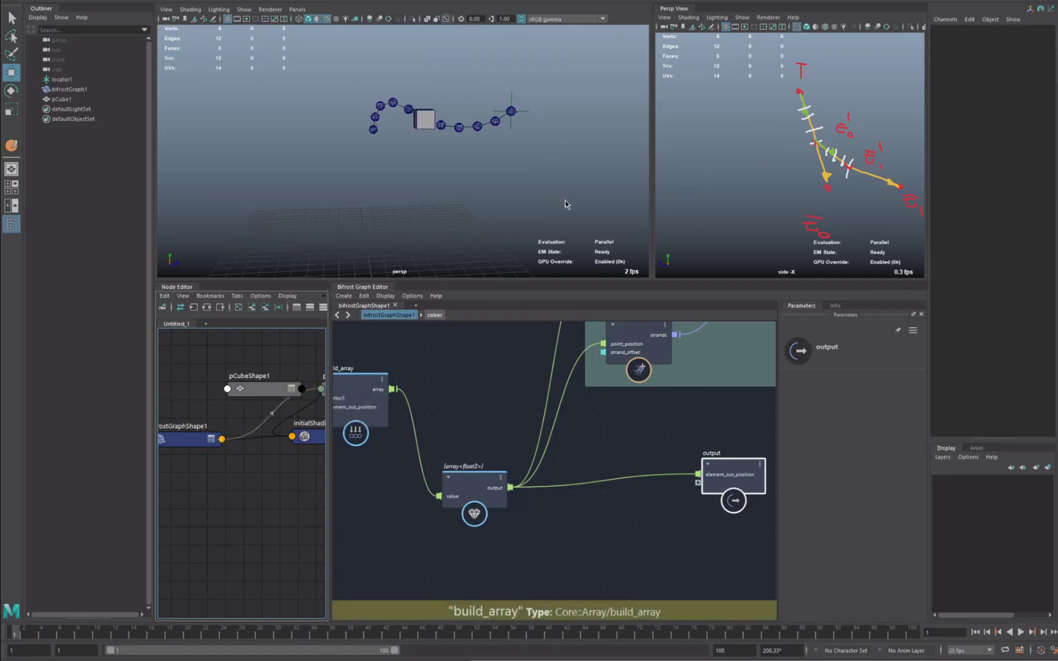
Move the locator to about X -8.47, Y 7.63, Z -6.42 to test the cube following the chain.
{"action": "left_click", "coordinate": [512, 111]}
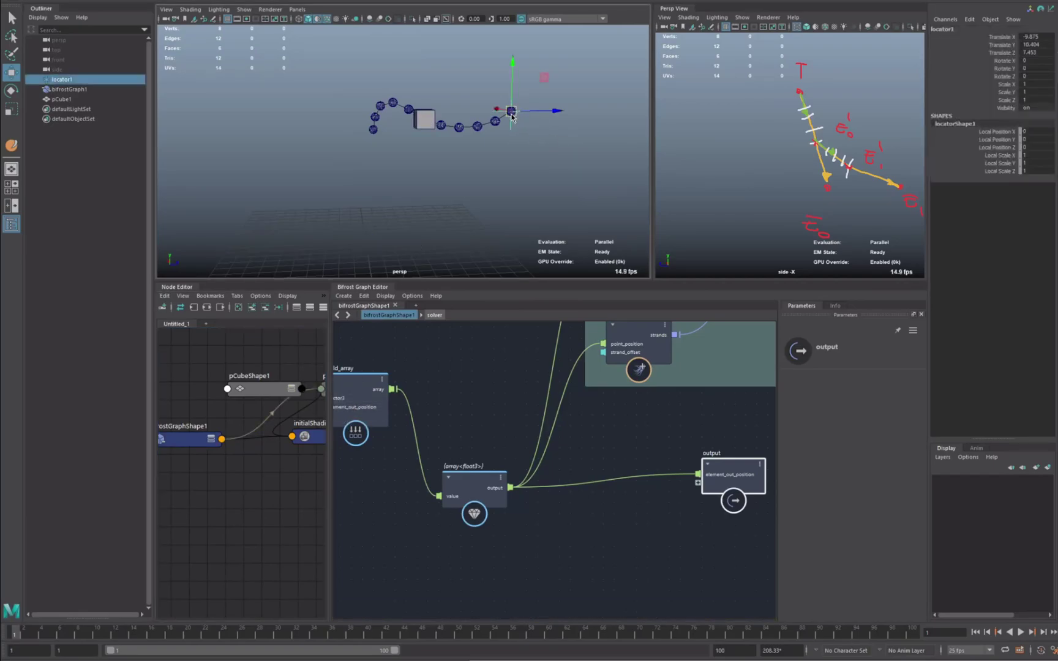
{"action": "left_click_drag", "start_coordinate": [511, 111], "coordinate": [212, 213]}
{"action": "middle_click_drag", "start_coordinate": [248, 441], "coordinate": [236, 447]}
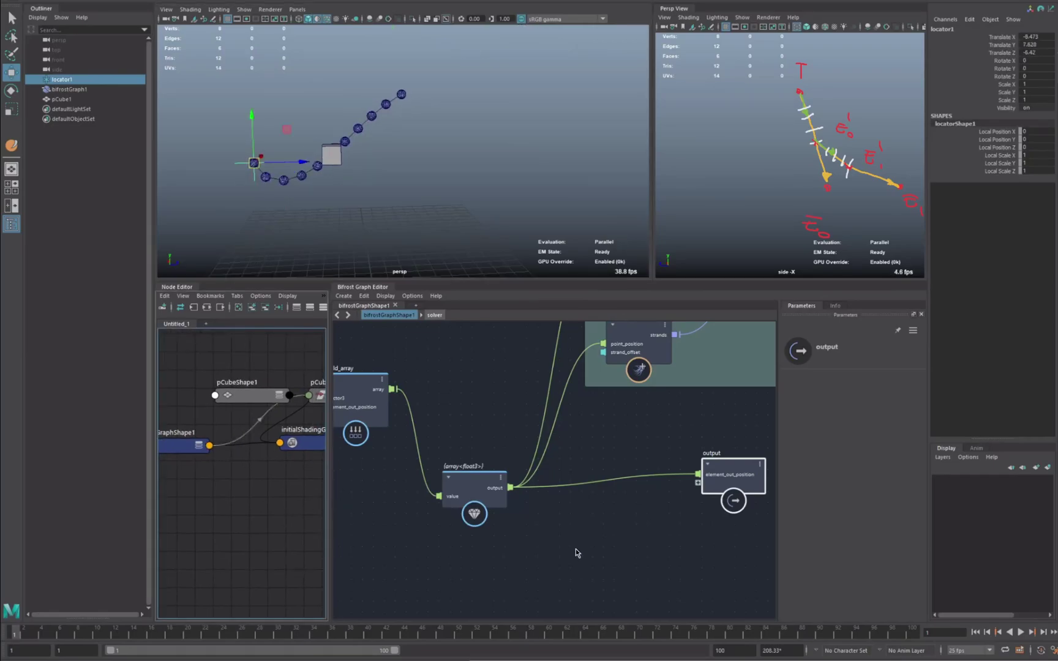
Reposition the graph's output node, add a get_from_array node, and feed its array from the array<float3> value node.
{"action": "left_click", "coordinate": [691, 502]}
{"action": "middle_click_drag", "start_coordinate": [657, 528], "coordinate": [608, 513], "text": "alt"}
{"action": "left_click_drag", "start_coordinate": [681, 451], "coordinate": [719, 436]}
{"action": "left_click", "coordinate": [621, 511]}
{"action": "key", "text": "Tab"}
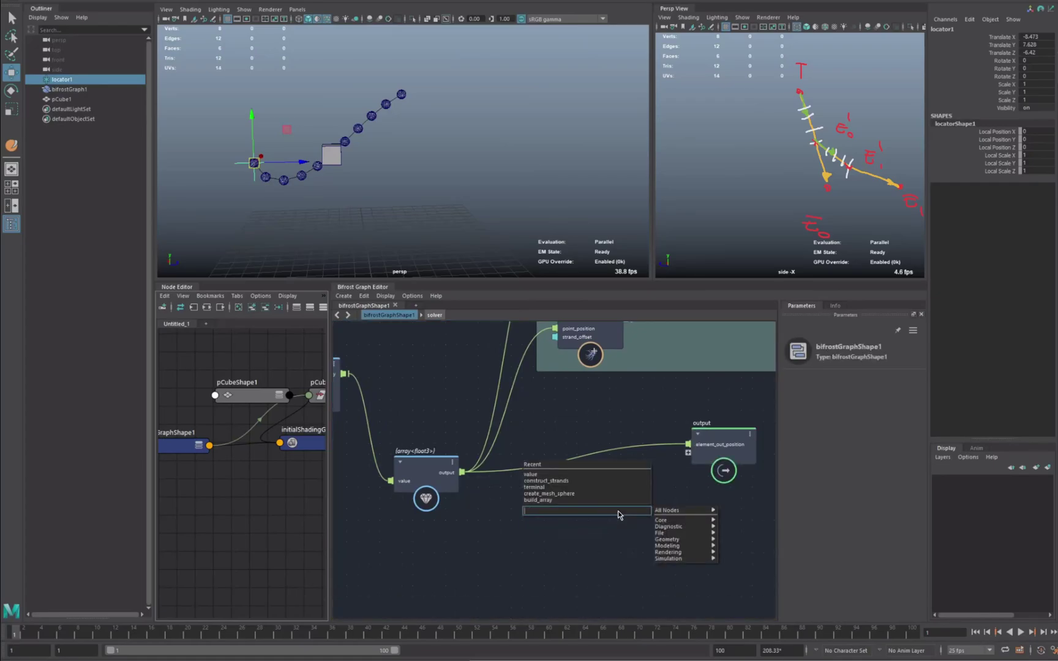
{"action": "type", "text": "get_from"}
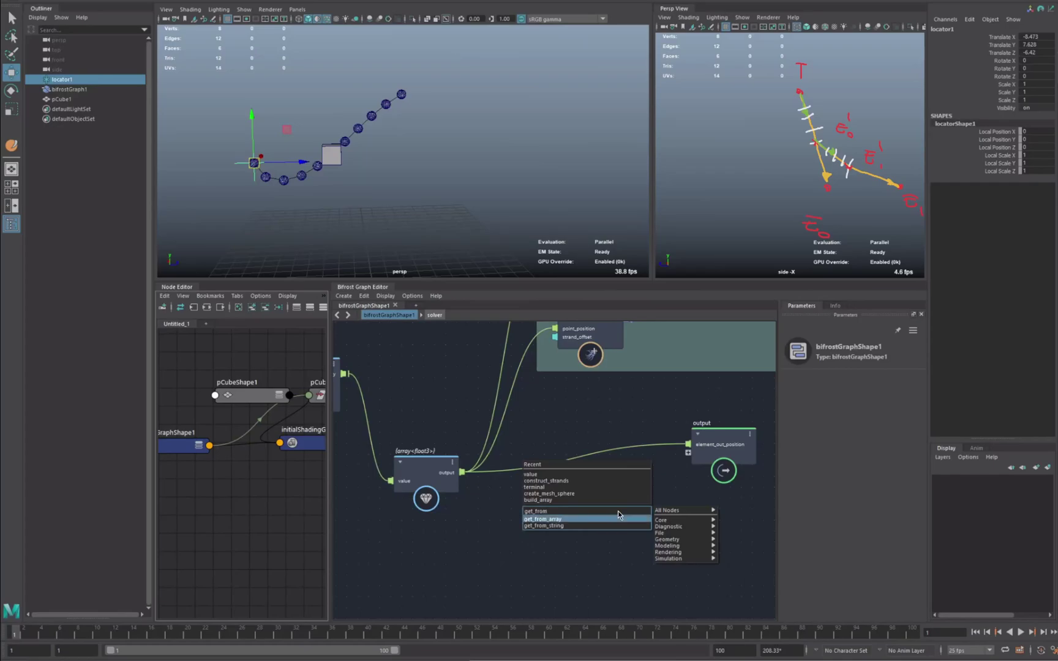
{"action": "key", "text": "Return"}
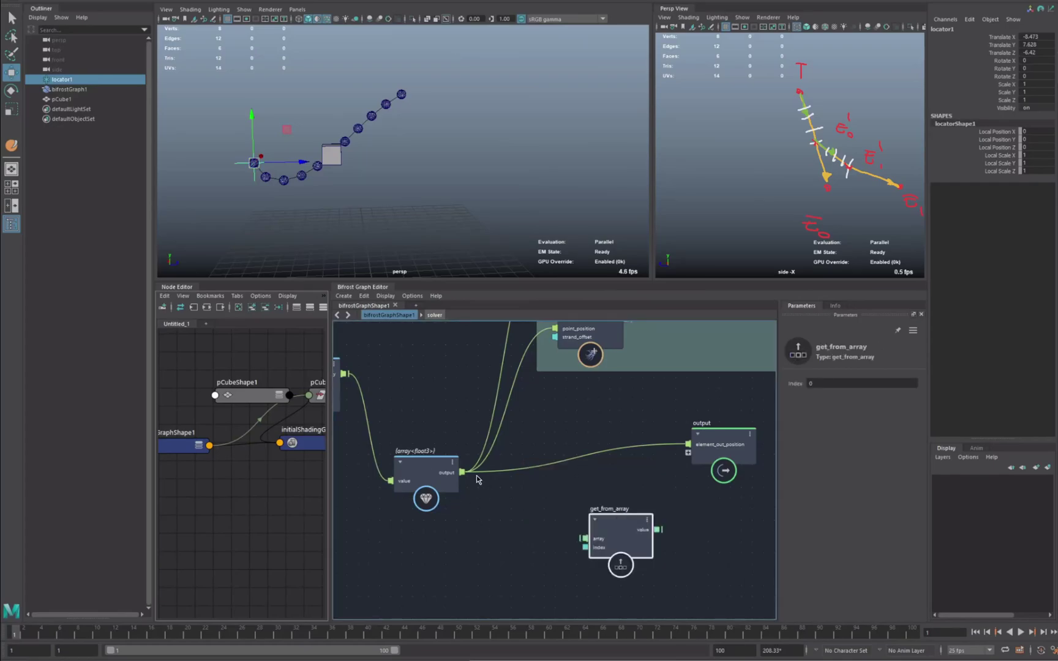
{"action": "left_click_drag", "start_coordinate": [463, 472], "coordinate": [585, 538]}
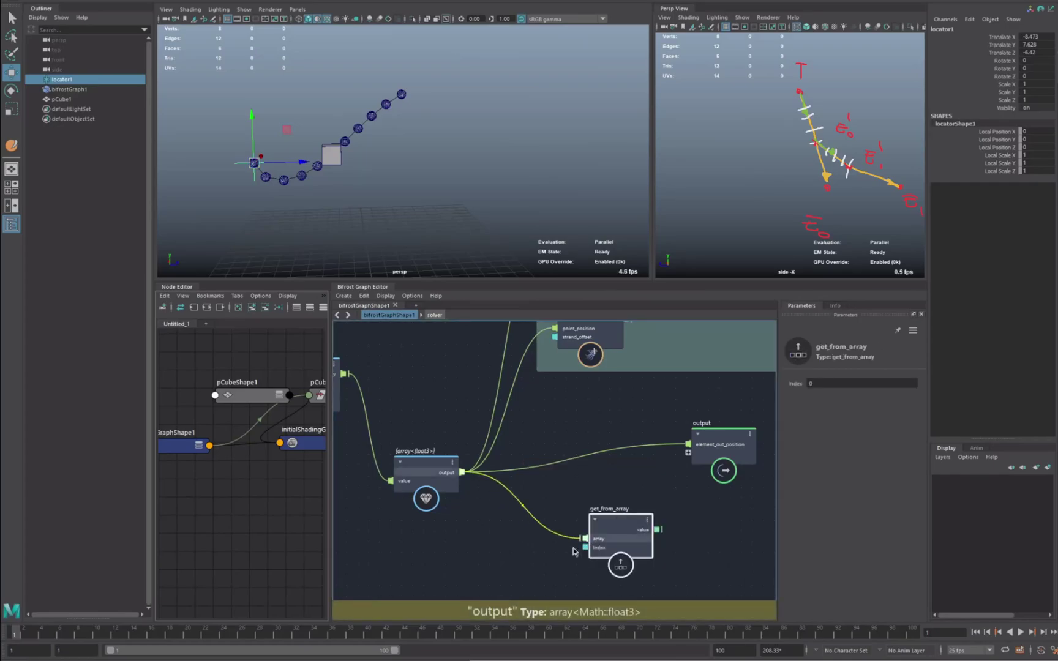
Add an input node to the graph and connect it to the index port of get_from_array.
{"action": "left_click", "coordinate": [512, 545]}
{"action": "key", "text": "Tab"}
{"action": "type", "text": "in"}
{"action": "key", "text": "Down"}
{"action": "key", "text": "Down"}
{"action": "key", "text": "Return"}
{"action": "left_click_drag", "start_coordinate": [547, 560], "coordinate": [585, 547]}
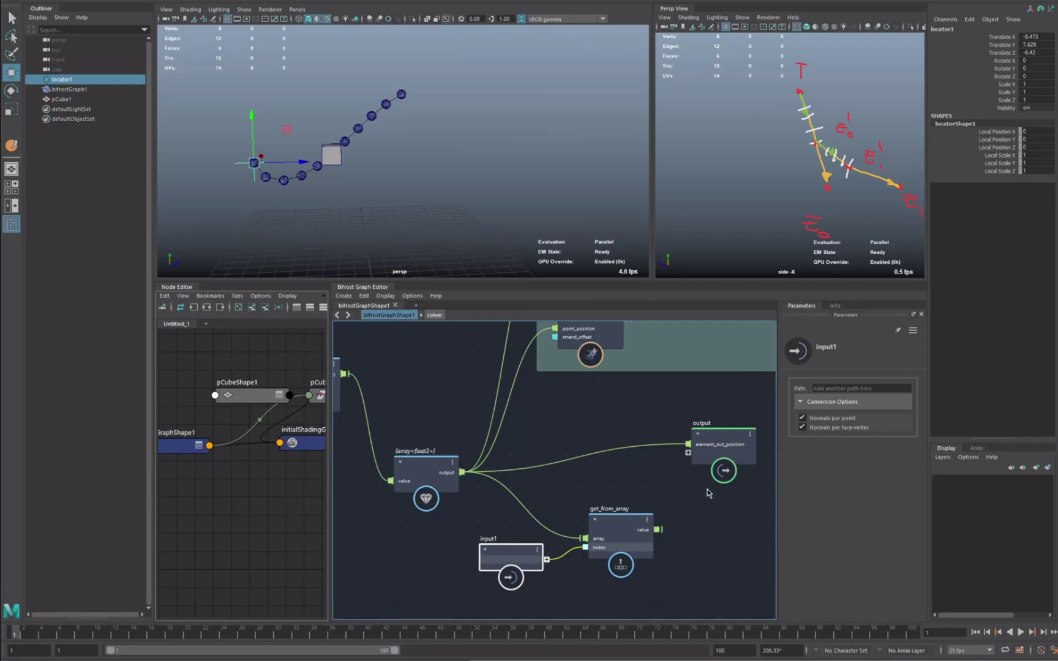
Connect get_from_array's value to a new port on the output node and rename that port index_element_position.
{"action": "middle_click_drag", "start_coordinate": [693, 529], "coordinate": [648, 530], "text": "alt"}
{"action": "left_click_drag", "start_coordinate": [615, 531], "coordinate": [650, 449]}
{"action": "double_click", "coordinate": [654, 455]}
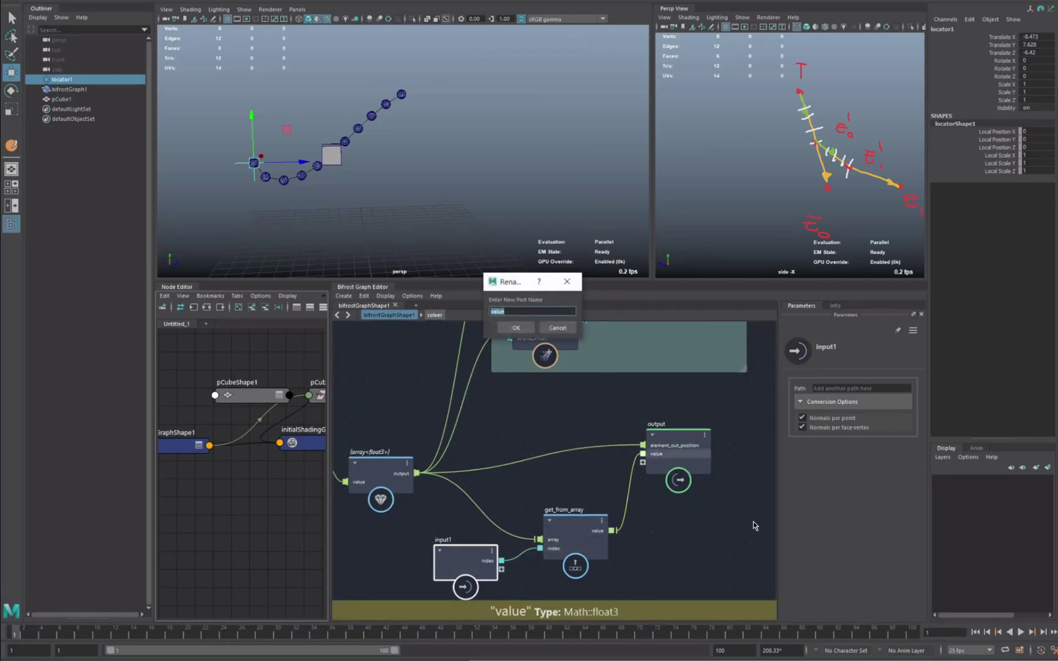
{"action": "type", "text": "element_position"}
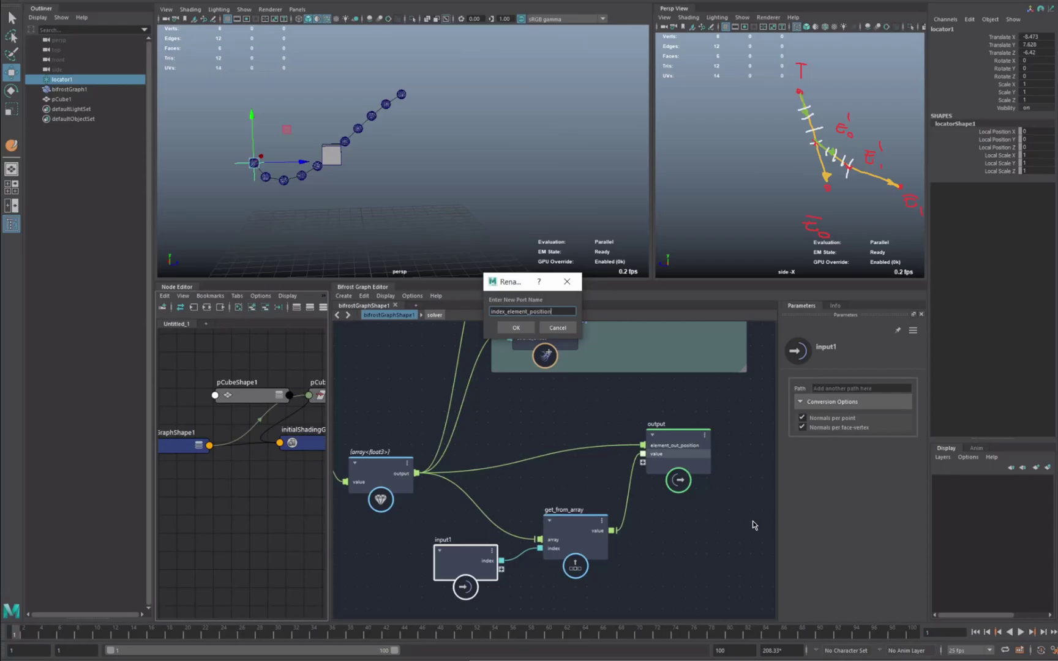
{"action": "key", "text": "Return"}
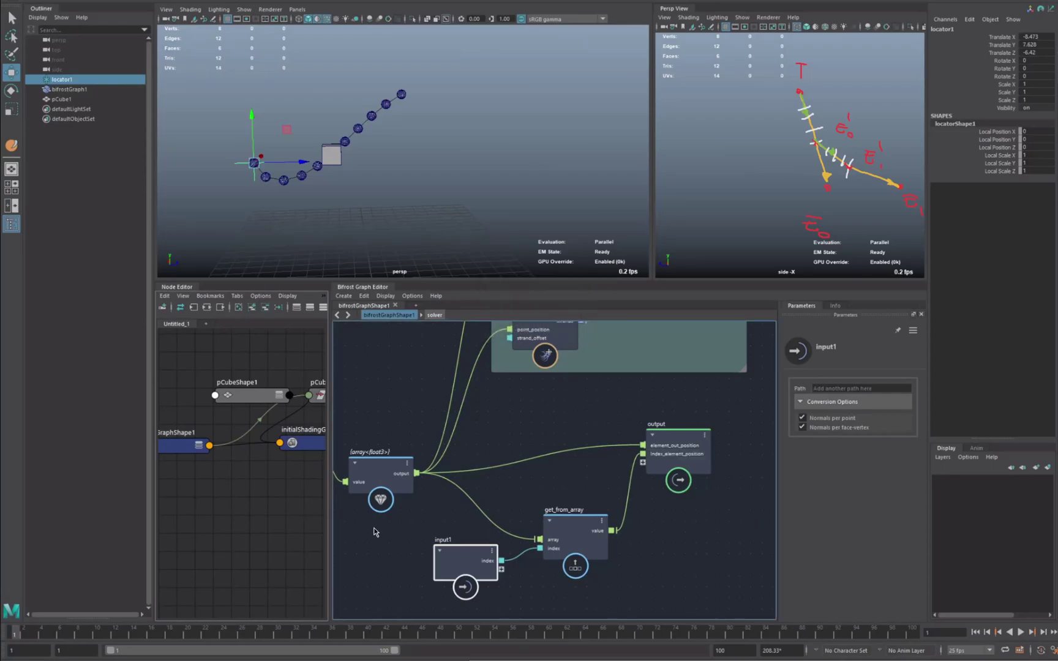
Widen the Node Editor, move pCubeShape1 out of the way, and connect bifrostGraphShape1's Index Element Position to pCube1's Translate.
{"action": "left_click_drag", "start_coordinate": [330, 406], "coordinate": [382, 411]}
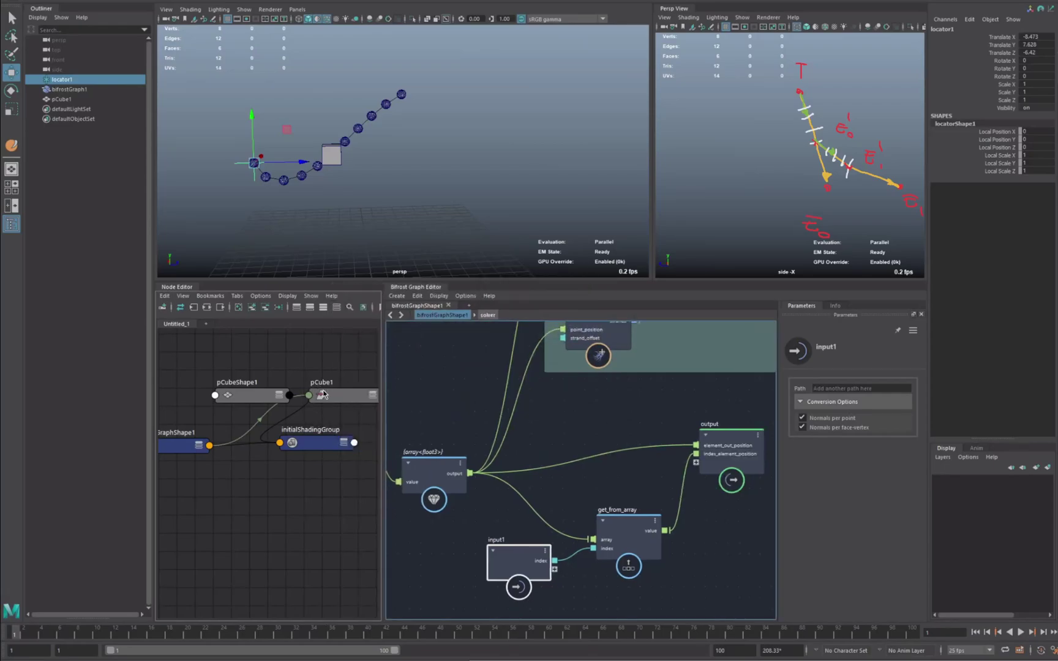
{"action": "left_click", "coordinate": [245, 395]}
{"action": "left_click_drag", "start_coordinate": [245, 394], "coordinate": [245, 528]}
{"action": "left_click", "coordinate": [335, 395]}
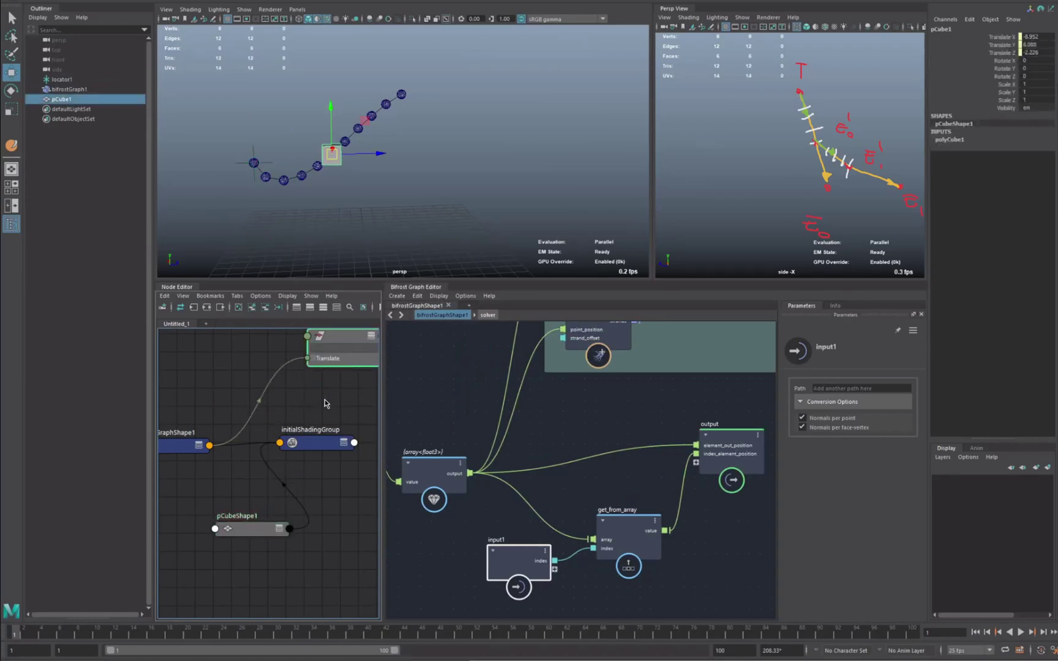
{"action": "left_click", "coordinate": [211, 441]}
{"action": "left_click", "coordinate": [209, 437]}
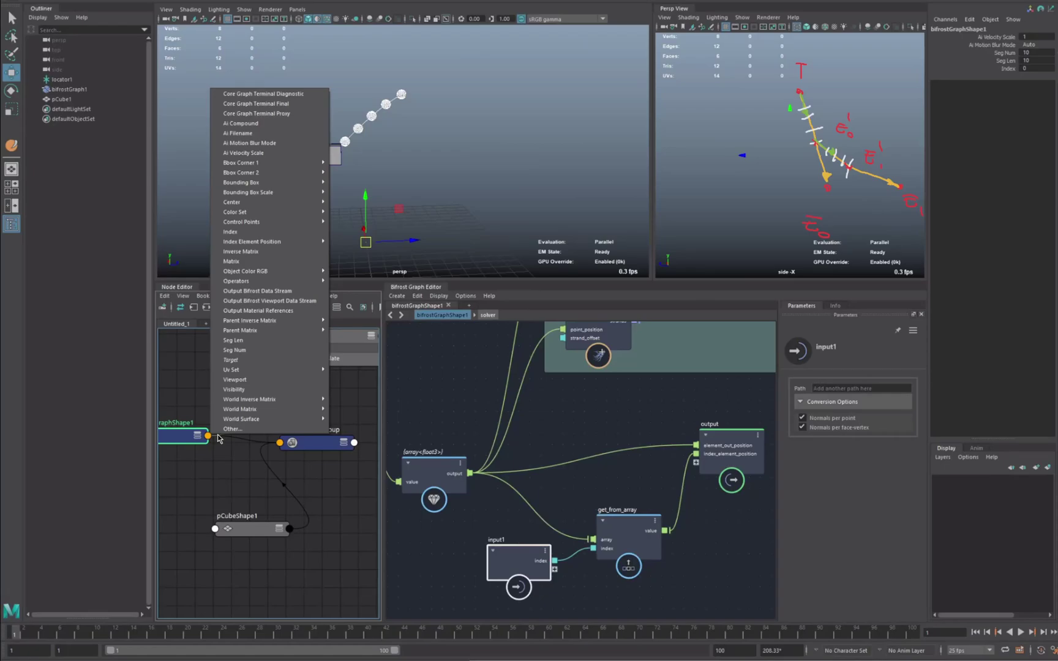
{"action": "mouse_move", "coordinate": [284, 246]}
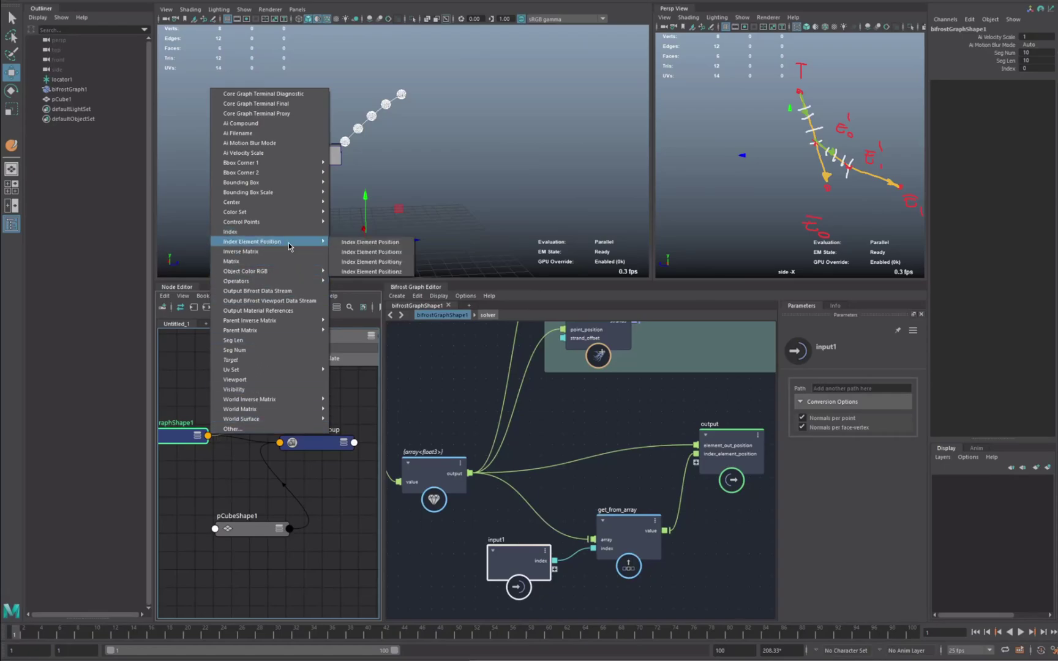
{"action": "left_click", "coordinate": [361, 242]}
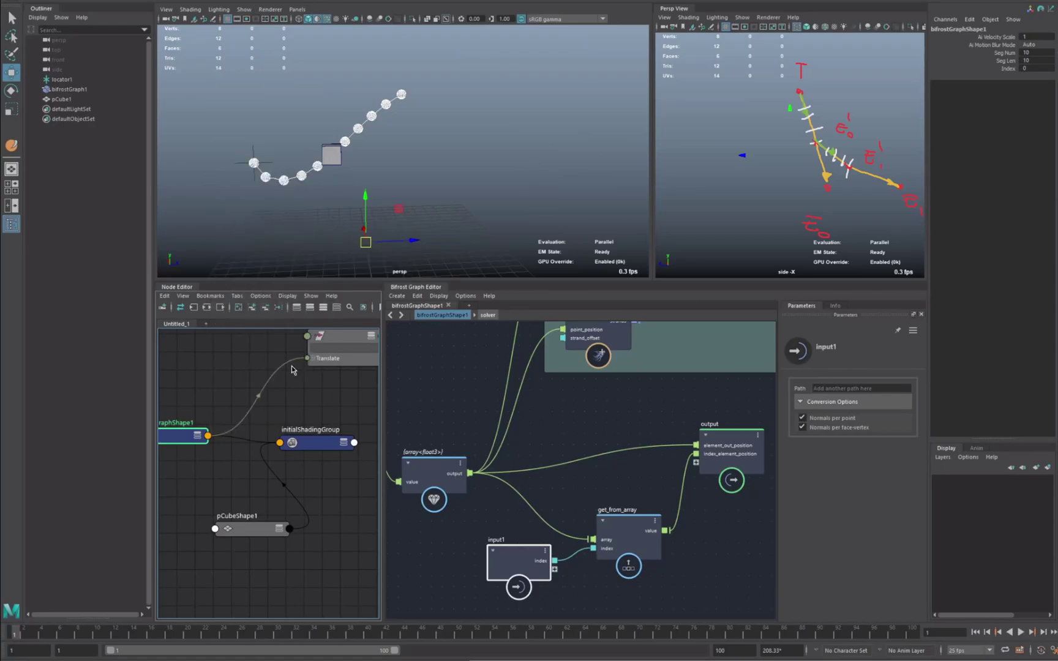
Raise bifrostGraphShape1's Index to shift the cube two elements from the locator, and move the locator to about X -10.14, Y 10.27, Z 8.41.
{"action": "left_click", "coordinate": [256, 149]}
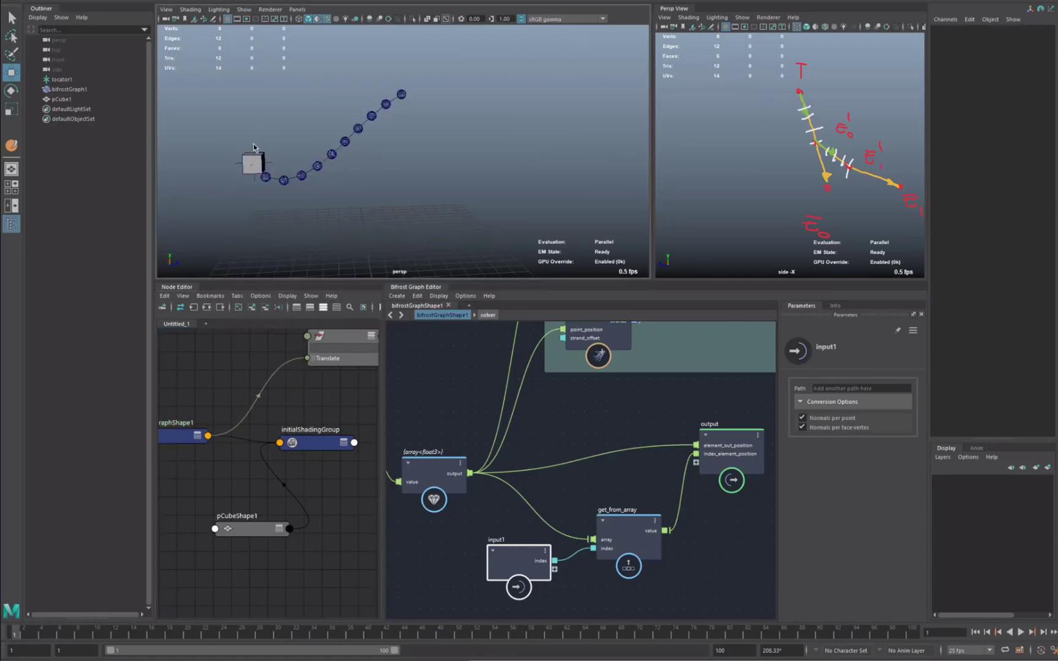
{"action": "middle_click_drag", "start_coordinate": [205, 465], "coordinate": [257, 468]}
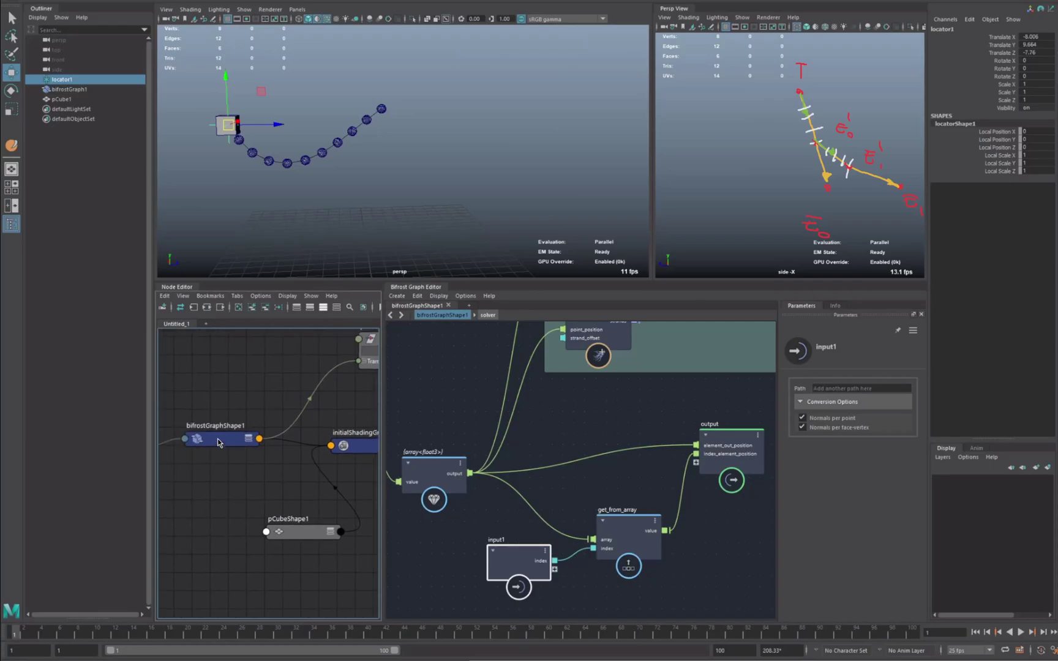
{"action": "left_click", "coordinate": [220, 440]}
{"action": "left_click", "coordinate": [1004, 69]}
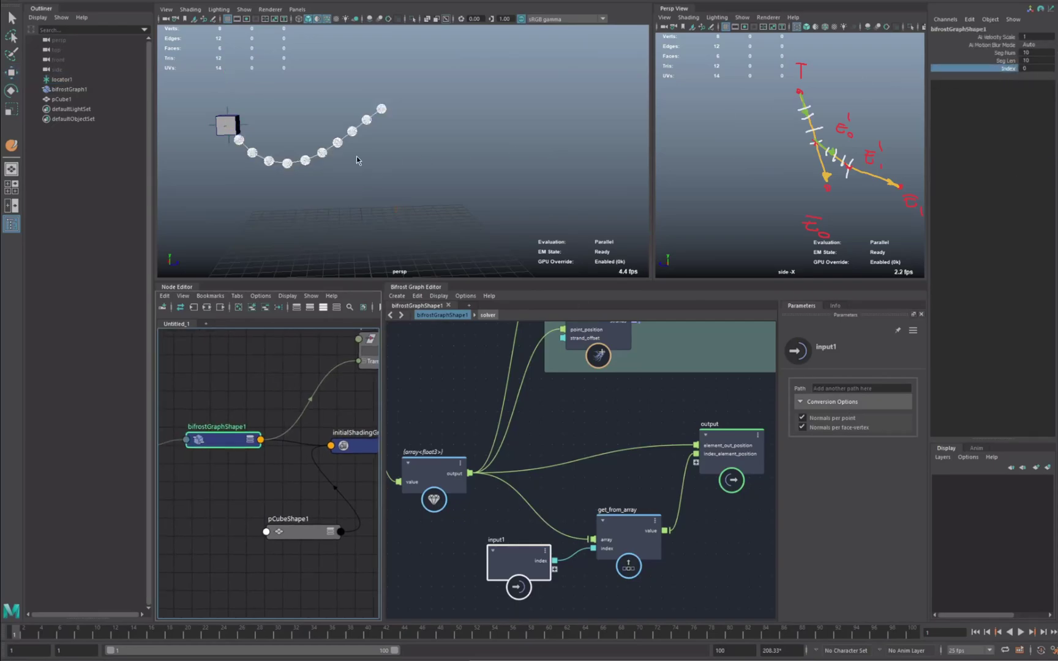
{"action": "middle_click_drag", "start_coordinate": [405, 163], "coordinate": [518, 181]}
{"action": "left_click", "coordinate": [313, 61]}
{"action": "left_click", "coordinate": [215, 113]}
{"action": "middle_click_drag", "start_coordinate": [215, 113], "coordinate": [437, 172]}
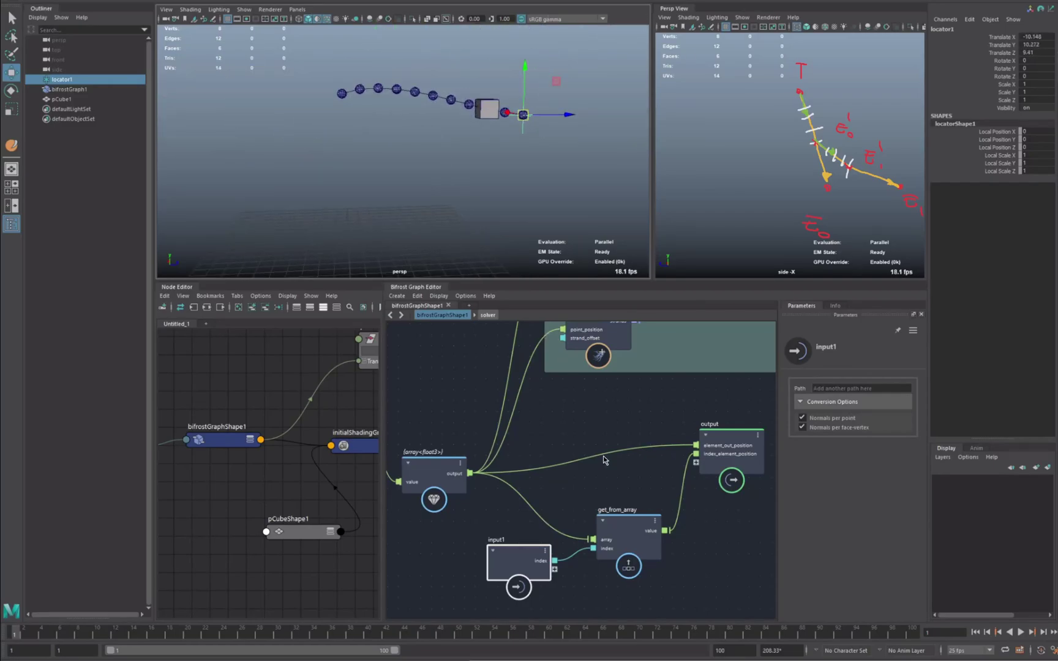